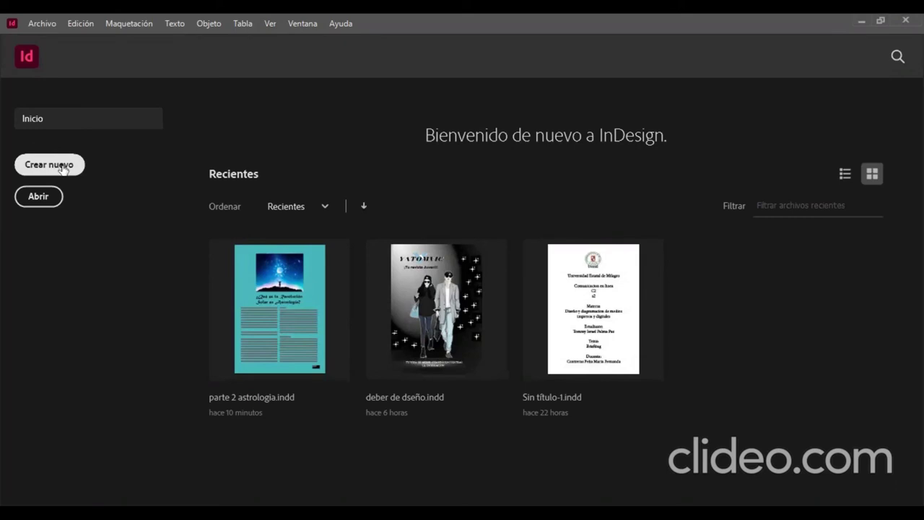
Create a one-page A4 print document measuring 210 x 297 mm, with one column and 12.7 mm margins.
{"action": "left_click", "coordinate": [63, 166]}
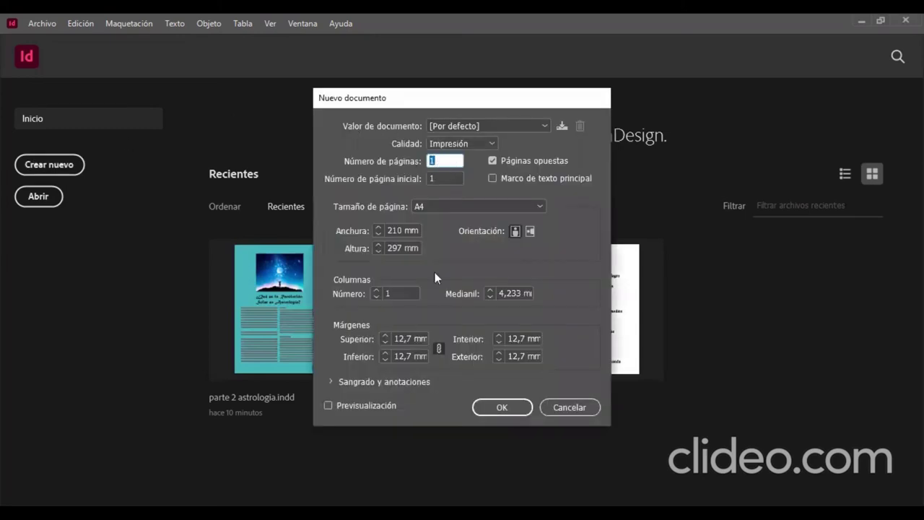
{"action": "left_click", "coordinate": [486, 410]}
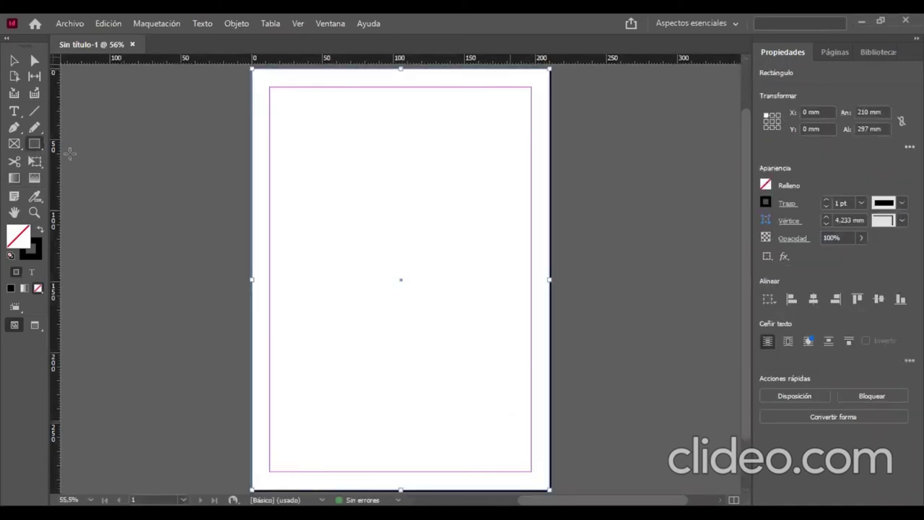
Fill the page-sized rectangle with a white-to-black gradient running diagonally from white at the upper-left corner to black.
{"action": "left_click", "coordinate": [34, 288]}
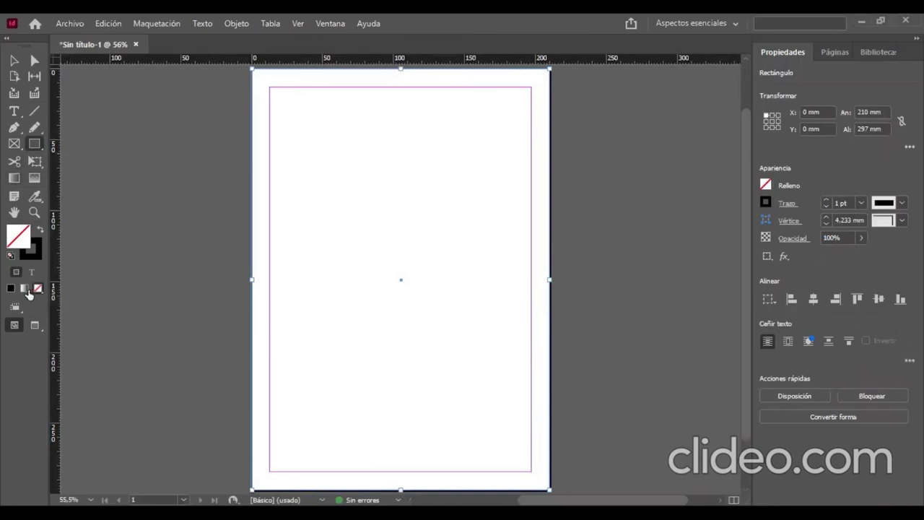
{"action": "left_click", "coordinate": [25, 289]}
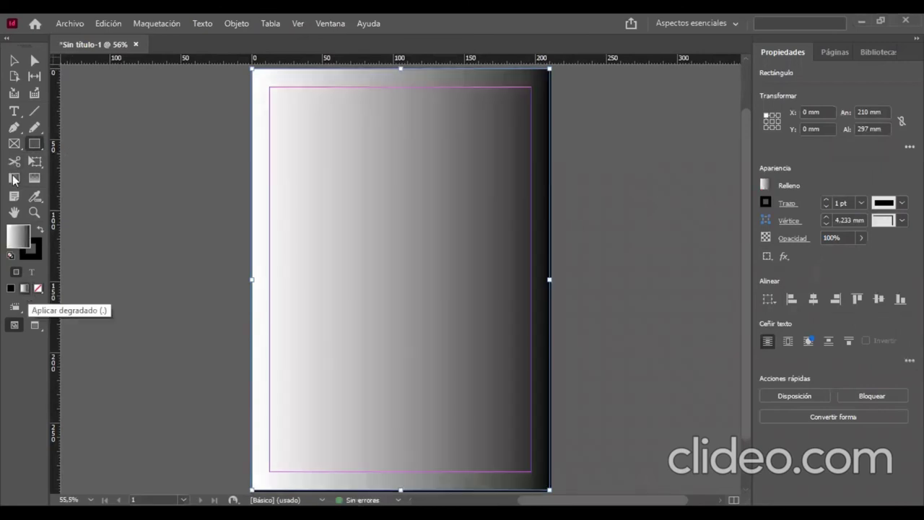
{"action": "left_click", "coordinate": [14, 177]}
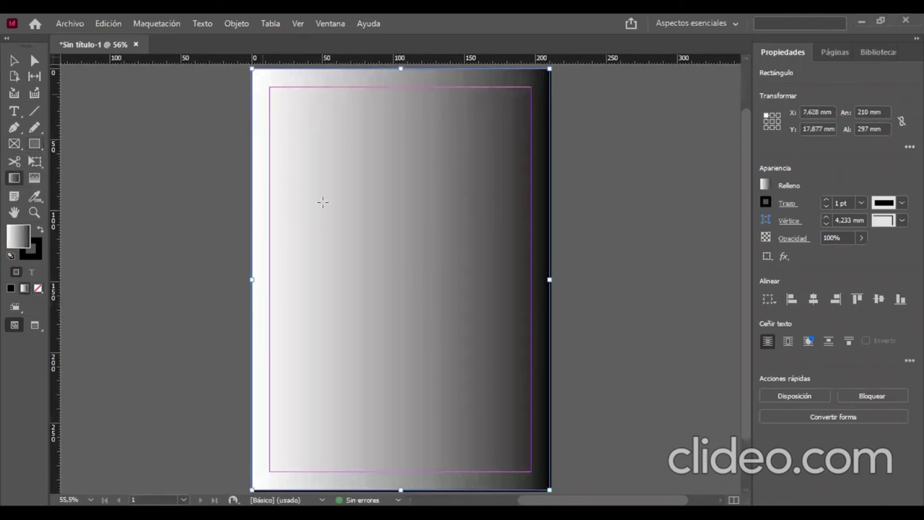
{"action": "left_click_drag", "start_coordinate": [319, 202], "coordinate": [287, 109]}
{"action": "left_click_drag", "start_coordinate": [337, 185], "coordinate": [336, 184]}
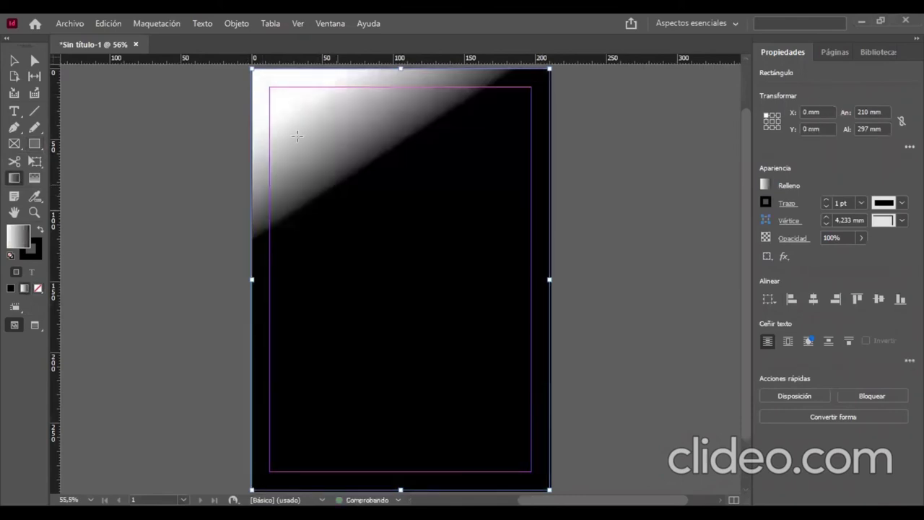
{"action": "left_click_drag", "start_coordinate": [355, 207], "coordinate": [281, 98]}
{"action": "left_click_drag", "start_coordinate": [320, 181], "coordinate": [279, 139]}
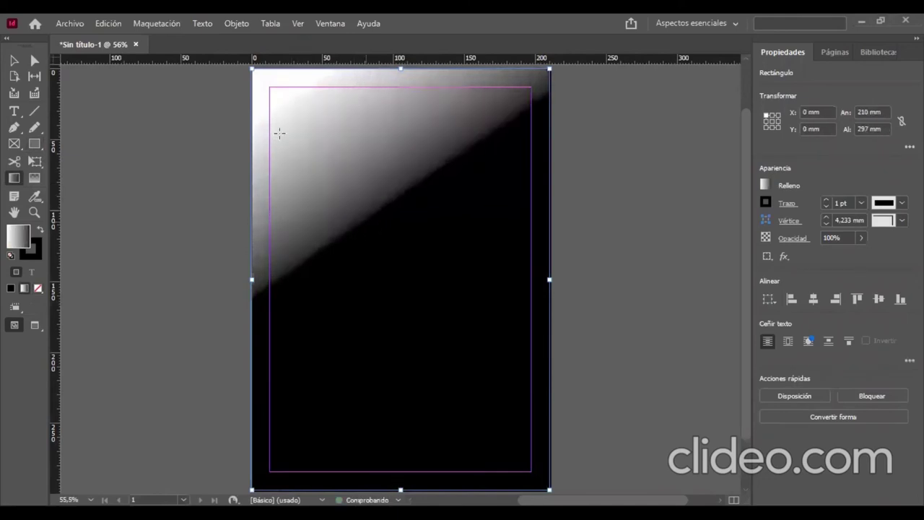
{"action": "left_click_drag", "start_coordinate": [350, 190], "coordinate": [295, 120]}
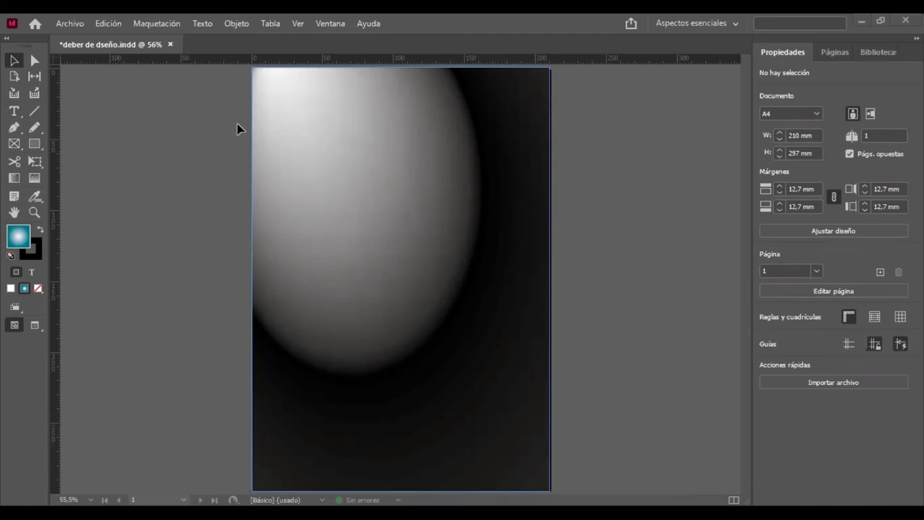
Add the tagline "¡Tu revista Juvenil!" and the YATOMVIC logo above it over the light part of the cover background.
{"action": "left_click", "coordinate": [291, 162]}
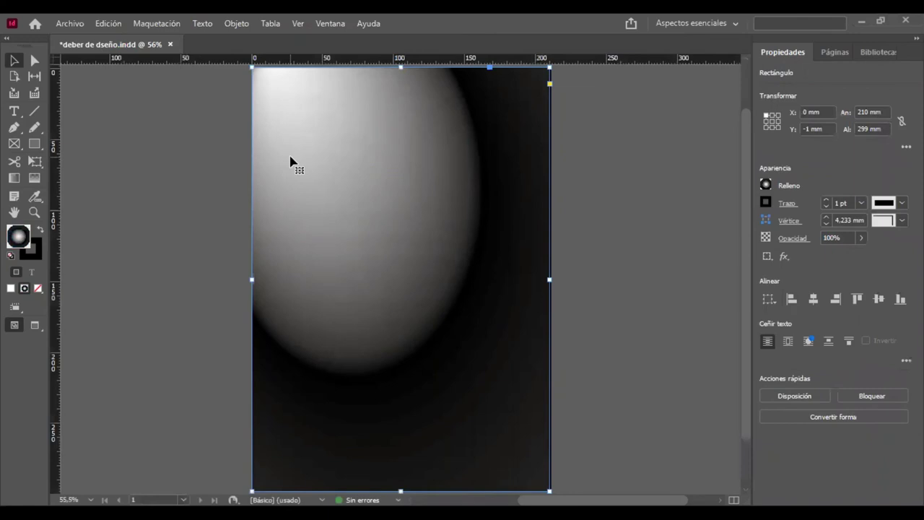
{"action": "key", "text": "ctrl+v"}
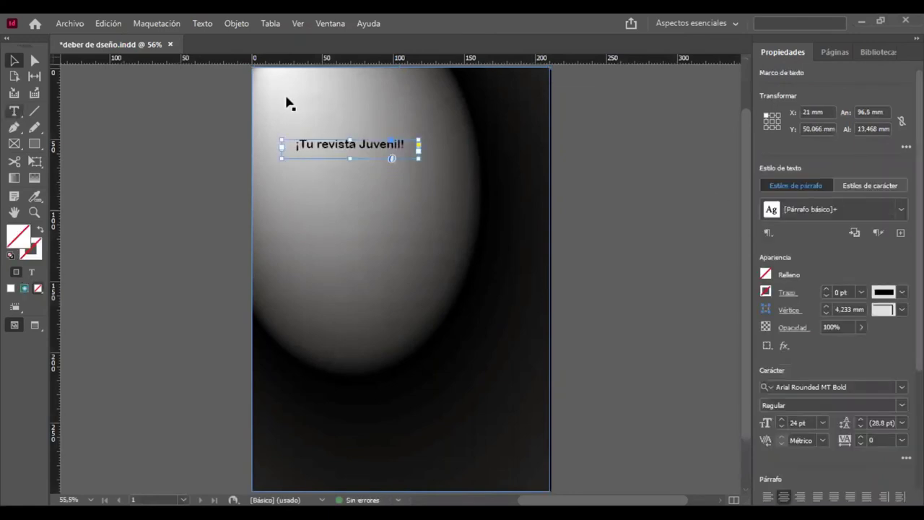
{"action": "key", "text": "ctrl+v"}
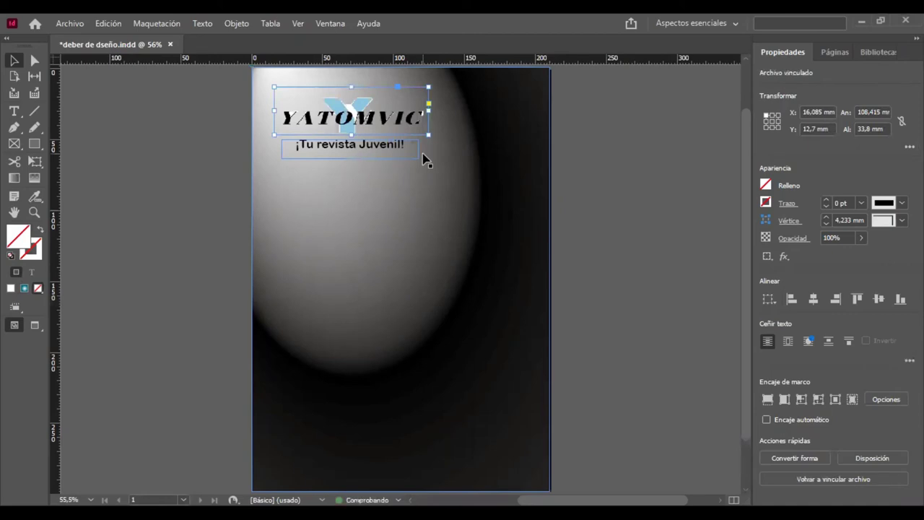
Add the dark banner image and the slogan "TU VIDA ES MEJOR CUANDO ENCUENTRAS LA INSPIRACION" at the foot of the cover.
{"action": "key", "text": "ctrl+v"}
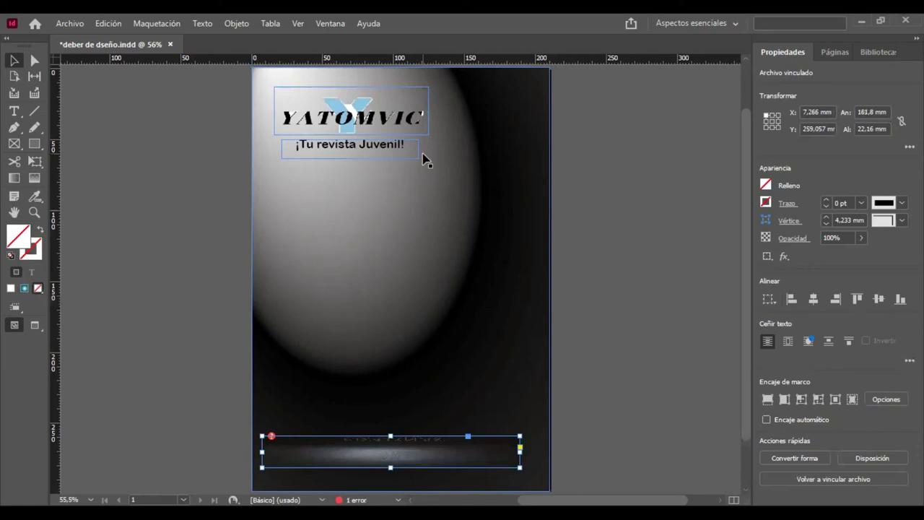
{"action": "key", "text": "ctrl+v"}
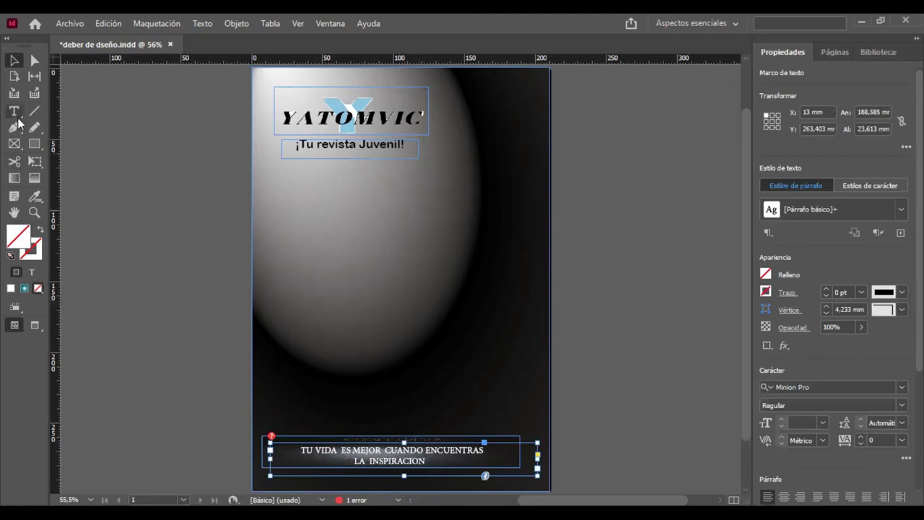
Try a teal-to-white radial gradient and a solid white as the fill of the slogan's text frame.
{"action": "key", "text": "period"}
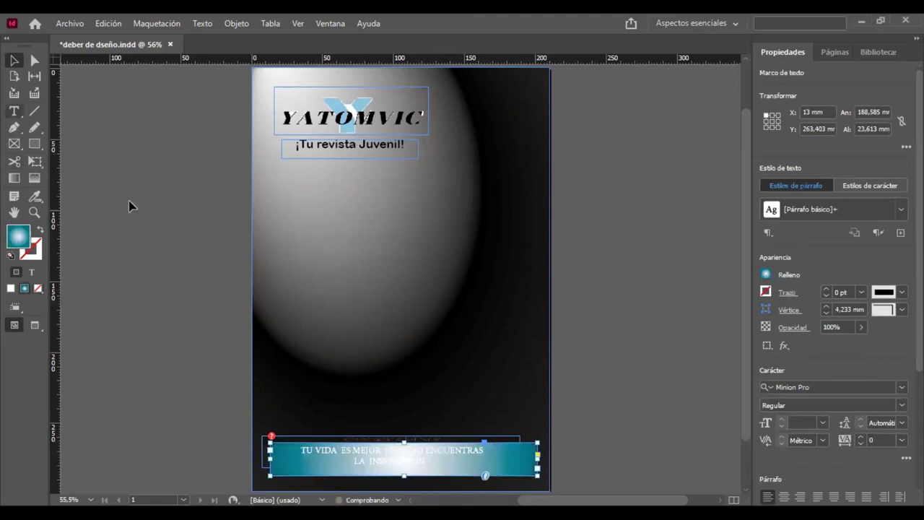
{"action": "key", "text": "comma"}
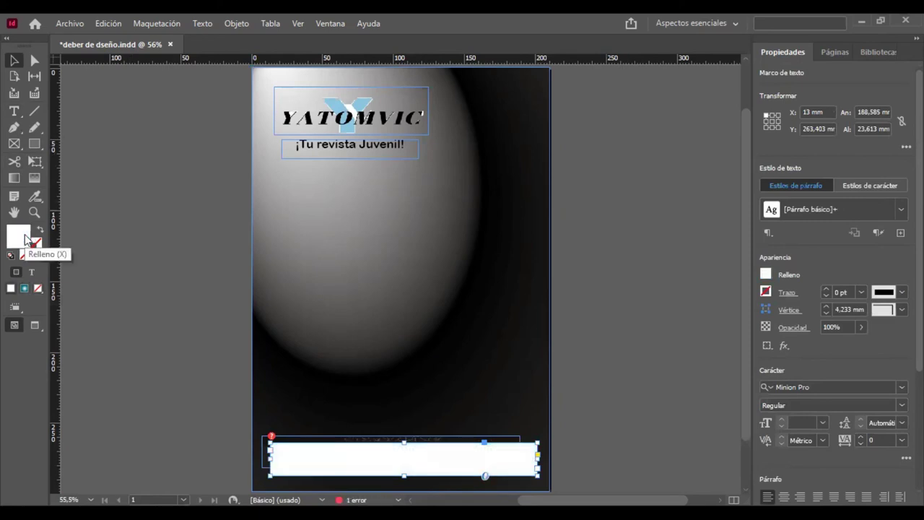
{"action": "key", "text": "period"}
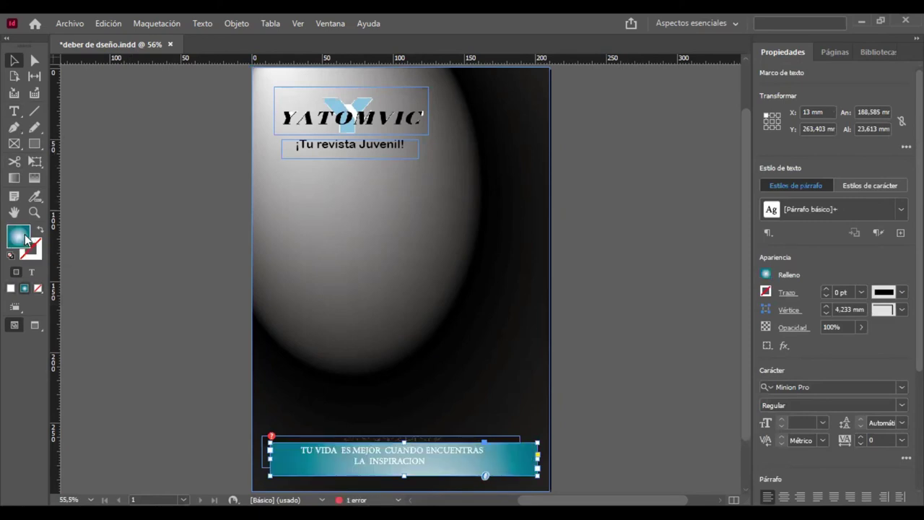
Add four star images, each about 23 mm wide, around the cover's lower-left area above the slogan.
{"action": "key", "text": "ctrl+alt+bracketright"}
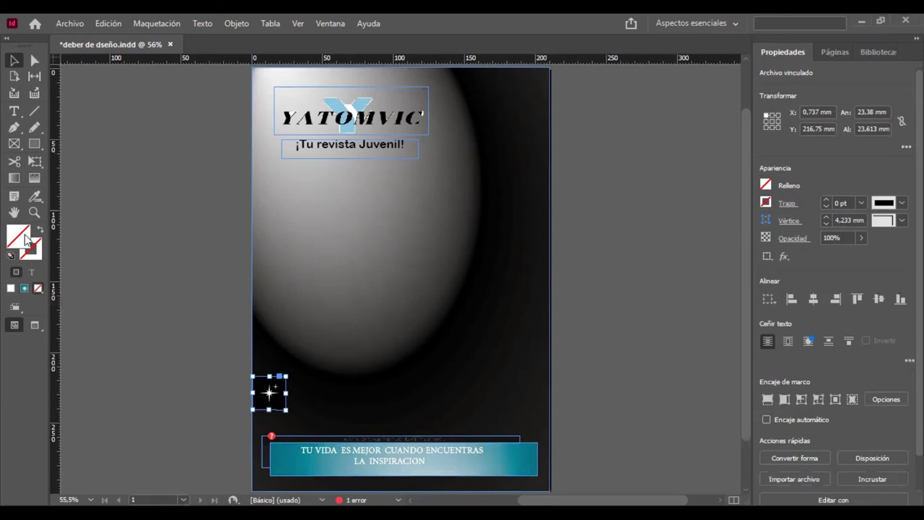
{"action": "key", "text": "ctrl+alt+shift+d"}
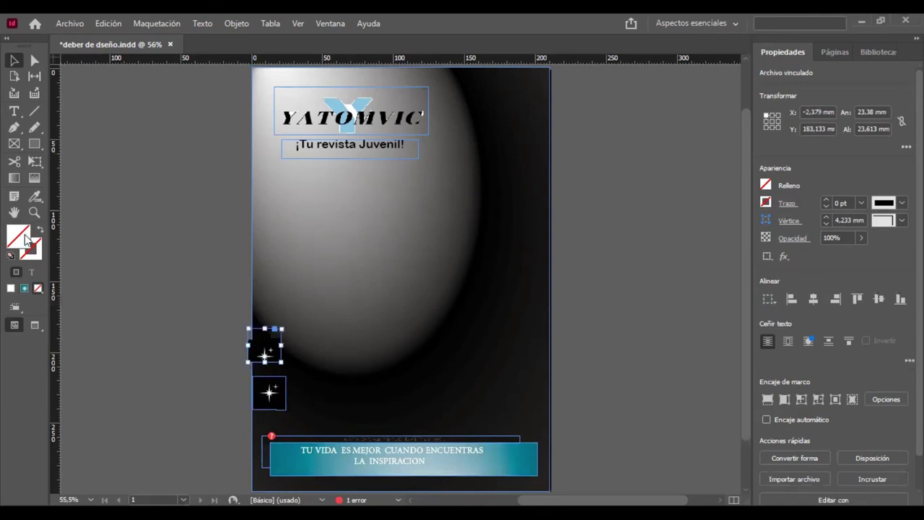
{"action": "key", "text": "ctrl+alt+shift+d"}
{"action": "key", "text": "ctrl+alt+shift+d"}
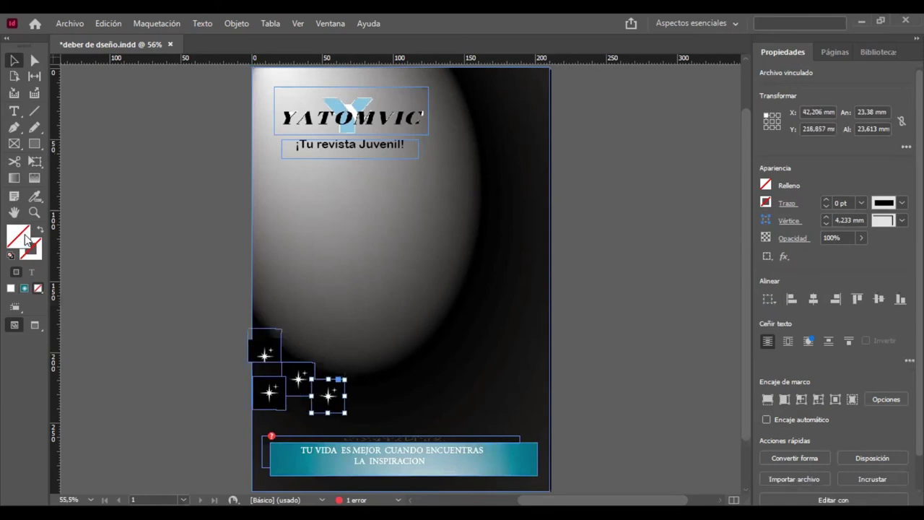
Remove the fill from the slogan's text frame.
{"action": "key", "text": "ctrl+alt+bracketleft"}
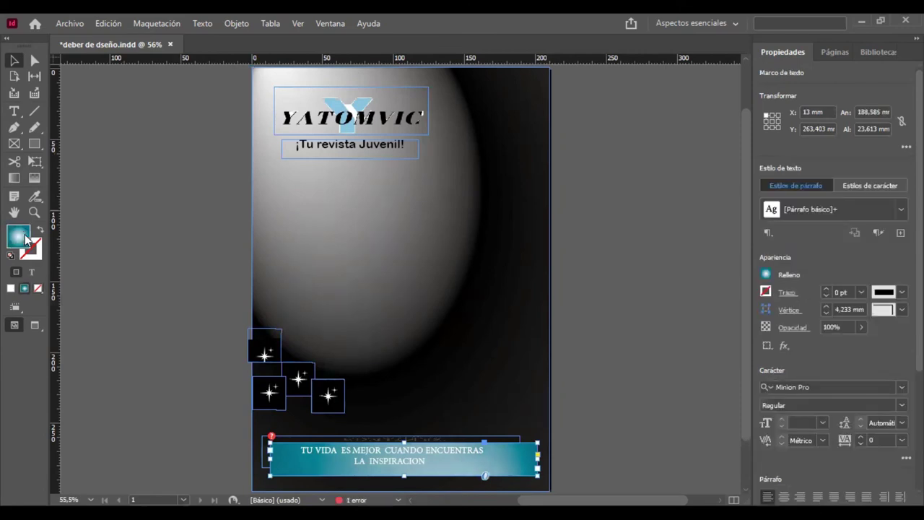
{"action": "key", "text": "slash"}
Scatter thirteen star images, each about 23 mm wide, over the dark area along the cover's right side.
{"action": "key", "text": "ctrl+v"}
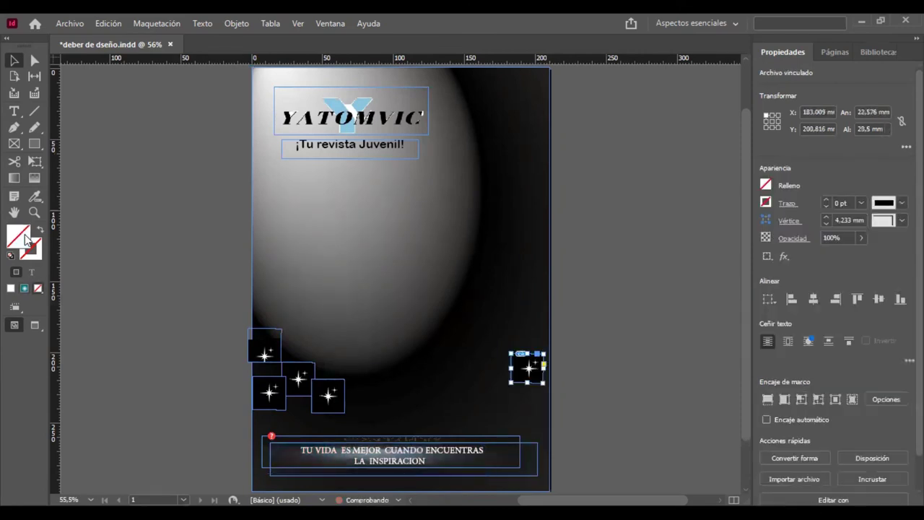
{"action": "key", "text": "ctrl+v"}
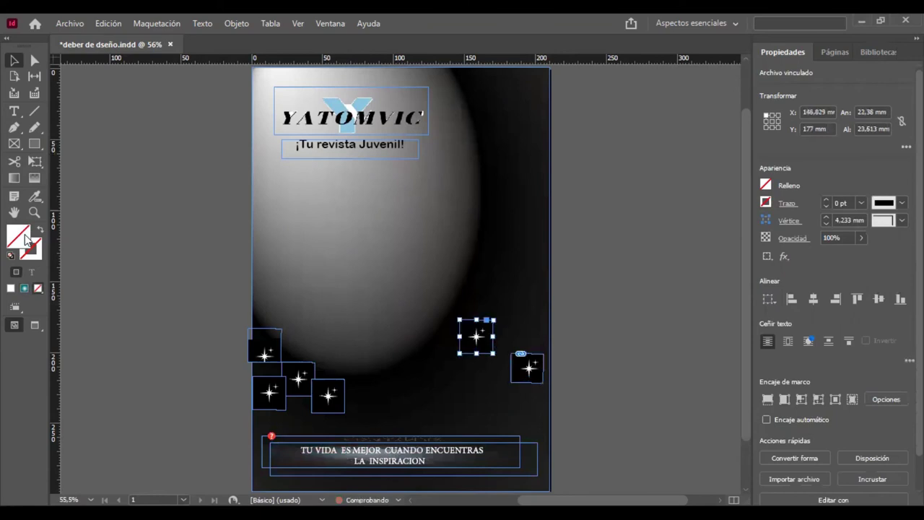
{"action": "key", "text": "ctrl+v"}
{"action": "key", "text": "ctrl+v"}
{"action": "key", "text": "ctrl+v"}
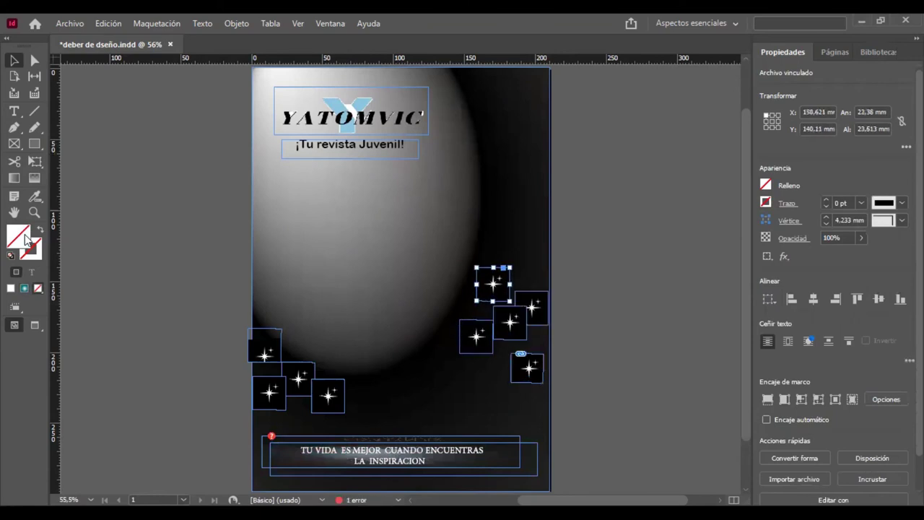
{"action": "key", "text": "ctrl+v"}
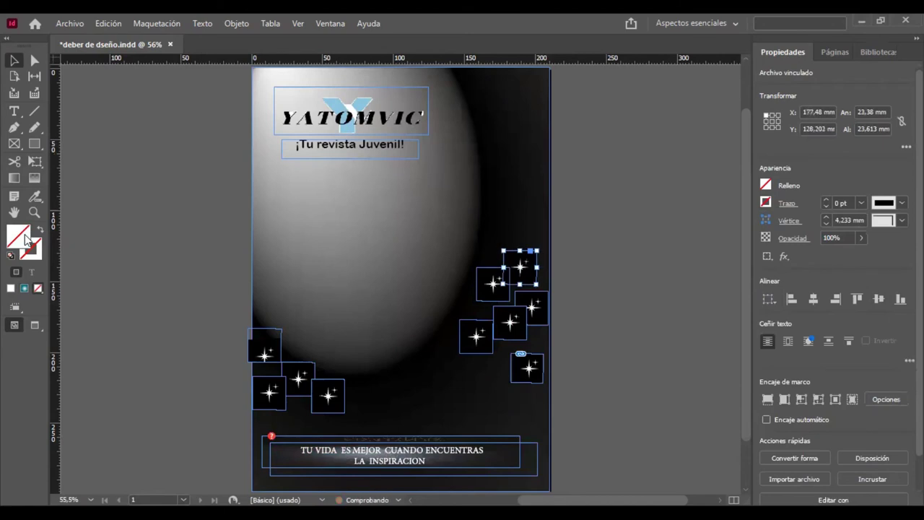
{"action": "key", "text": "ctrl+v"}
{"action": "key", "text": "ctrl+v"}
{"action": "key", "text": "ctrl+v"}
{"action": "key", "text": "ctrl+v"}
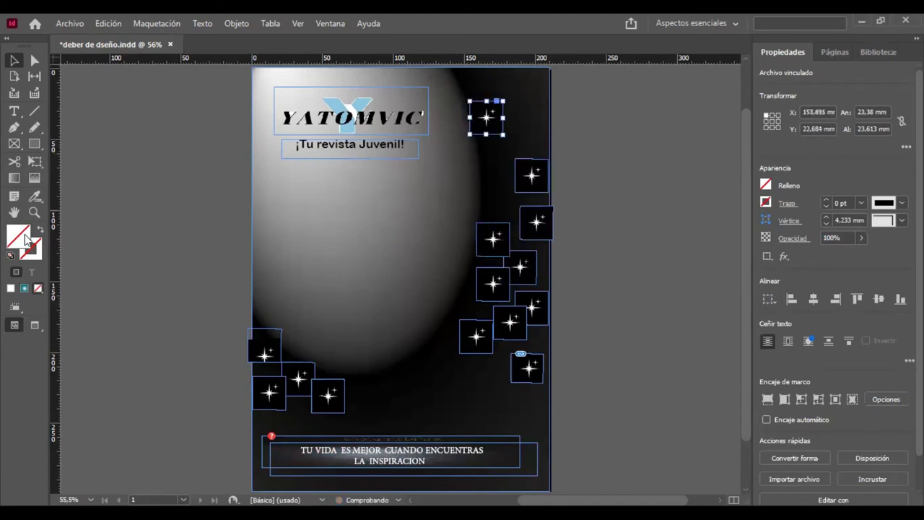
{"action": "key", "text": "ctrl+v"}
{"action": "key", "text": "ctrl+v"}
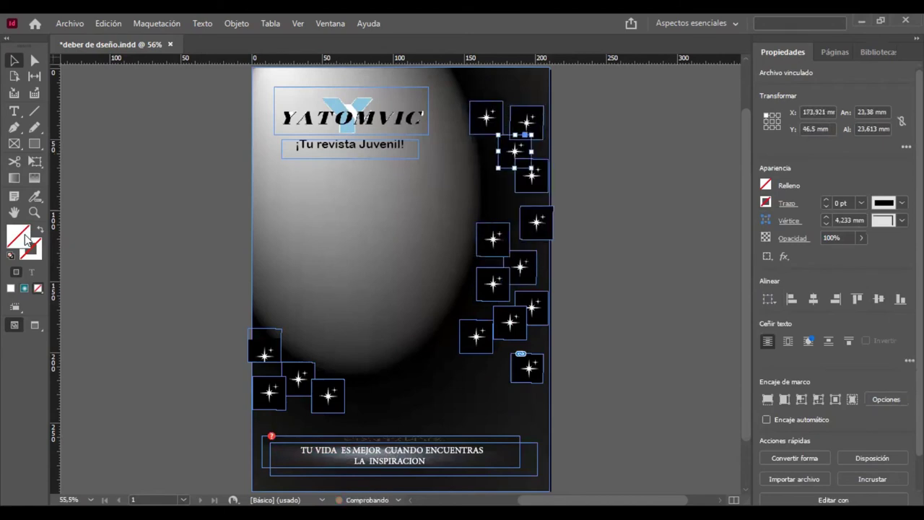
{"action": "key", "text": "ctrl+v"}
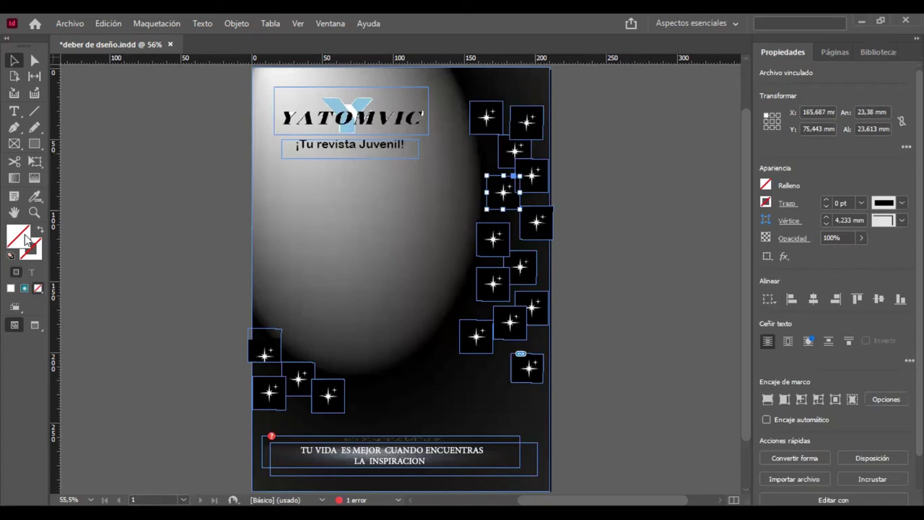
Place the cut-out image of the walking couple in sunglasses in the middle of the cover and save the document.
{"action": "key", "text": "ctrl+alt+3"}
{"action": "key", "text": "ctrl+s"}
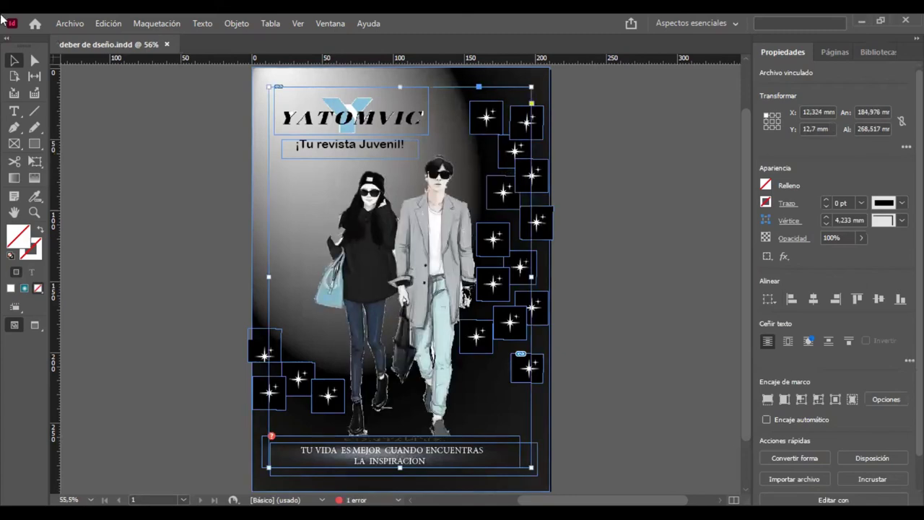
{"action": "left_click", "coordinate": [269, 209]}
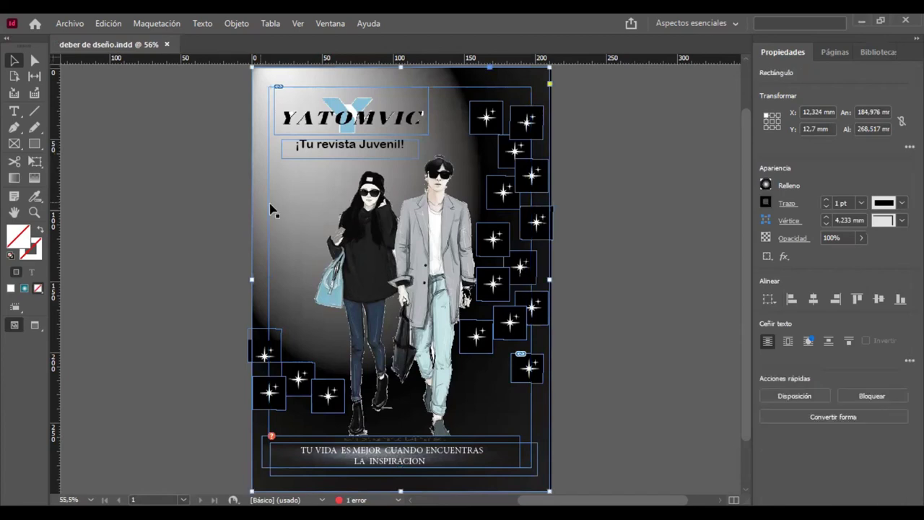
{"action": "left_click", "coordinate": [597, 299]}
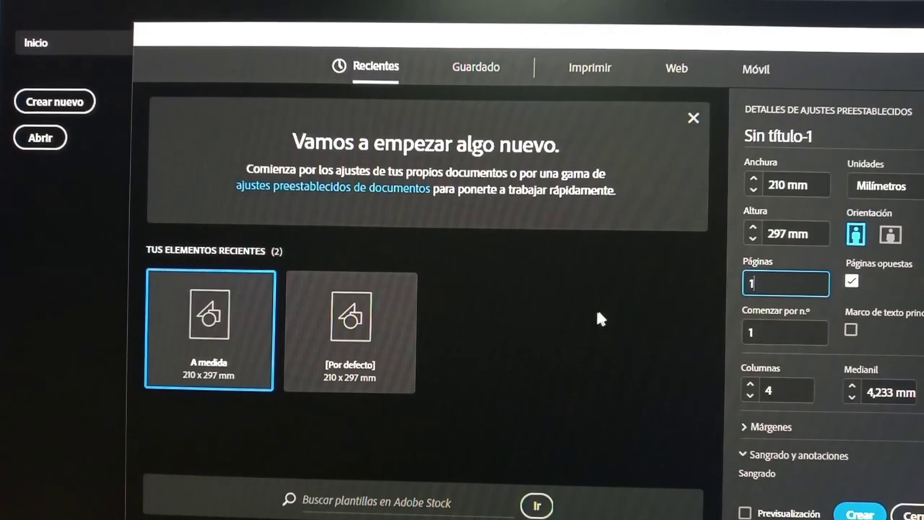
Give the new 210 x 297 mm document 2 pages and 4 columns.
{"action": "double_click", "coordinate": [768, 287]}
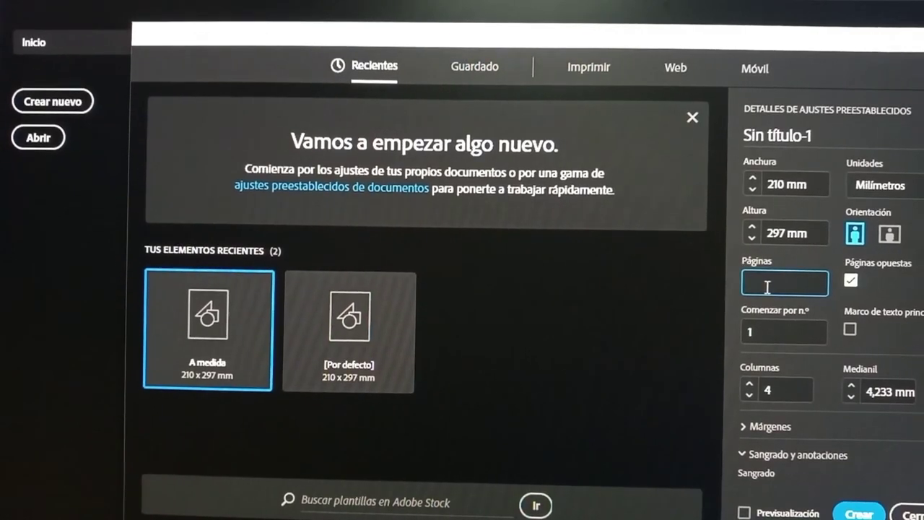
{"action": "key", "text": "BackSpace"}
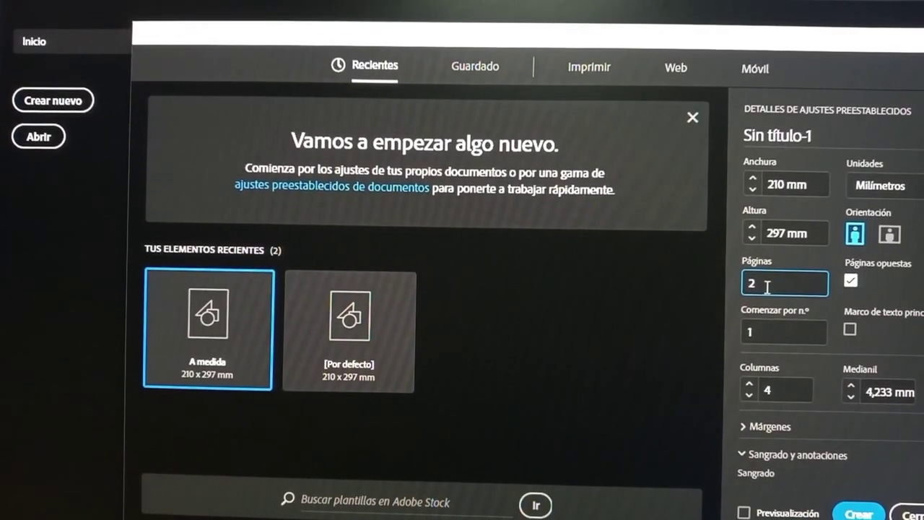
{"action": "left_click", "coordinate": [782, 394]}
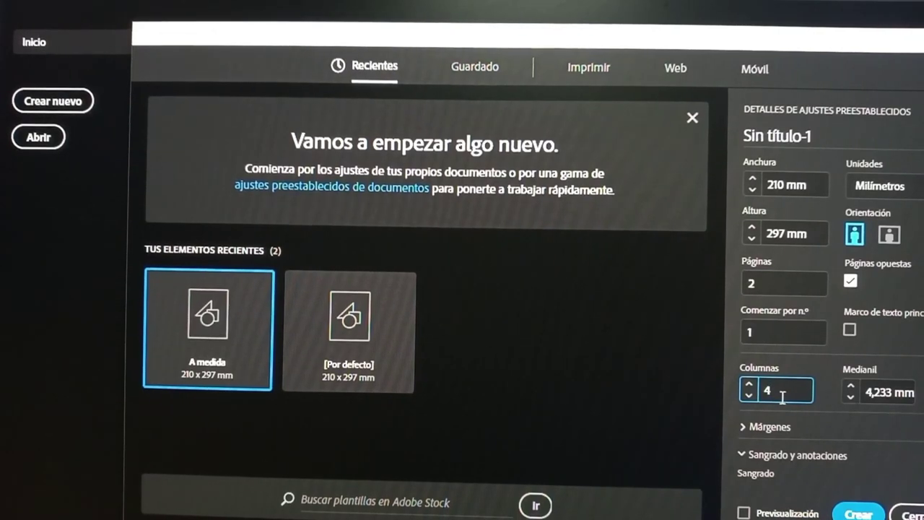
Set the top bleed to 3 mm in the new document settings and create the document.
{"action": "scroll", "coordinate": [892, 340], "scroll_direction": "down", "scroll_amount": 3}
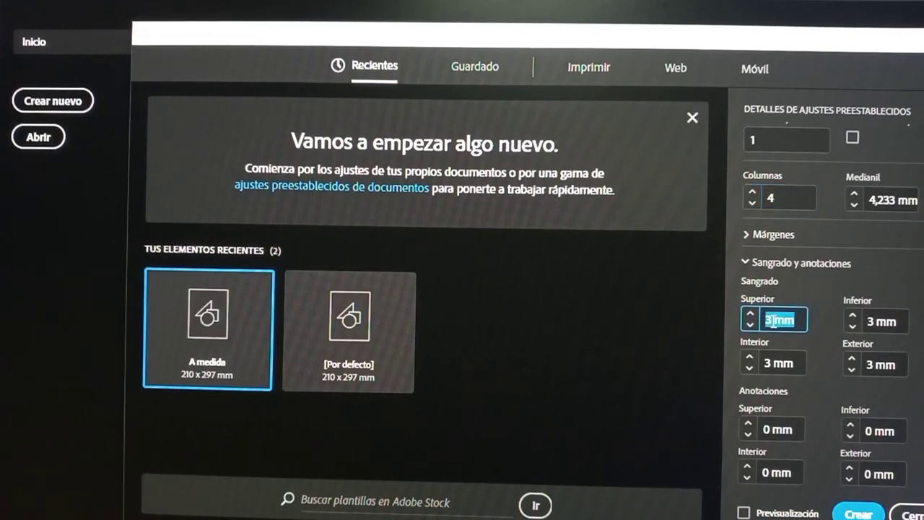
{"action": "left_click", "coordinate": [772, 321]}
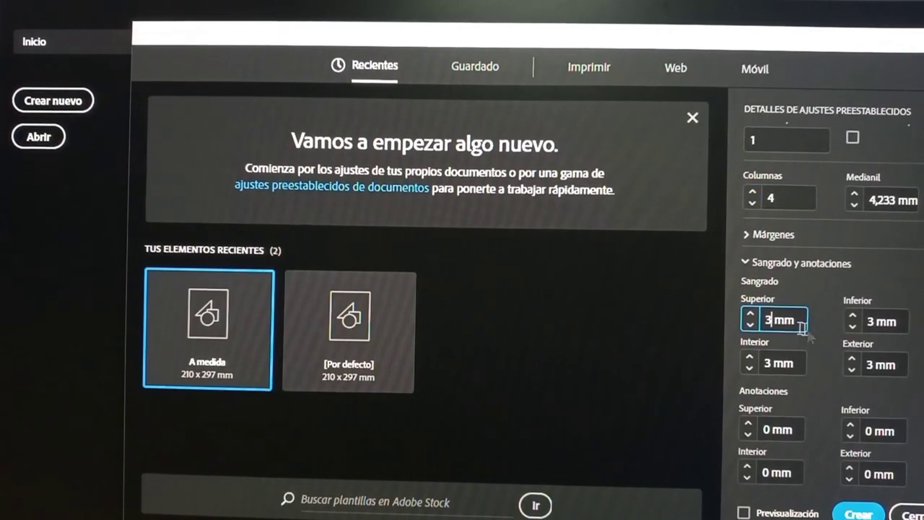
{"action": "double_click", "coordinate": [772, 321]}
{"action": "type", "text": "3"}
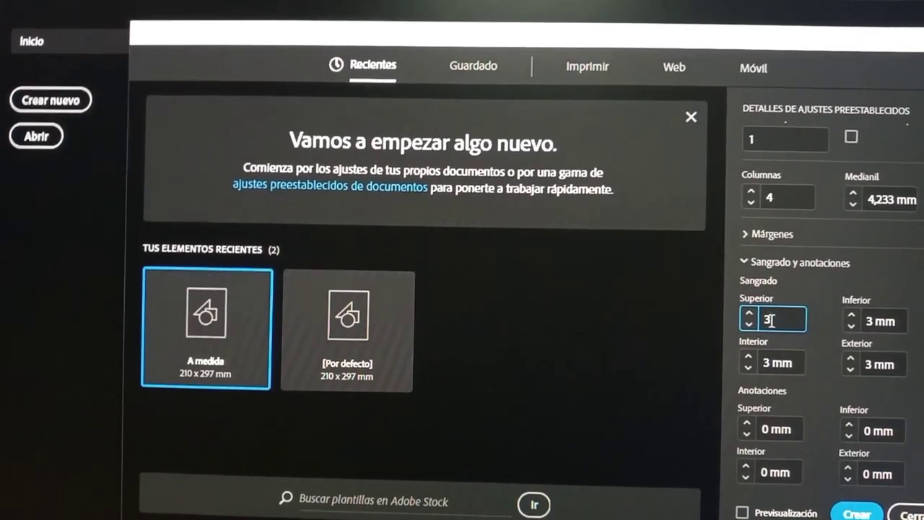
{"action": "left_click", "coordinate": [821, 278]}
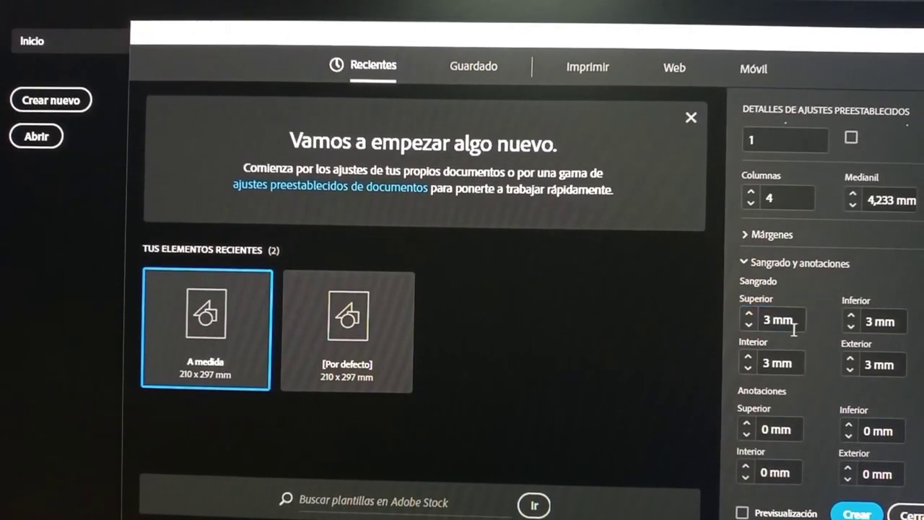
{"action": "left_click", "coordinate": [792, 366]}
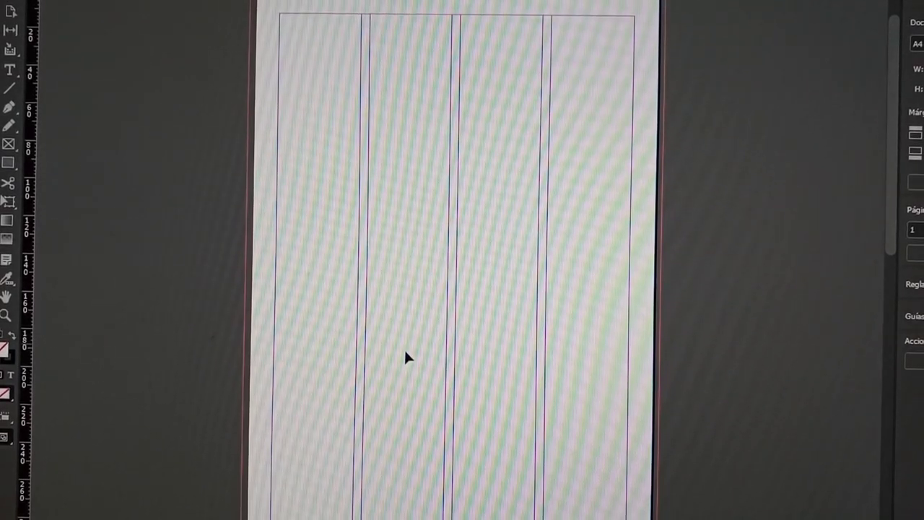
Draw a rectangular image frame about 66 x 109.5 mm near the first page's left edge, in its upper half.
{"action": "scroll", "coordinate": [751, 267], "scroll_direction": "down", "scroll_amount": 3}
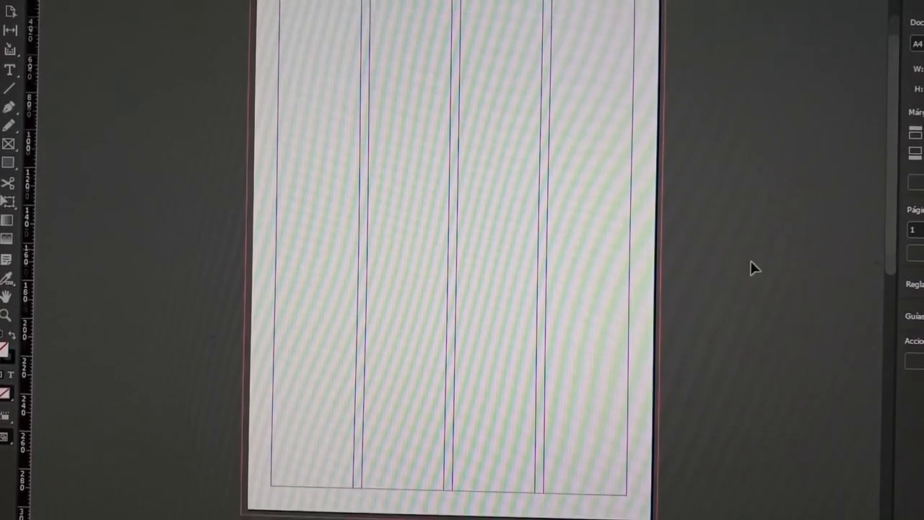
{"action": "scroll", "coordinate": [751, 268], "scroll_direction": "down", "scroll_amount": 5}
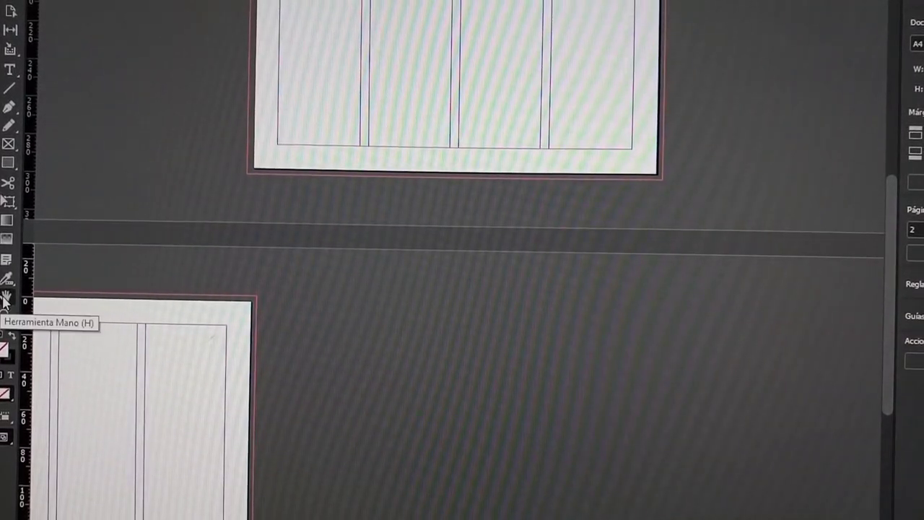
{"action": "left_click", "coordinate": [6, 299]}
{"action": "left_click_drag", "start_coordinate": [165, 260], "coordinate": [521, 454]}
{"action": "left_click_drag", "start_coordinate": [485, 207], "coordinate": [208, 226]}
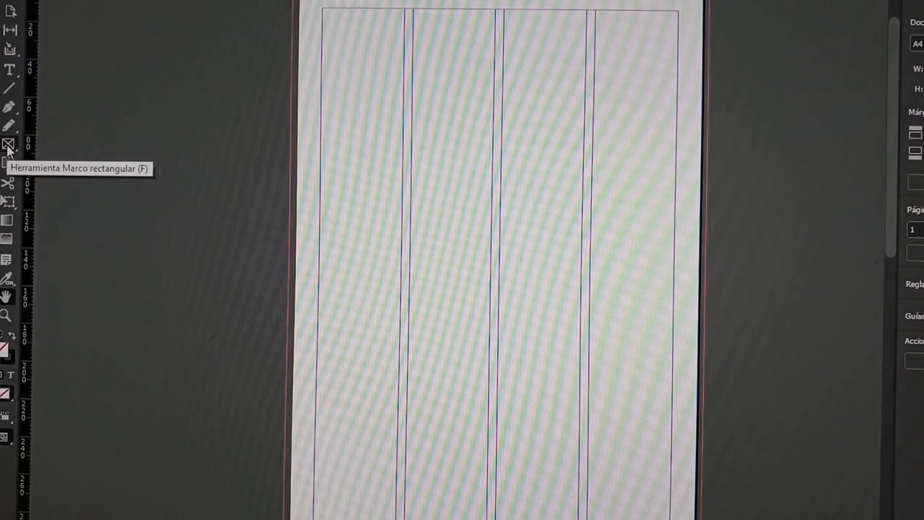
{"action": "left_click", "coordinate": [9, 146]}
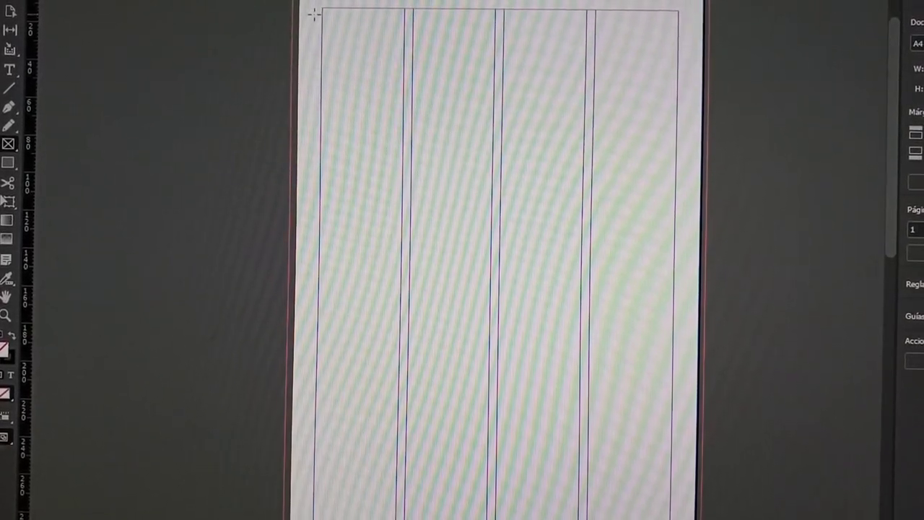
{"action": "left_click_drag", "start_coordinate": [304, 59], "coordinate": [427, 274]}
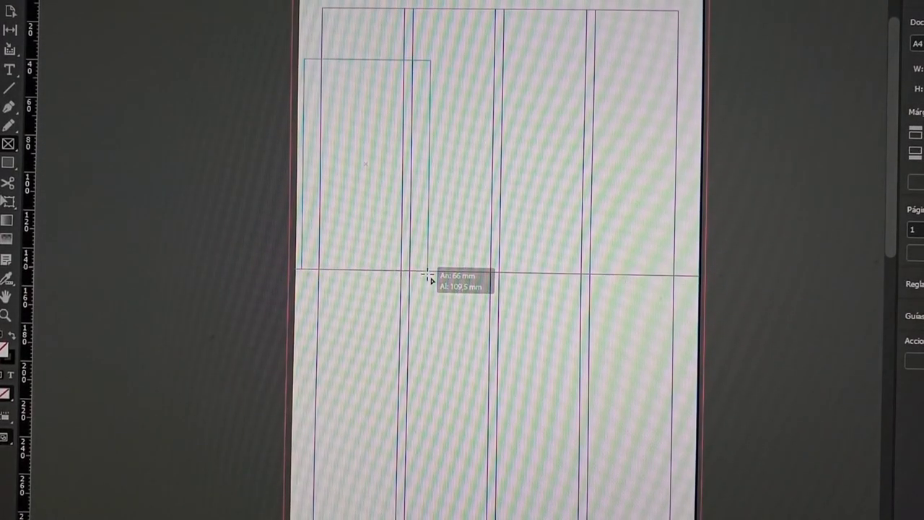
{"action": "left_click_drag", "start_coordinate": [428, 275], "coordinate": [428, 275]}
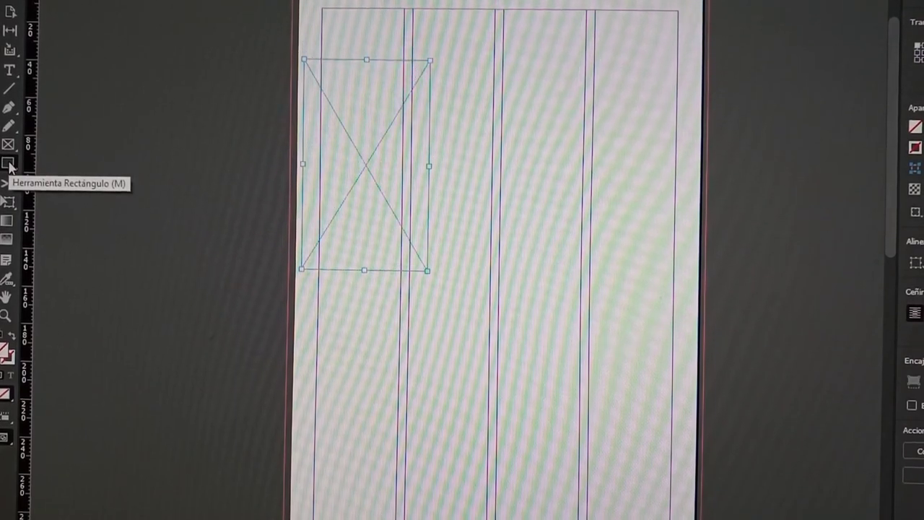
Draw a rectangle across the two middle columns of the first page, beside the image frame, and deselect it.
{"action": "left_click", "coordinate": [8, 164]}
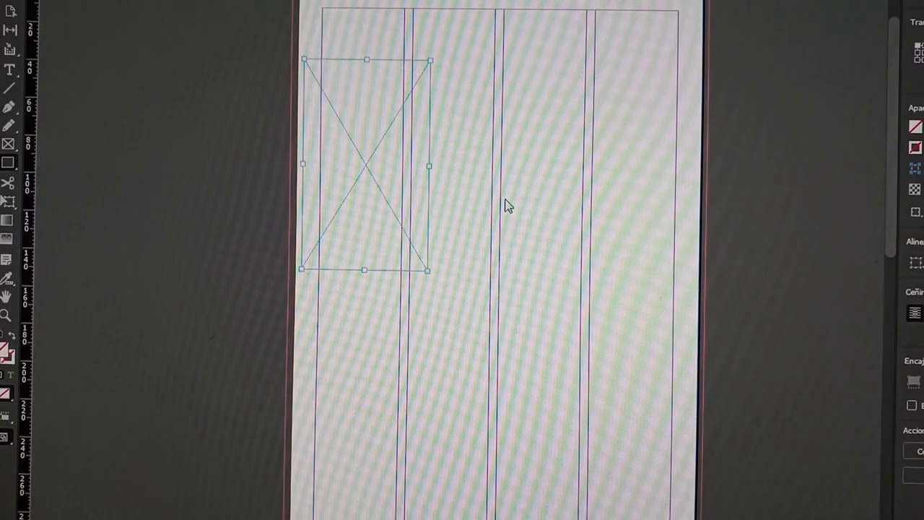
{"action": "mouse_move", "coordinate": [447, 141]}
{"action": "left_mouse_down"}
{"action": "mouse_move", "coordinate": [571, 241]}
{"action": "mouse_move", "coordinate": [588, 281]}
{"action": "mouse_move", "coordinate": [598, 278]}
{"action": "mouse_move", "coordinate": [588, 286]}
{"action": "mouse_move", "coordinate": [562, 280]}
{"action": "left_mouse_up"}
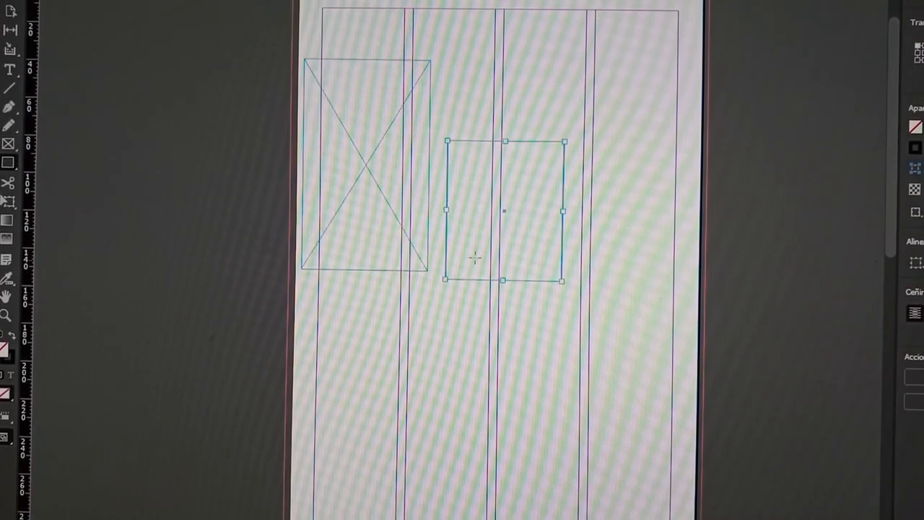
{"action": "key", "text": "ctrl+shift+a"}
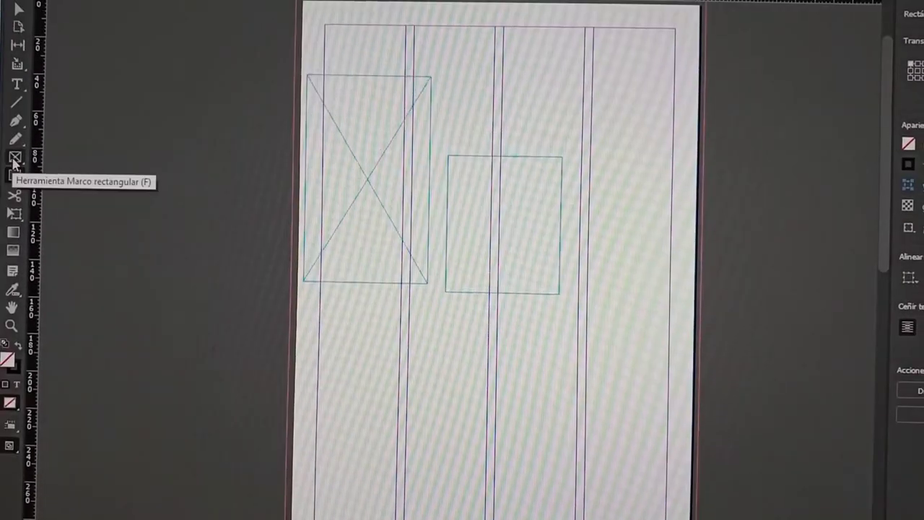
Draw a tall rectangular image frame over the rightmost column of the first page and switch to the Rectangle tool.
{"action": "left_click", "coordinate": [14, 160]}
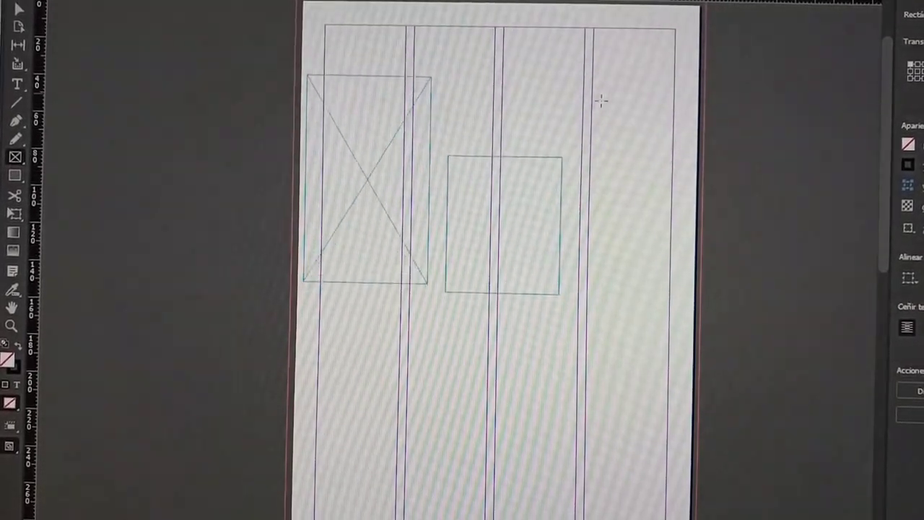
{"action": "left_click_drag", "start_coordinate": [582, 108], "coordinate": [687, 433]}
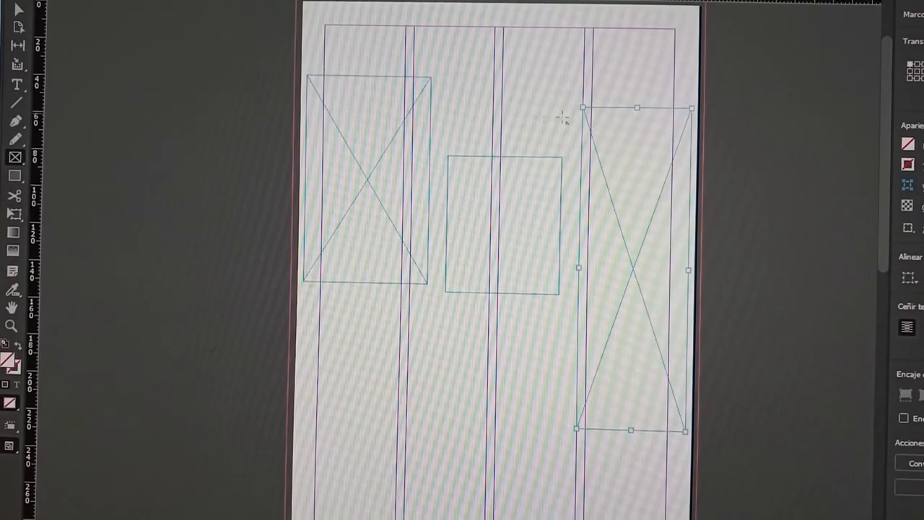
{"action": "left_click", "coordinate": [16, 178]}
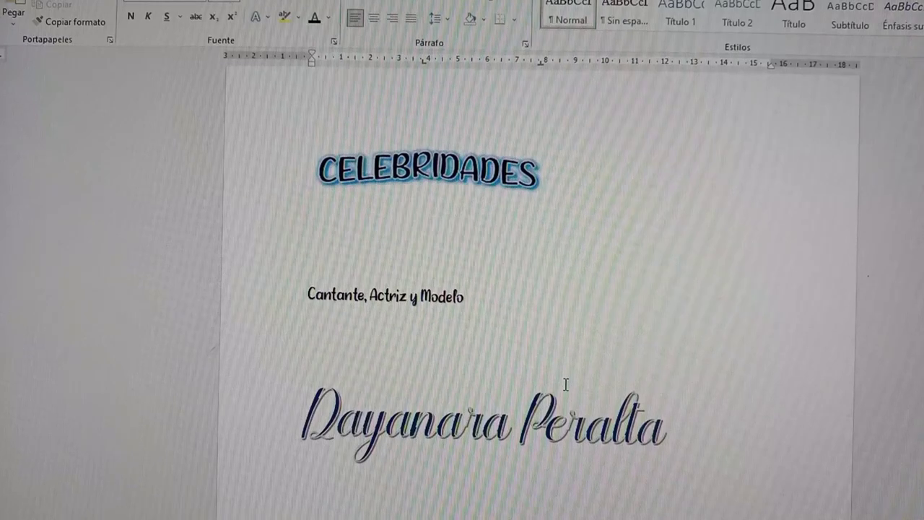
Review the celebrity headings, biography paragraphs and cut-out images in the Word document.
{"action": "scroll", "coordinate": [525, 378], "scroll_direction": "down", "scroll_amount": 10}
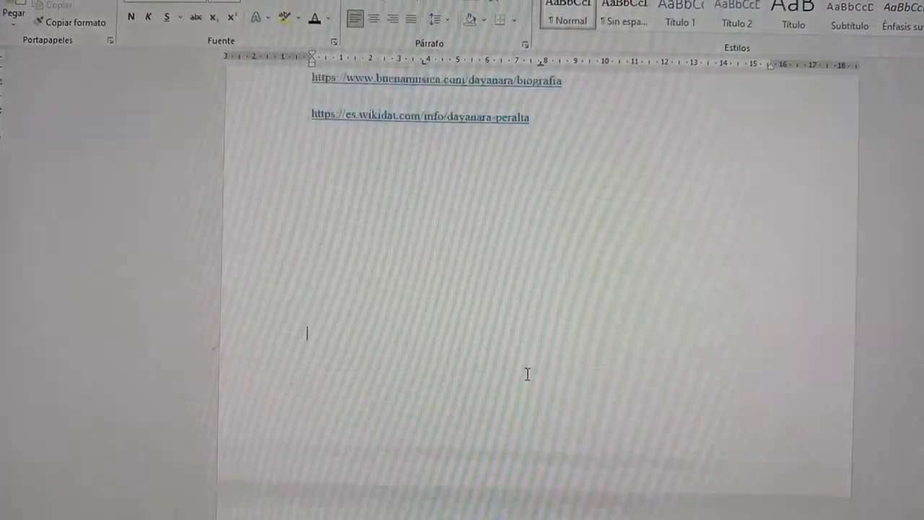
{"action": "scroll", "coordinate": [527, 373], "scroll_direction": "down", "scroll_amount": 10}
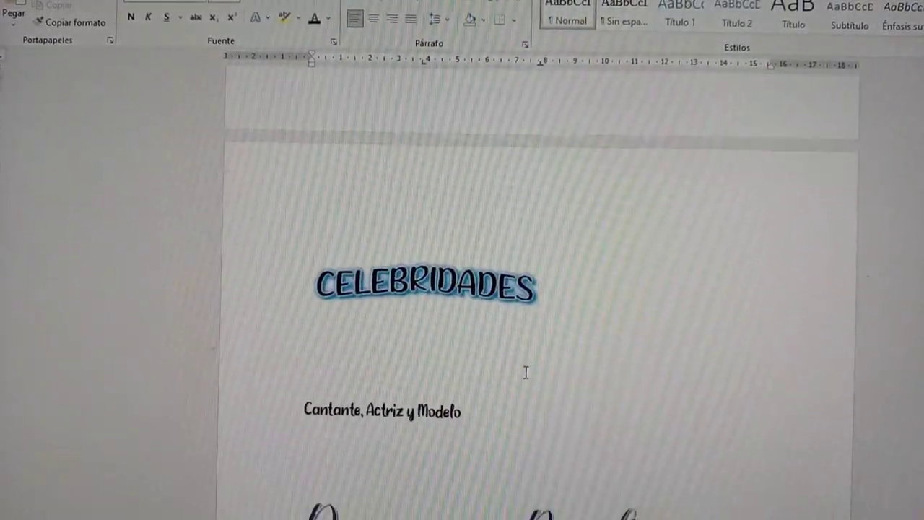
{"action": "scroll", "coordinate": [526, 373], "scroll_direction": "down", "scroll_amount": 10}
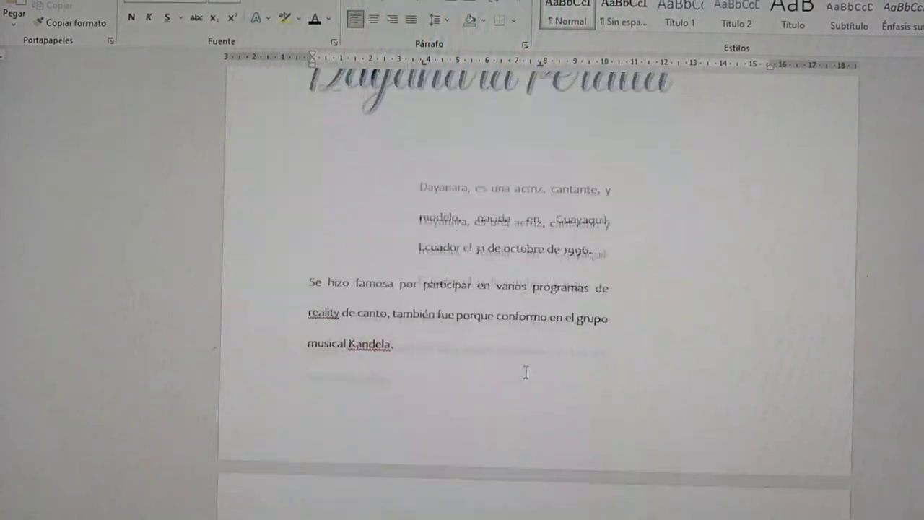
{"action": "scroll", "coordinate": [526, 373], "scroll_direction": "down", "scroll_amount": 10}
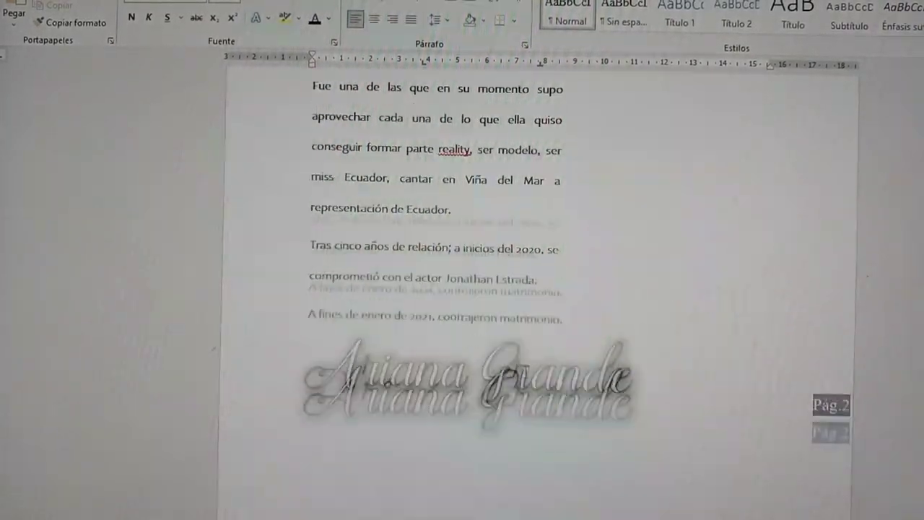
{"action": "scroll", "coordinate": [526, 373], "scroll_direction": "down", "scroll_amount": 10}
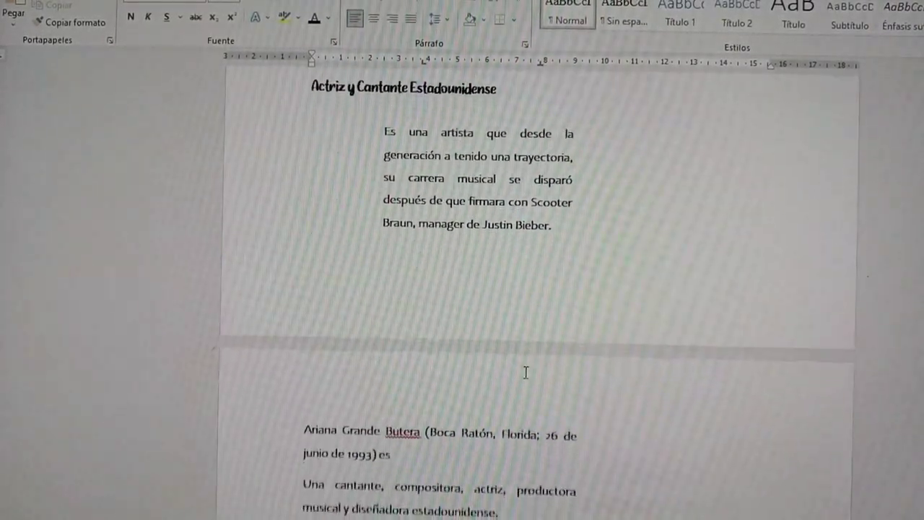
{"action": "scroll", "coordinate": [525, 372], "scroll_direction": "down", "scroll_amount": 10}
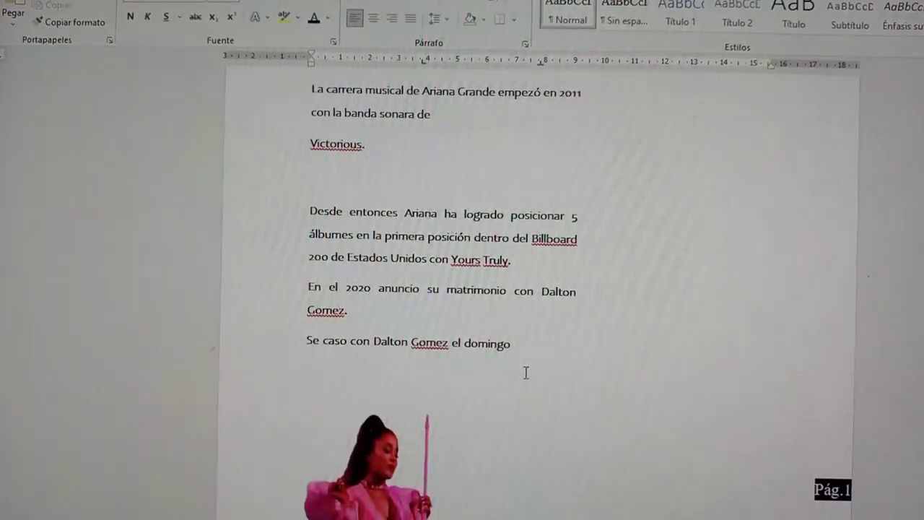
{"action": "scroll", "coordinate": [526, 372], "scroll_direction": "down", "scroll_amount": 10}
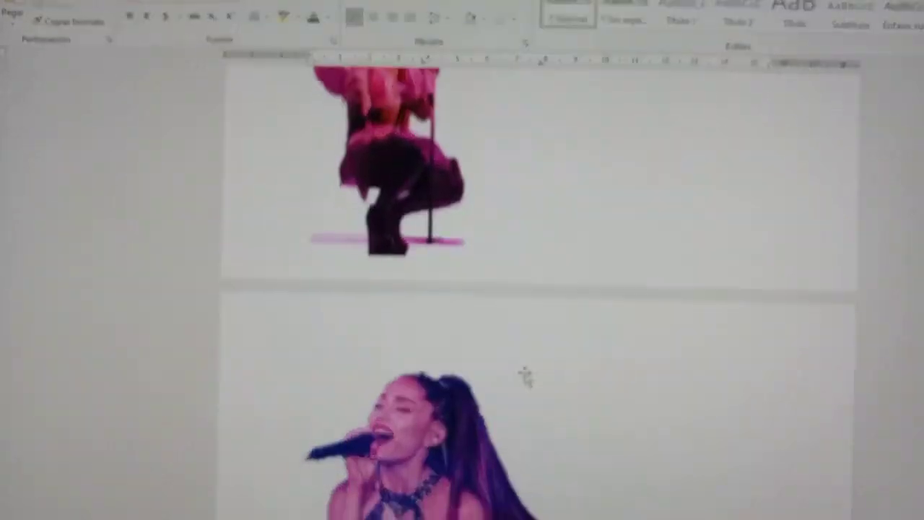
{"action": "scroll", "coordinate": [523, 372], "scroll_direction": "down", "scroll_amount": 10}
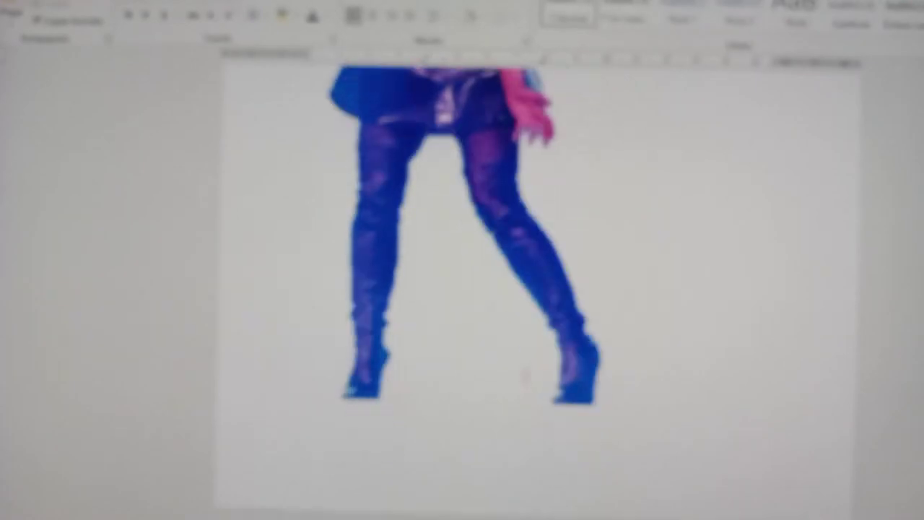
{"action": "scroll", "coordinate": [523, 373], "scroll_direction": "down", "scroll_amount": 5}
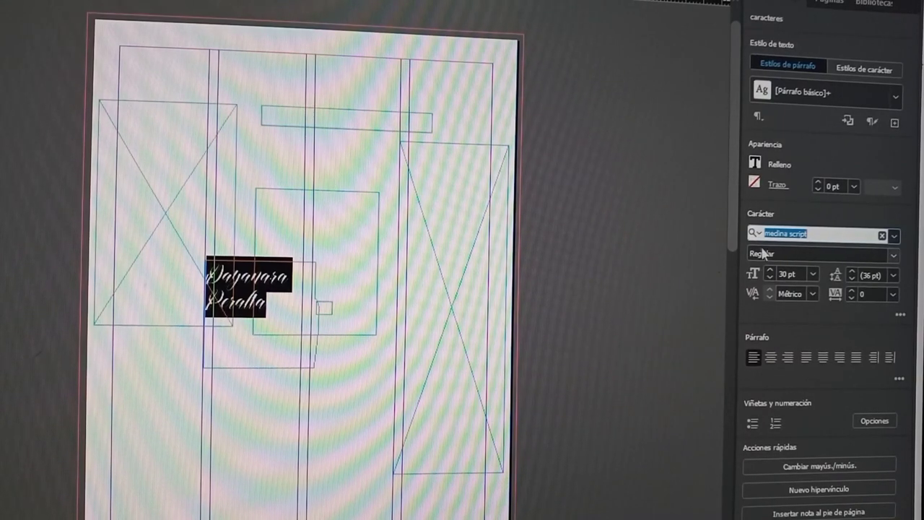
Change the font of the "Dayanara Peralta" heading to Agilia.
{"action": "left_click", "coordinate": [894, 236]}
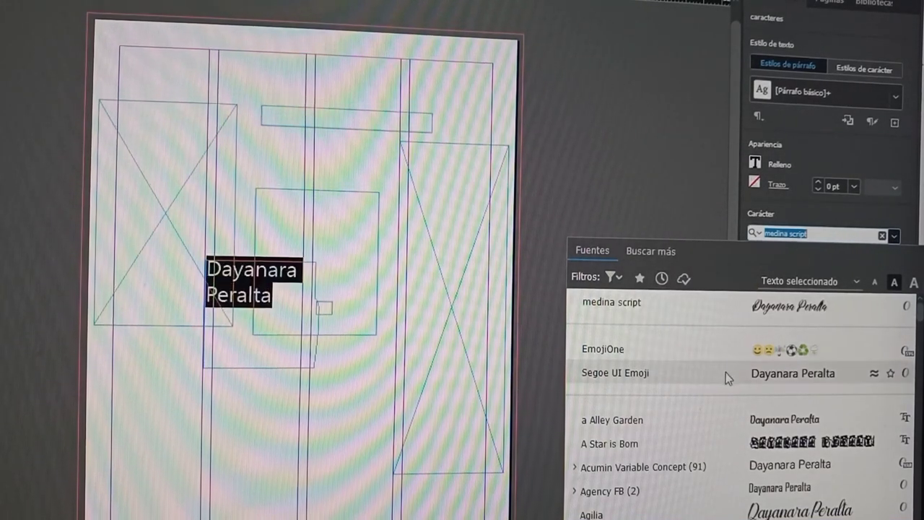
{"action": "scroll", "coordinate": [728, 379], "scroll_direction": "down", "scroll_amount": 1}
{"action": "scroll", "coordinate": [727, 387], "scroll_direction": "down", "scroll_amount": 1}
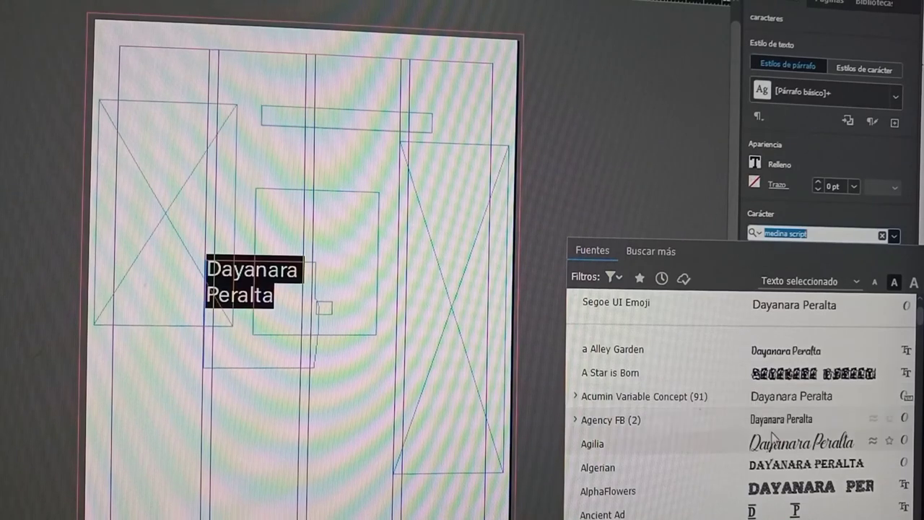
{"action": "left_click", "coordinate": [772, 437]}
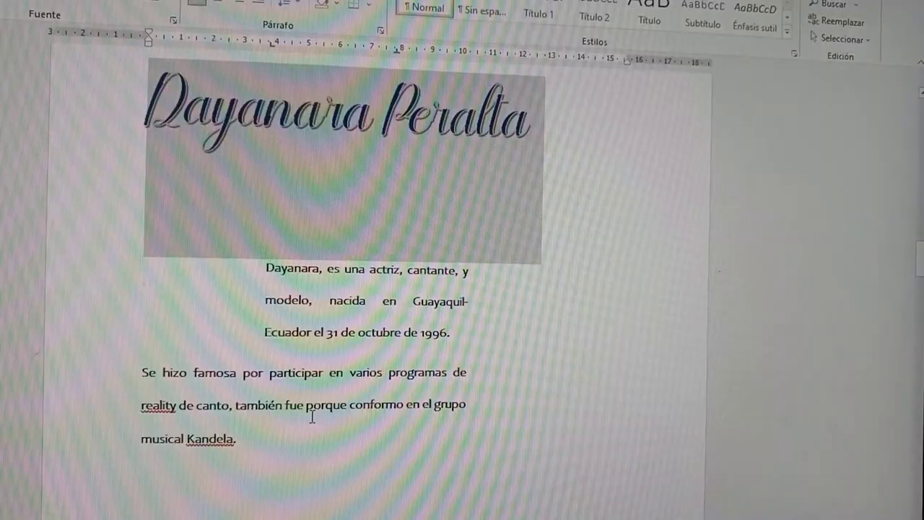
Copy the first two Dayanara Peralta biography paragraphs from Word and paste them into the middle rectangle on the InDesign page.
{"action": "left_click_drag", "start_coordinate": [250, 274], "coordinate": [358, 458]}
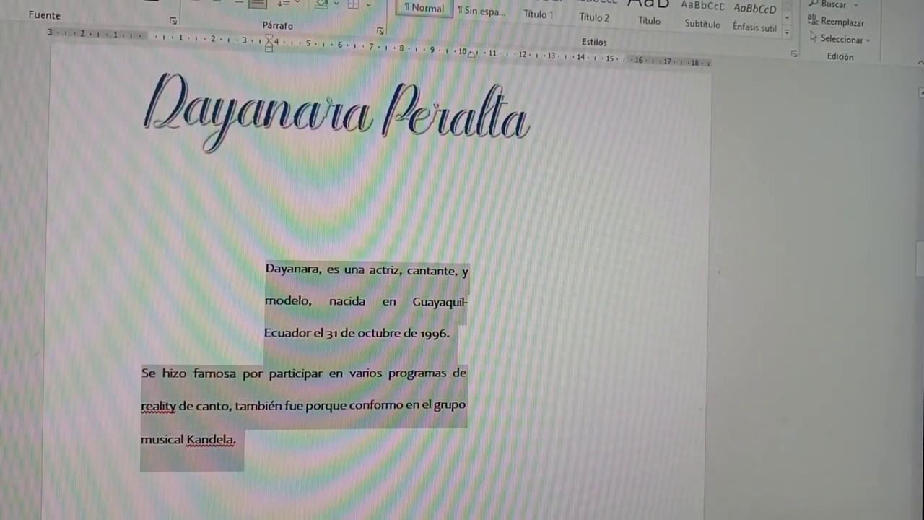
{"action": "scroll", "coordinate": [304, 443], "scroll_direction": "down", "scroll_amount": 3}
{"action": "right_click", "coordinate": [215, 332]}
{"action": "left_click", "coordinate": [249, 355]}
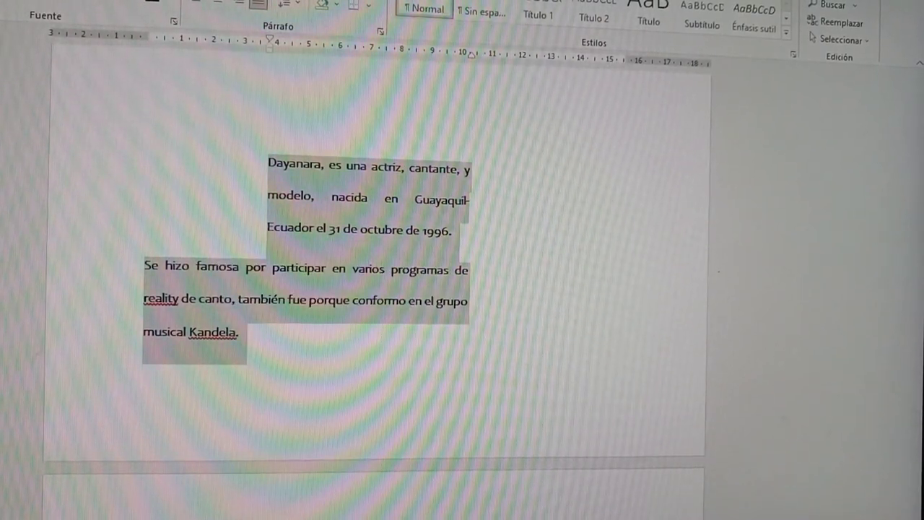
{"action": "key", "text": "alt+Tab"}
{"action": "right_click", "coordinate": [285, 206]}
{"action": "left_click", "coordinate": [336, 166]}
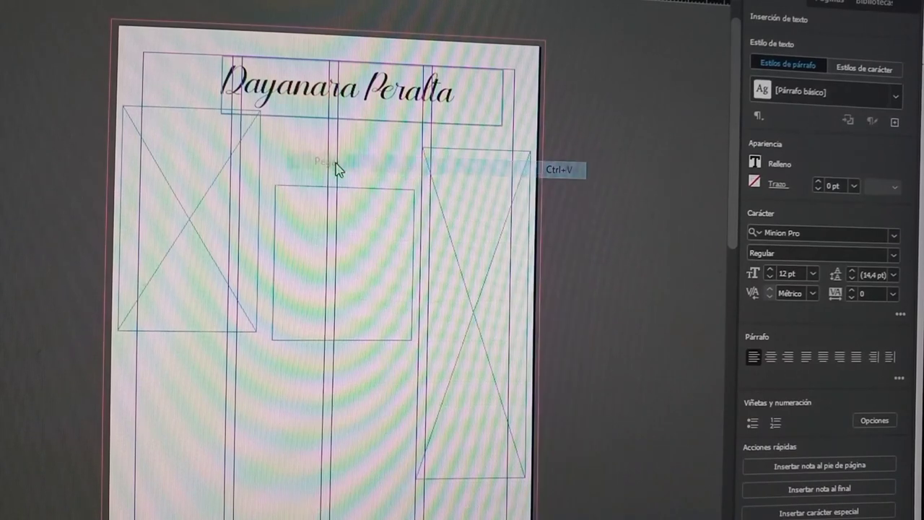
Preview script fonts such as Matura MT Script Capitals, Lucida Calligraphy and medina script on the Dayanara Peralta biography text.
{"action": "left_click_drag", "start_coordinate": [322, 258], "coordinate": [276, 189]}
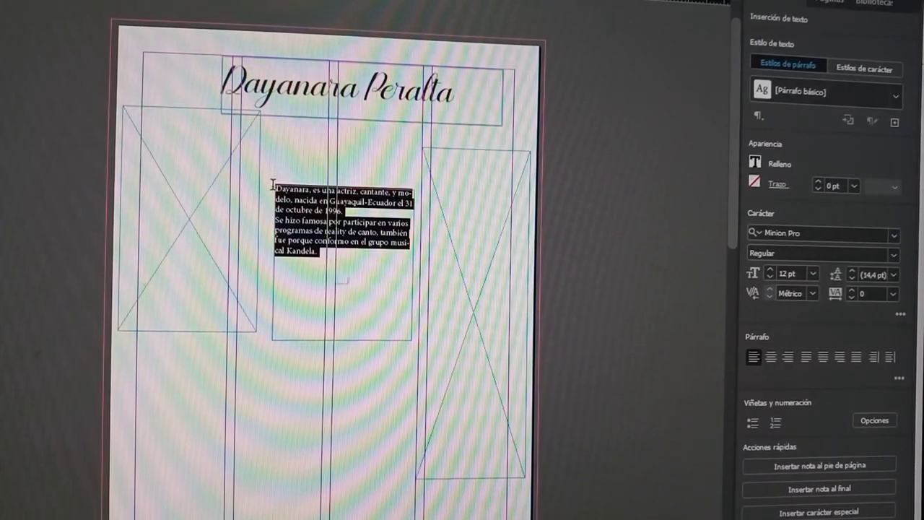
{"action": "left_click", "coordinate": [894, 238]}
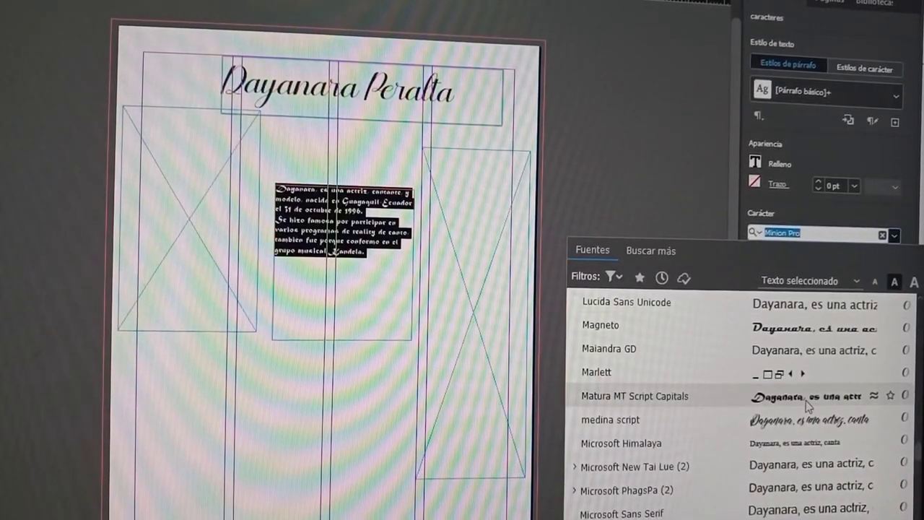
{"action": "scroll", "coordinate": [807, 405], "scroll_direction": "up", "scroll_amount": 5}
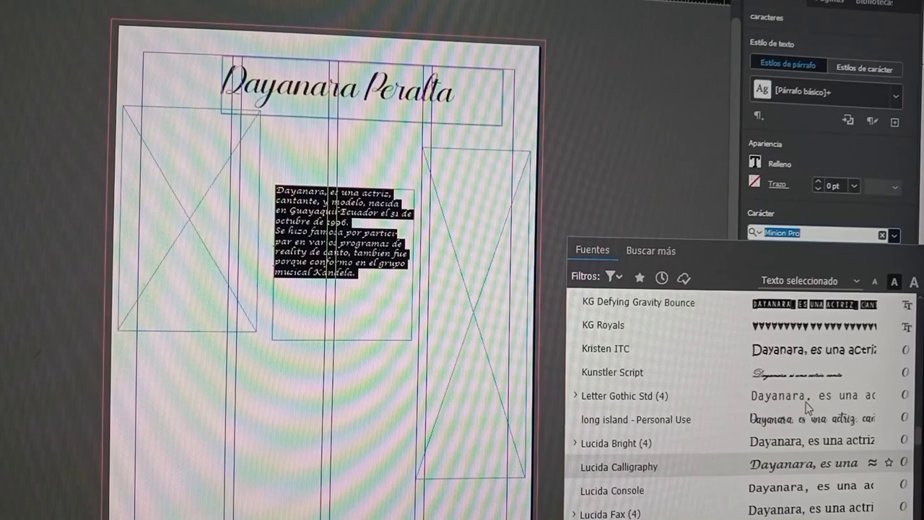
{"action": "scroll", "coordinate": [807, 408], "scroll_direction": "down", "scroll_amount": 1}
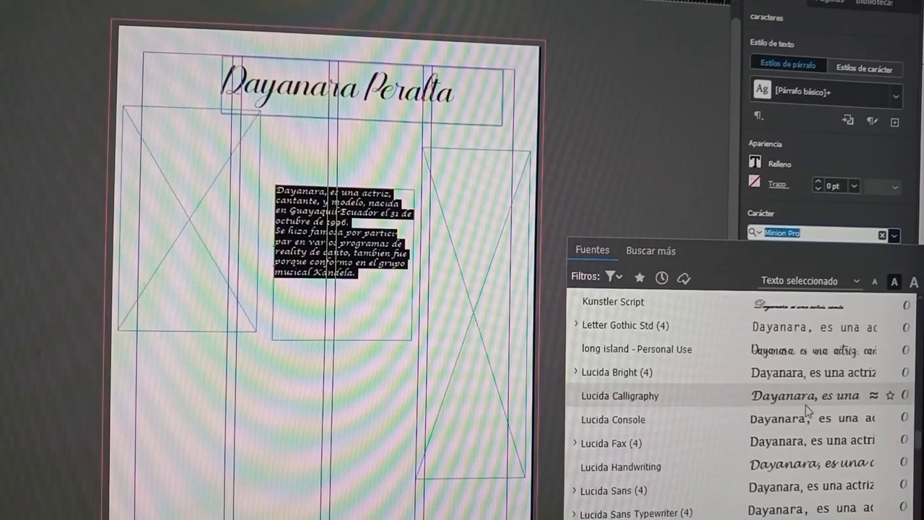
{"action": "scroll", "coordinate": [807, 410], "scroll_direction": "down", "scroll_amount": 4}
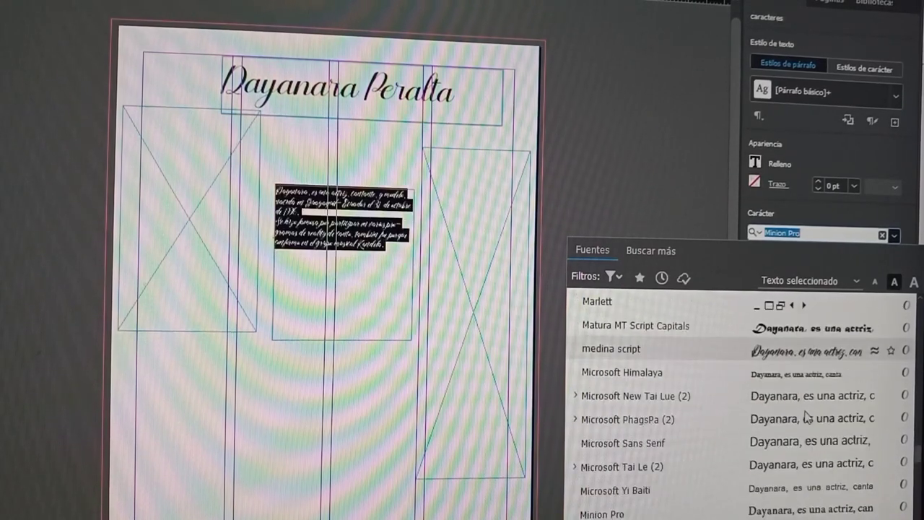
{"action": "scroll", "coordinate": [807, 416], "scroll_direction": "down", "scroll_amount": 1}
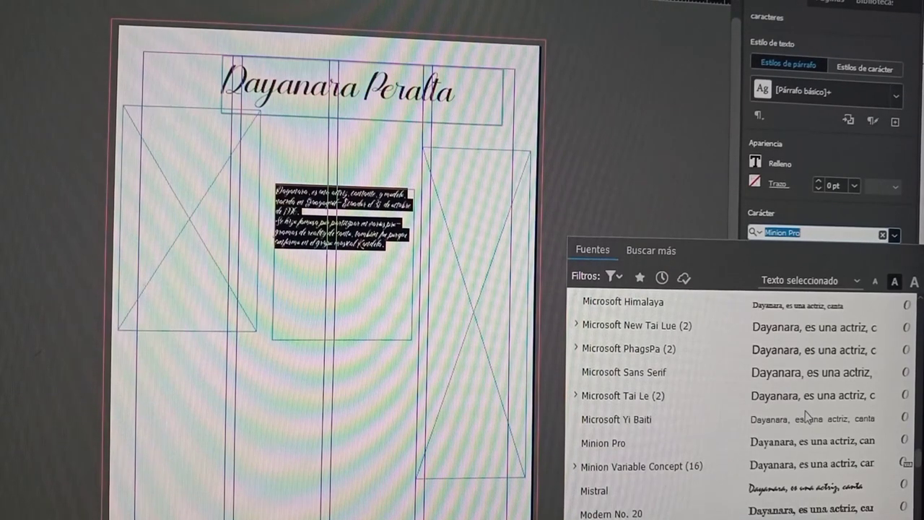
{"action": "left_click", "coordinate": [360, 282]}
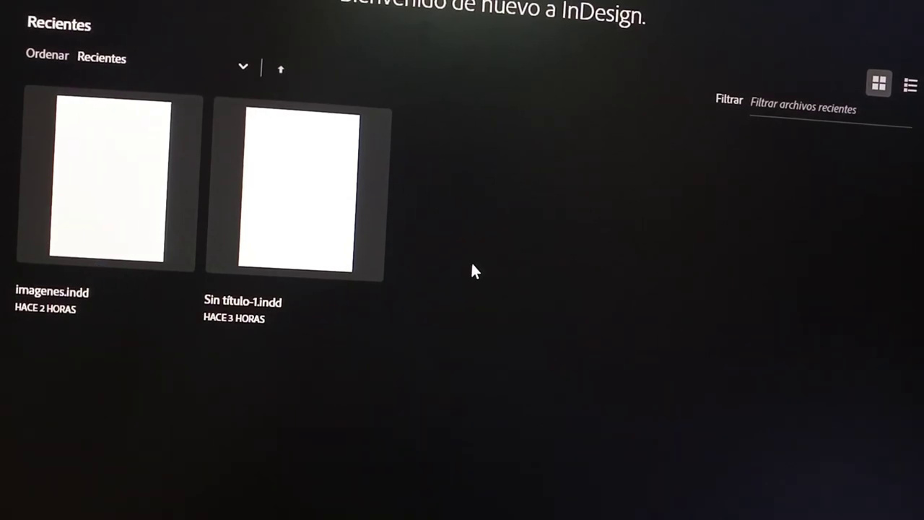
Create a new one-page portrait document at 210 x 297 mm with facing pages.
{"action": "key", "text": "ctrl+n"}
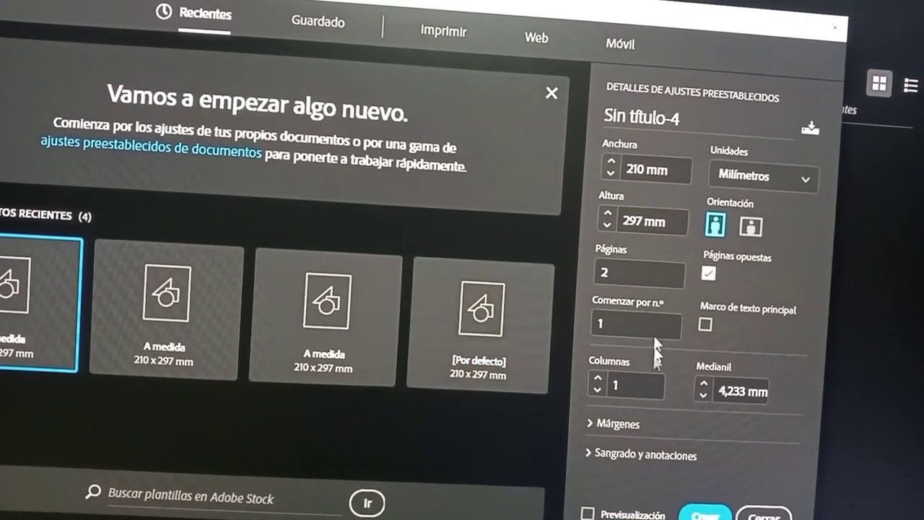
{"action": "left_click", "coordinate": [618, 275]}
{"action": "type", "text": "1"}
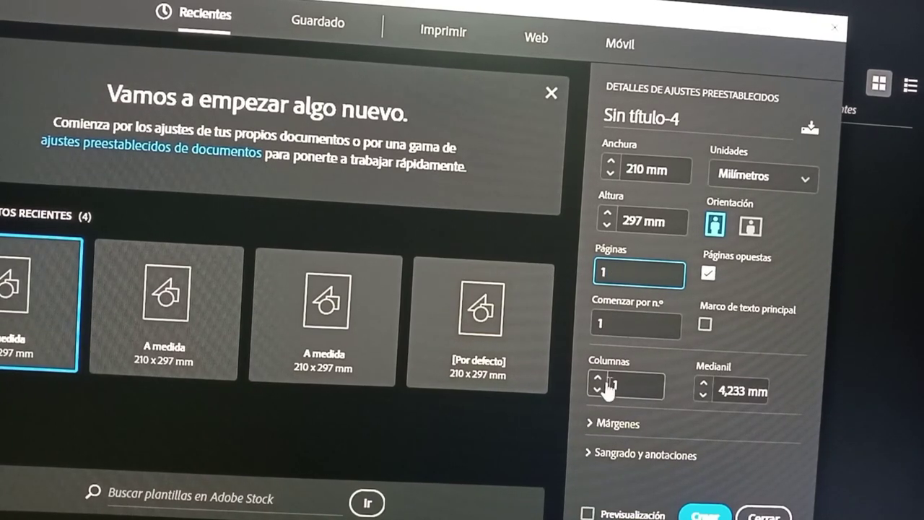
{"action": "left_click", "coordinate": [703, 513]}
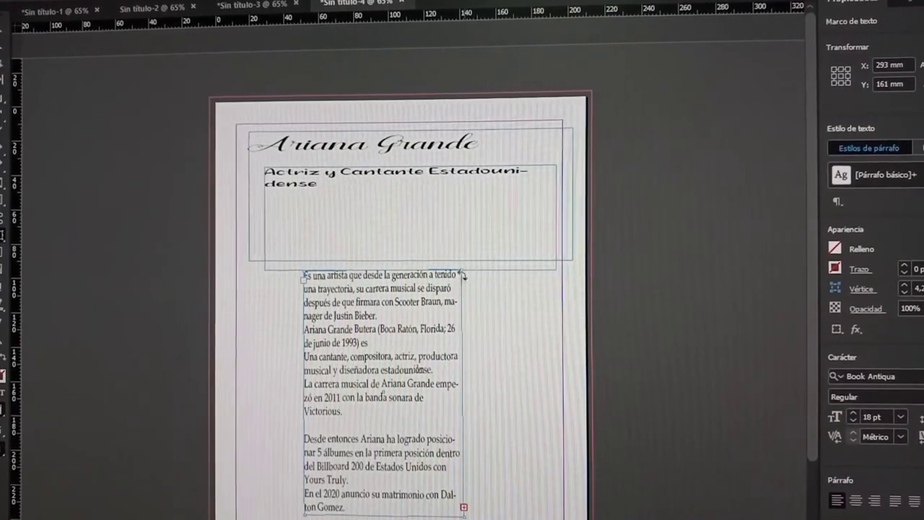
{"action": "left_click_drag", "start_coordinate": [440, 277], "coordinate": [447, 276]}
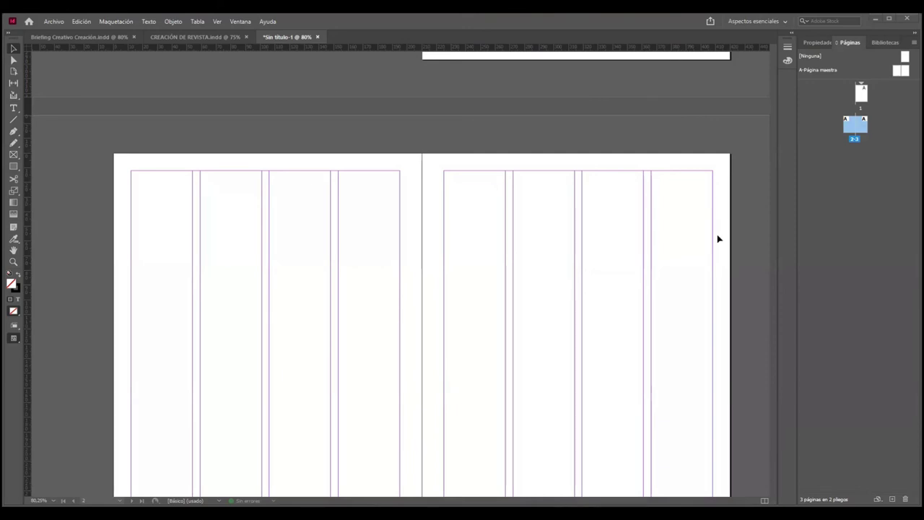
Paste the blue-green gradient background, position it over page 2 and trim its inner edge to the spine.
{"action": "scroll", "coordinate": [718, 238], "scroll_direction": "down", "scroll_amount": 1}
{"action": "scroll", "coordinate": [719, 238], "scroll_direction": "down", "scroll_amount": 1}
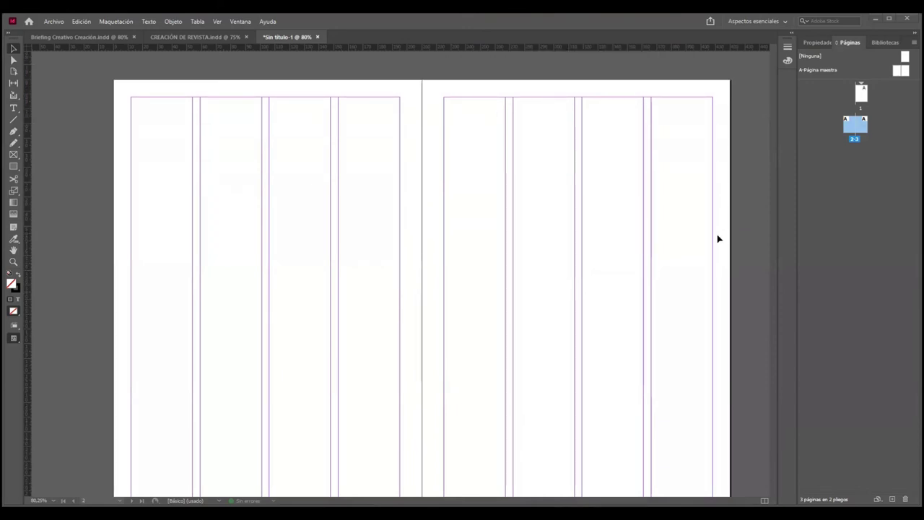
{"action": "scroll", "coordinate": [719, 238], "scroll_direction": "down", "scroll_amount": 1}
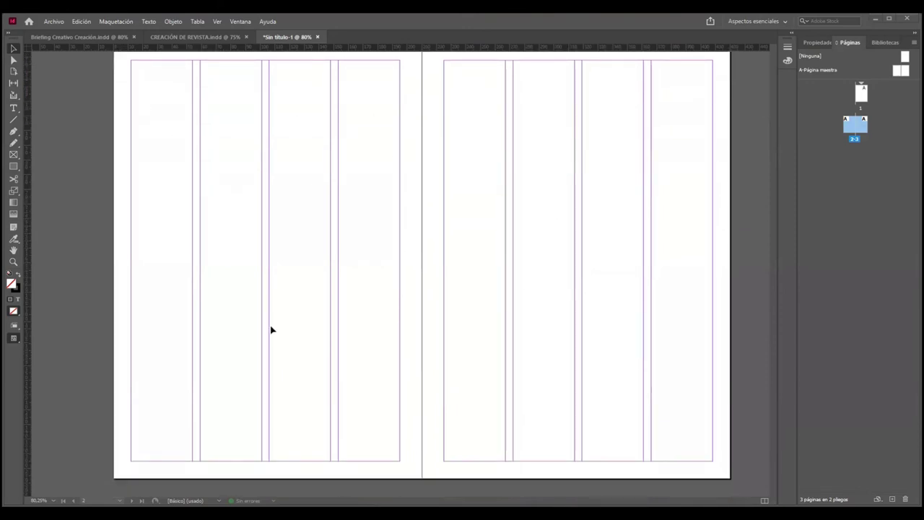
{"action": "scroll", "coordinate": [341, 278], "scroll_direction": "up", "scroll_amount": 1}
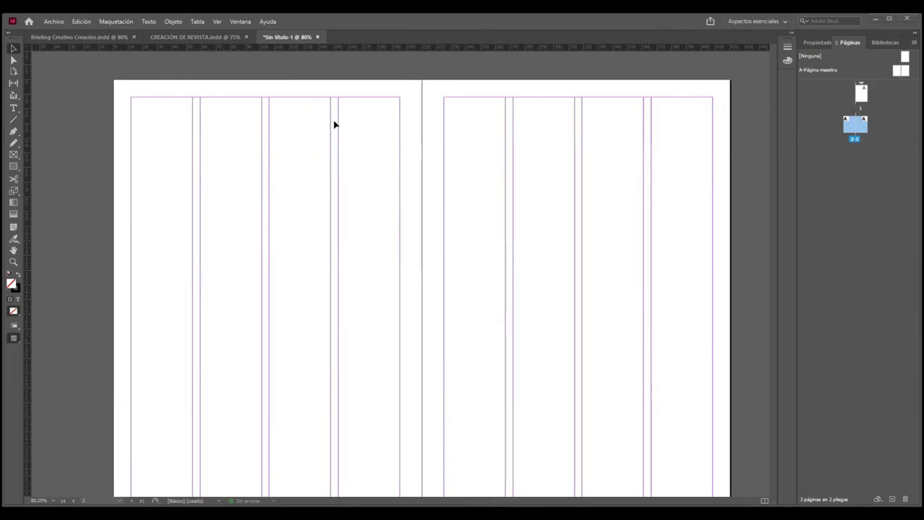
{"action": "key", "text": "ctrl+v"}
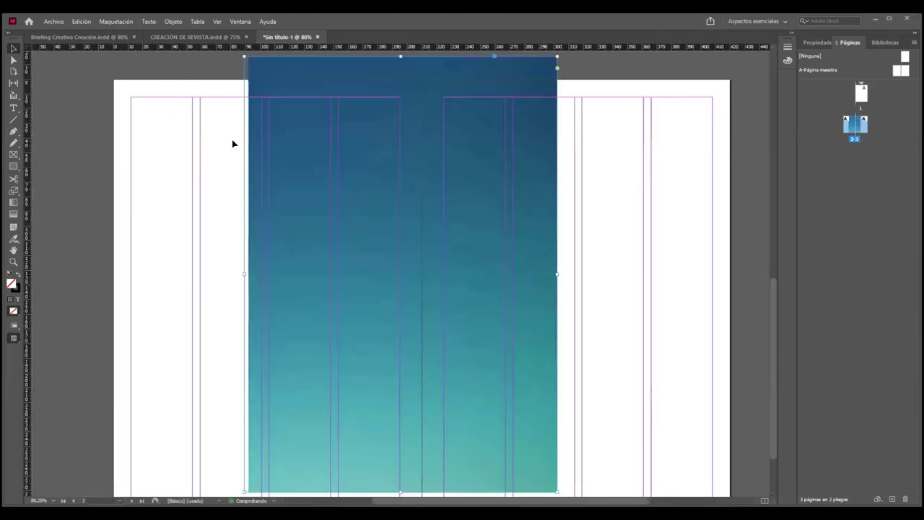
{"action": "left_click_drag", "start_coordinate": [323, 69], "coordinate": [192, 94]}
{"action": "scroll", "coordinate": [339, 244], "scroll_direction": "down", "scroll_amount": 2}
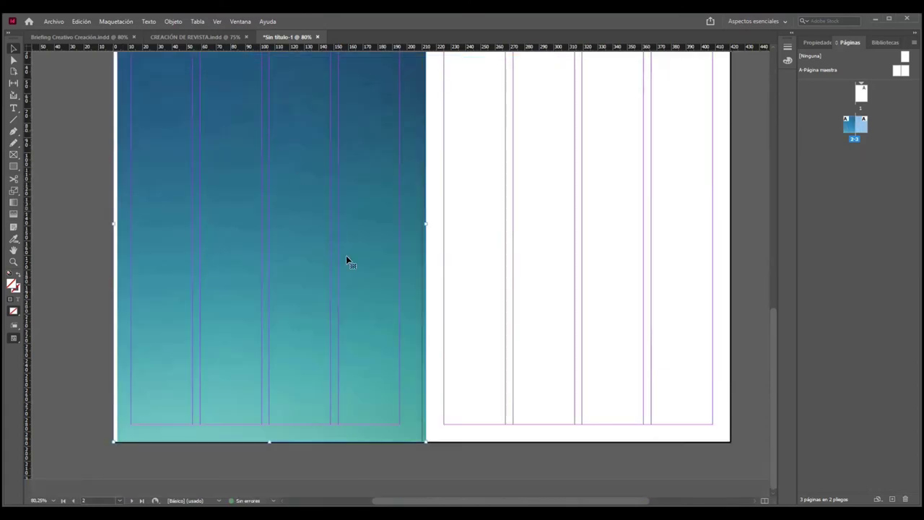
{"action": "left_click_drag", "start_coordinate": [422, 223], "coordinate": [423, 224]}
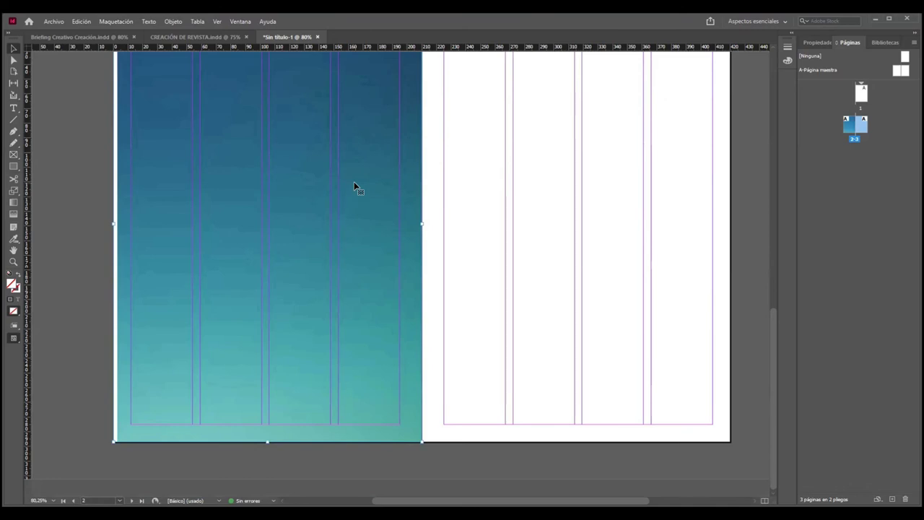
Paste a second copy of the gradient background and position it over page 3.
{"action": "left_click", "coordinate": [558, 190]}
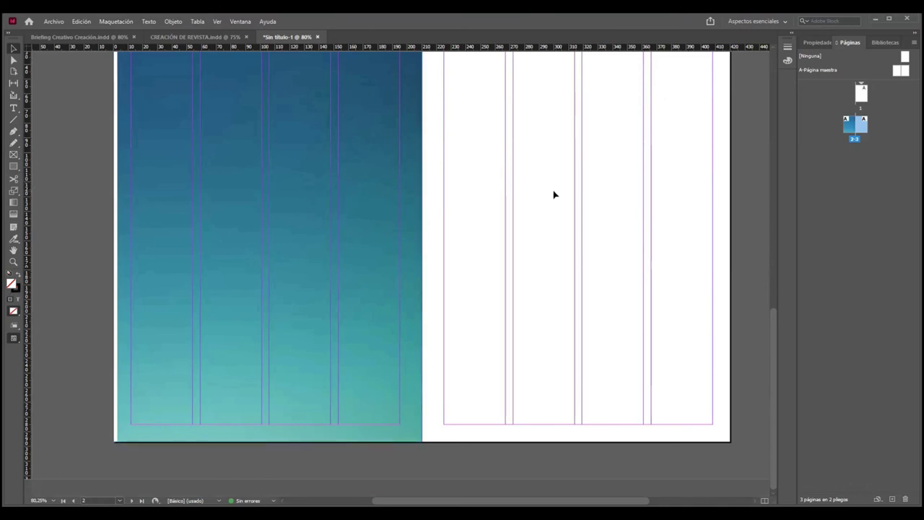
{"action": "key", "text": "ctrl+v"}
{"action": "scroll", "coordinate": [542, 288], "scroll_direction": "up", "scroll_amount": 5}
{"action": "left_click_drag", "start_coordinate": [542, 289], "coordinate": [661, 266]}
{"action": "scroll", "coordinate": [465, 291], "scroll_direction": "down", "scroll_amount": 2}
Shift and stretch the two gradient backgrounds to close the gap at the spine and reach page 3's outer edge.
{"action": "left_click_drag", "start_coordinate": [203, 267], "coordinate": [210, 263]}
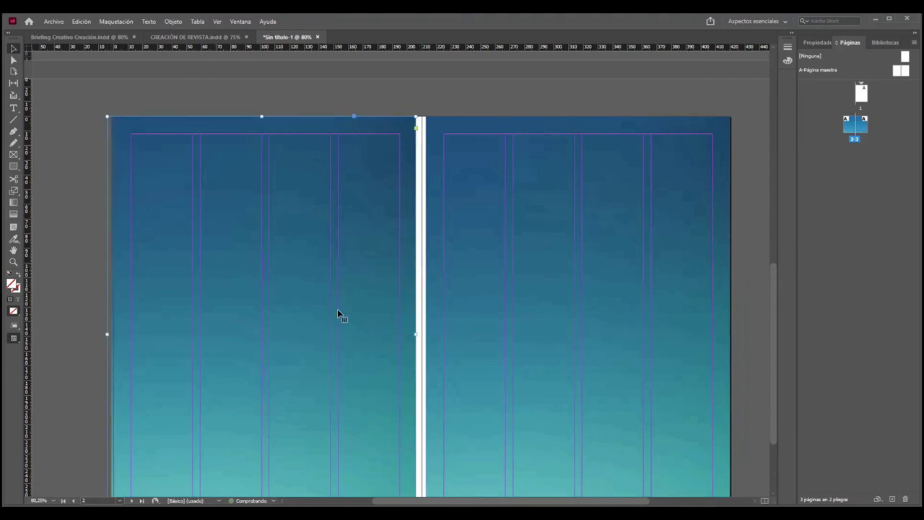
{"action": "left_click_drag", "start_coordinate": [418, 333], "coordinate": [442, 333]}
{"action": "left_click", "coordinate": [430, 336]}
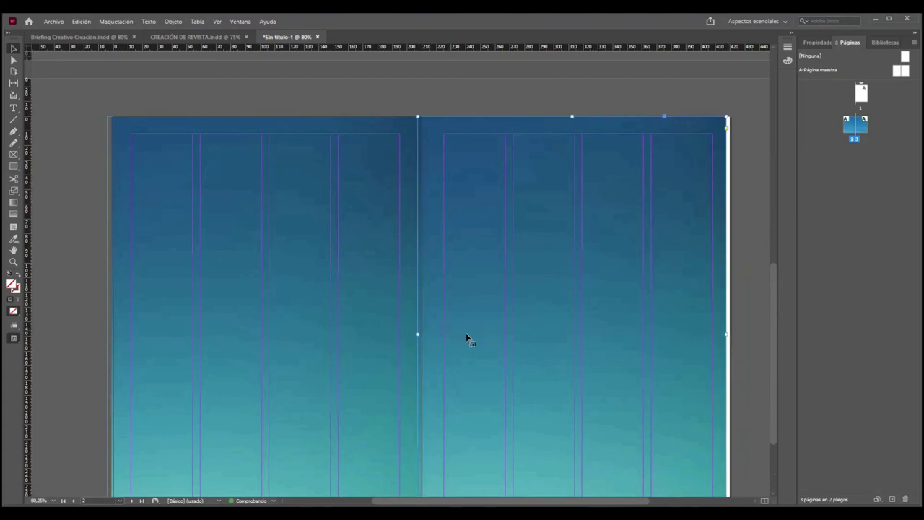
{"action": "left_click_drag", "start_coordinate": [725, 334], "coordinate": [729, 334]}
{"action": "scroll", "coordinate": [707, 311], "scroll_direction": "down", "scroll_amount": 3}
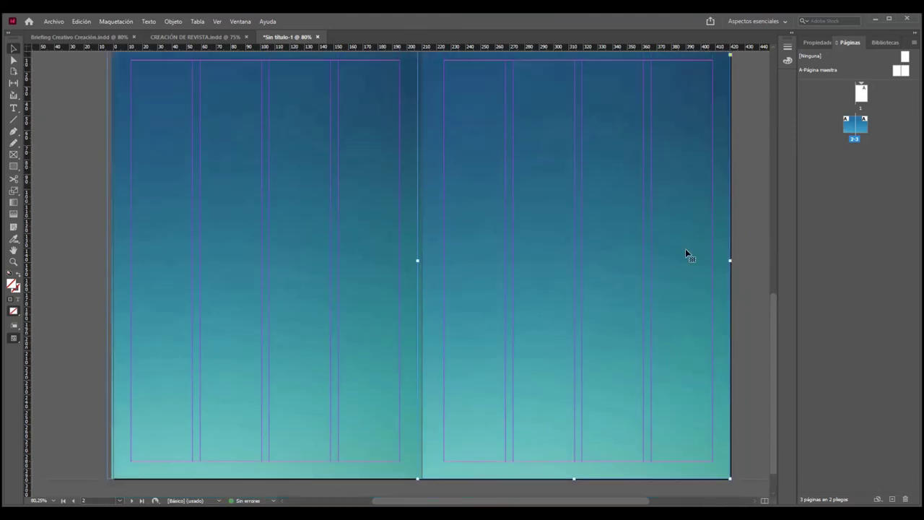
{"action": "scroll", "coordinate": [652, 338], "scroll_direction": "up", "scroll_amount": 3}
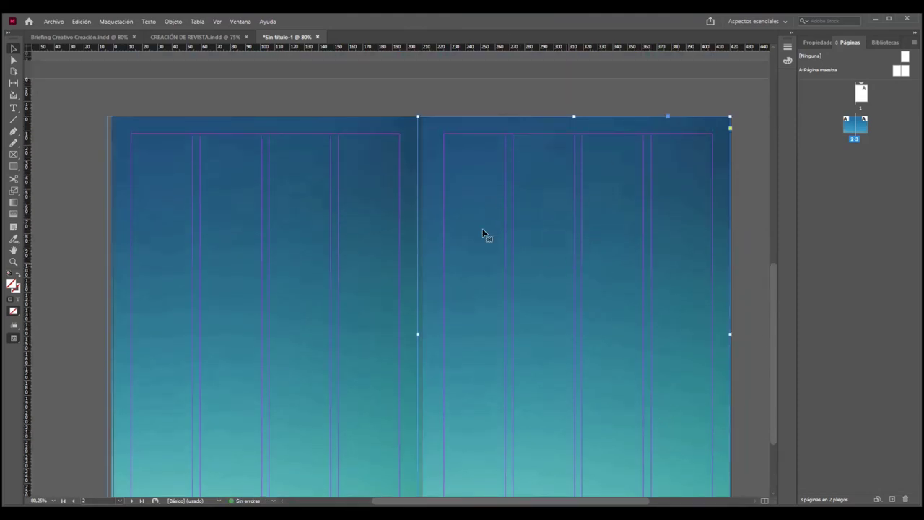
Draw a rectangular image frame about 210 mm wide and 93 mm high across the upper part of page 2.
{"action": "scroll", "coordinate": [536, 285], "scroll_direction": "down", "scroll_amount": 2}
{"action": "scroll", "coordinate": [534, 288], "scroll_direction": "up", "scroll_amount": 2}
{"action": "scroll", "coordinate": [528, 290], "scroll_direction": "down", "scroll_amount": 2}
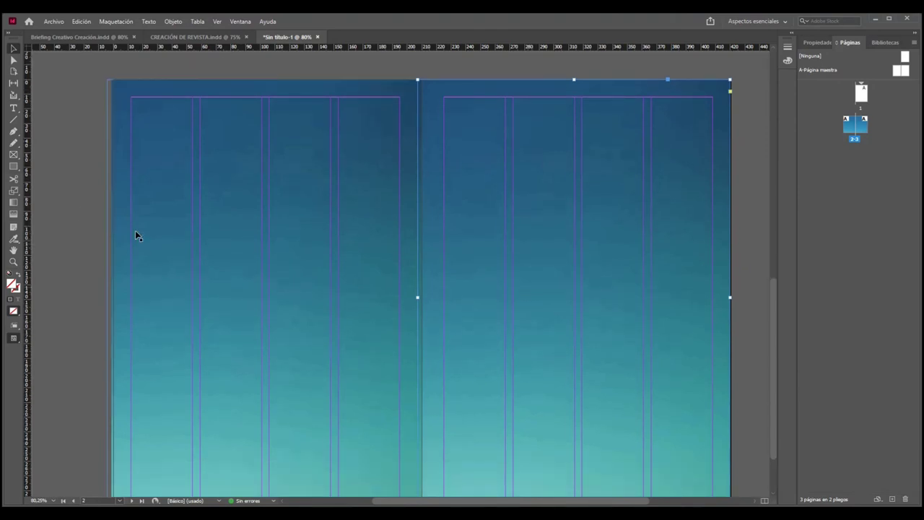
{"action": "left_click", "coordinate": [12, 157]}
{"action": "left_click_drag", "start_coordinate": [114, 83], "coordinate": [419, 251]}
{"action": "left_click_drag", "start_coordinate": [418, 252], "coordinate": [421, 215]}
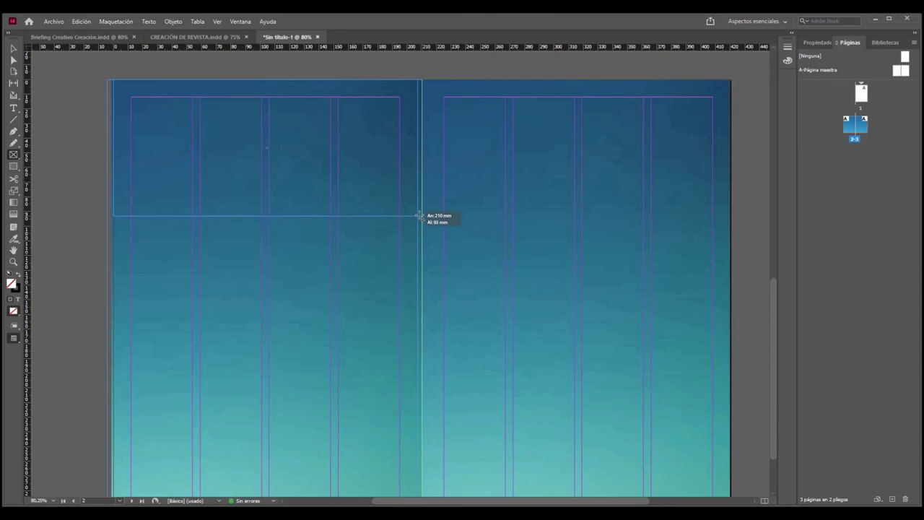
{"action": "left_click_drag", "start_coordinate": [419, 215], "coordinate": [421, 214]}
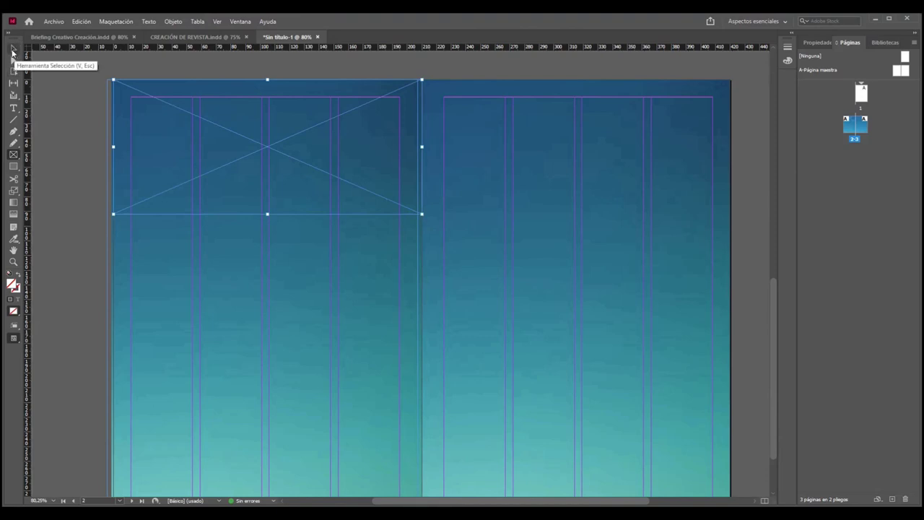
Place Black-Widow-Official-Poster-Featured in the new frame, shift it slightly inward and align its inner edge with the spine.
{"action": "left_click", "coordinate": [12, 50]}
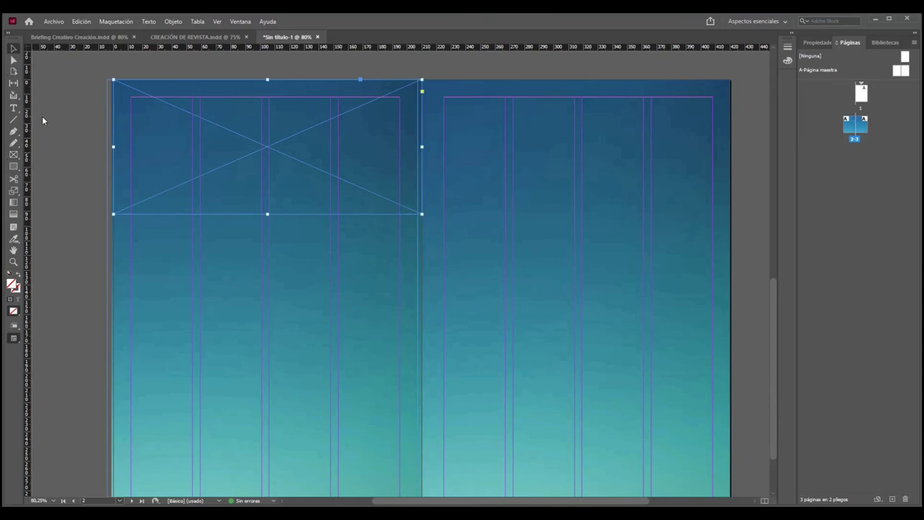
{"action": "key", "text": "ctrl+d"}
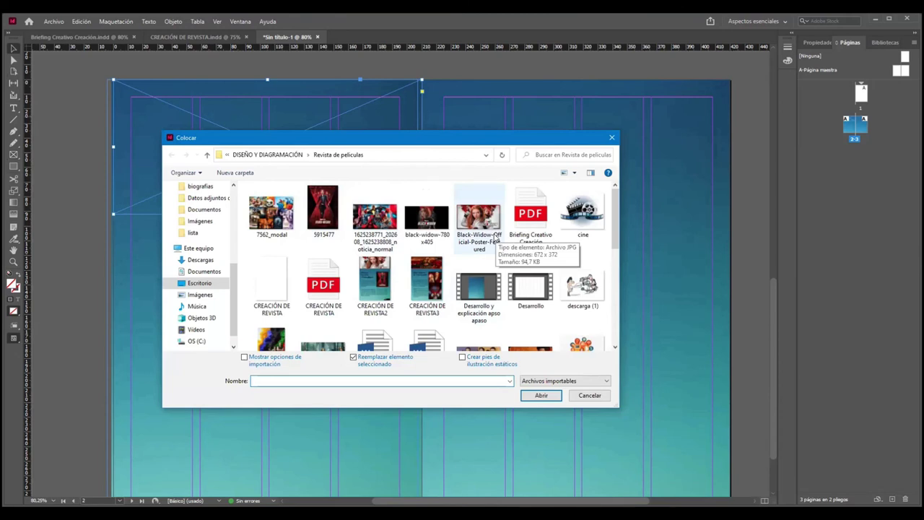
{"action": "left_click", "coordinate": [478, 216]}
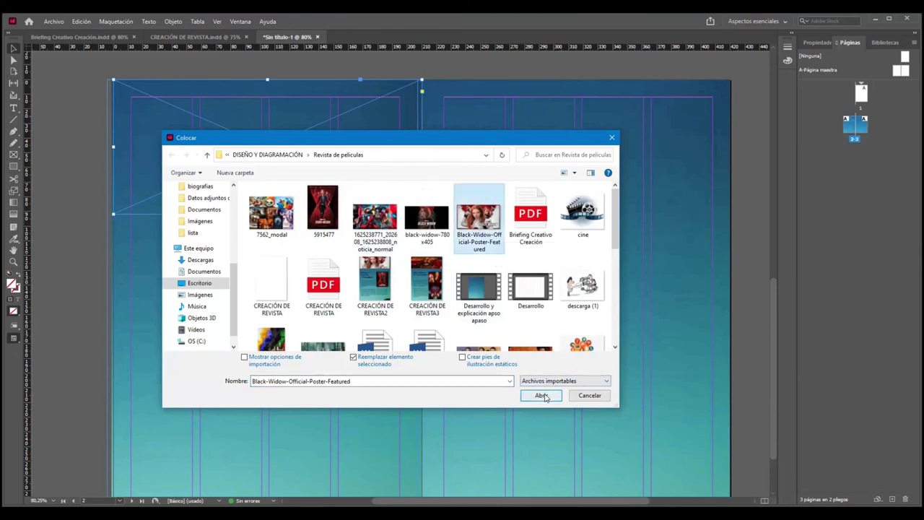
{"action": "left_click", "coordinate": [542, 396]}
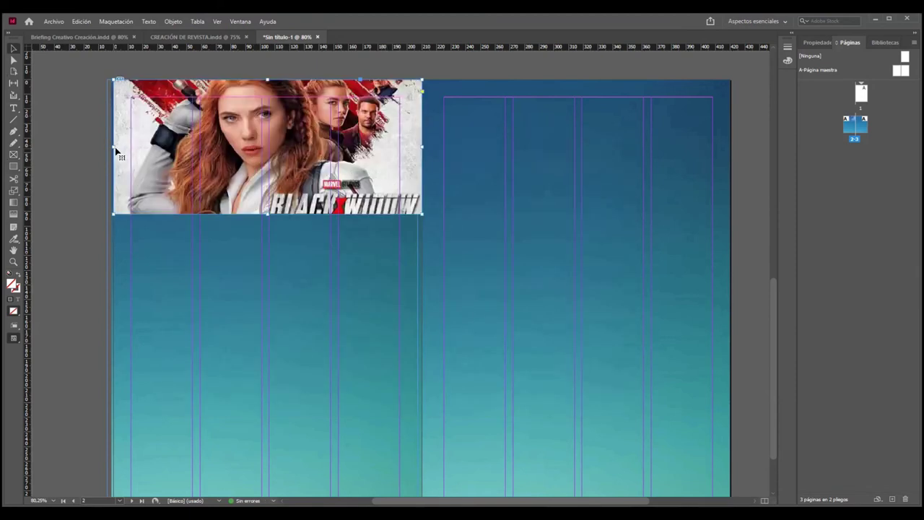
{"action": "left_click_drag", "start_coordinate": [116, 151], "coordinate": [119, 151]}
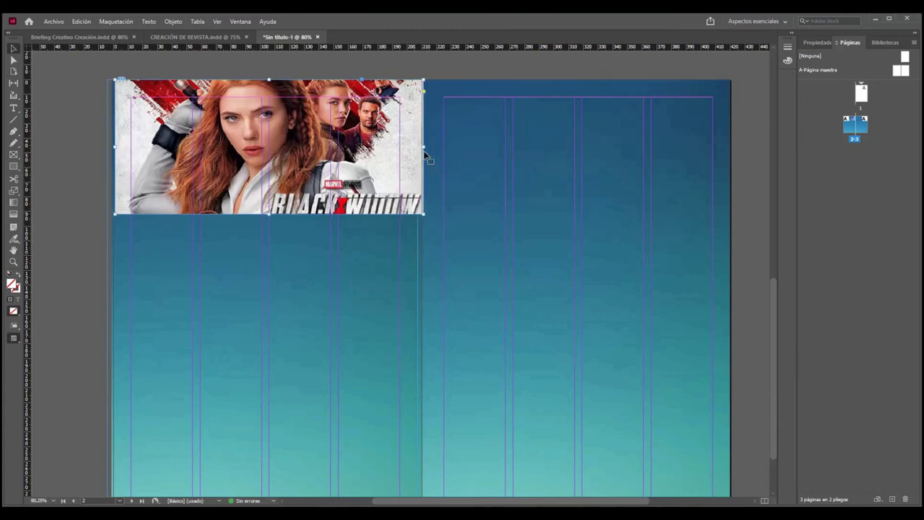
{"action": "left_click_drag", "start_coordinate": [423, 148], "coordinate": [422, 145]}
Select the poster image inside its frame and resize it by opposite corners to fill the frame exactly.
{"action": "left_click", "coordinate": [13, 59]}
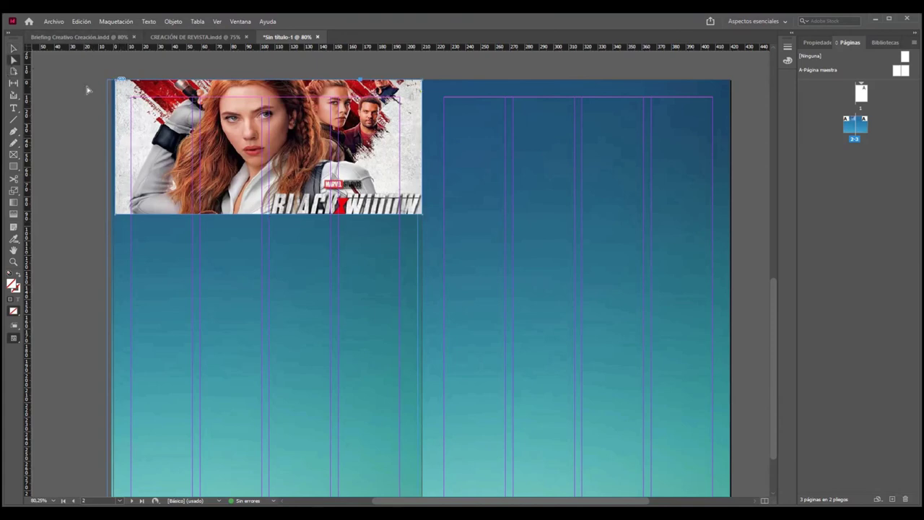
{"action": "left_click", "coordinate": [163, 138]}
{"action": "scroll", "coordinate": [277, 202], "scroll_direction": "up", "scroll_amount": 3}
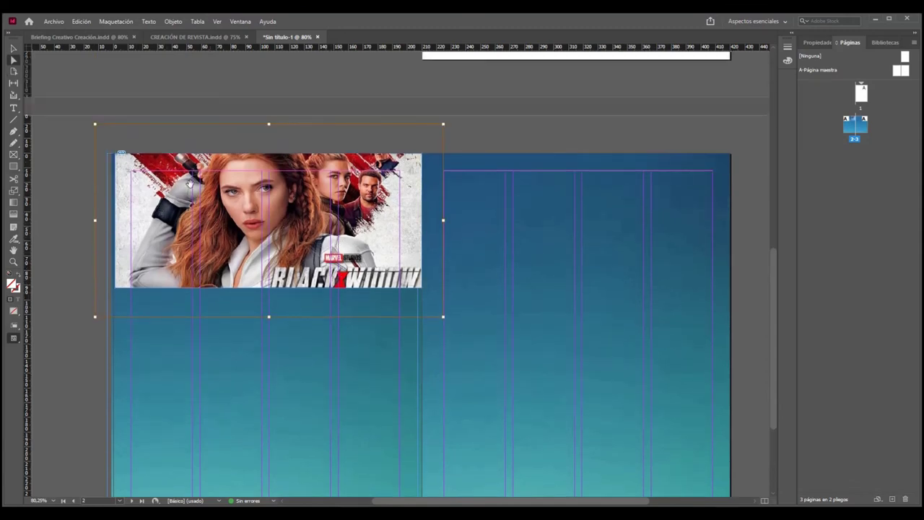
{"action": "left_click_drag", "start_coordinate": [94, 124], "coordinate": [114, 153]}
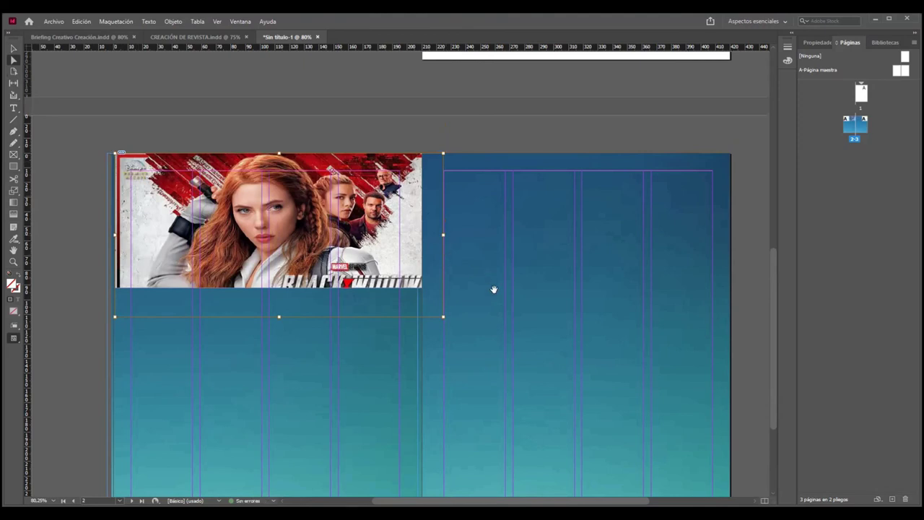
{"action": "left_click_drag", "start_coordinate": [443, 316], "coordinate": [421, 287]}
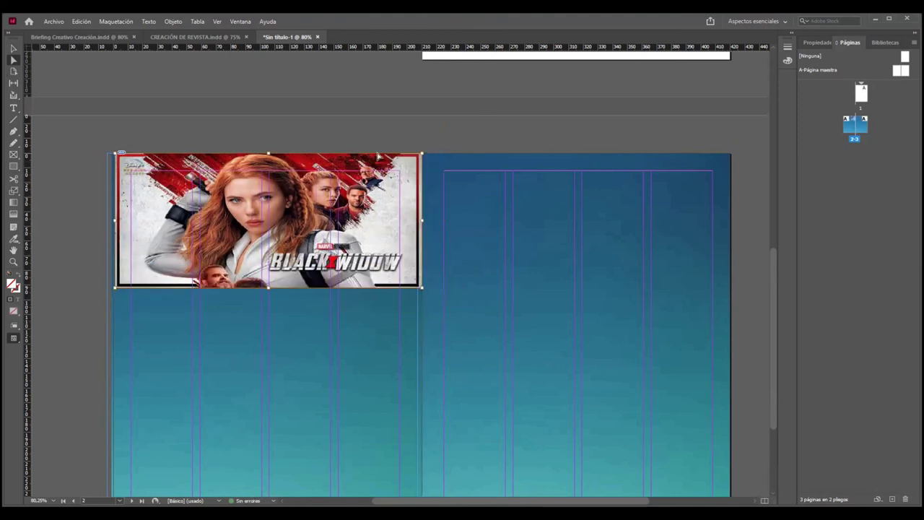
{"action": "scroll", "coordinate": [385, 331], "scroll_direction": "down", "scroll_amount": 3}
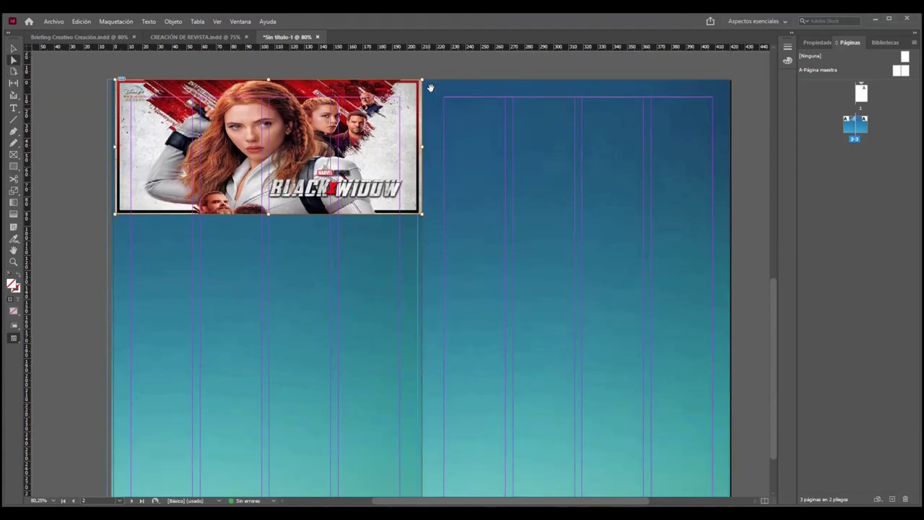
Draw a rectangular image frame about 59 mm wide and 71 mm high below the poster, ending at page 2's inner margin.
{"action": "scroll", "coordinate": [341, 269], "scroll_direction": "down", "scroll_amount": 2}
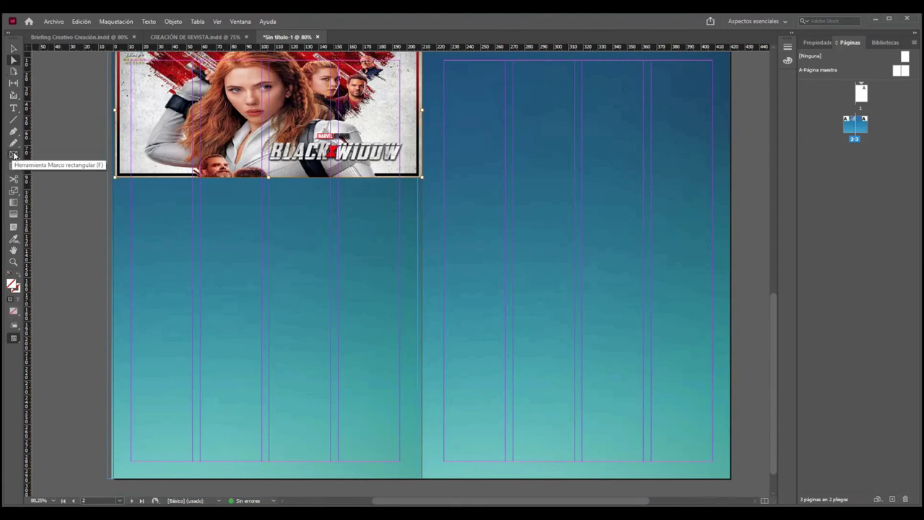
{"action": "left_click", "coordinate": [13, 155]}
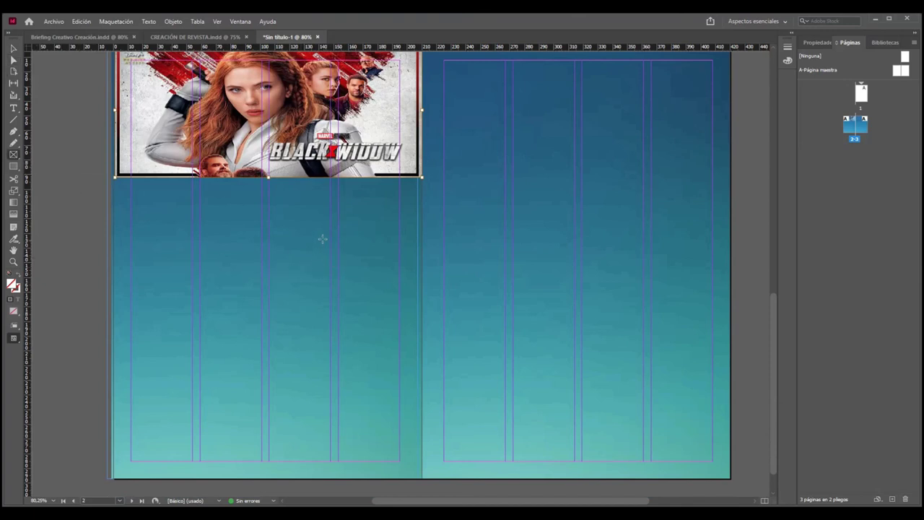
{"action": "left_click_drag", "start_coordinate": [314, 228], "coordinate": [401, 332]}
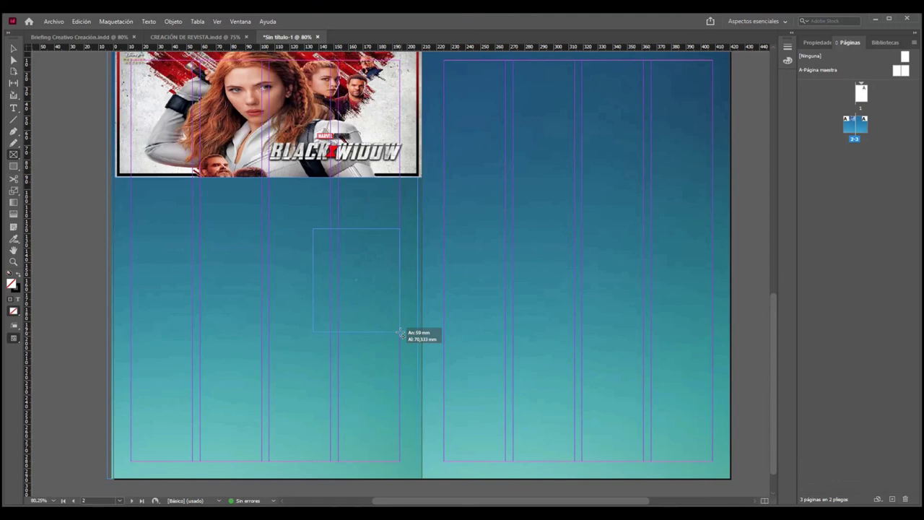
{"action": "left_click_drag", "start_coordinate": [401, 334], "coordinate": [400, 332]}
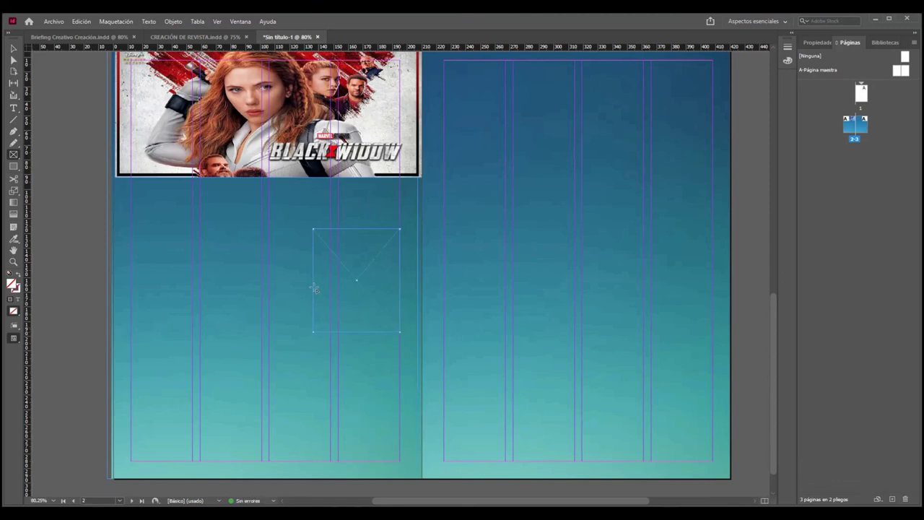
Widen and heighten the empty frame below the poster, keeping its inner side on page 2's margin.
{"action": "left_click", "coordinate": [13, 49]}
{"action": "left_click_drag", "start_coordinate": [313, 280], "coordinate": [273, 280]}
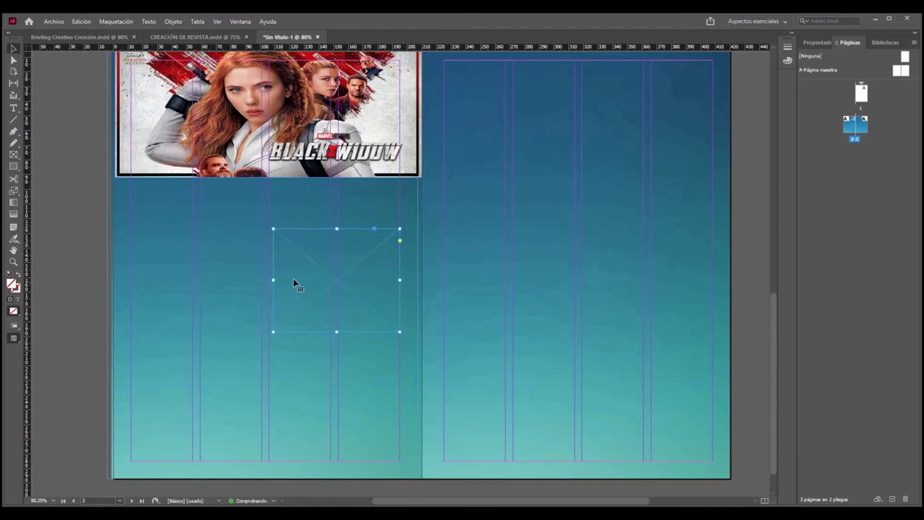
{"action": "left_click_drag", "start_coordinate": [271, 228], "coordinate": [288, 211]}
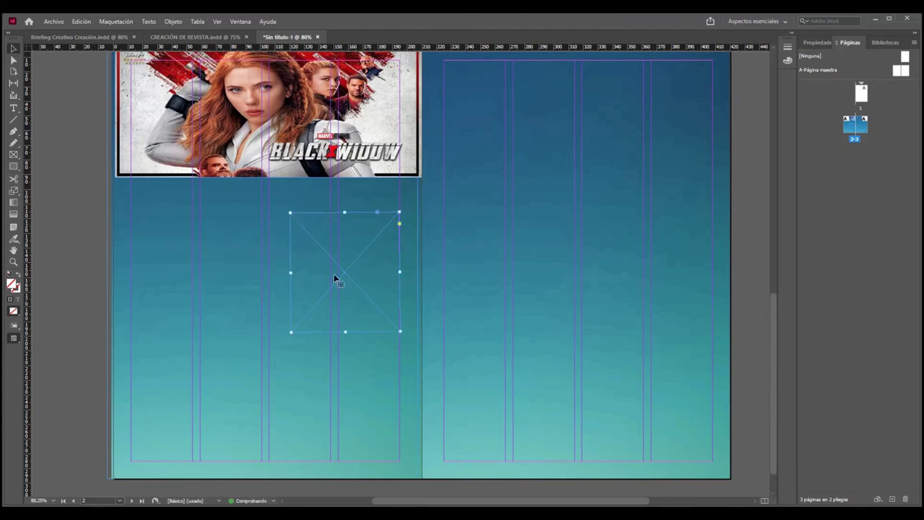
{"action": "left_click_drag", "start_coordinate": [398, 330], "coordinate": [397, 343]}
{"action": "scroll", "coordinate": [374, 344], "scroll_direction": "down", "scroll_amount": 1}
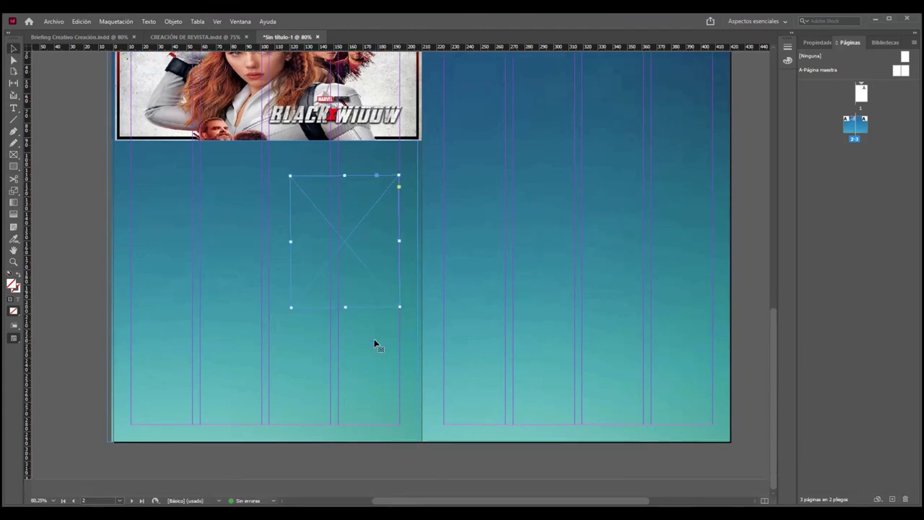
{"action": "scroll", "coordinate": [375, 350], "scroll_direction": "up", "scroll_amount": 2}
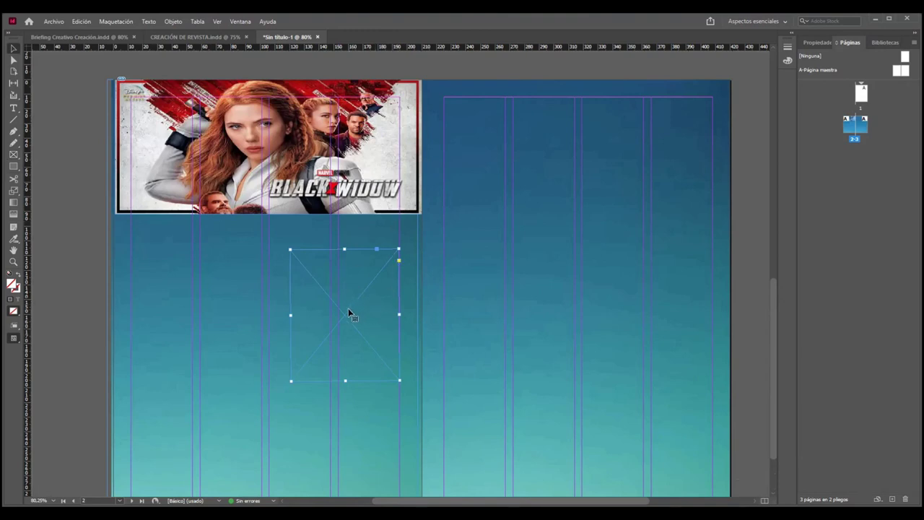
Place the image 5915477 in the new frame.
{"action": "key", "text": "ctrl+d"}
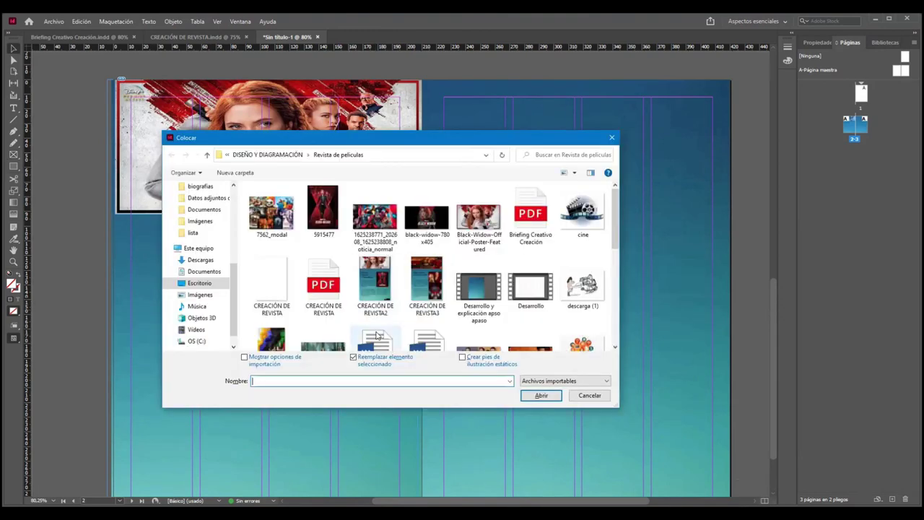
{"action": "scroll", "coordinate": [361, 304], "scroll_direction": "down", "scroll_amount": 3}
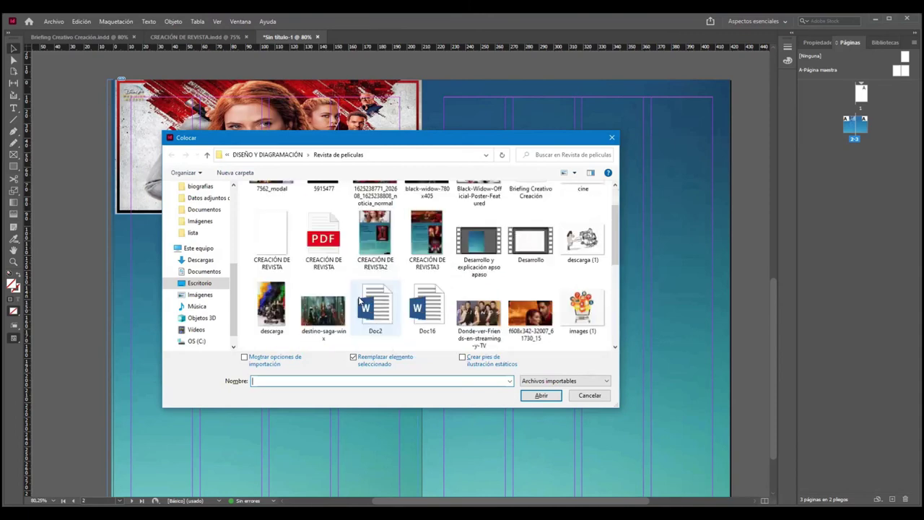
{"action": "scroll", "coordinate": [372, 321], "scroll_direction": "up", "scroll_amount": 3}
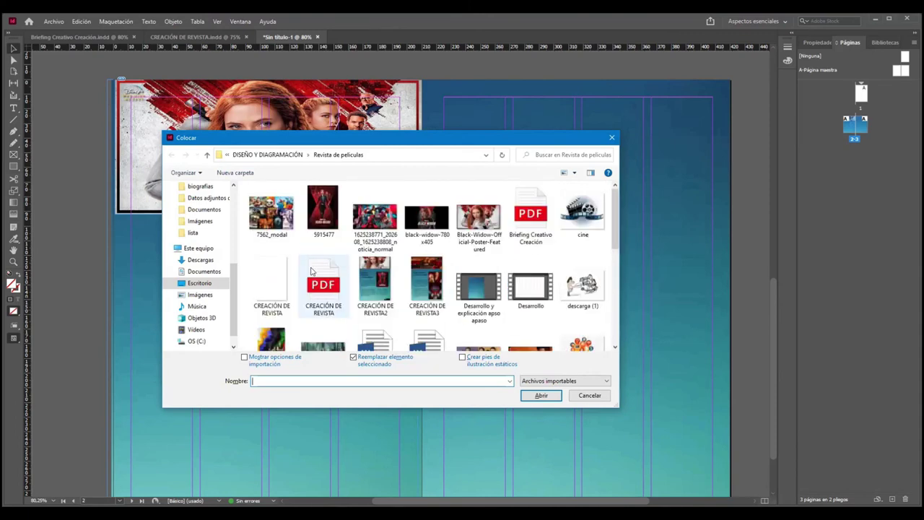
{"action": "left_click", "coordinate": [323, 212]}
{"action": "left_click", "coordinate": [541, 397]}
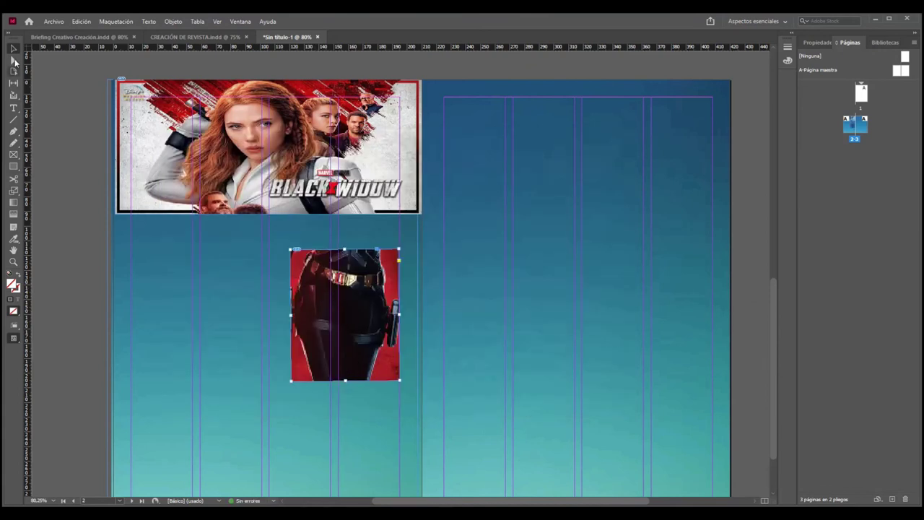
Select the oversized image inside its frame and scale it from one corner to meet the frame's outer upper corner.
{"action": "left_click", "coordinate": [13, 61]}
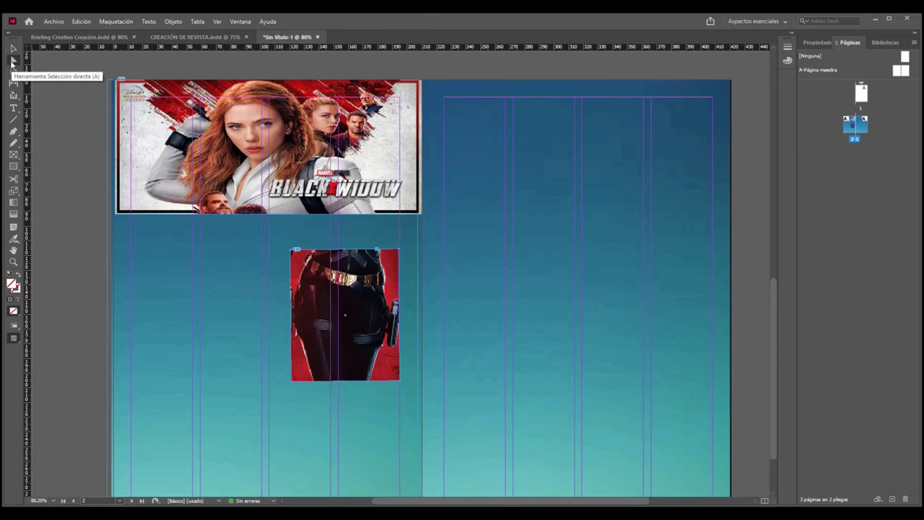
{"action": "left_click", "coordinate": [324, 288]}
{"action": "scroll", "coordinate": [199, 122], "scroll_direction": "up", "scroll_amount": 2}
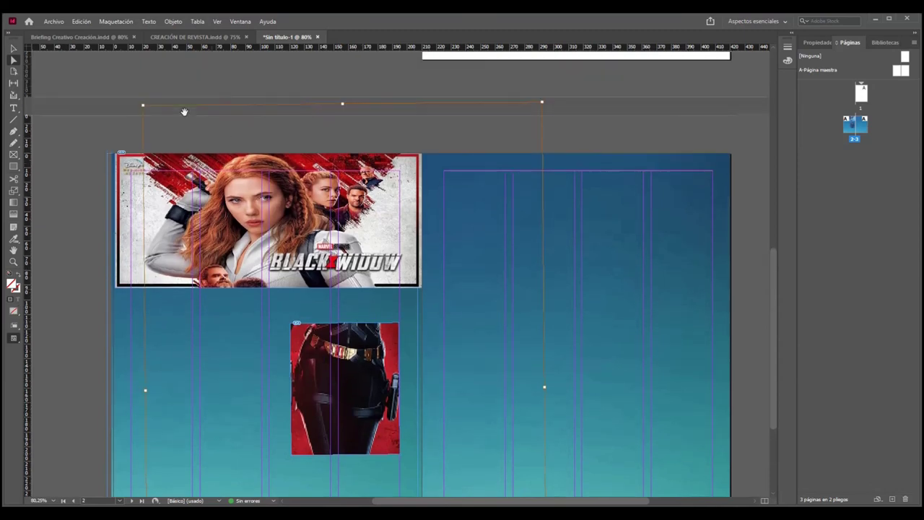
{"action": "left_click_drag", "start_coordinate": [143, 104], "coordinate": [289, 322]}
{"action": "scroll", "coordinate": [527, 372], "scroll_direction": "down", "scroll_amount": 3}
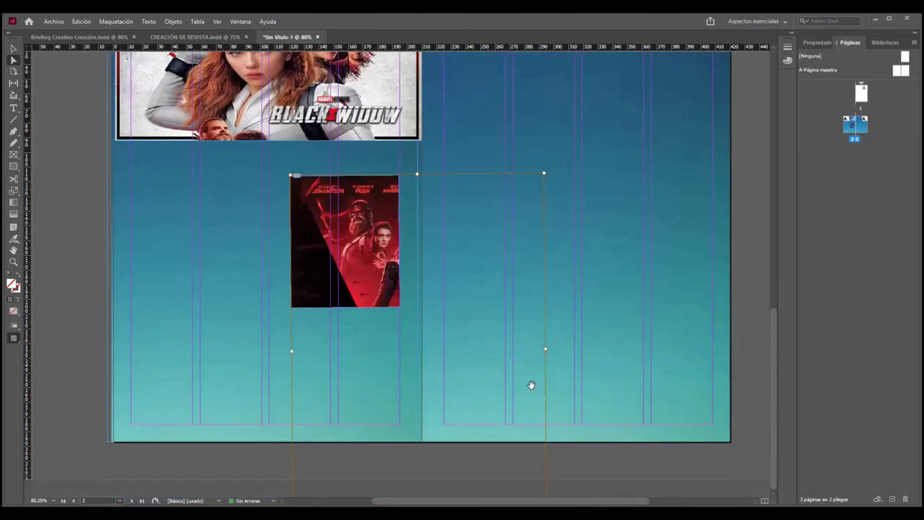
Shrink the image further and match its opposite corners to the frame so the whole Viuda Negra poster fits inside.
{"action": "left_click", "coordinate": [519, 252]}
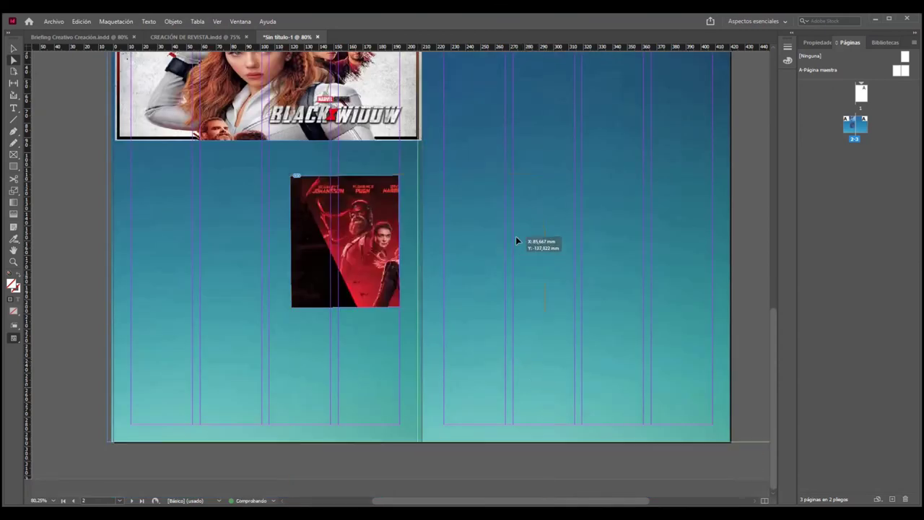
{"action": "left_click", "coordinate": [522, 249]}
{"action": "left_click", "coordinate": [348, 237]}
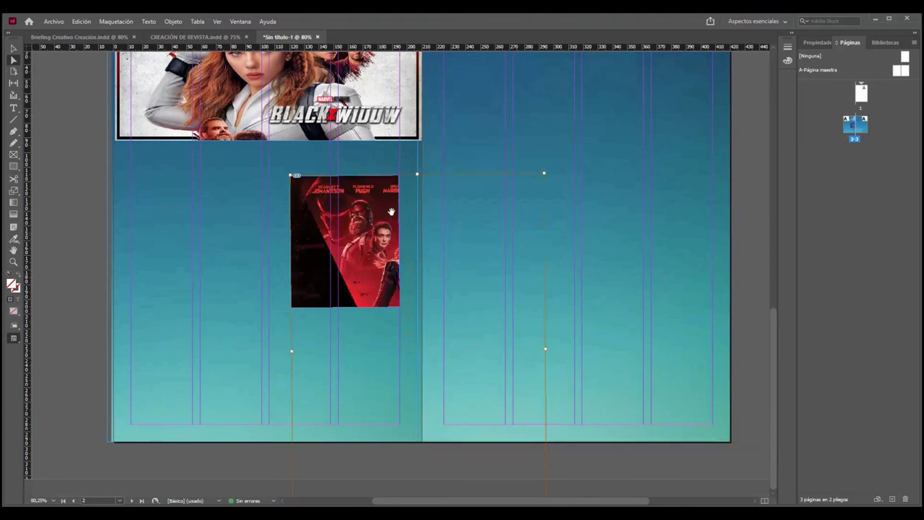
{"action": "left_click_drag", "start_coordinate": [542, 174], "coordinate": [469, 217]}
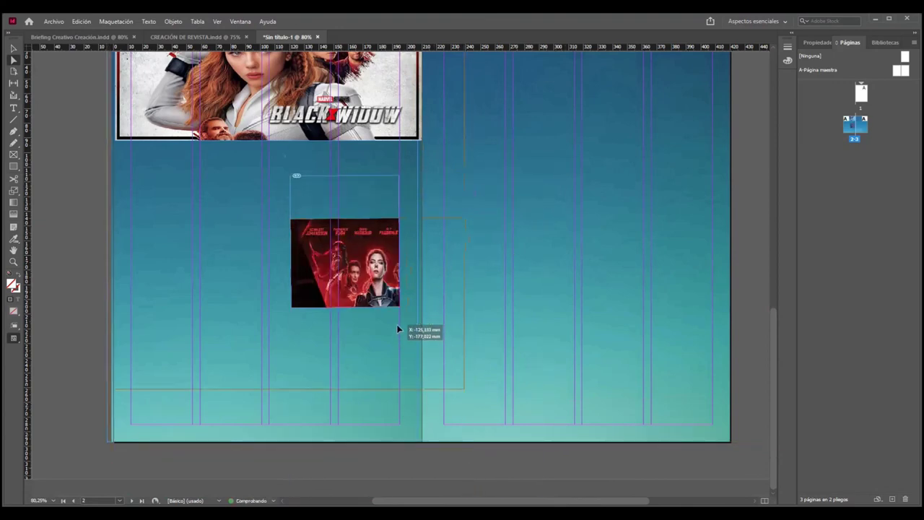
{"action": "left_click", "coordinate": [403, 390]}
{"action": "left_click", "coordinate": [365, 272]}
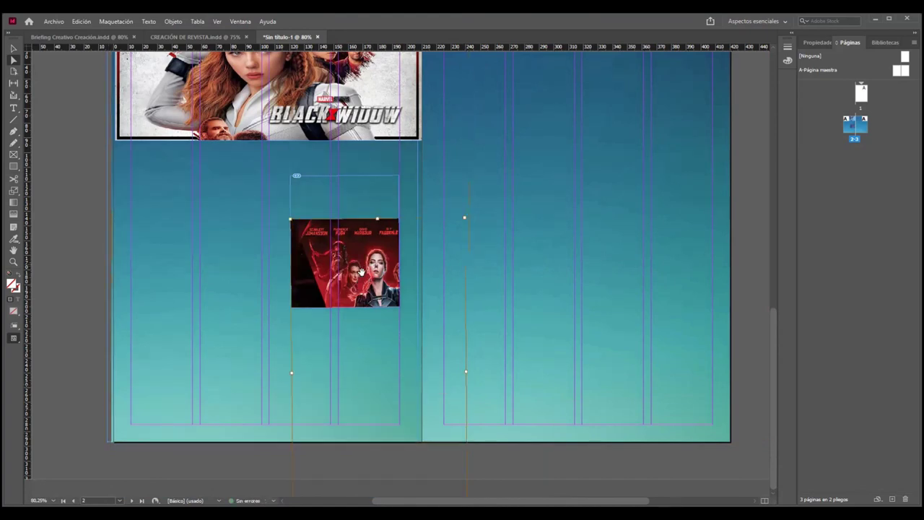
{"action": "left_click_drag", "start_coordinate": [377, 476], "coordinate": [360, 376]}
{"action": "left_click_drag", "start_coordinate": [276, 107], "coordinate": [292, 174]}
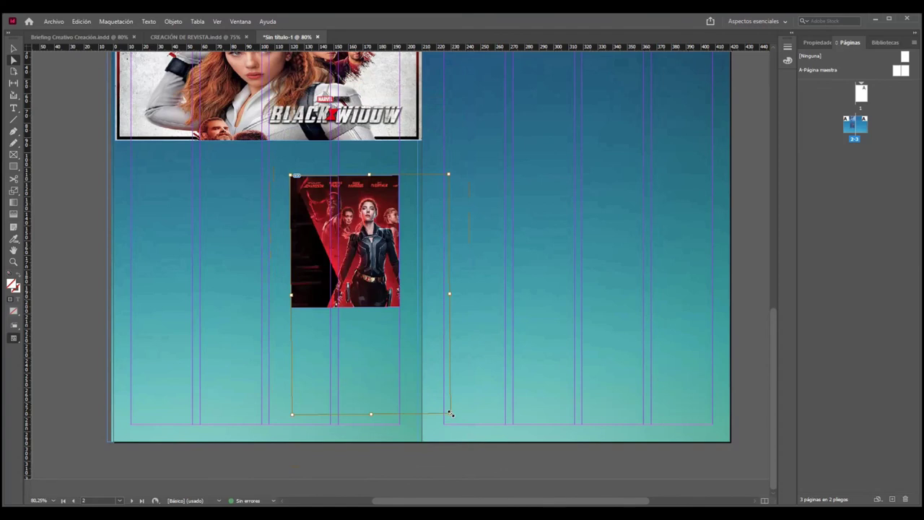
{"action": "left_click_drag", "start_coordinate": [451, 413], "coordinate": [400, 308]}
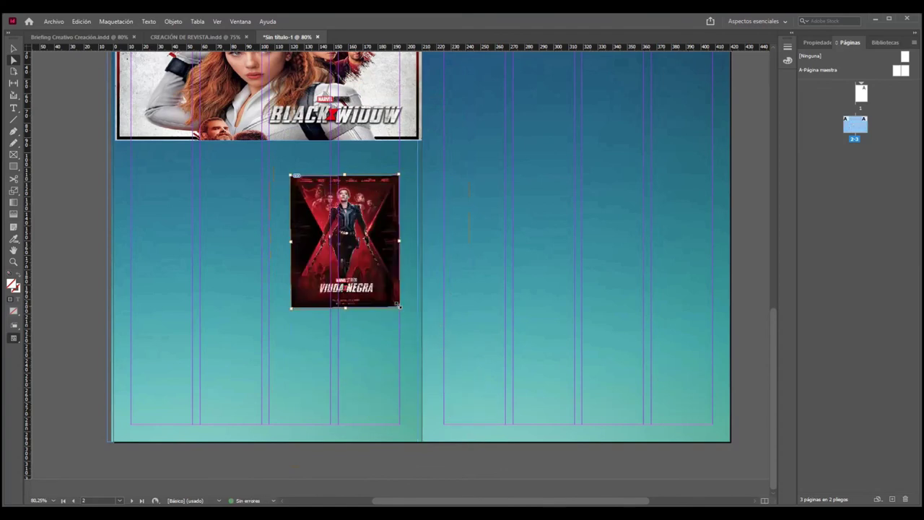
Apply the Fill Frame Proportionally fitting to the Viuda Negra poster image.
{"action": "right_click", "coordinate": [350, 226]}
{"action": "left_click", "coordinate": [337, 242]}
{"action": "right_click", "coordinate": [337, 240]}
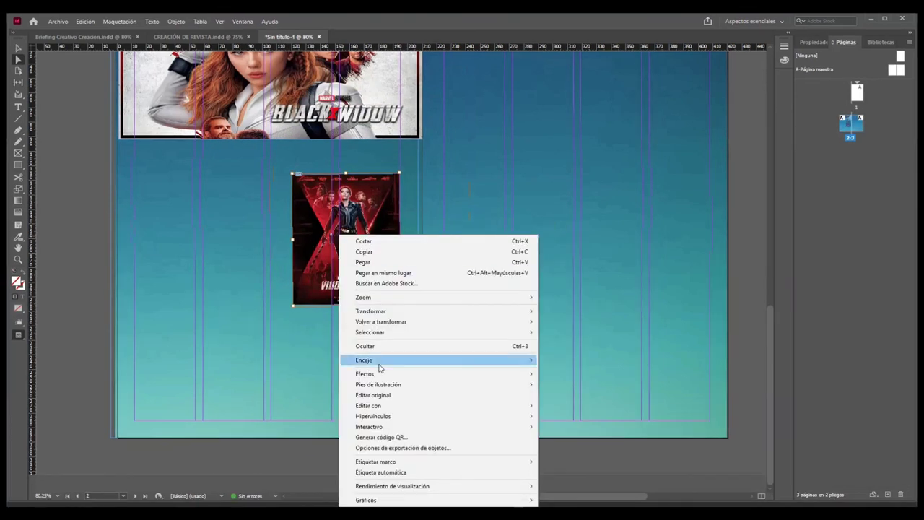
{"action": "mouse_move", "coordinate": [495, 360]}
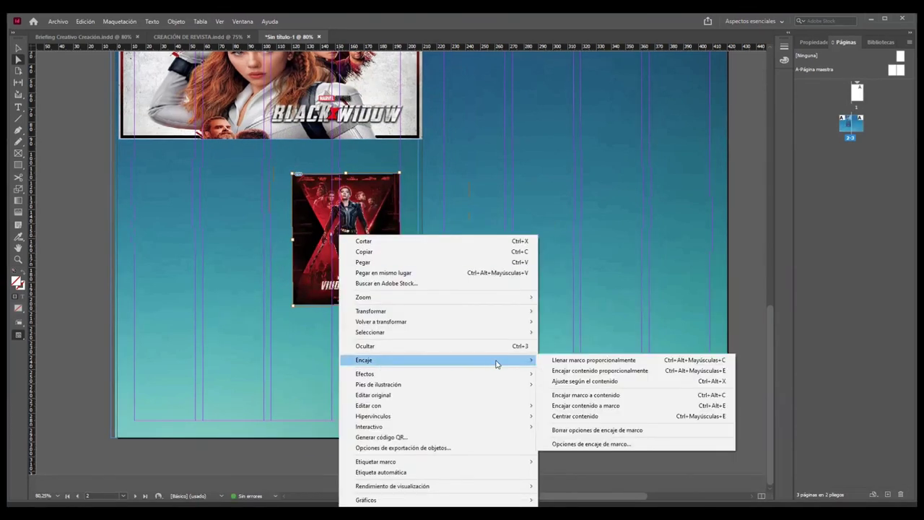
{"action": "left_click", "coordinate": [616, 361]}
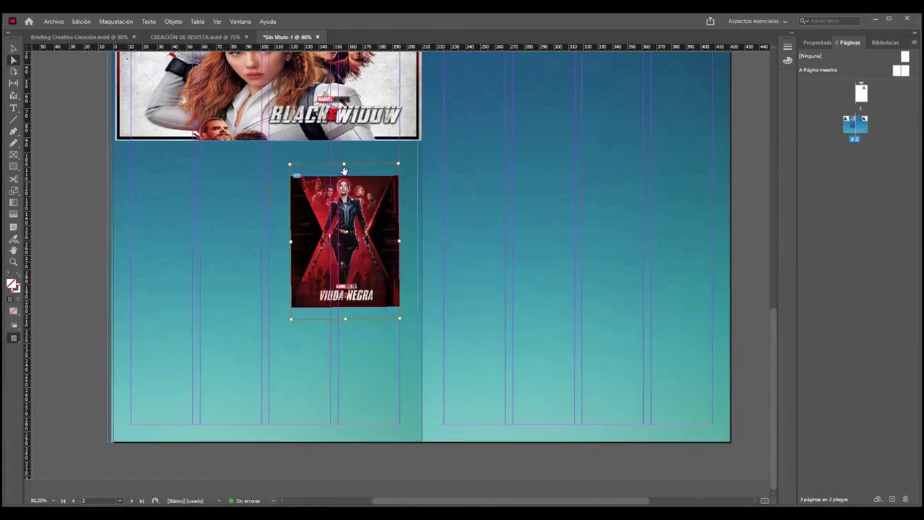
Lower the Viuda Negra frame slightly and reposition the image inside it so its upper edge meets the frame's.
{"action": "key", "text": "v"}
{"action": "left_click_drag", "start_coordinate": [320, 216], "coordinate": [343, 172]}
{"action": "mouse_move", "coordinate": [350, 215]}
{"action": "left_mouse_down"}
{"action": "mouse_move", "coordinate": [347, 207]}
{"action": "mouse_move", "coordinate": [345, 226]}
{"action": "left_mouse_up"}
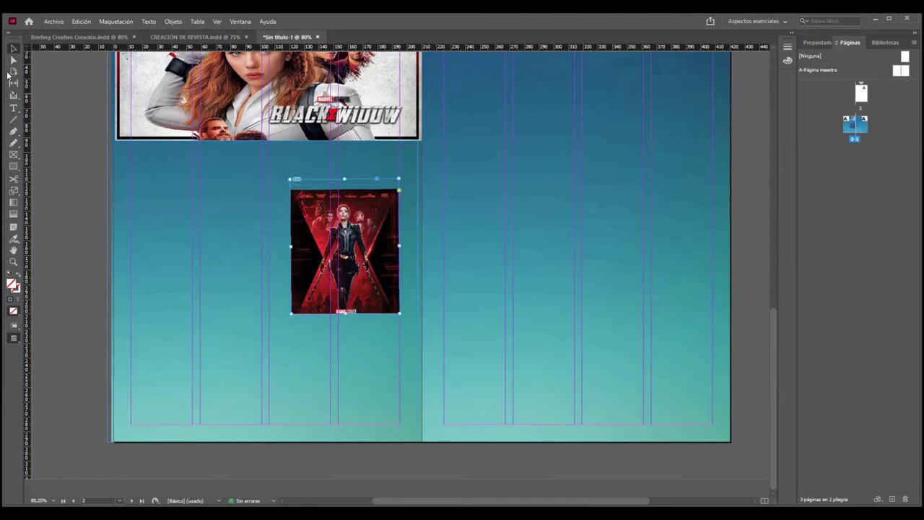
{"action": "left_click", "coordinate": [13, 61]}
{"action": "left_click_drag", "start_coordinate": [348, 260], "coordinate": [347, 254]}
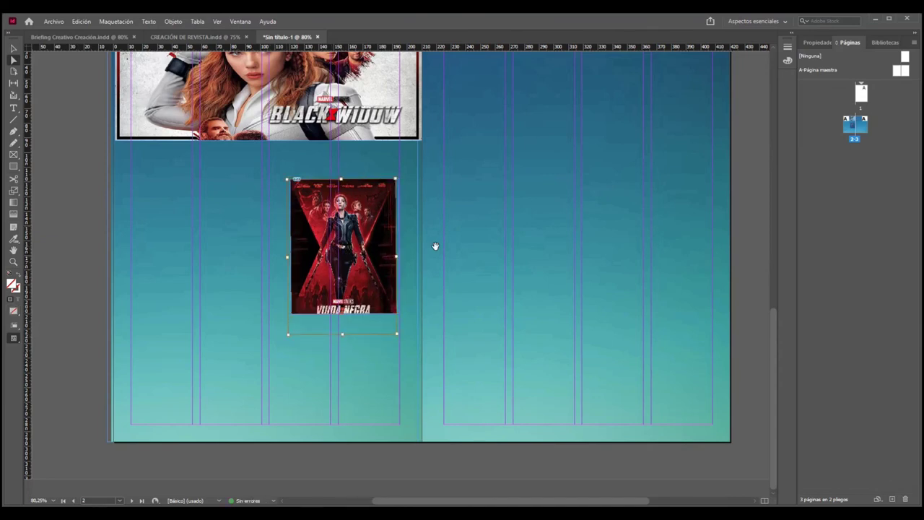
{"action": "left_click", "coordinate": [748, 286]}
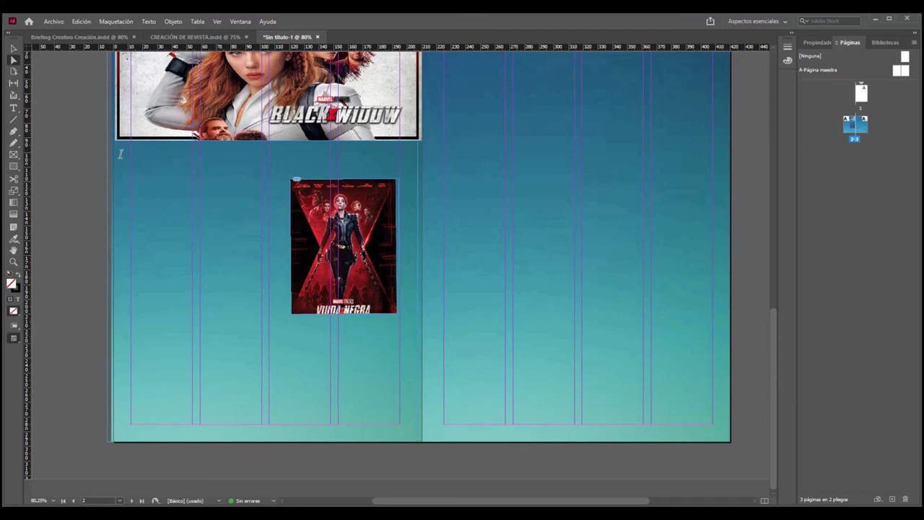
Draw a text frame between page 2's outer margin and the Viuda Negra image, and shorten it to a low heading block.
{"action": "key", "text": "ctrl+d"}
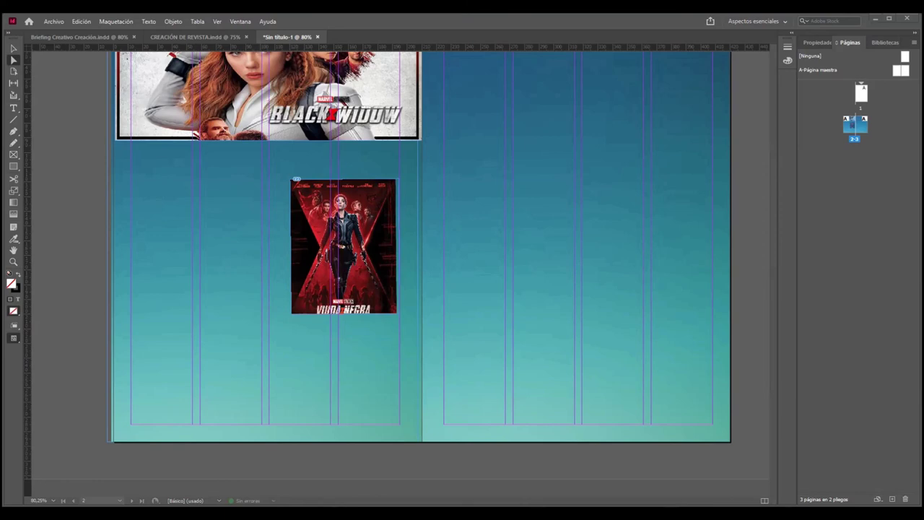
{"action": "left_click", "coordinate": [13, 108]}
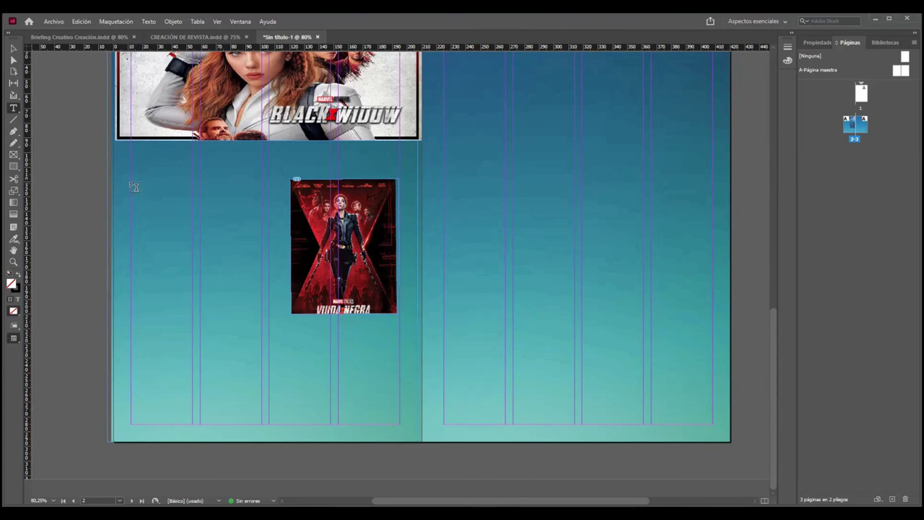
{"action": "mouse_move", "coordinate": [131, 183]}
{"action": "left_mouse_down"}
{"action": "mouse_move", "coordinate": [174, 192]}
{"action": "mouse_move", "coordinate": [189, 217]}
{"action": "mouse_move", "coordinate": [203, 303]}
{"action": "mouse_move", "coordinate": [234, 303]}
{"action": "mouse_move", "coordinate": [250, 316]}
{"action": "mouse_move", "coordinate": [261, 424]}
{"action": "mouse_move", "coordinate": [283, 420]}
{"action": "left_mouse_up"}
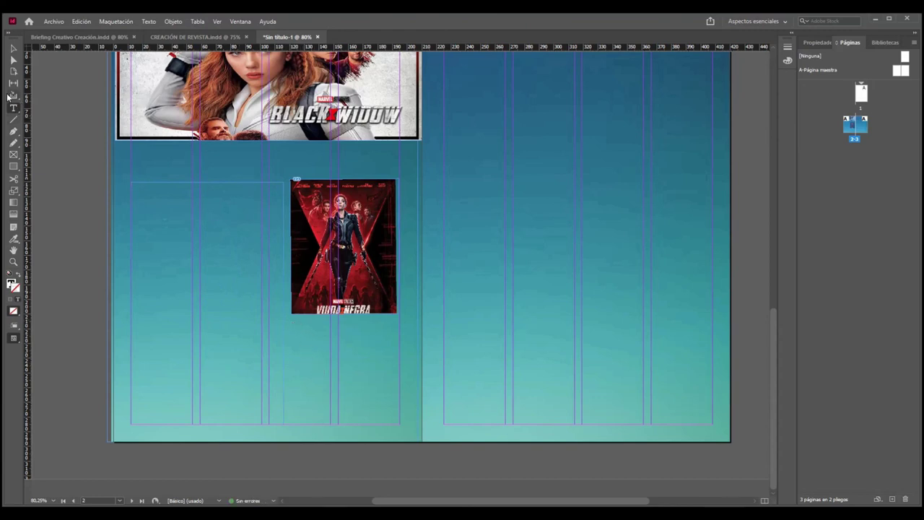
{"action": "left_click", "coordinate": [13, 49]}
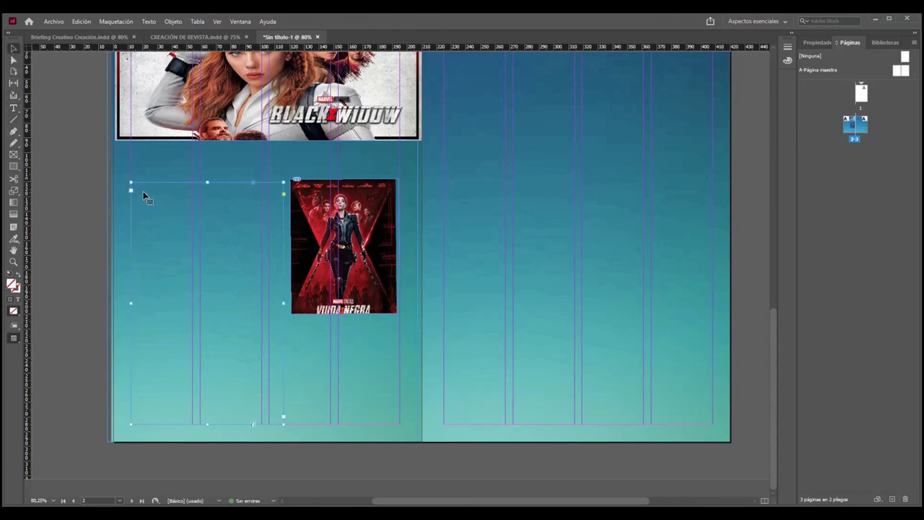
{"action": "left_click_drag", "start_coordinate": [283, 422], "coordinate": [283, 246]}
Paste the heading "Peliculas destacadas ( Viuda Negra)" into the new text frame.
{"action": "key", "text": "t"}
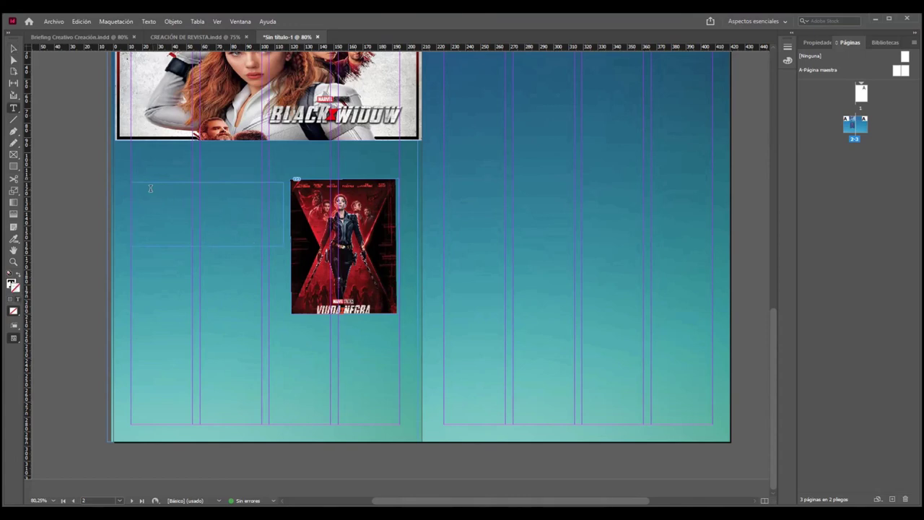
{"action": "left_click", "coordinate": [150, 190]}
{"action": "key", "text": "ctrl+v"}
Set the font of the "Peliculas destacadas ( Viuda Negra)" heading to Harlow Solid Italic.
{"action": "left_click_drag", "start_coordinate": [173, 204], "coordinate": [129, 184]}
{"action": "left_click", "coordinate": [826, 44]}
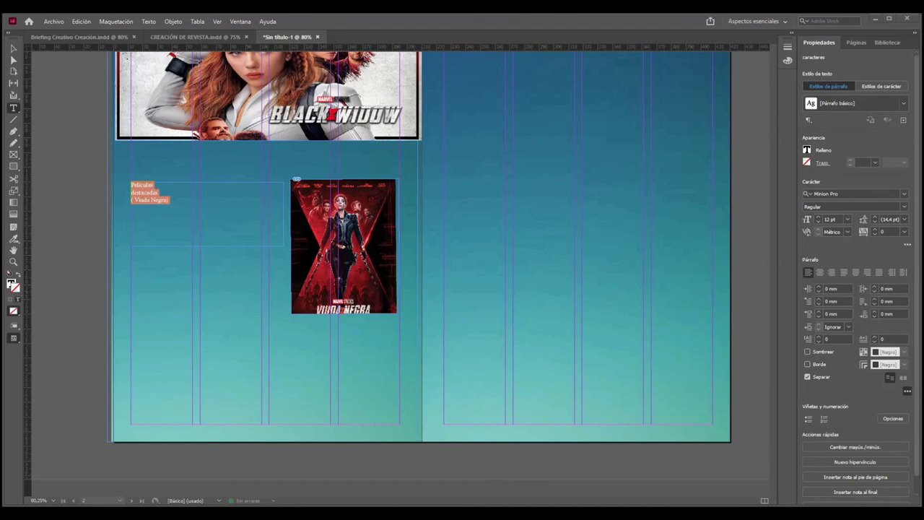
{"action": "left_click", "coordinate": [904, 199]}
{"action": "left_click", "coordinate": [904, 199]}
{"action": "scroll", "coordinate": [841, 325], "scroll_direction": "down", "scroll_amount": 2}
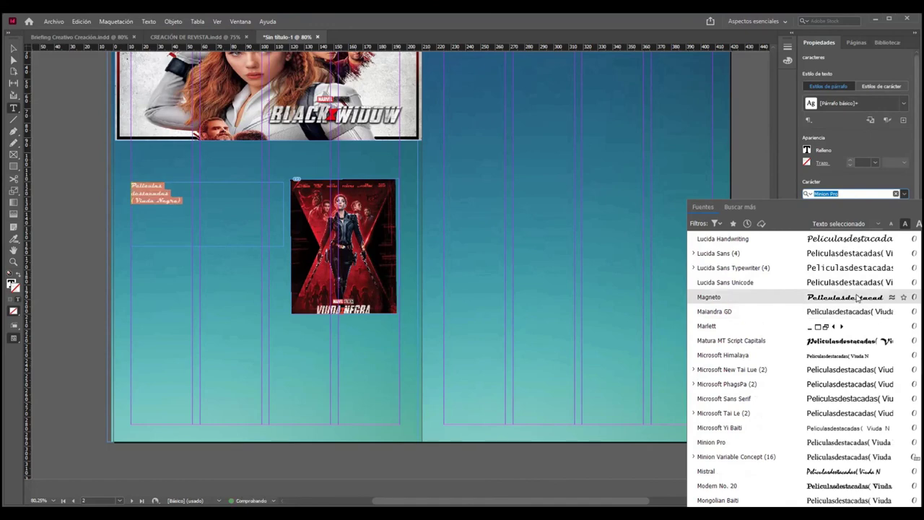
{"action": "scroll", "coordinate": [808, 390], "scroll_direction": "down", "scroll_amount": 5}
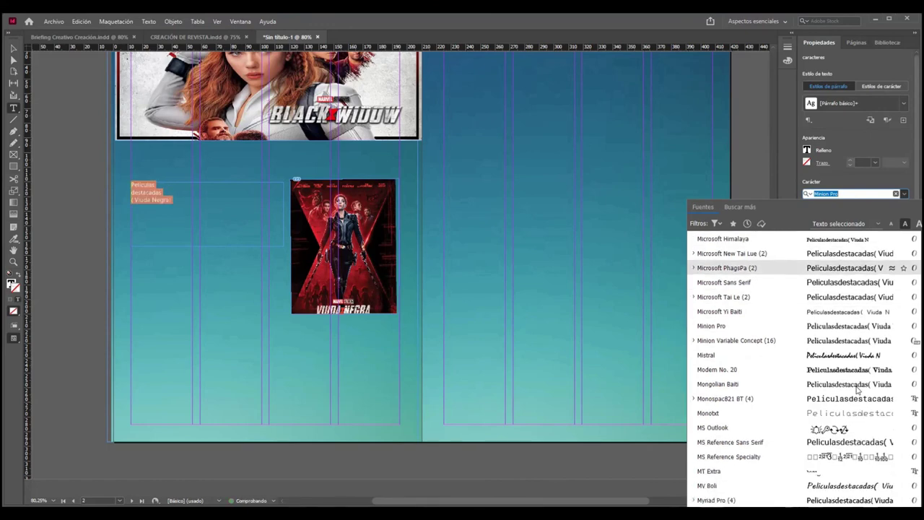
{"action": "scroll", "coordinate": [805, 424], "scroll_direction": "down", "scroll_amount": 7}
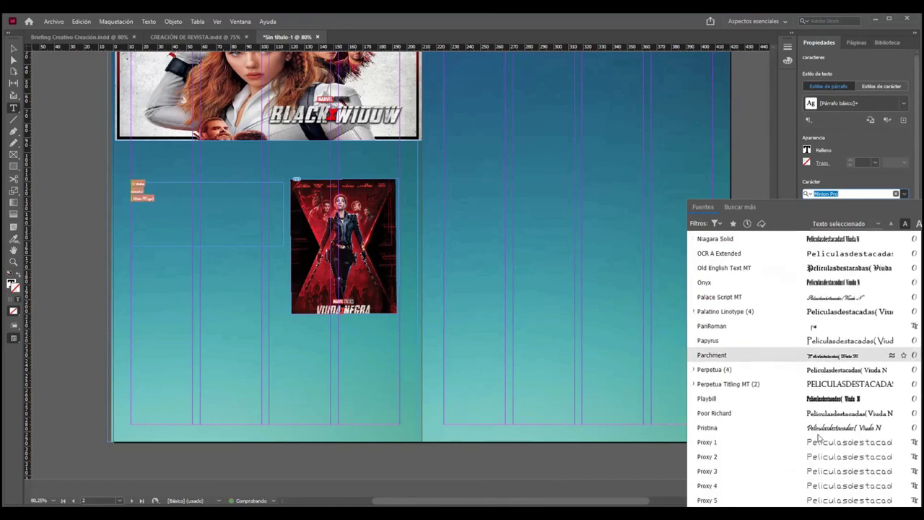
{"action": "scroll", "coordinate": [817, 434], "scroll_direction": "down", "scroll_amount": 3}
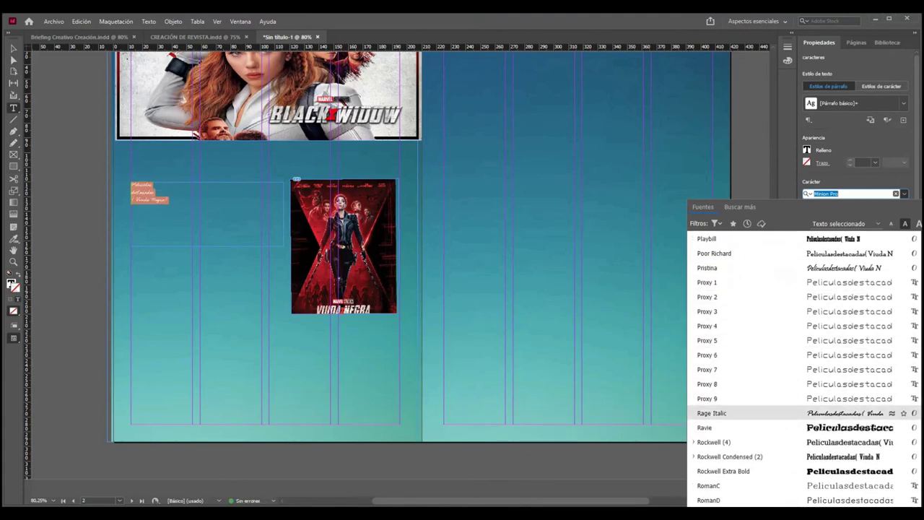
{"action": "scroll", "coordinate": [794, 412], "scroll_direction": "down", "scroll_amount": 7}
{"action": "scroll", "coordinate": [794, 441], "scroll_direction": "up", "scroll_amount": 20}
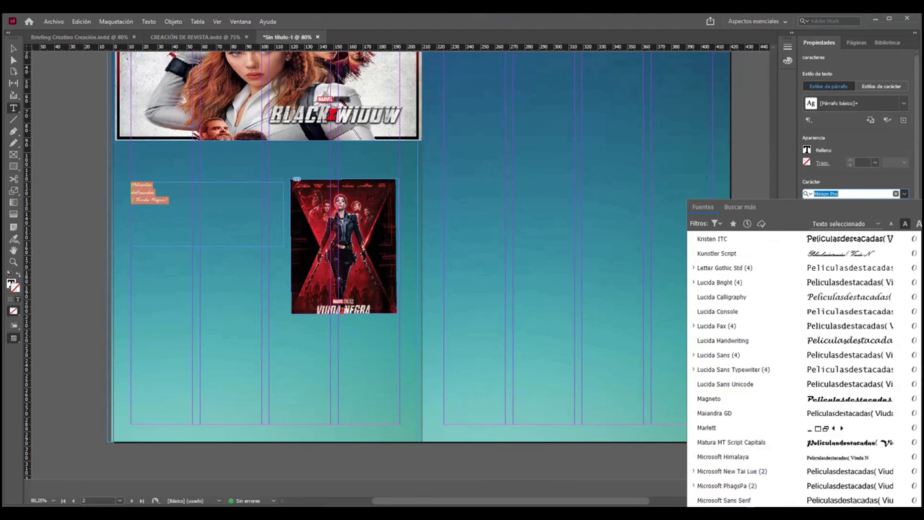
{"action": "scroll", "coordinate": [794, 369], "scroll_direction": "up", "scroll_amount": 15}
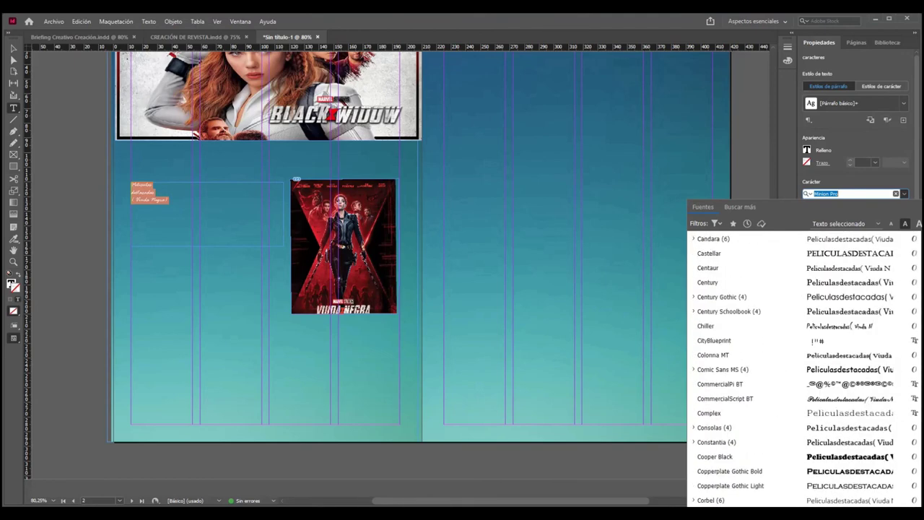
{"action": "scroll", "coordinate": [794, 369], "scroll_direction": "down", "scroll_amount": 4}
{"action": "scroll", "coordinate": [794, 369], "scroll_direction": "down", "scroll_amount": 7}
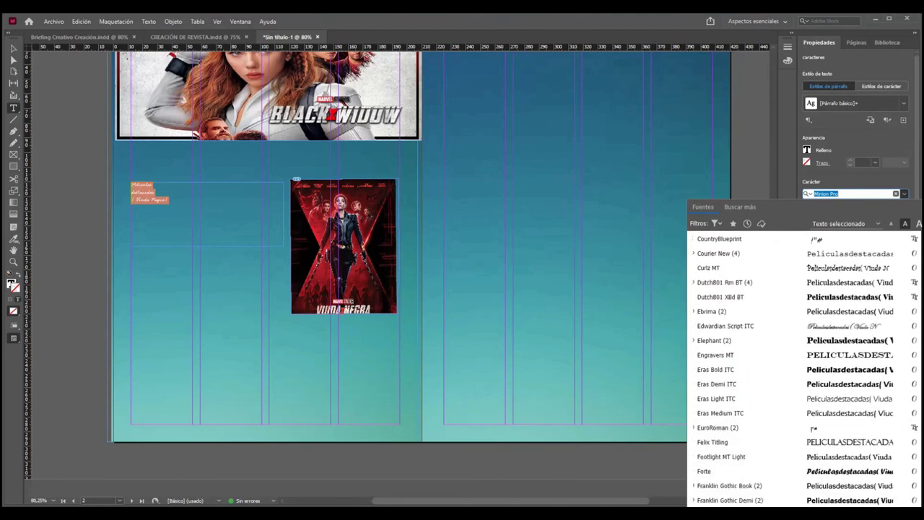
{"action": "scroll", "coordinate": [793, 368], "scroll_direction": "down", "scroll_amount": 10}
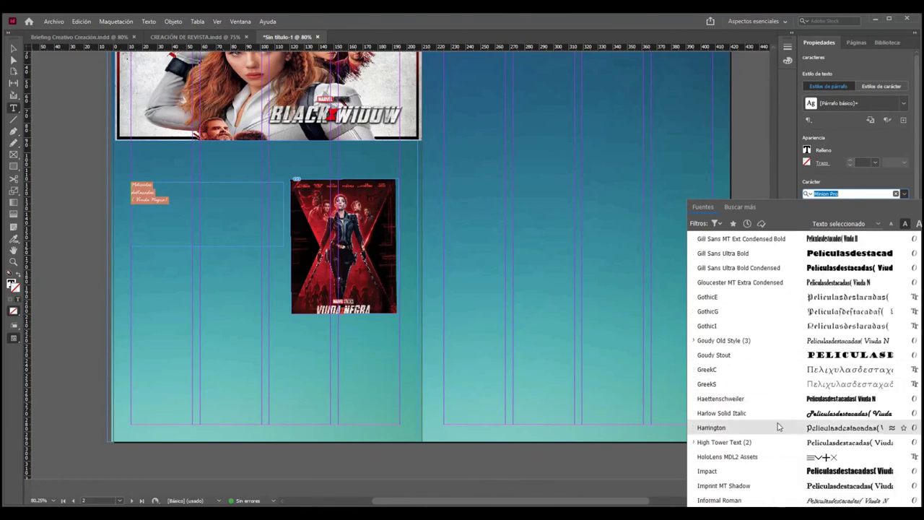
{"action": "left_click", "coordinate": [777, 418]}
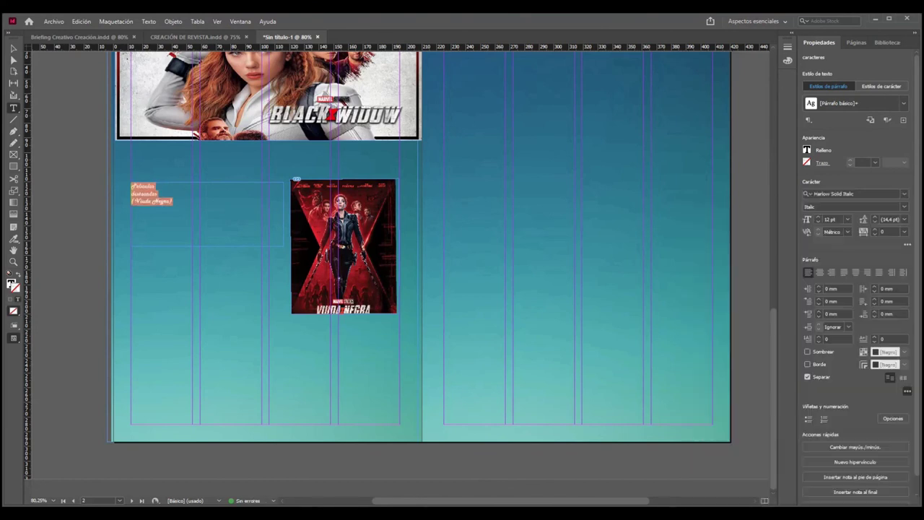
Set the heading's font size to 36 pt and deselect its text.
{"action": "left_click", "coordinate": [848, 219]}
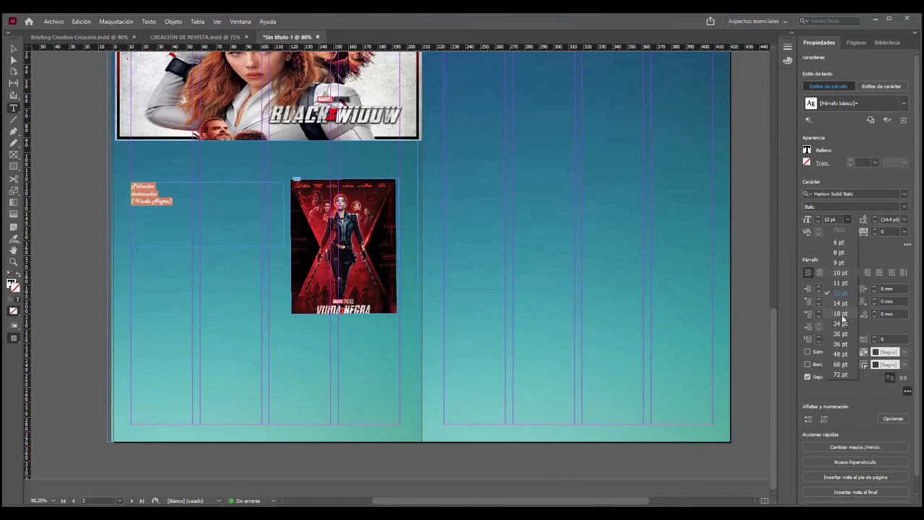
{"action": "left_click", "coordinate": [840, 314]}
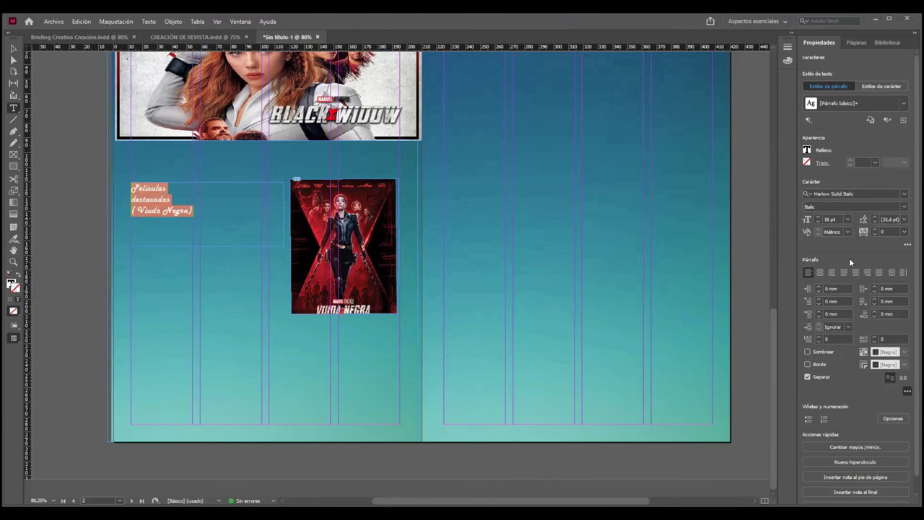
{"action": "left_click", "coordinate": [847, 219]}
{"action": "left_click", "coordinate": [840, 350]}
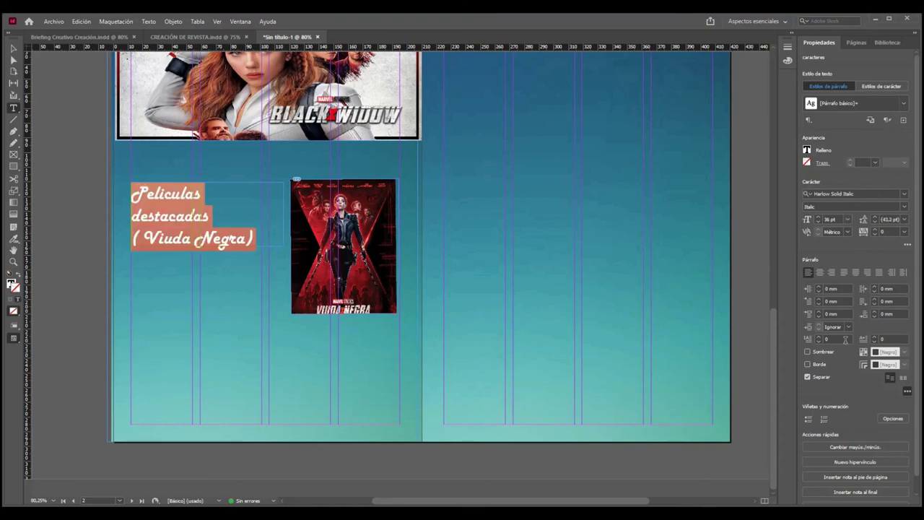
{"action": "left_click", "coordinate": [266, 215]}
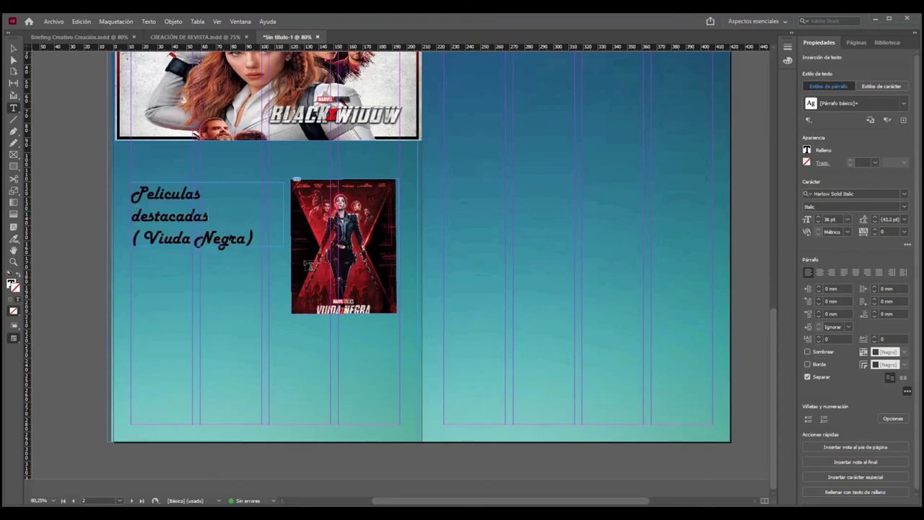
Draw a text frame below the heading down to page 2's lower margin and paste the two copied Black Widow paragraphs into it.
{"action": "scroll", "coordinate": [356, 133], "scroll_direction": "up", "scroll_amount": 3}
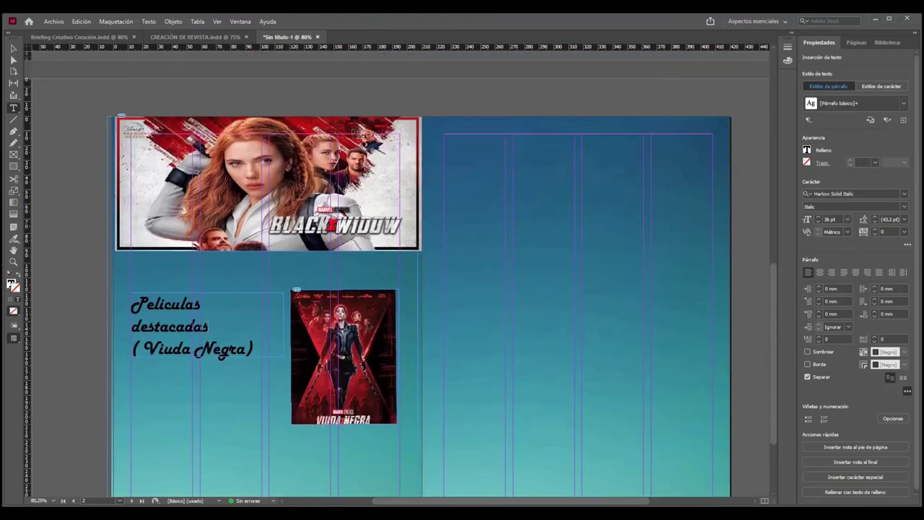
{"action": "scroll", "coordinate": [354, 133], "scroll_direction": "down", "scroll_amount": 2}
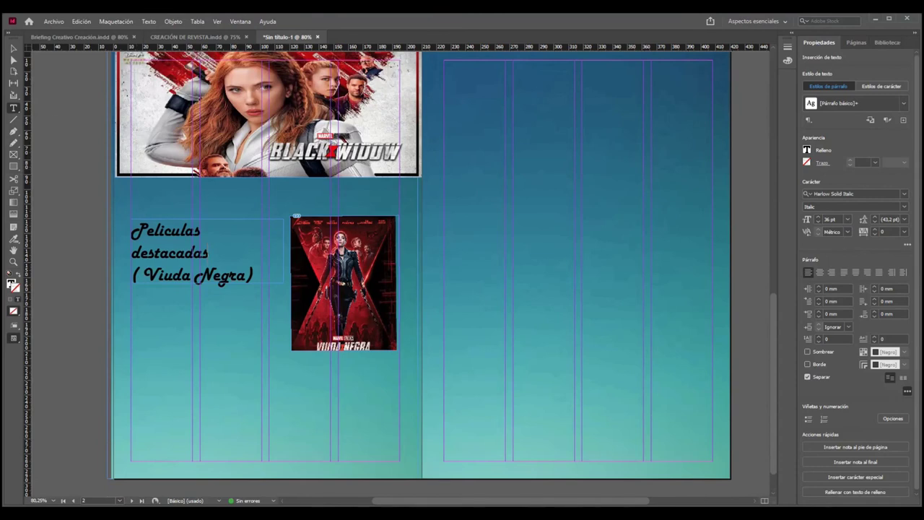
{"action": "left_click", "coordinate": [14, 106]}
{"action": "mouse_move", "coordinate": [133, 316]}
{"action": "left_mouse_down"}
{"action": "mouse_move", "coordinate": [274, 323]}
{"action": "mouse_move", "coordinate": [287, 361]}
{"action": "mouse_move", "coordinate": [282, 458]}
{"action": "left_mouse_up"}
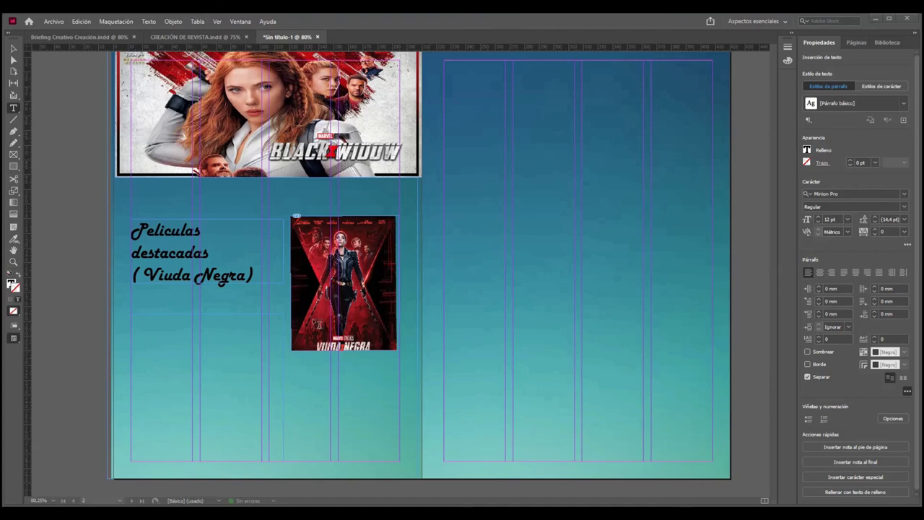
{"action": "key", "text": "ctrl+v"}
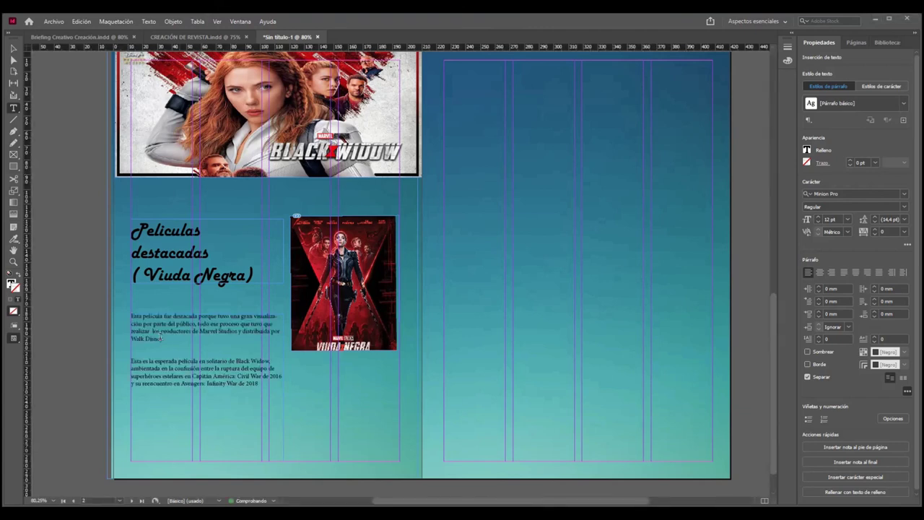
Set the font of both body paragraphs below the heading to Comic Sans MS Italic.
{"action": "left_click_drag", "start_coordinate": [130, 316], "coordinate": [263, 391]}
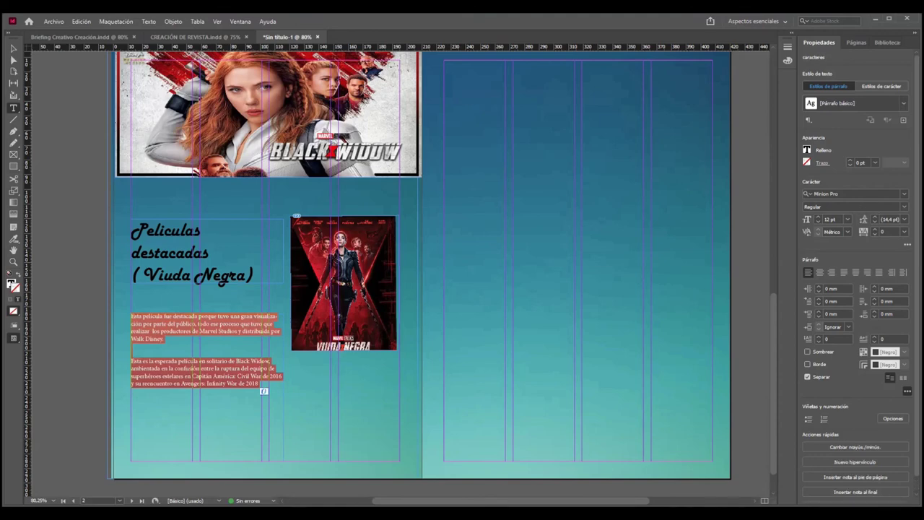
{"action": "left_click", "coordinate": [906, 195]}
{"action": "scroll", "coordinate": [801, 346], "scroll_direction": "up", "scroll_amount": 4}
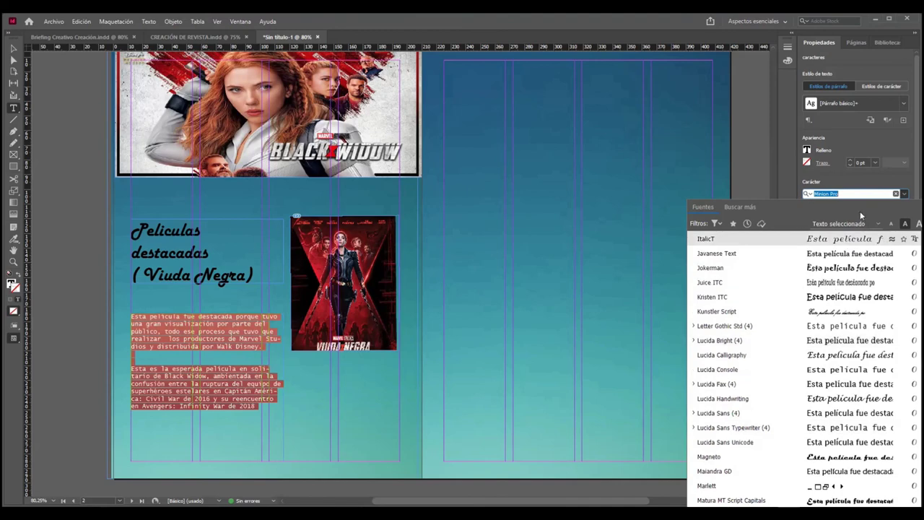
{"action": "type", "text": "C"}
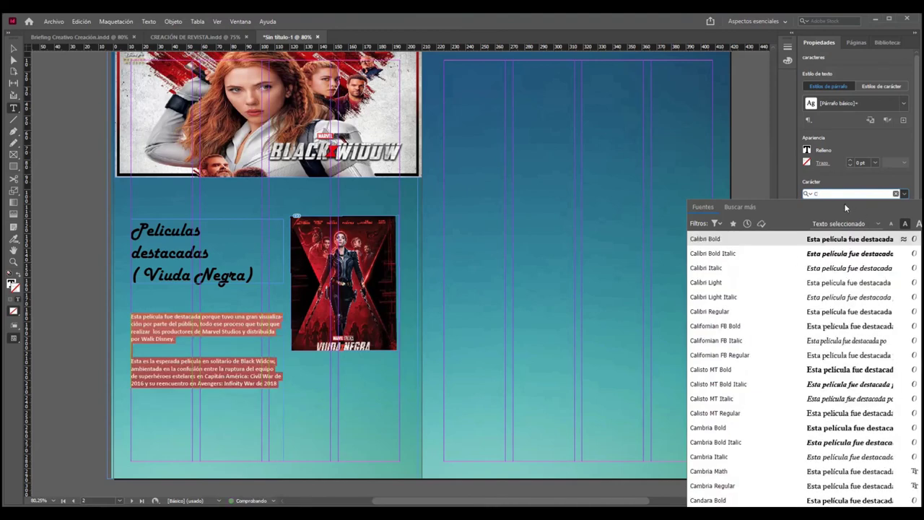
{"action": "type", "text": "O"}
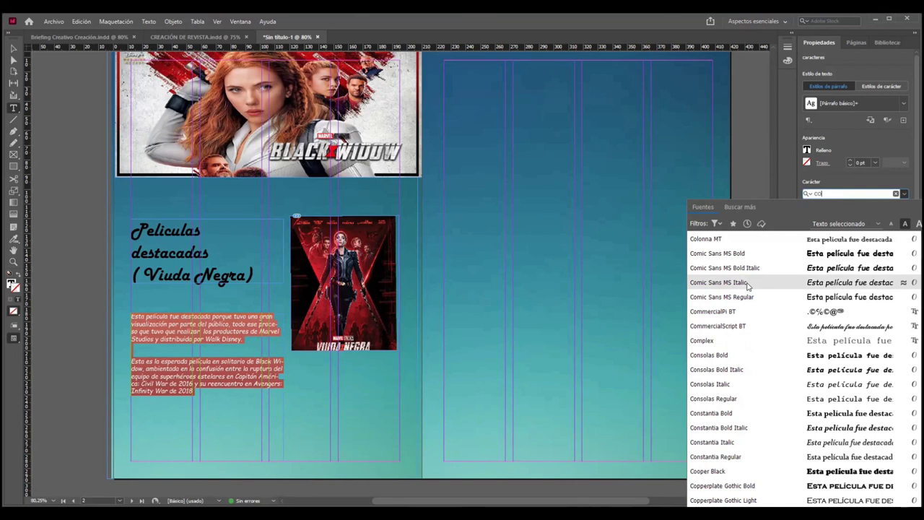
{"action": "left_click", "coordinate": [747, 283]}
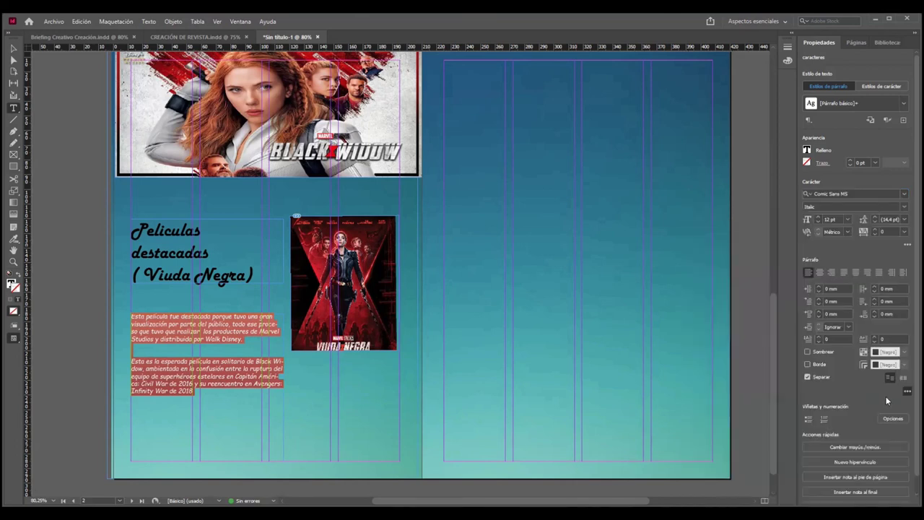
Turn off hyphenation for the body paragraphs and justify them with the last line aligned left.
{"action": "left_click", "coordinate": [807, 377]}
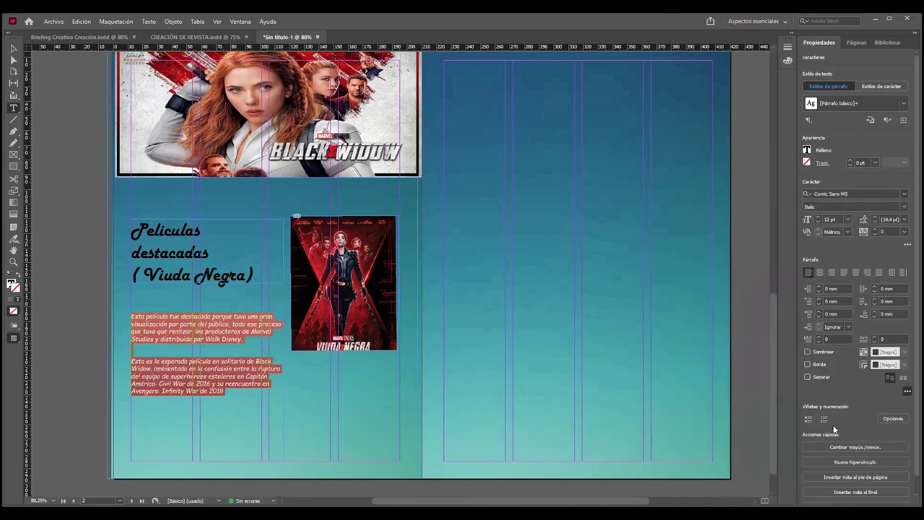
{"action": "left_click", "coordinate": [843, 272]}
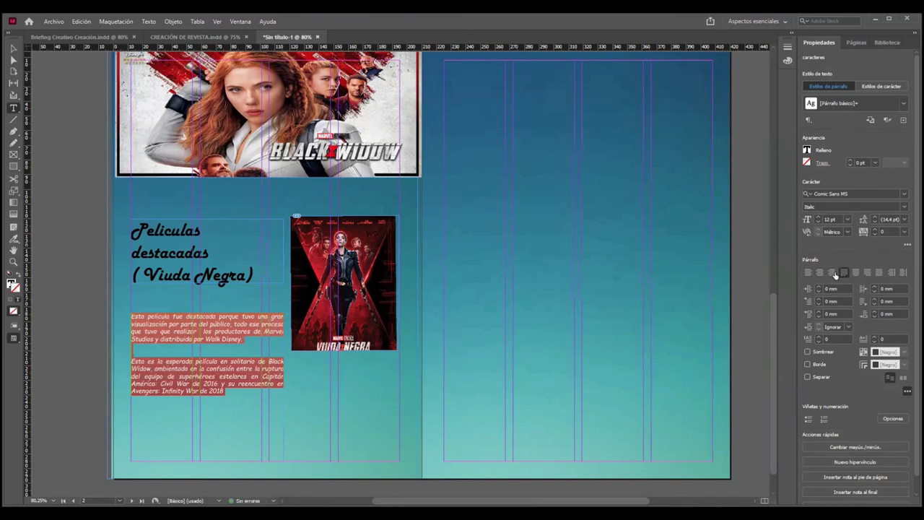
Set the body text's size to 17 pt and delete the extra blank line between its two paragraphs.
{"action": "left_click", "coordinate": [846, 220]}
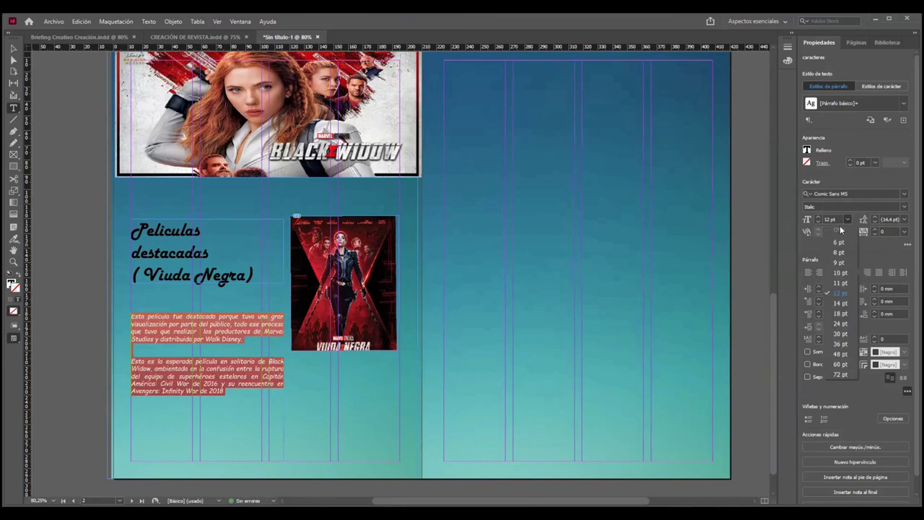
{"action": "left_click", "coordinate": [827, 219]}
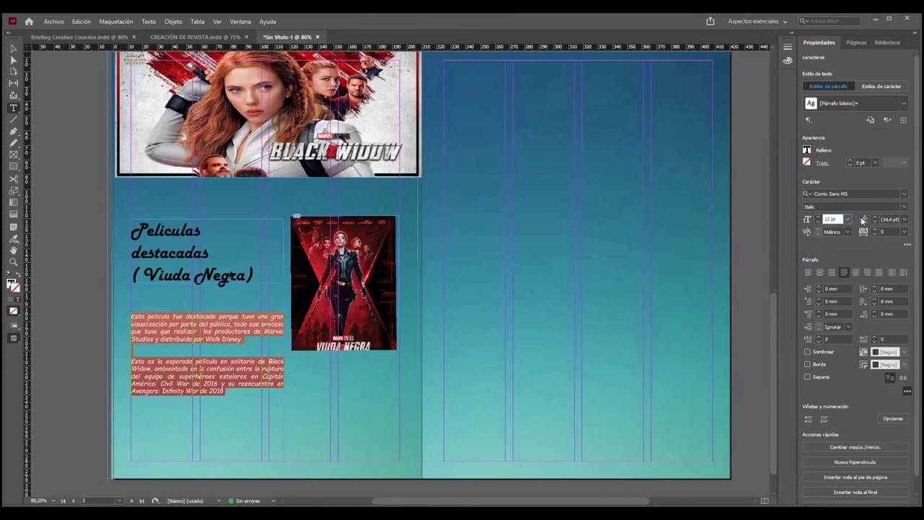
{"action": "type", "text": "7"}
{"action": "key", "text": "Return"}
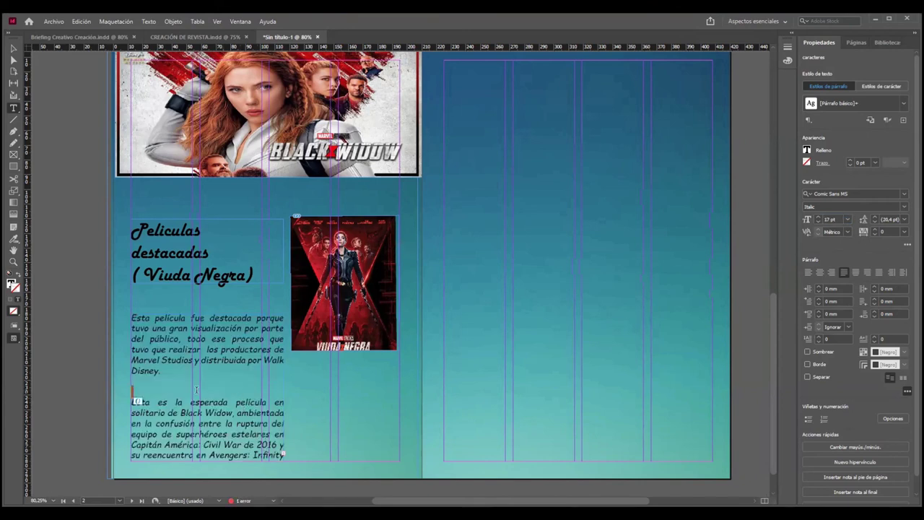
{"action": "key", "text": "BackSpace"}
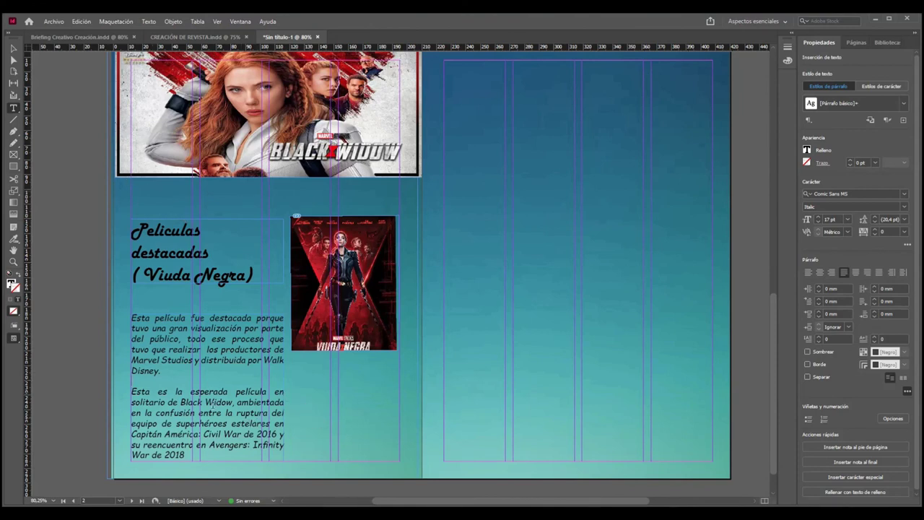
{"action": "left_click", "coordinate": [240, 423]}
{"action": "left_click", "coordinate": [273, 456]}
{"action": "left_click_drag", "start_coordinate": [131, 312], "coordinate": [276, 452]}
{"action": "left_click", "coordinate": [276, 451]}
{"action": "key", "text": "ctrl+F8"}
{"action": "left_click", "coordinate": [408, 196]}
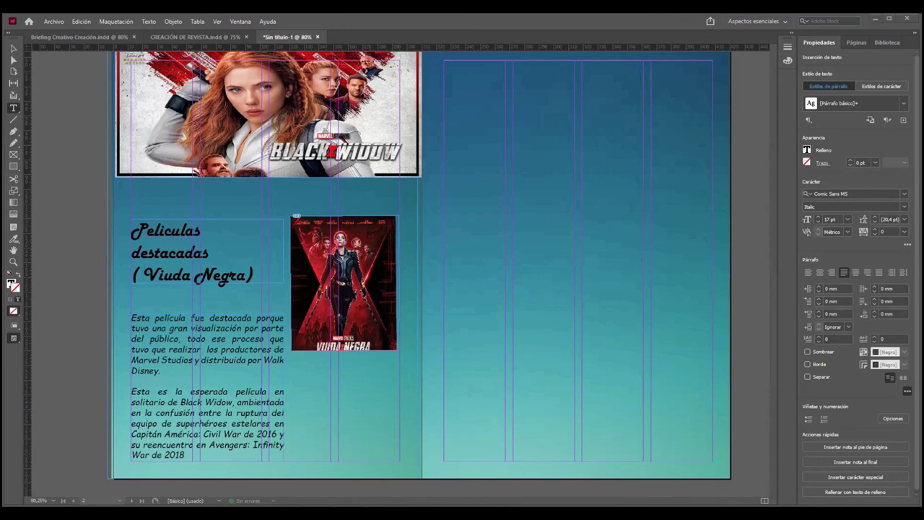
{"action": "left_click", "coordinate": [220, 391]}
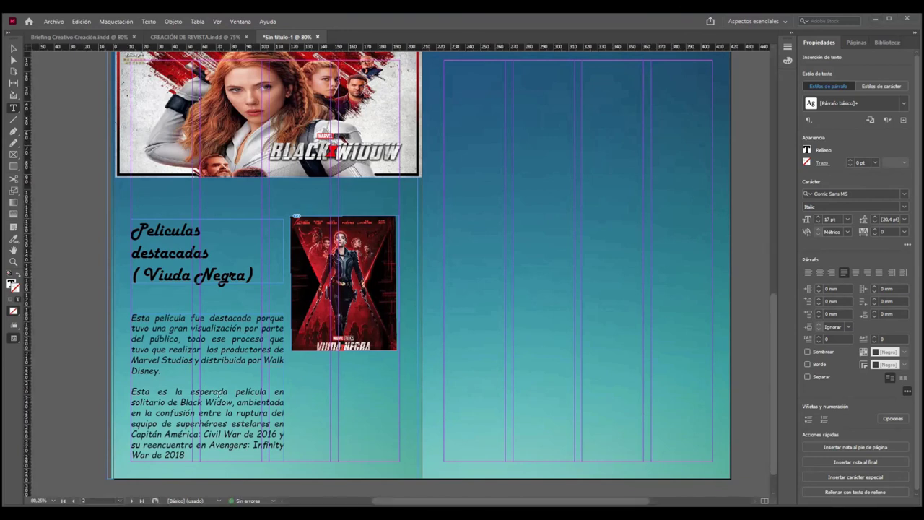
{"action": "left_click", "coordinate": [220, 392]}
{"action": "scroll", "coordinate": [227, 437], "scroll_direction": "left", "scroll_amount": 2}
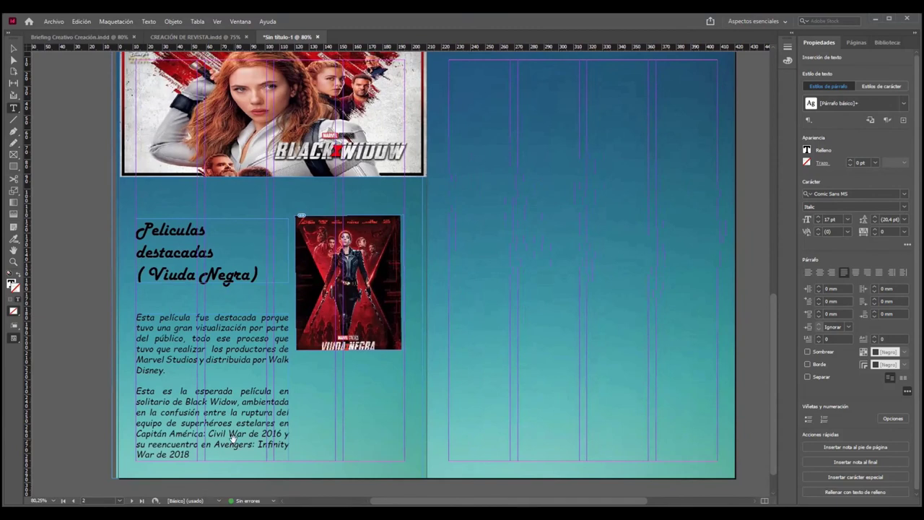
Paste the copied teaser paragraph as a separate text frame and move it directly below the Viuda Negra poster image.
{"action": "right_click", "coordinate": [325, 424]}
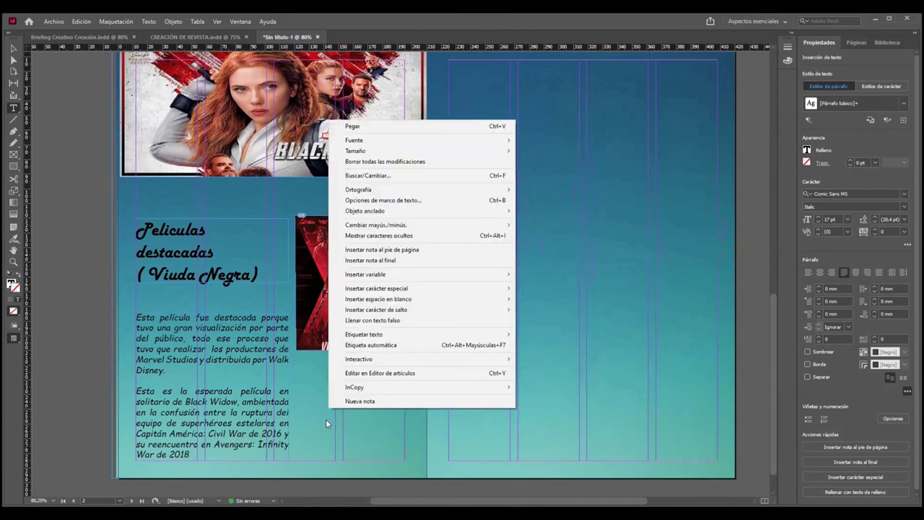
{"action": "left_click", "coordinate": [323, 428]}
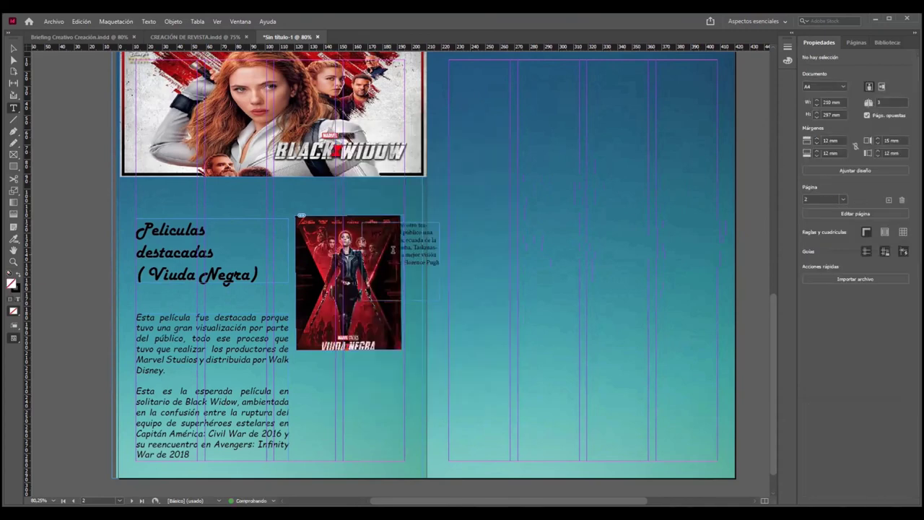
{"action": "left_click", "coordinate": [416, 264]}
{"action": "key", "text": "Escape"}
{"action": "left_click_drag", "start_coordinate": [416, 268], "coordinate": [346, 385]}
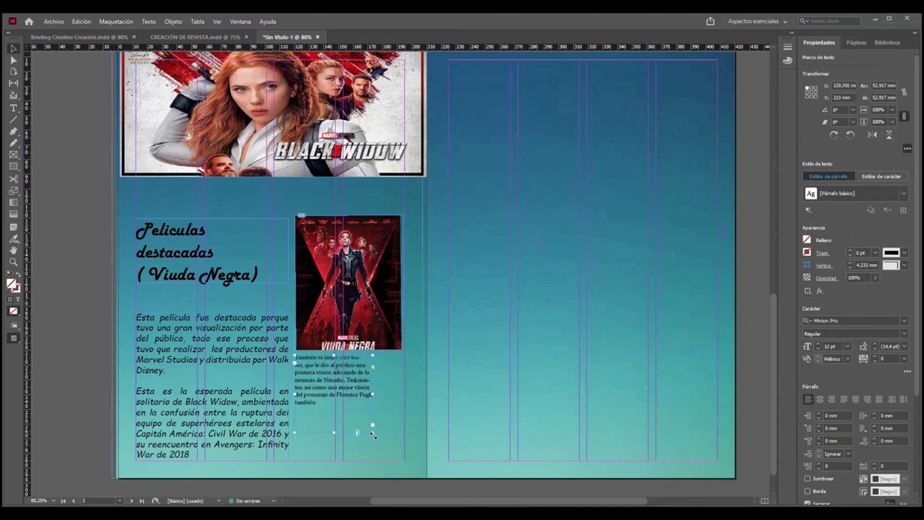
Enlarge the teaser text frame below the poster to about 73.9 × 72 mm and set its text in Comic Sans MS.
{"action": "left_click_drag", "start_coordinate": [373, 429], "coordinate": [399, 459]}
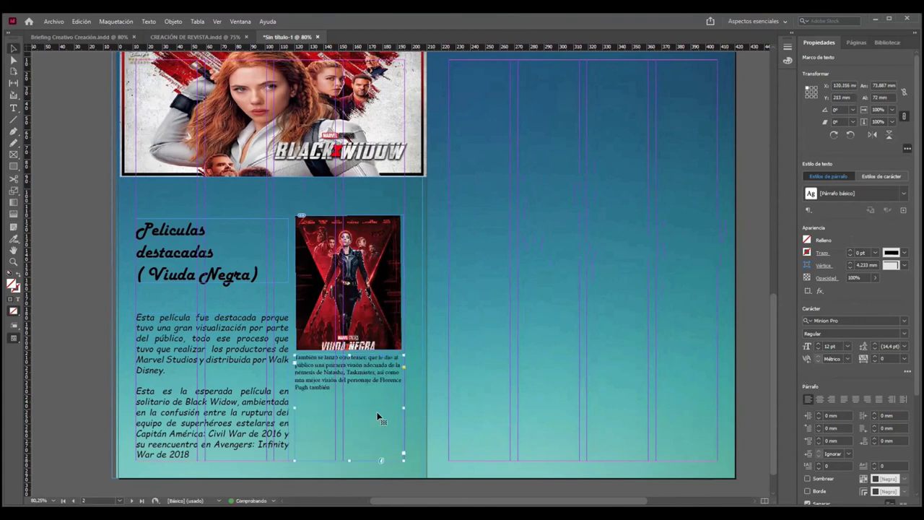
{"action": "double_click", "coordinate": [299, 358]}
{"action": "left_click_drag", "start_coordinate": [297, 356], "coordinate": [372, 401]}
{"action": "left_click_drag", "start_coordinate": [295, 357], "coordinate": [356, 410]}
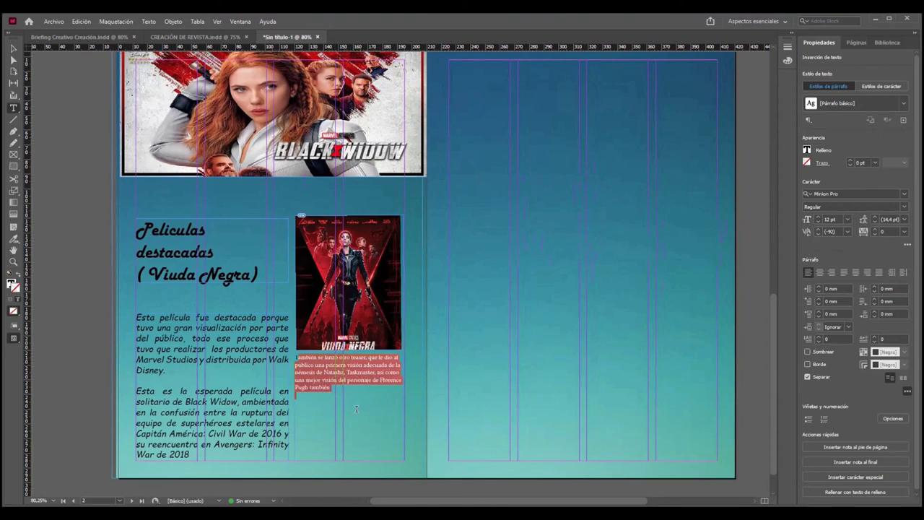
{"action": "left_click", "coordinate": [906, 197]}
{"action": "scroll", "coordinate": [794, 325], "scroll_direction": "up", "scroll_amount": 5}
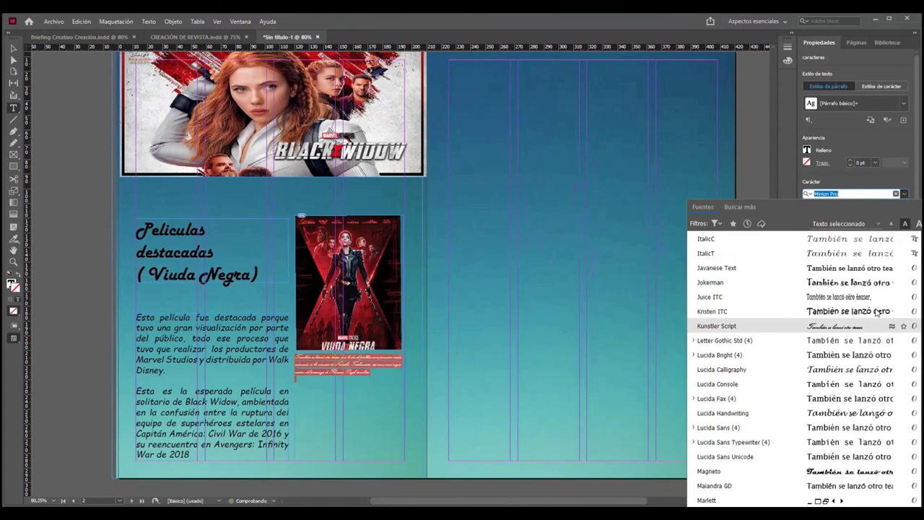
{"action": "scroll", "coordinate": [794, 339], "scroll_direction": "up", "scroll_amount": 15}
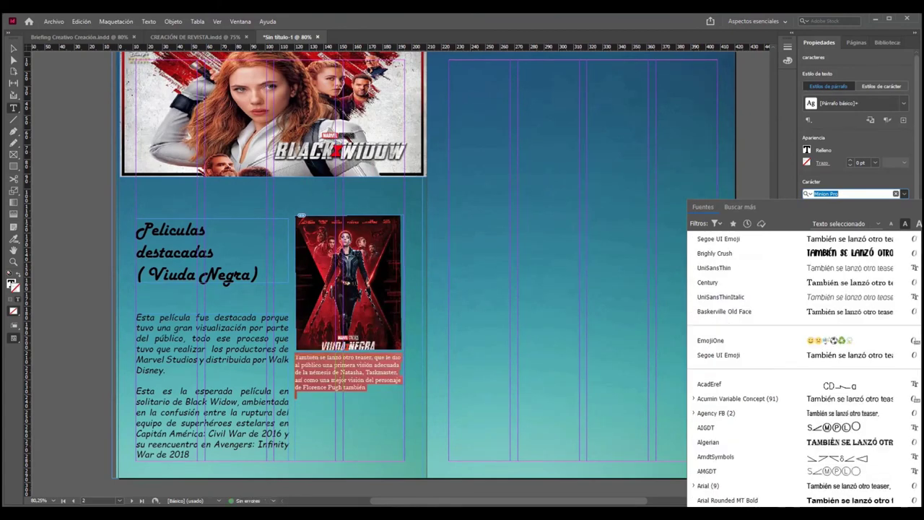
{"action": "scroll", "coordinate": [801, 361], "scroll_direction": "up", "scroll_amount": 2}
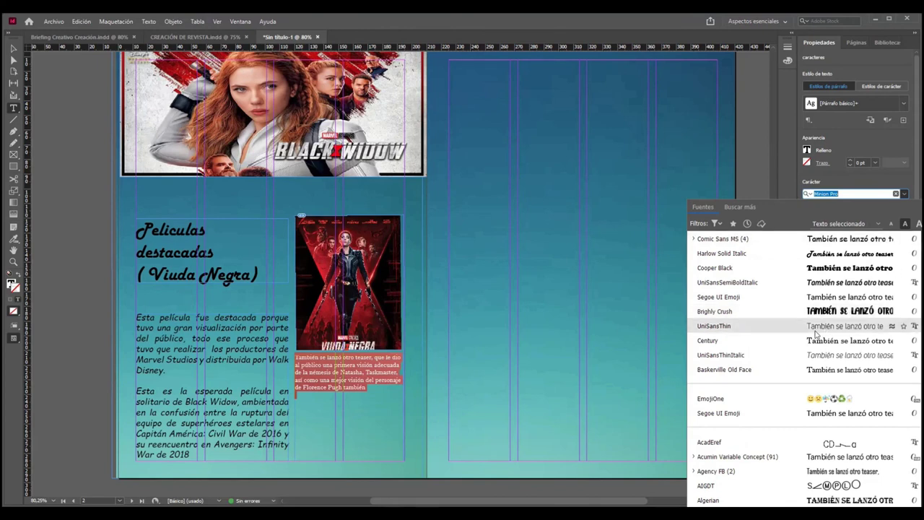
{"action": "left_click", "coordinate": [738, 240]}
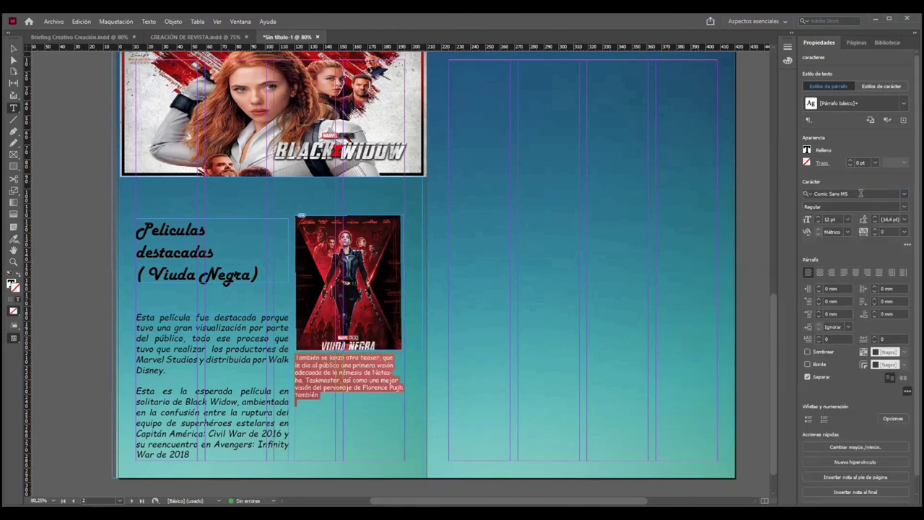
Set the teaser paragraph's size to 17 pt and justify it with the last line aligned left.
{"action": "triple_click", "coordinate": [829, 218]}
{"action": "type", "text": "7"}
{"action": "left_click", "coordinate": [322, 421]}
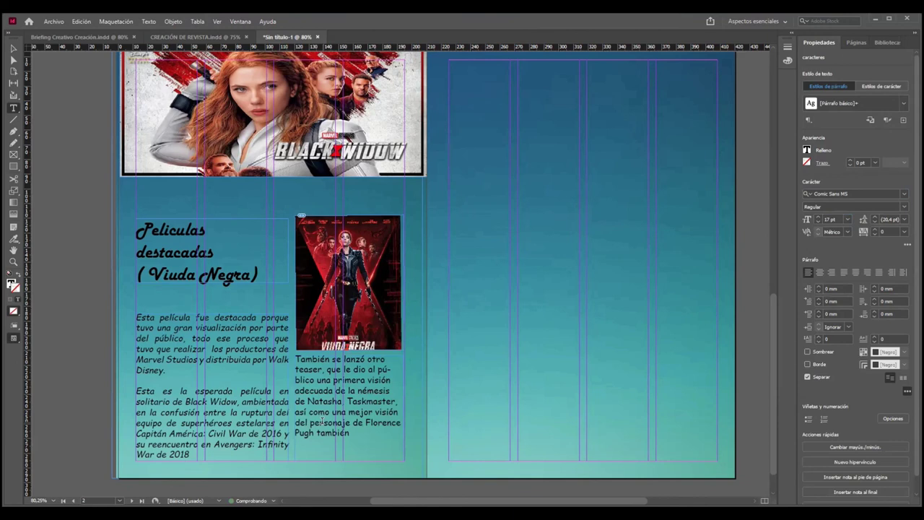
{"action": "left_click_drag", "start_coordinate": [363, 438], "coordinate": [294, 356]}
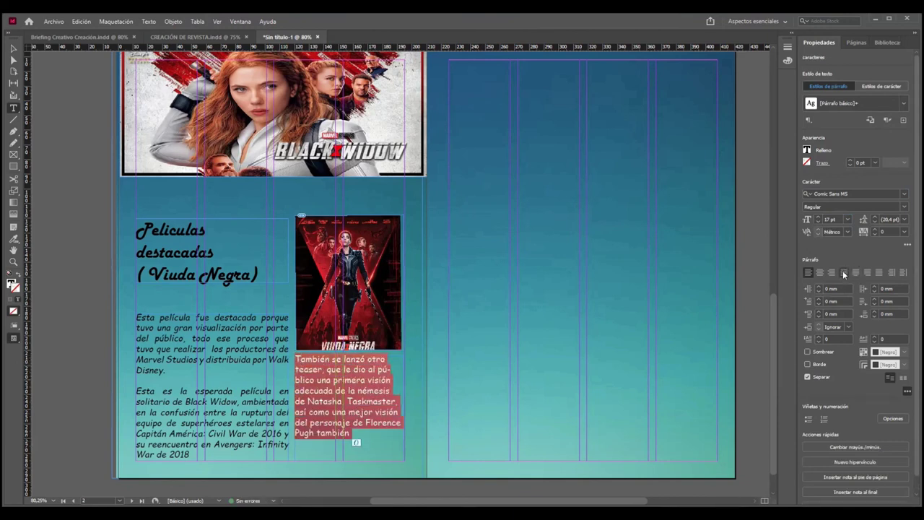
{"action": "left_click", "coordinate": [843, 271]}
{"action": "left_click", "coordinate": [358, 429]}
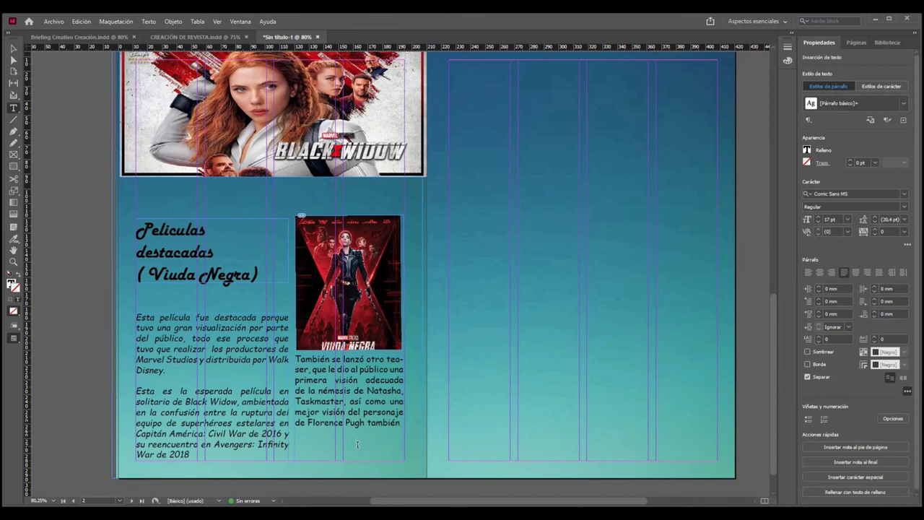
{"action": "left_click", "coordinate": [290, 453]}
{"action": "right_click", "coordinate": [282, 444]}
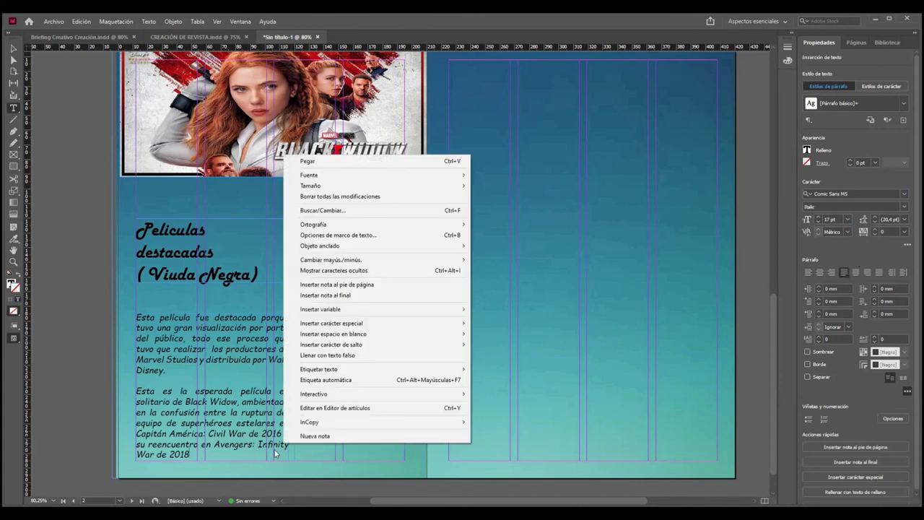
{"action": "key", "text": "Escape"}
{"action": "double_click", "coordinate": [254, 434]}
{"action": "triple_click", "coordinate": [253, 433]}
{"action": "left_click", "coordinate": [260, 445]}
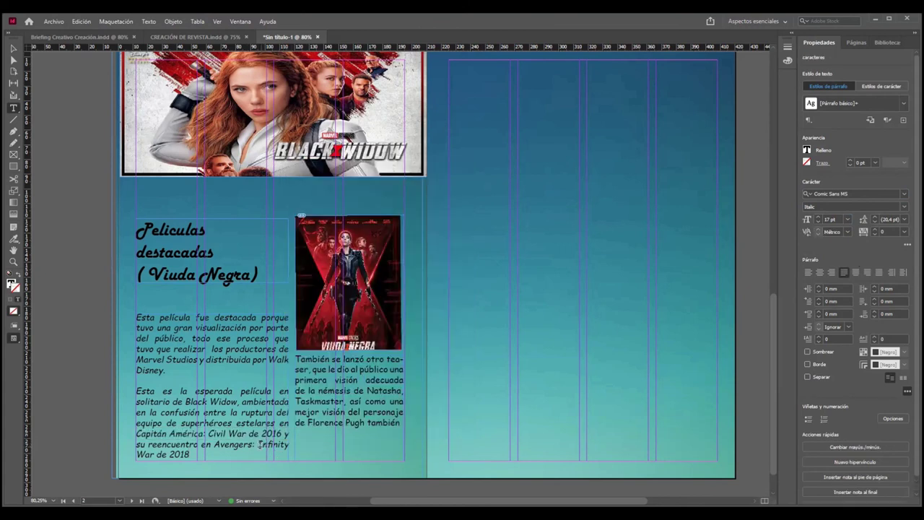
{"action": "scroll", "coordinate": [402, 368], "scroll_direction": "up", "scroll_amount": 3}
{"action": "scroll", "coordinate": [402, 369], "scroll_direction": "down", "scroll_amount": 3}
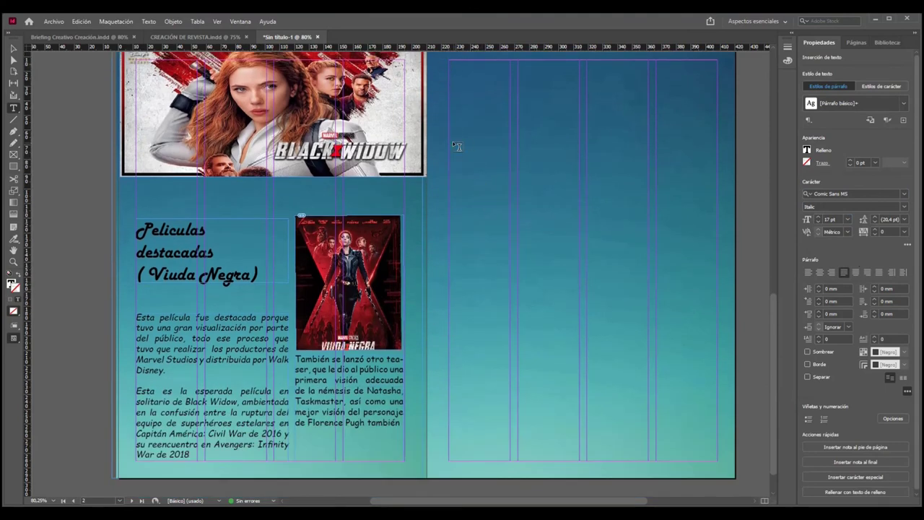
{"action": "scroll", "coordinate": [462, 152], "scroll_direction": "up", "scroll_amount": 1}
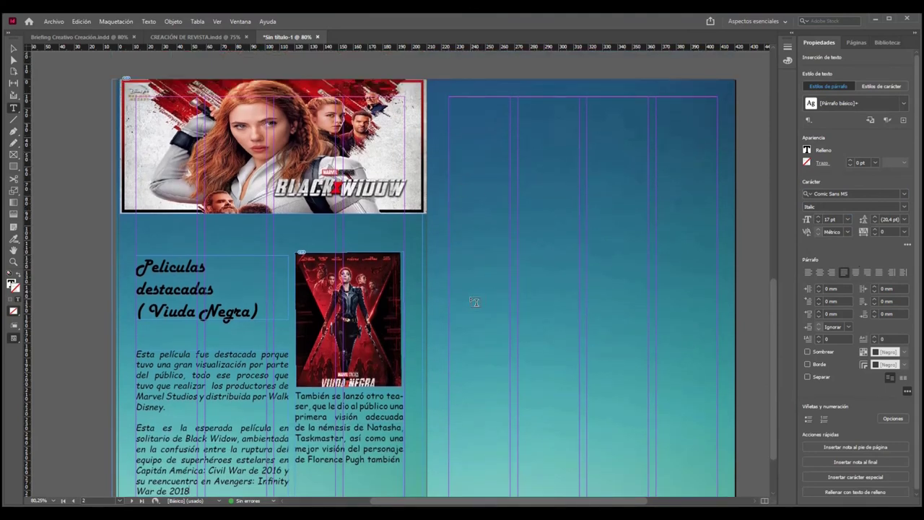
{"action": "scroll", "coordinate": [320, 451], "scroll_direction": "down", "scroll_amount": 2}
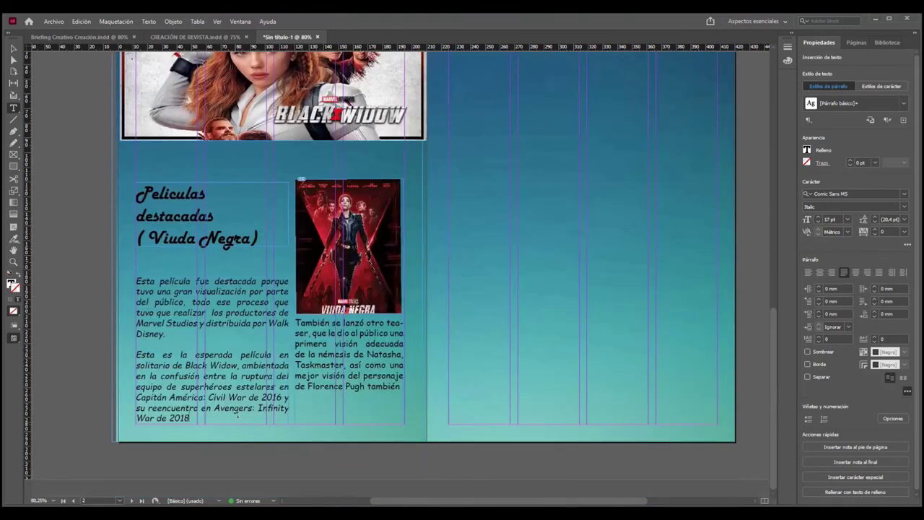
Add an empty line after the last body paragraph and locate the overset text frame through the preflight check.
{"action": "key", "text": "Return"}
{"action": "left_click", "coordinate": [273, 500]}
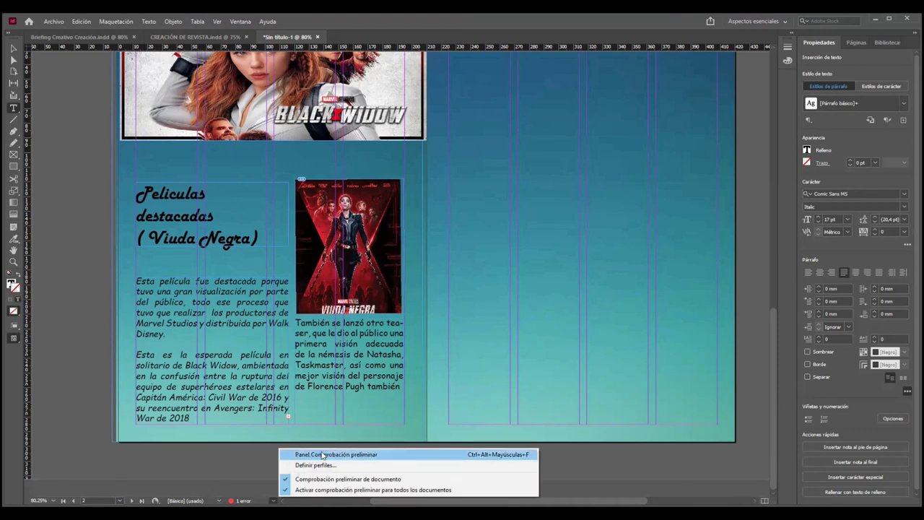
{"action": "left_click", "coordinate": [322, 455]}
{"action": "left_click", "coordinate": [311, 194]}
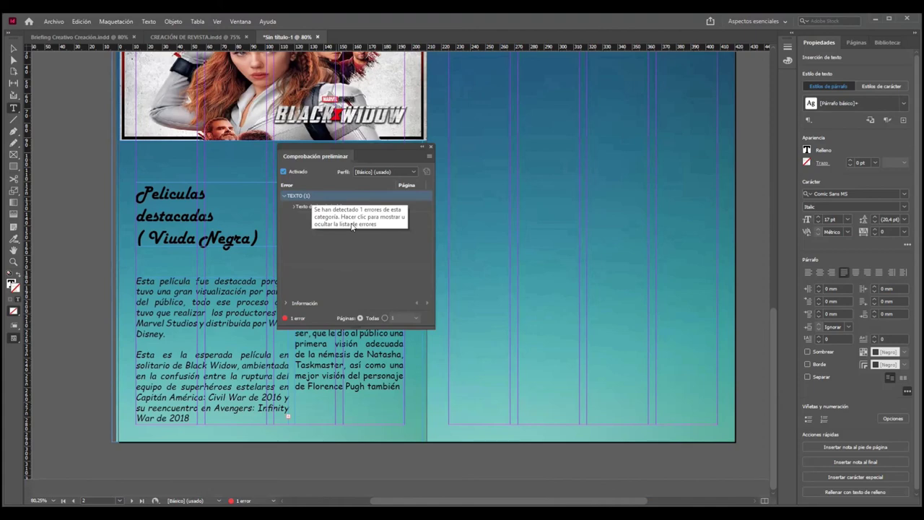
{"action": "double_click", "coordinate": [346, 207]}
{"action": "double_click", "coordinate": [344, 216]}
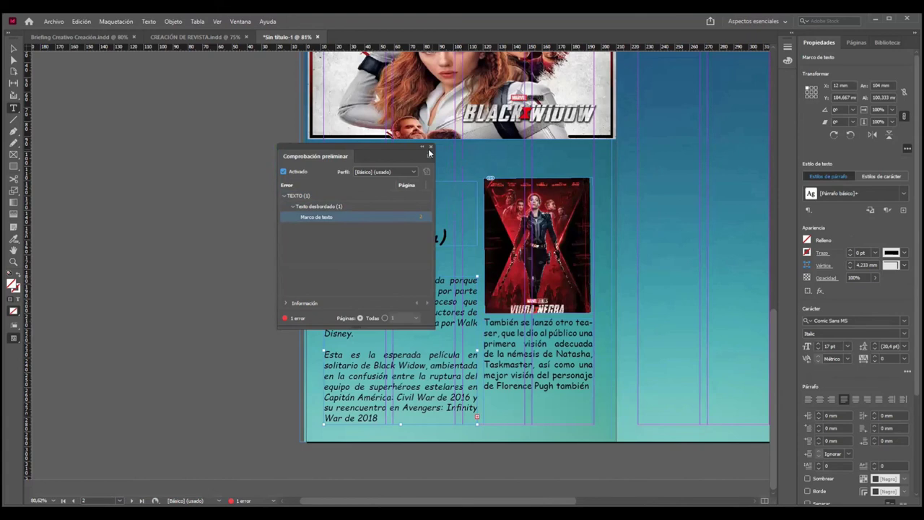
{"action": "key", "text": "ctrl+alt+shift+f"}
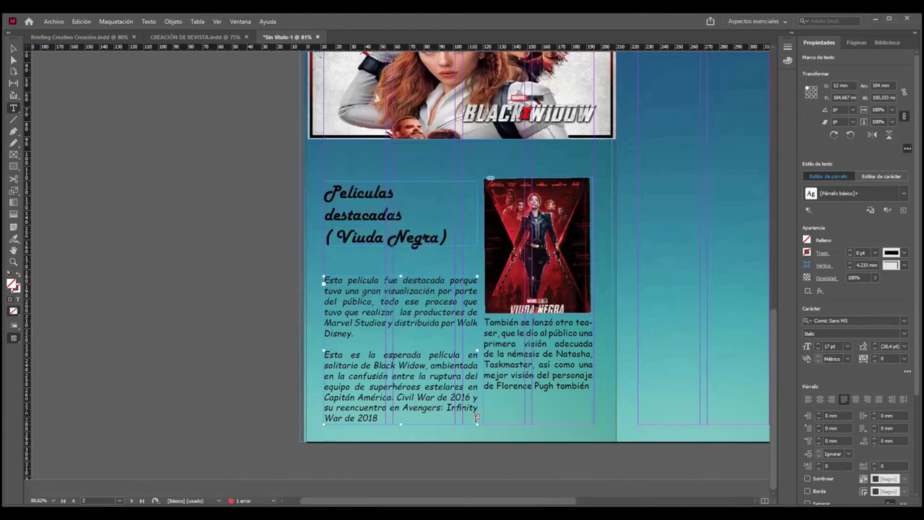
Thread the body text frame's overset text into the teaser text frame below the Viuda Negra poster.
{"action": "left_click", "coordinate": [477, 415]}
{"action": "key", "text": "shift+Home"}
{"action": "key", "text": "shift+Up"}
{"action": "left_click", "coordinate": [13, 48]}
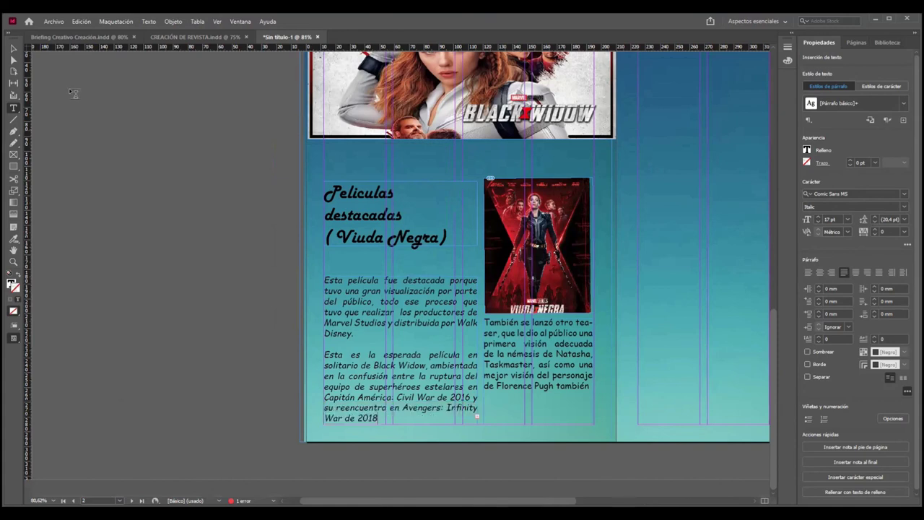
{"action": "left_click", "coordinate": [475, 418]}
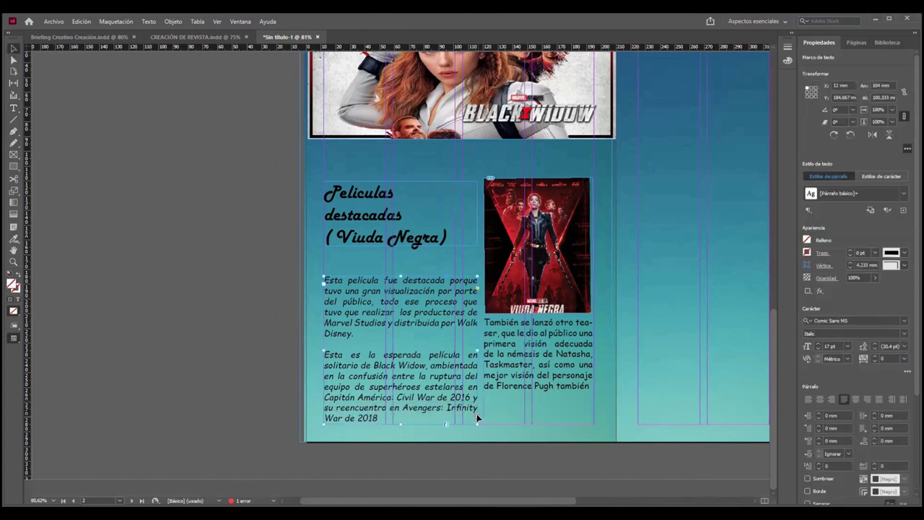
{"action": "mouse_move", "coordinate": [477, 417]}
{"action": "left_mouse_down"}
{"action": "mouse_move", "coordinate": [510, 403]}
{"action": "mouse_move", "coordinate": [476, 421]}
{"action": "left_mouse_up"}
{"action": "left_click", "coordinate": [477, 422]}
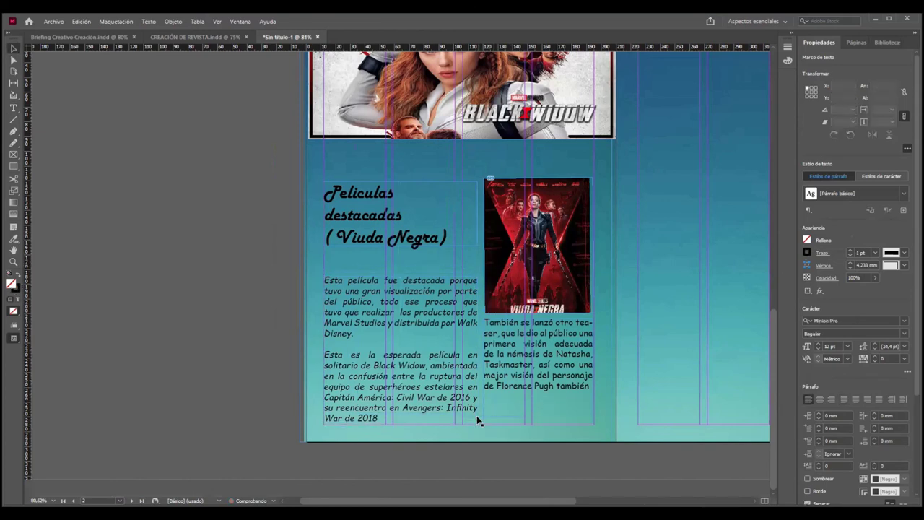
{"action": "left_click", "coordinate": [470, 435]}
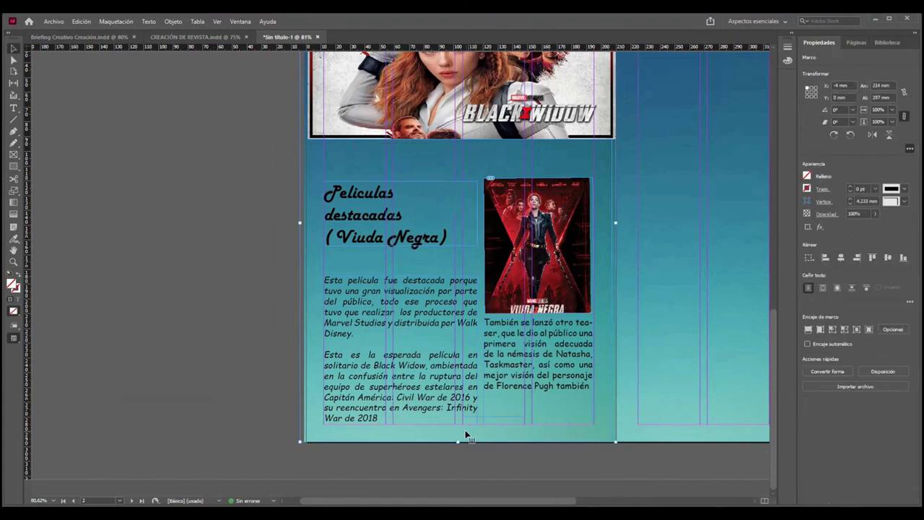
{"action": "left_click", "coordinate": [473, 423]}
{"action": "left_click", "coordinate": [477, 420]}
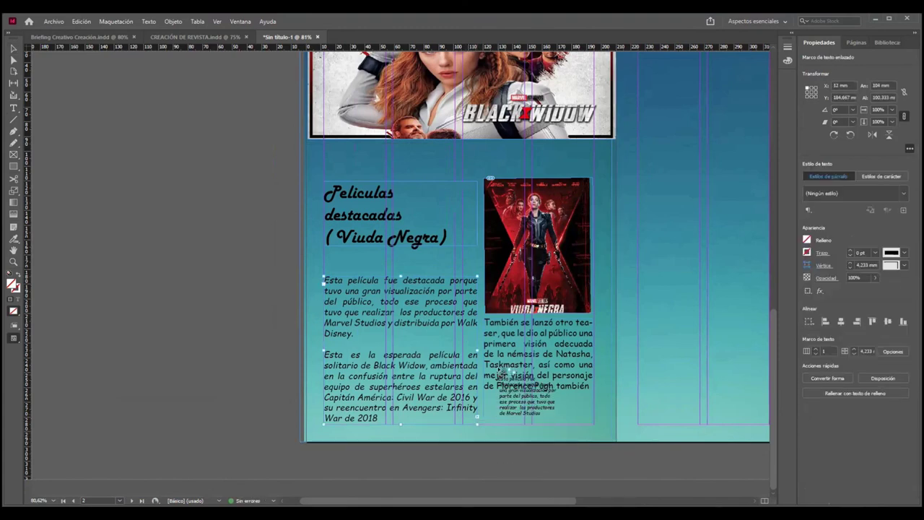
{"action": "left_click", "coordinate": [503, 368]}
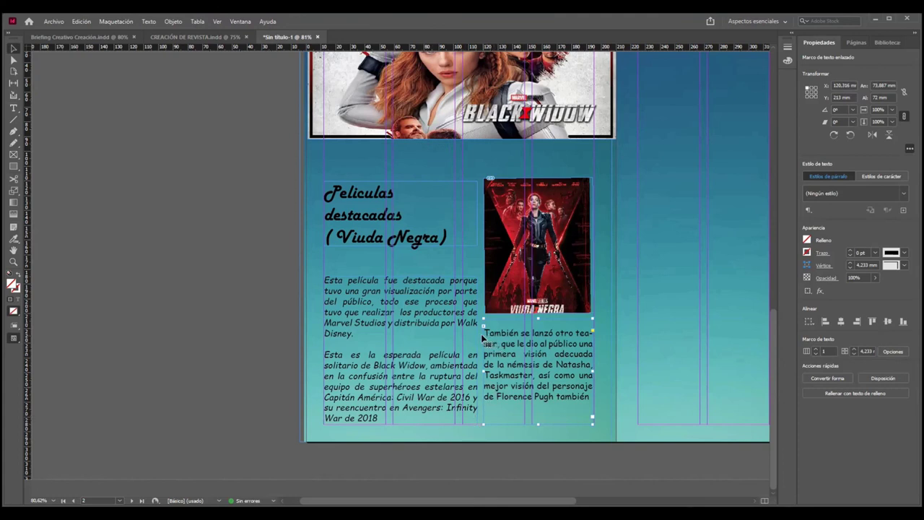
Test the flow between the linked frames by adding a blank line before the second body paragraph and removing it.
{"action": "scroll", "coordinate": [447, 405], "scroll_direction": "right", "scroll_amount": 3}
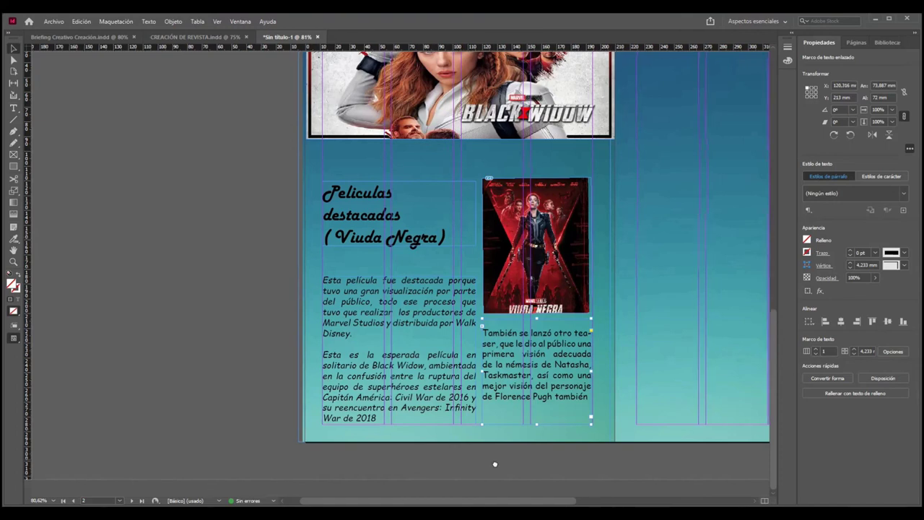
{"action": "left_click", "coordinate": [237, 370]}
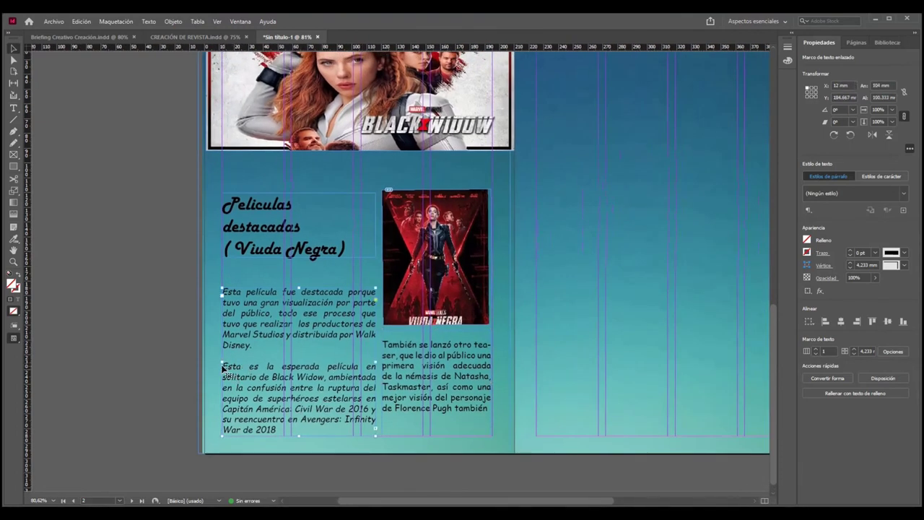
{"action": "triple_click", "coordinate": [224, 367]}
{"action": "left_click", "coordinate": [222, 366]}
{"action": "key", "text": "Return"}
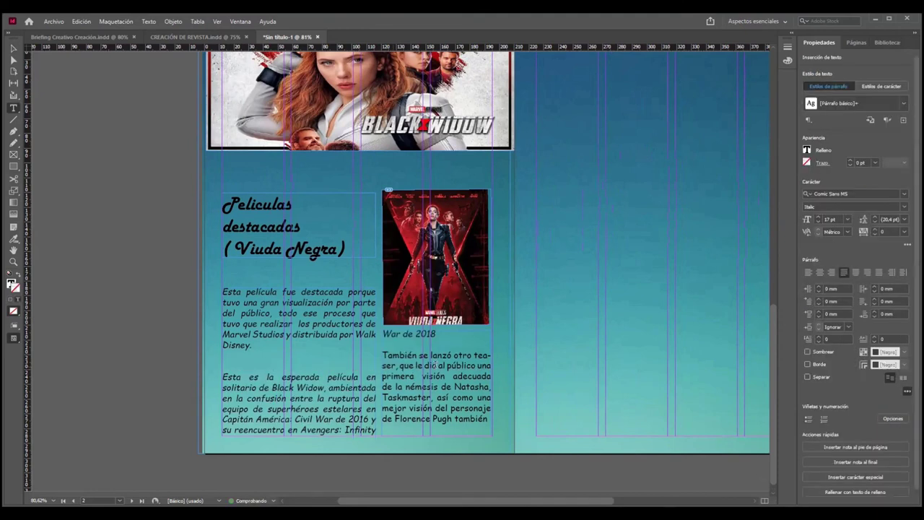
{"action": "key", "text": "BackSpace"}
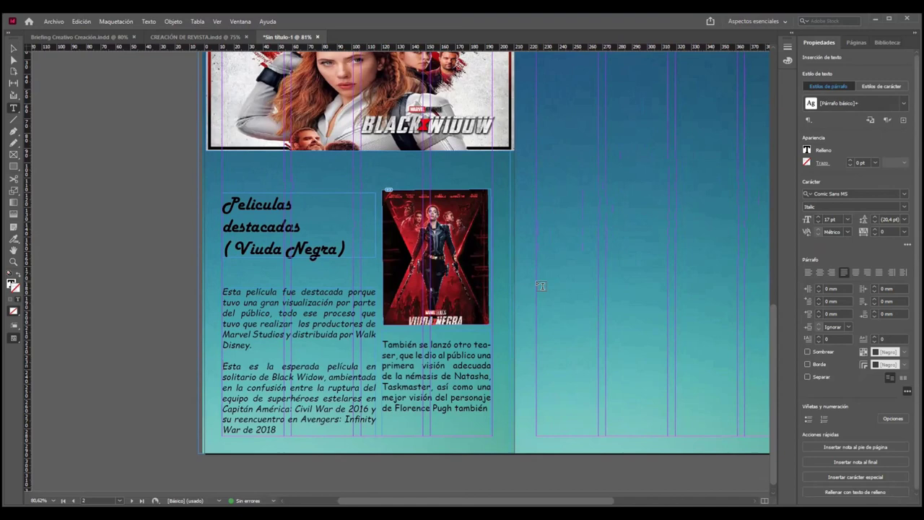
Draw a rectangular image frame about 210 × 91.7 mm across the top of the empty facing page.
{"action": "scroll", "coordinate": [540, 286], "scroll_direction": "up", "scroll_amount": 3}
{"action": "left_click", "coordinate": [129, 271]}
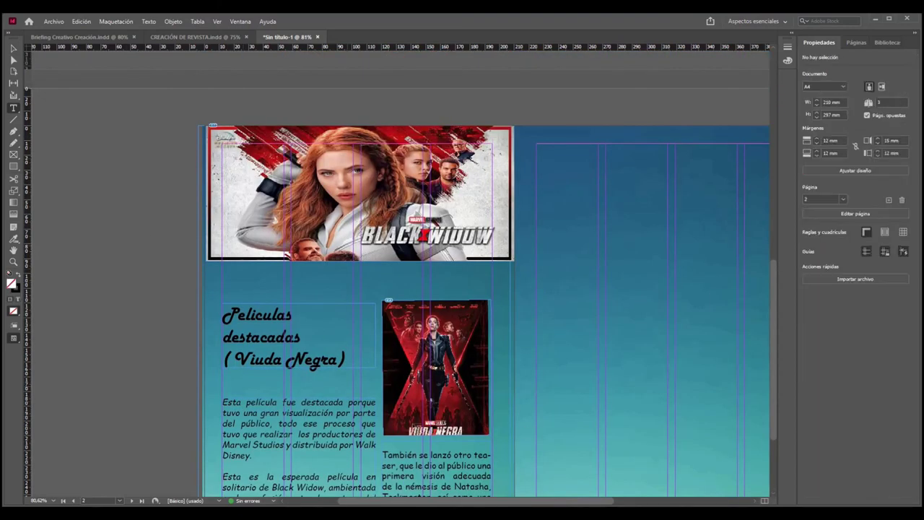
{"action": "scroll", "coordinate": [60, 289], "scroll_direction": "down", "scroll_amount": 2}
{"action": "scroll", "coordinate": [60, 290], "scroll_direction": "right", "scroll_amount": 3}
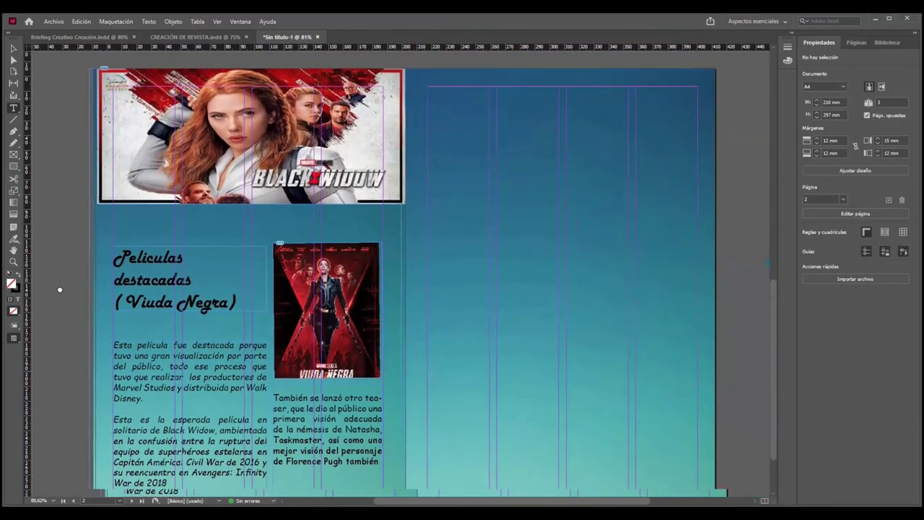
{"action": "scroll", "coordinate": [72, 296], "scroll_direction": "up", "scroll_amount": 1}
{"action": "scroll", "coordinate": [73, 296], "scroll_direction": "right", "scroll_amount": 3}
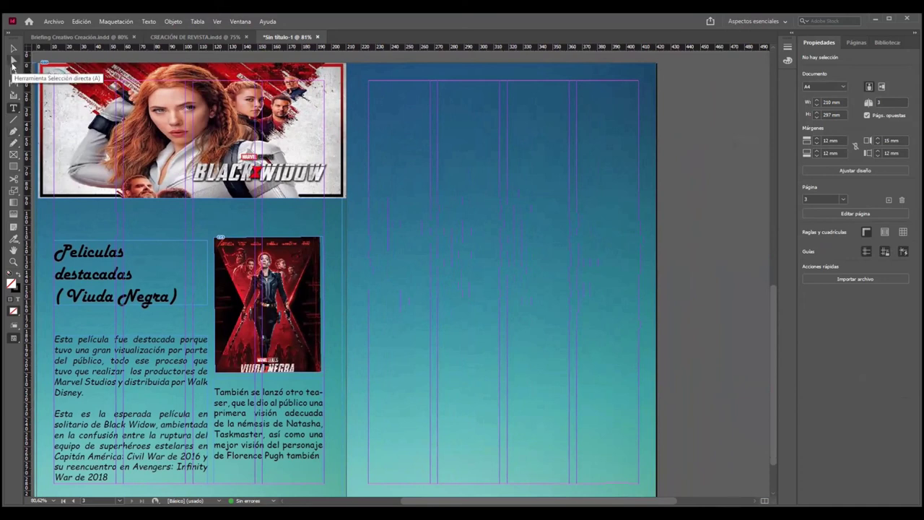
{"action": "left_click", "coordinate": [13, 155]}
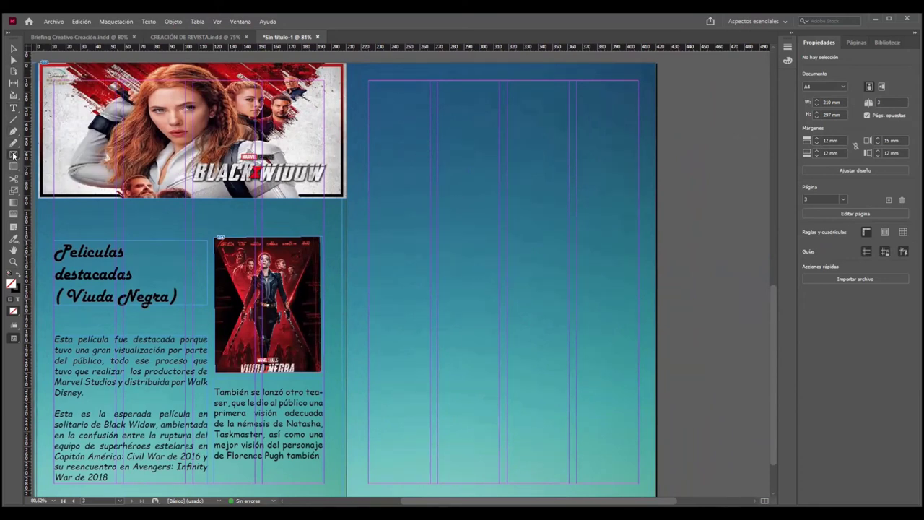
{"action": "left_click_drag", "start_coordinate": [345, 61], "coordinate": [654, 200]}
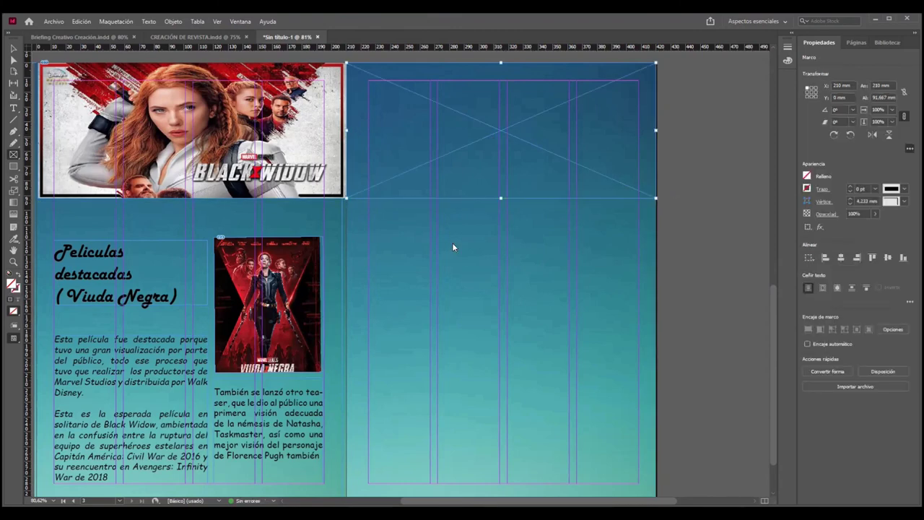
Place the image lUCIFER-eSTRENO-nETFLIX-tEMPORADA-5 in the banner frame at the top of the facing page.
{"action": "key", "text": "ctrl+d"}
{"action": "scroll", "coordinate": [476, 336], "scroll_direction": "down", "scroll_amount": 5}
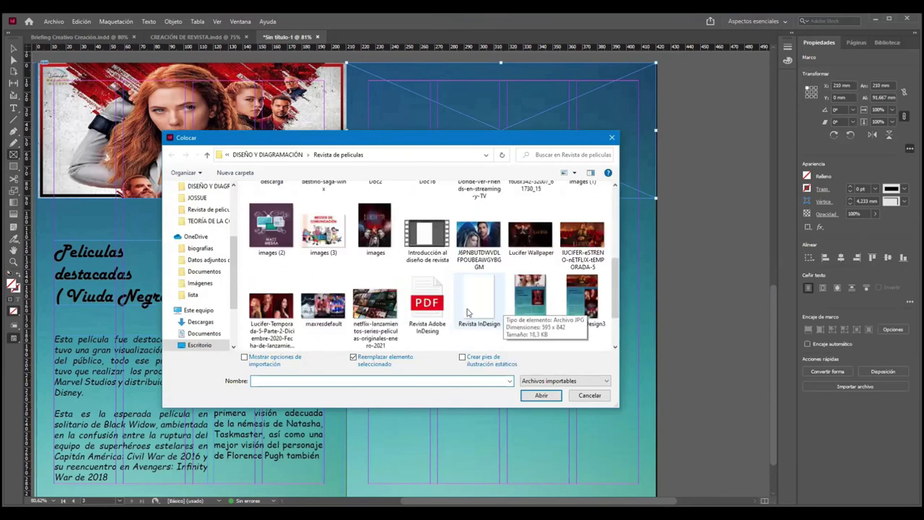
{"action": "left_click", "coordinate": [582, 237]}
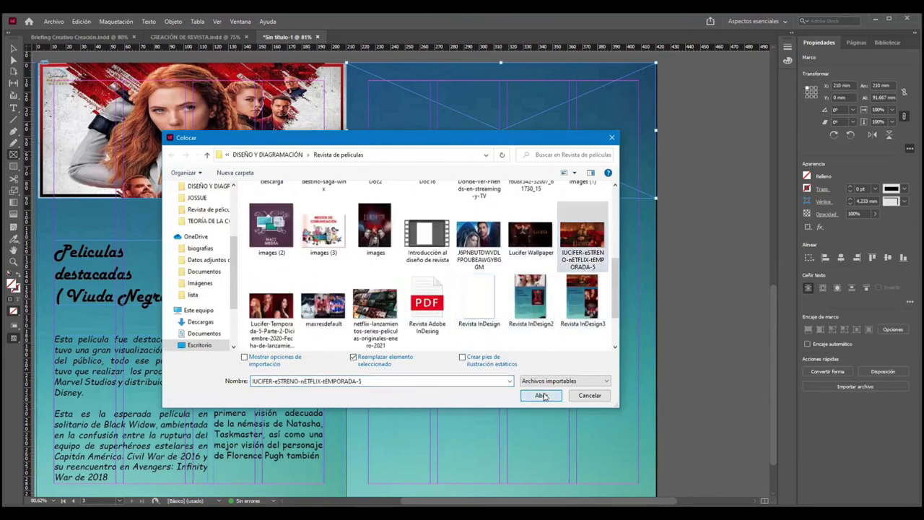
{"action": "left_click", "coordinate": [541, 395]}
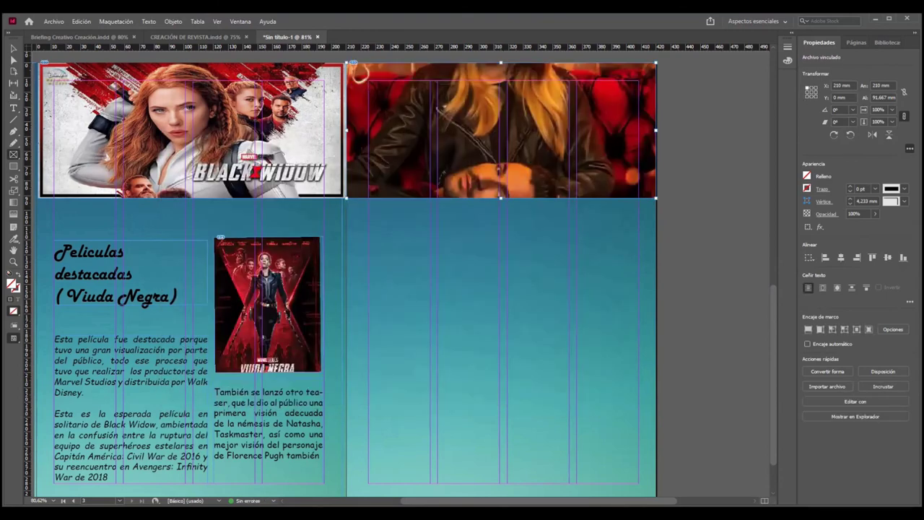
Scale the Lucifer picture inside its banner frame to about 210 × 92.3 mm so it fills the page width.
{"action": "left_click", "coordinate": [14, 61]}
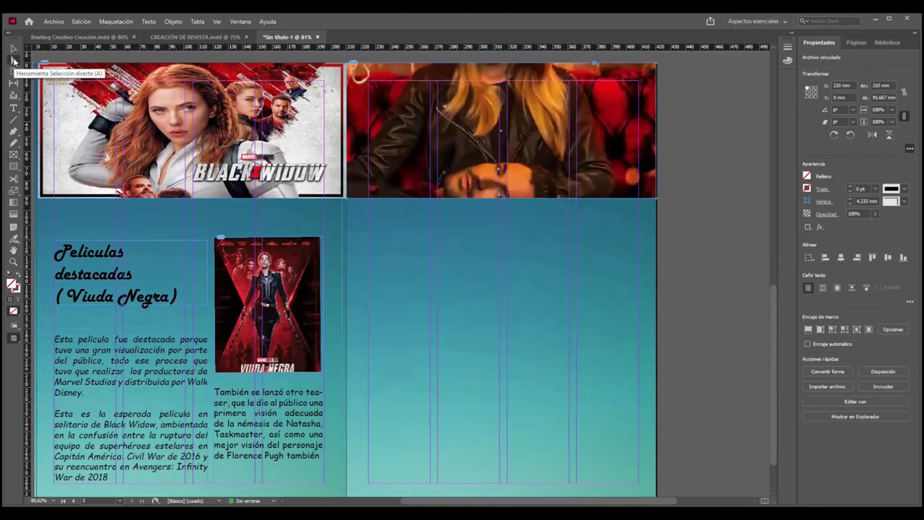
{"action": "left_click", "coordinate": [360, 97]}
{"action": "scroll", "coordinate": [339, 130], "scroll_direction": "up", "scroll_amount": 2}
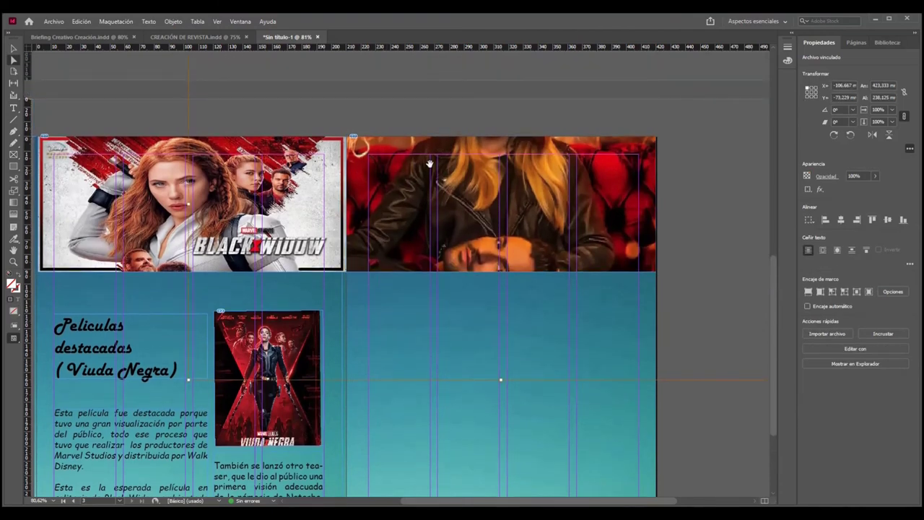
{"action": "scroll", "coordinate": [308, 160], "scroll_direction": "up", "scroll_amount": 3}
{"action": "left_click_drag", "start_coordinate": [186, 138], "coordinate": [348, 248]}
{"action": "scroll", "coordinate": [555, 357], "scroll_direction": "down", "scroll_amount": 5}
{"action": "left_click_drag", "start_coordinate": [695, 291], "coordinate": [643, 291]}
{"action": "left_click_drag", "start_coordinate": [729, 305], "coordinate": [656, 198]}
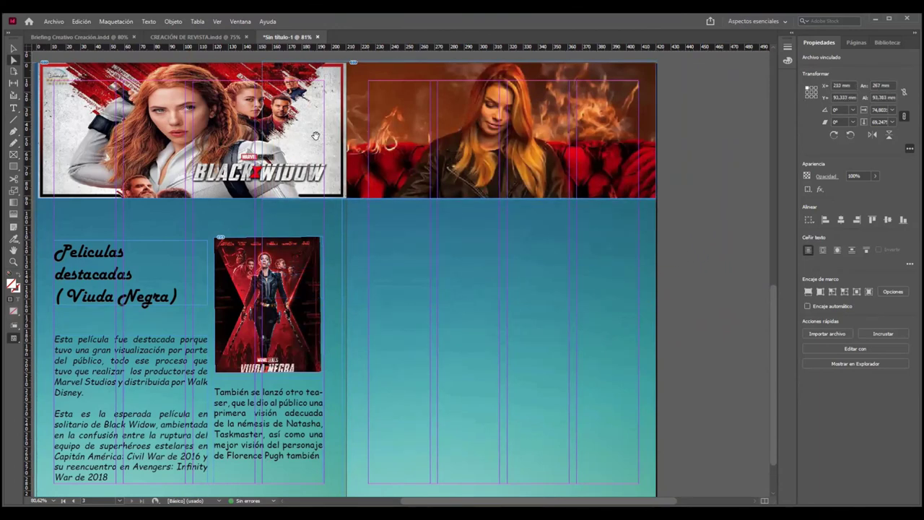
{"action": "scroll", "coordinate": [265, 136], "scroll_direction": "up", "scroll_amount": 3}
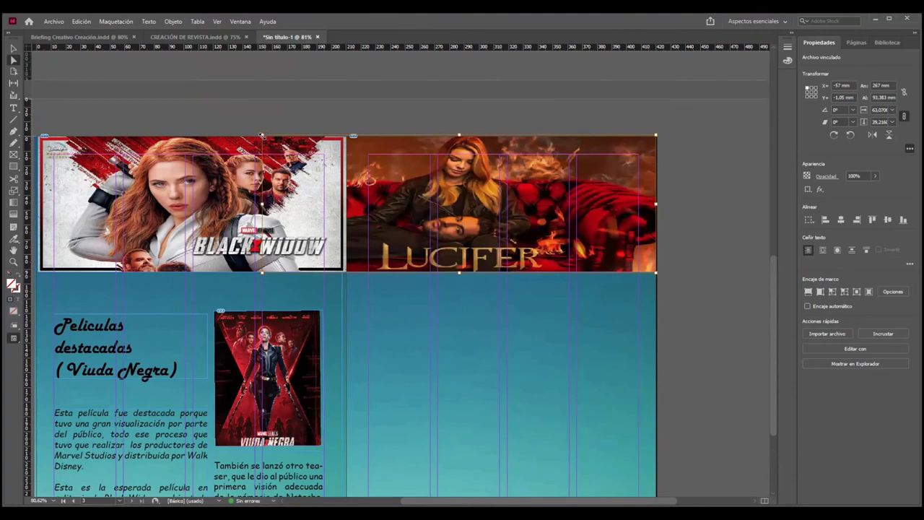
{"action": "left_click_drag", "start_coordinate": [264, 135], "coordinate": [345, 136]}
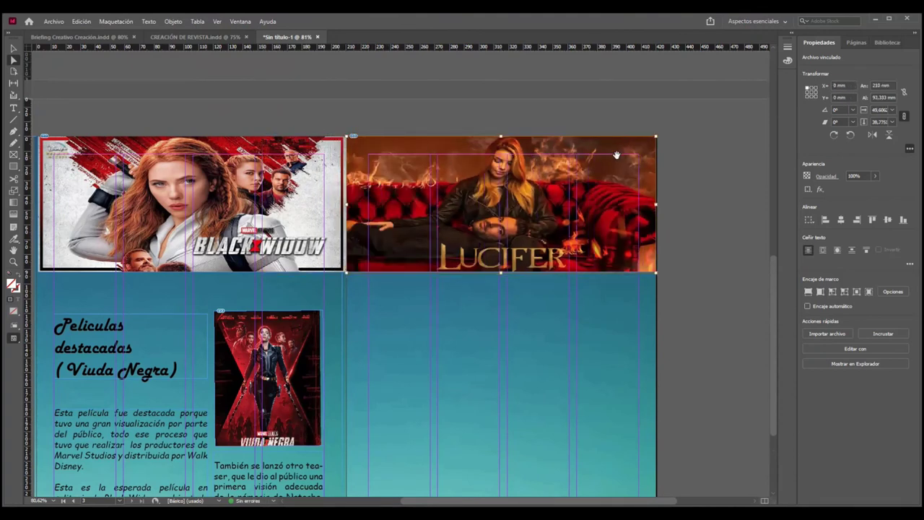
Copy the "Peliculas destacadas (Viuda Negra)" heading onto the facing page below the Lucifer banner, level with the original.
{"action": "scroll", "coordinate": [656, 313], "scroll_direction": "down", "scroll_amount": 3}
{"action": "scroll", "coordinate": [692, 264], "scroll_direction": "down", "scroll_amount": 2}
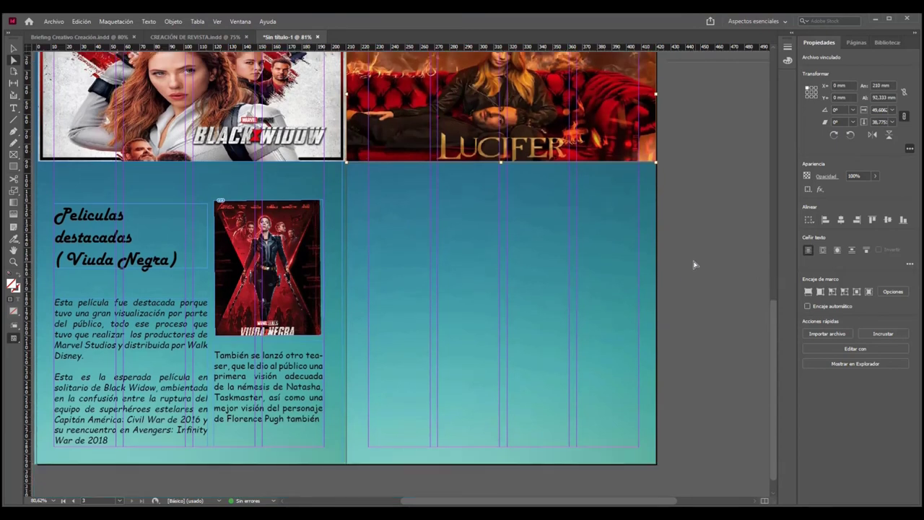
{"action": "scroll", "coordinate": [693, 262], "scroll_direction": "down", "scroll_amount": 1}
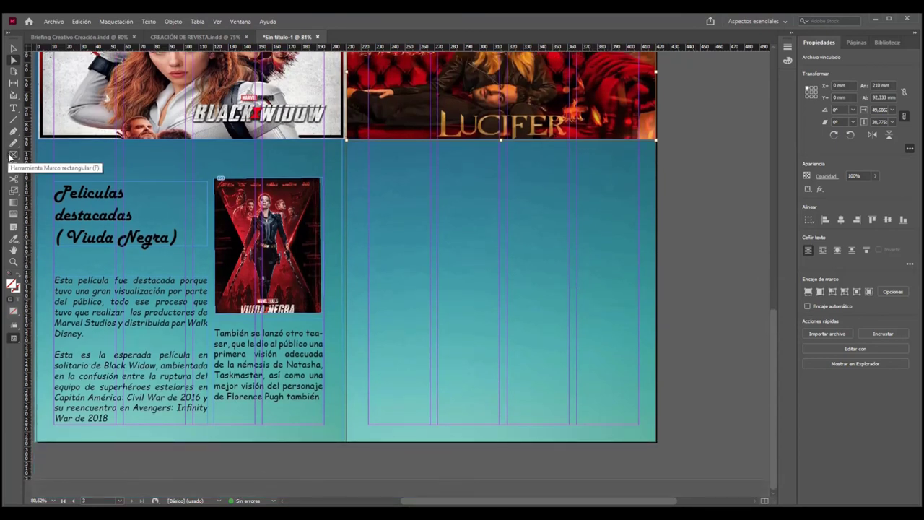
{"action": "left_click", "coordinate": [133, 219]}
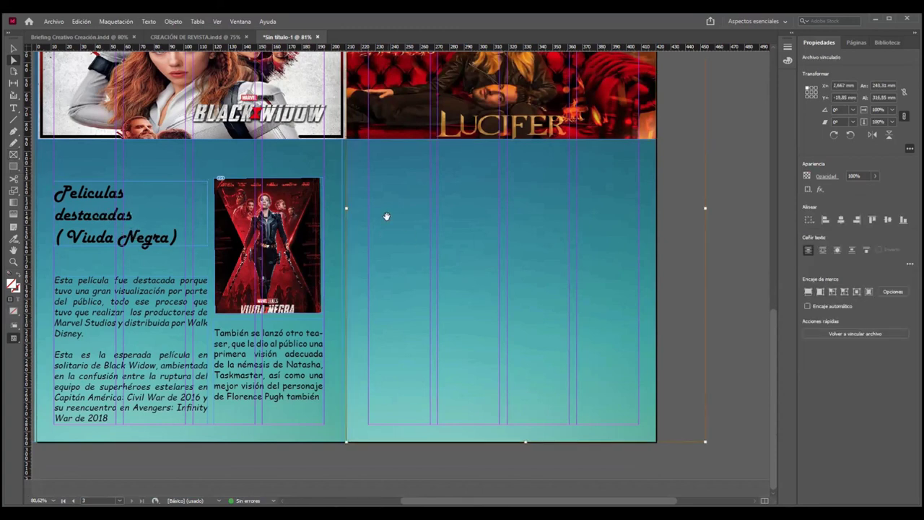
{"action": "key", "text": "ctrl+v"}
{"action": "left_click_drag", "start_coordinate": [417, 268], "coordinate": [420, 231]}
Replace the copied heading's text with "Series dentro de los 10 top de netflix".
{"action": "double_click", "coordinate": [479, 242]}
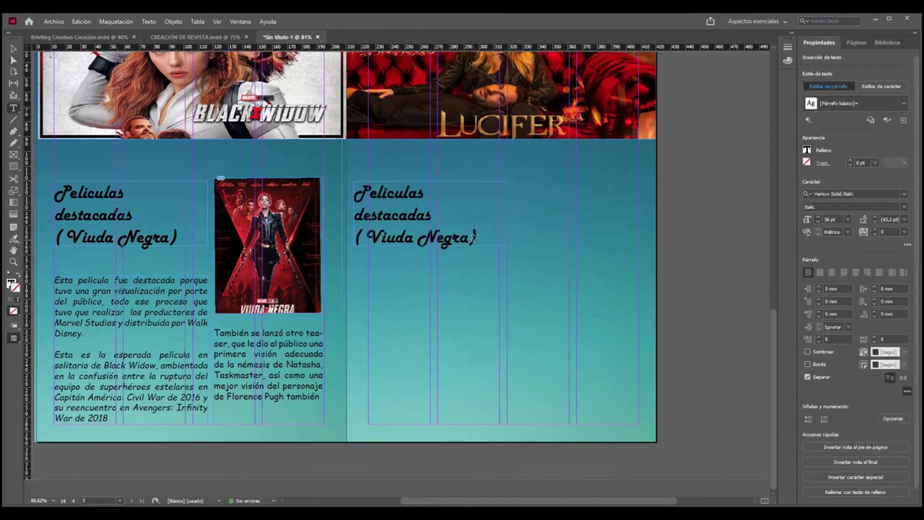
{"action": "left_click_drag", "start_coordinate": [471, 238], "coordinate": [356, 196]}
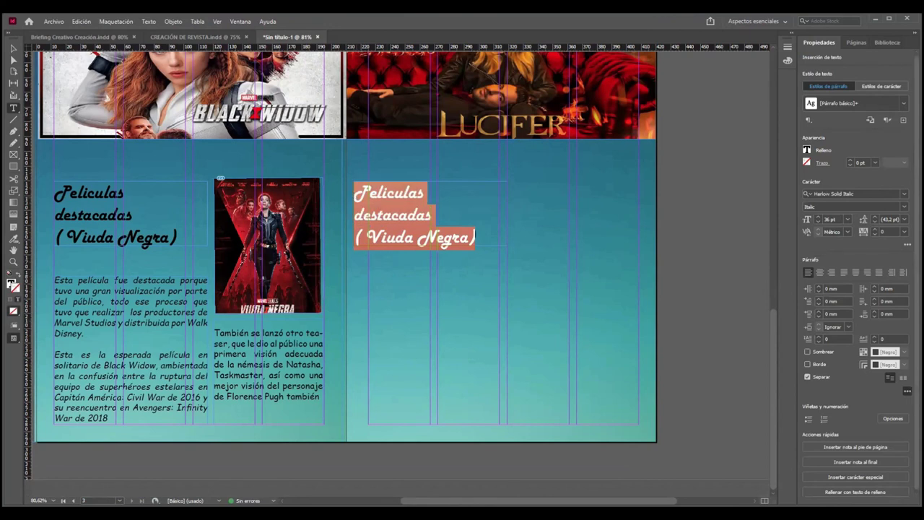
{"action": "key", "text": "BackSpace"}
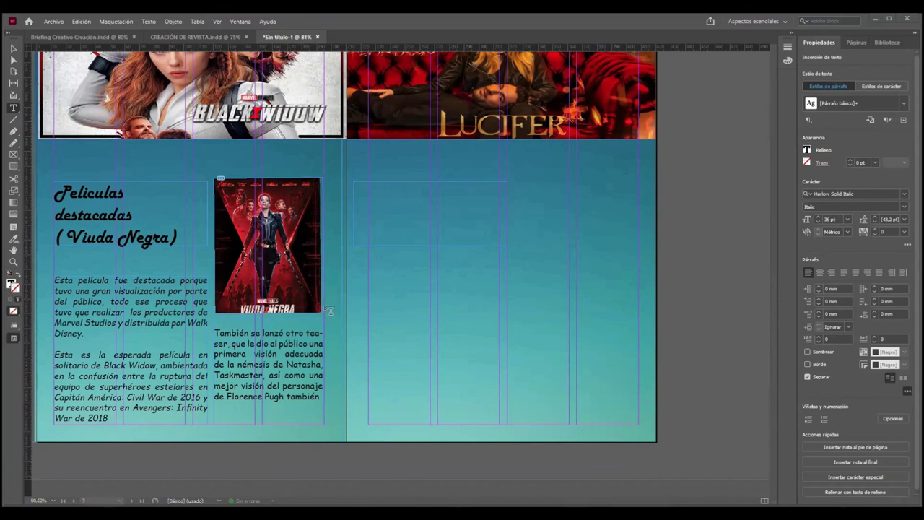
{"action": "key", "text": "ctrl+v"}
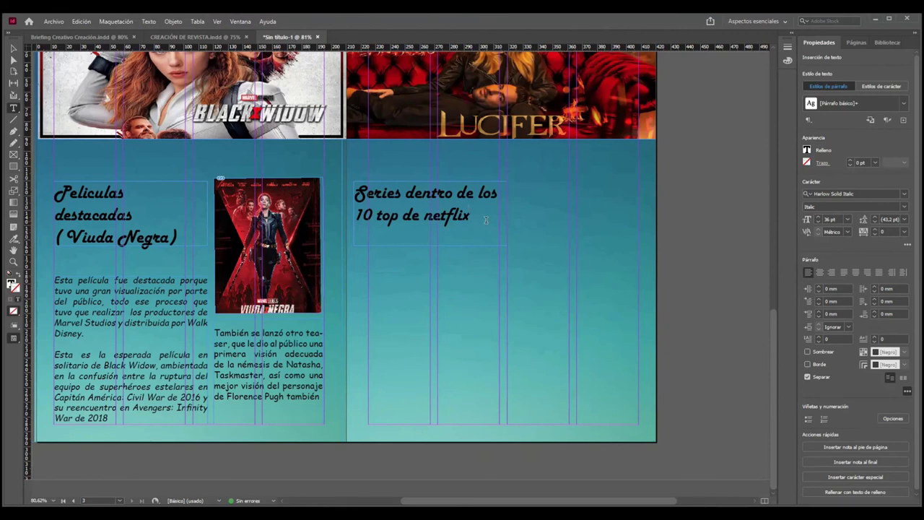
{"action": "left_click_drag", "start_coordinate": [486, 219], "coordinate": [343, 194]}
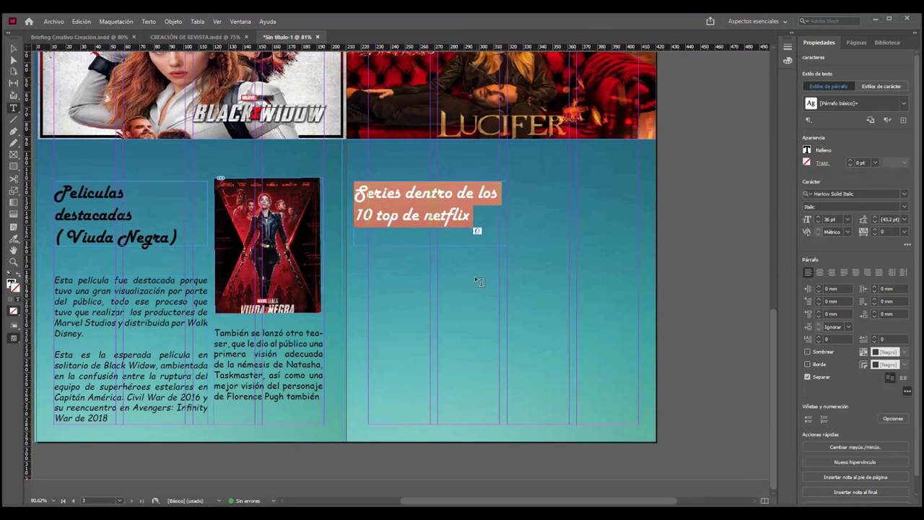
{"action": "left_click", "coordinate": [415, 291]}
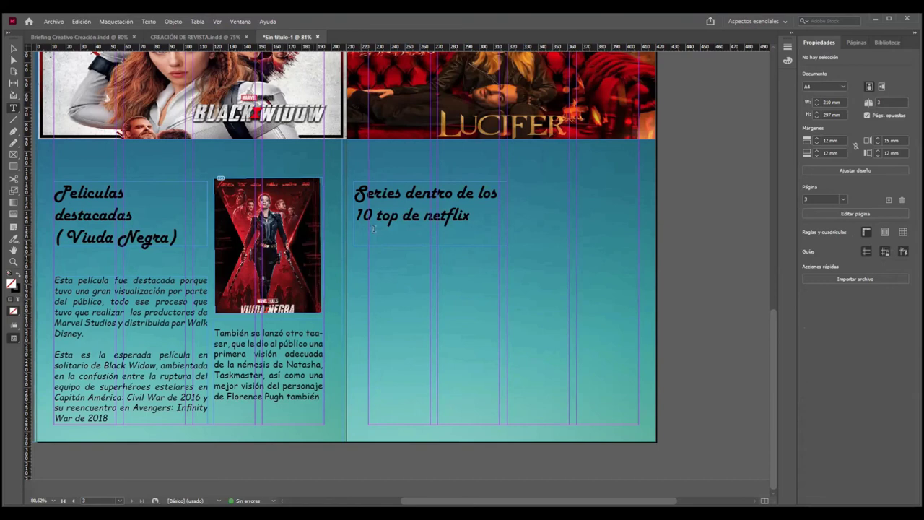
{"action": "left_click", "coordinate": [419, 246]}
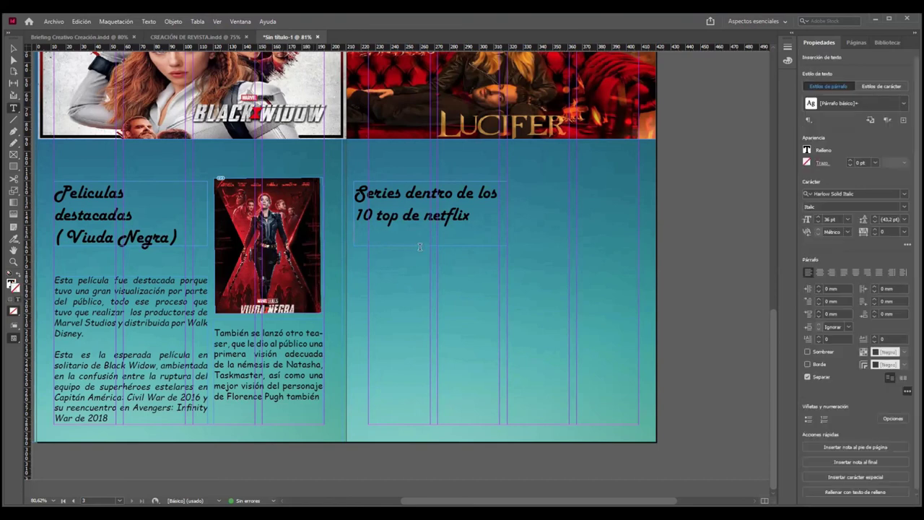
Draw two stacked rectangular image frames along the Lucifer page's right margin, the upper one about 54.7 × 69.7 mm and the lower reaching the bottom margin.
{"action": "left_click", "coordinate": [13, 154]}
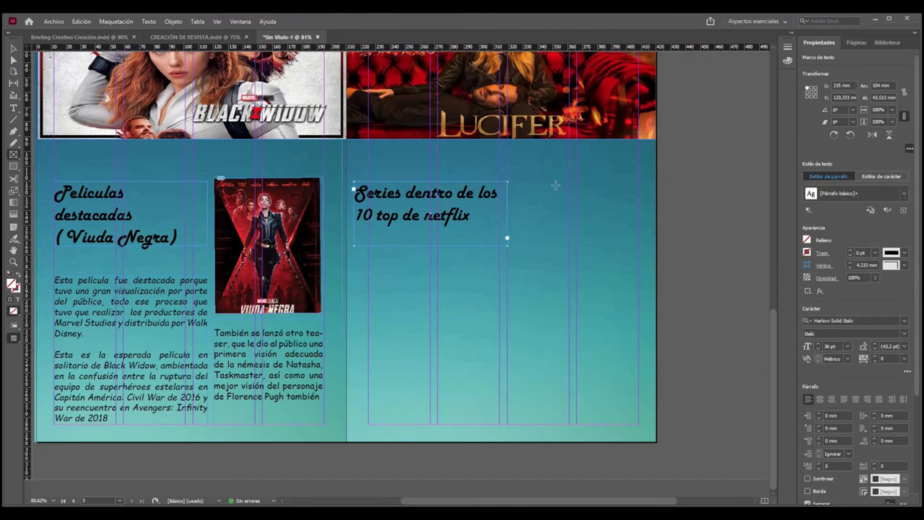
{"action": "left_click_drag", "start_coordinate": [556, 182], "coordinate": [635, 286]}
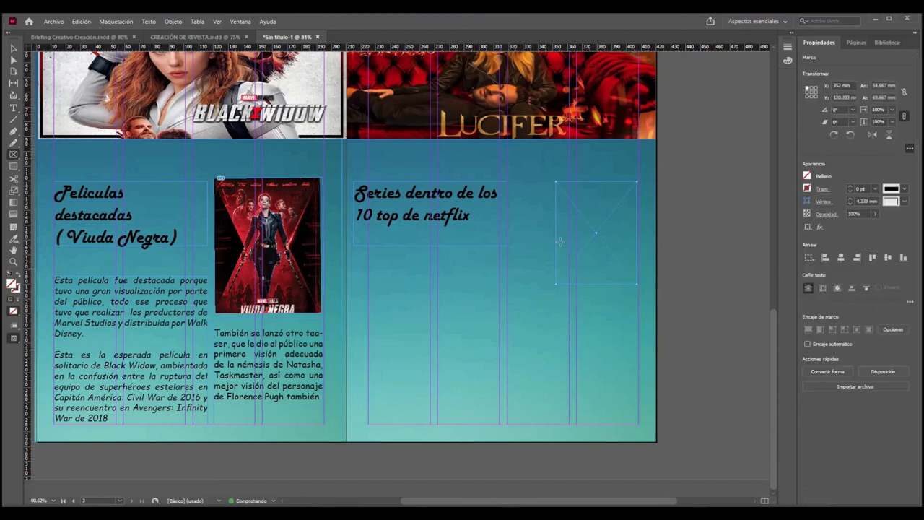
{"action": "left_click_drag", "start_coordinate": [568, 286], "coordinate": [637, 425]}
Widen both stacked image frames leftward, bringing the upper one to about 65 mm and the lower one to nearly match.
{"action": "left_click", "coordinate": [13, 48]}
{"action": "left_click_drag", "start_coordinate": [554, 232], "coordinate": [541, 234]}
{"action": "left_click", "coordinate": [560, 346]}
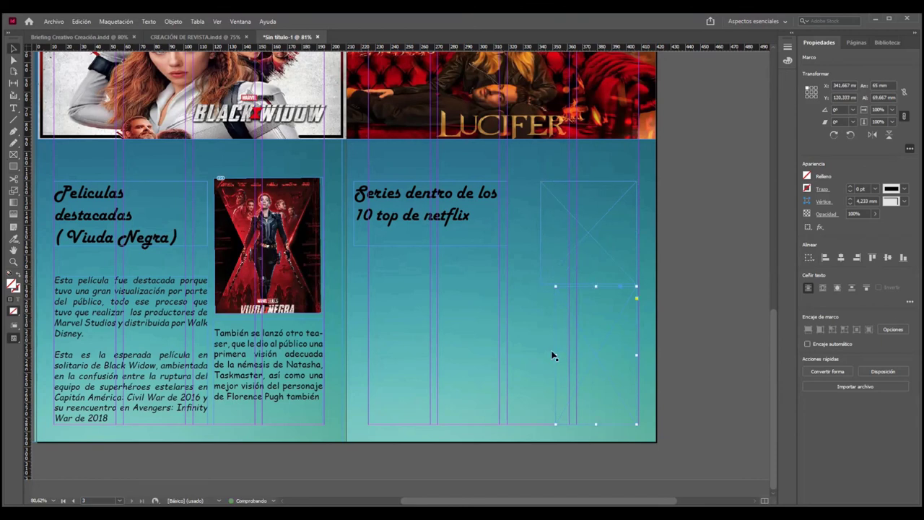
{"action": "left_click_drag", "start_coordinate": [554, 354], "coordinate": [542, 354]}
Place the image Lucifer-Temporada-5-Parte-2-Diciembre-2020-Fecha-de-lanzamiento in the upper of the two stacked frames.
{"action": "left_click", "coordinate": [595, 232]}
{"action": "key", "text": "ctrl+d"}
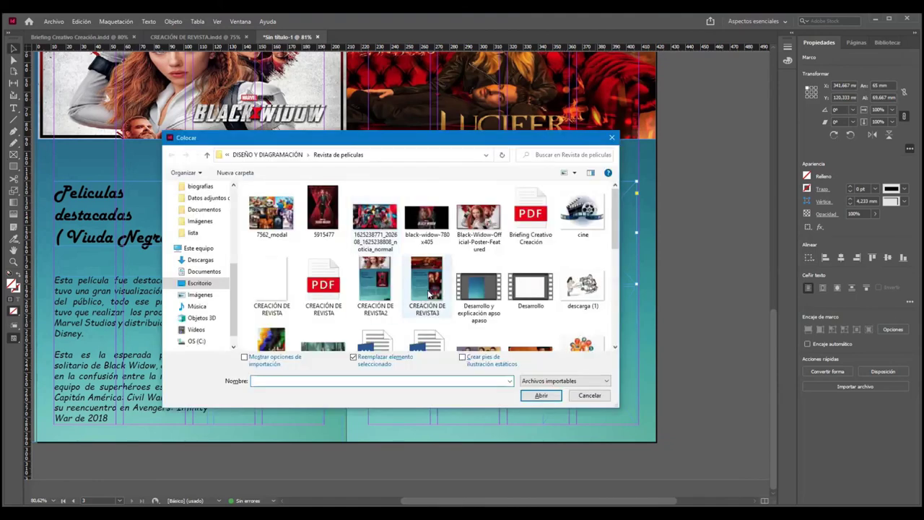
{"action": "scroll", "coordinate": [455, 318], "scroll_direction": "down", "scroll_amount": 3}
{"action": "scroll", "coordinate": [455, 327], "scroll_direction": "down", "scroll_amount": 3}
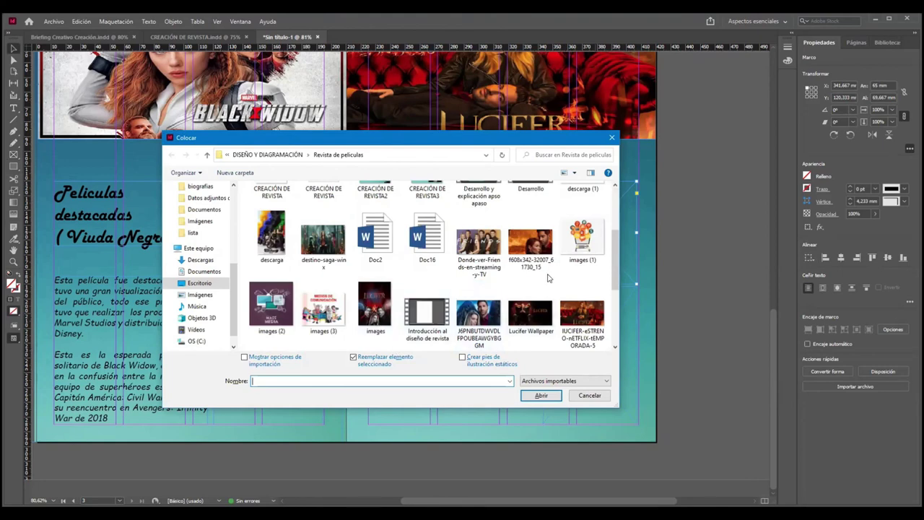
{"action": "scroll", "coordinate": [551, 278], "scroll_direction": "down", "scroll_amount": 3}
{"action": "scroll", "coordinate": [507, 323], "scroll_direction": "down", "scroll_amount": 3}
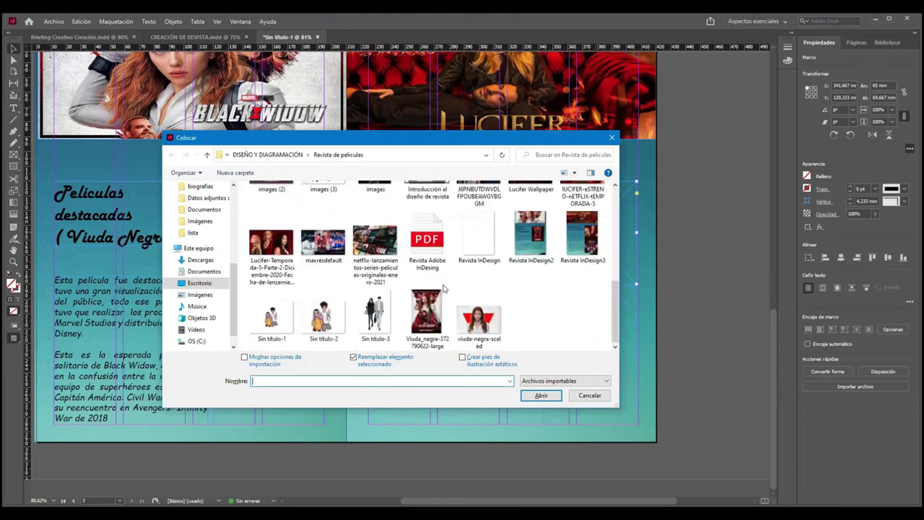
{"action": "left_click", "coordinate": [271, 241]}
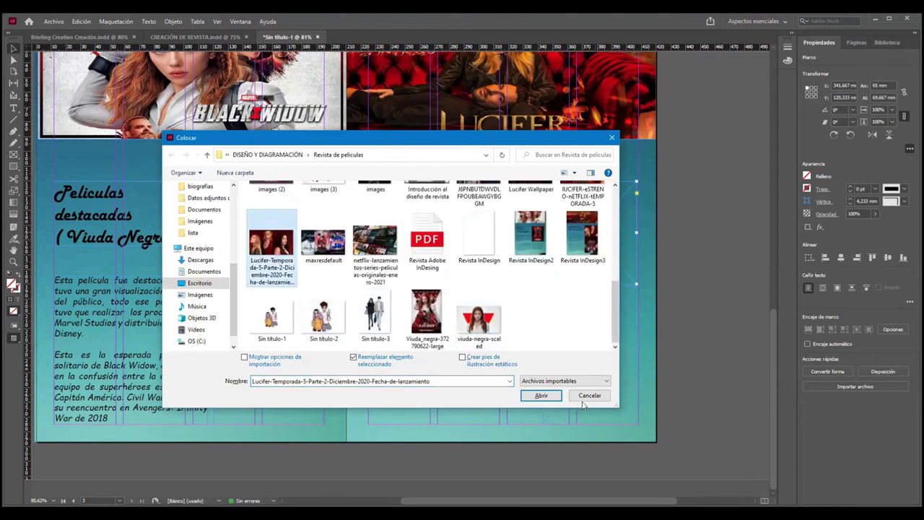
{"action": "left_click", "coordinate": [542, 395]}
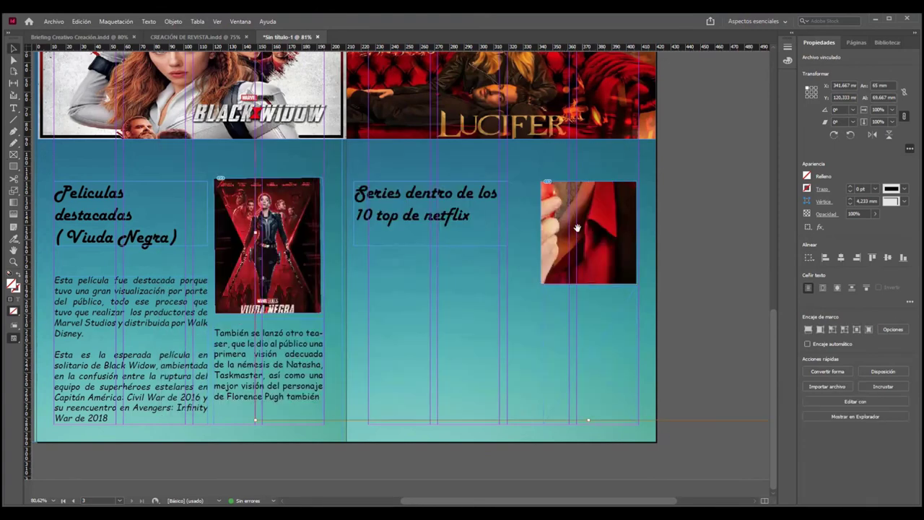
Scale the placed Lucifer cast picture down to about 65 × 69.7 mm so it fits its frame beside the heading.
{"action": "left_click", "coordinate": [577, 228]}
{"action": "key", "text": "a"}
{"action": "left_click_drag", "start_coordinate": [562, 219], "coordinate": [723, 397]}
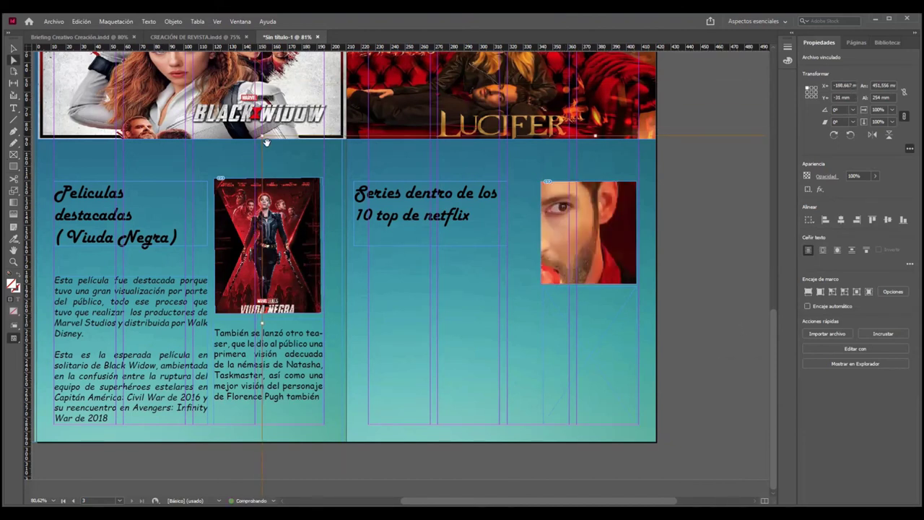
{"action": "left_click_drag", "start_coordinate": [261, 137], "coordinate": [543, 183]}
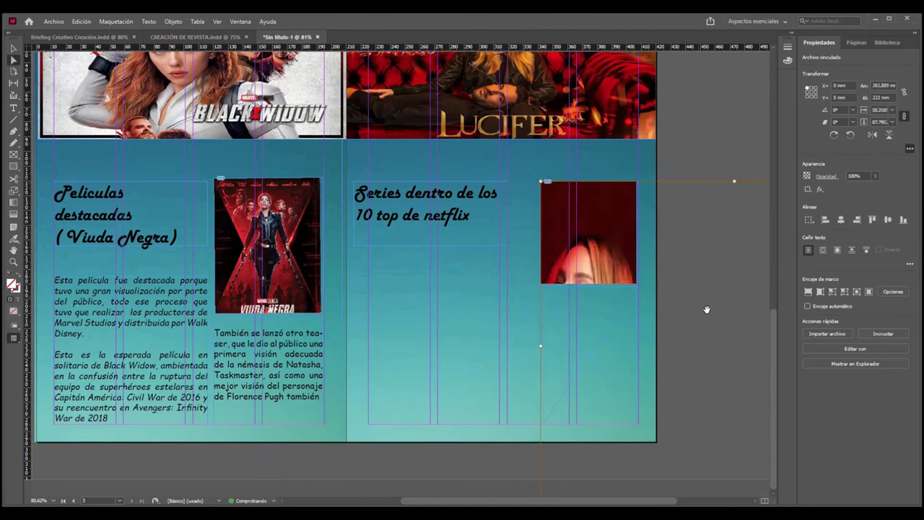
{"action": "left_click_drag", "start_coordinate": [570, 292], "coordinate": [501, 271]}
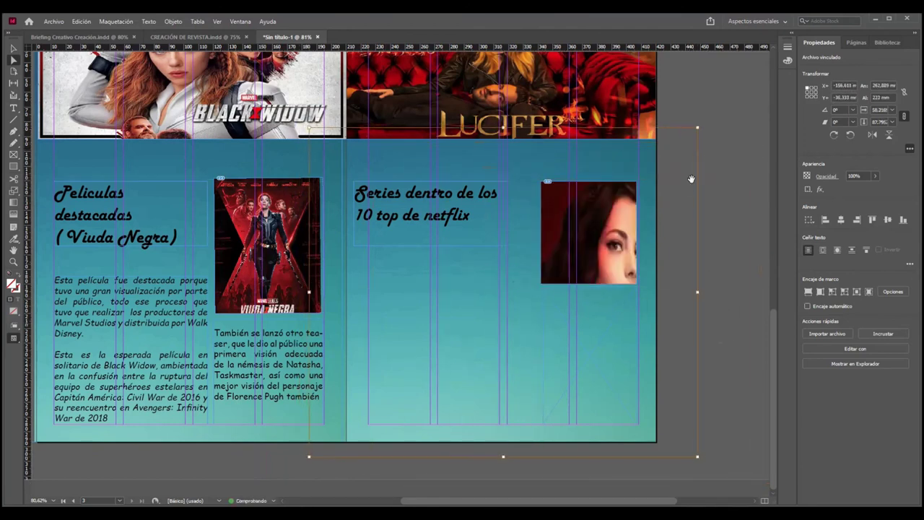
{"action": "left_click_drag", "start_coordinate": [696, 128], "coordinate": [635, 180]}
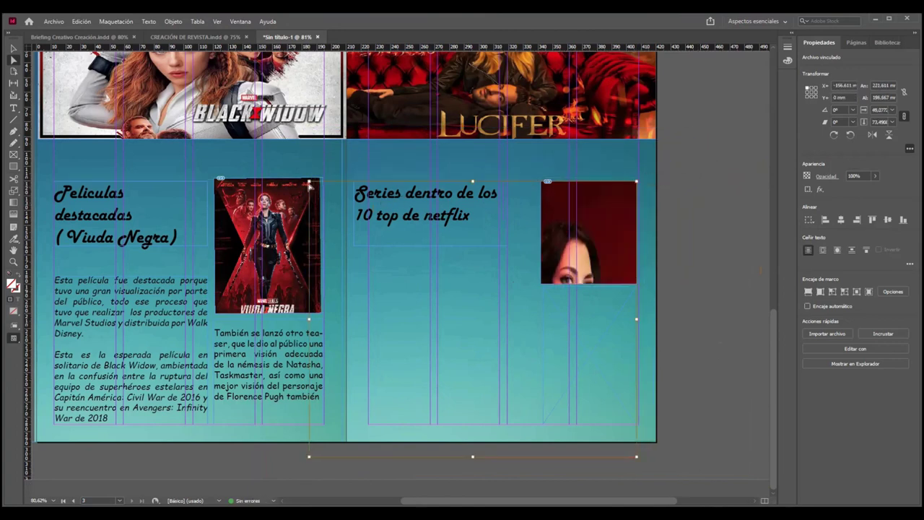
{"action": "left_click_drag", "start_coordinate": [308, 182], "coordinate": [541, 182]}
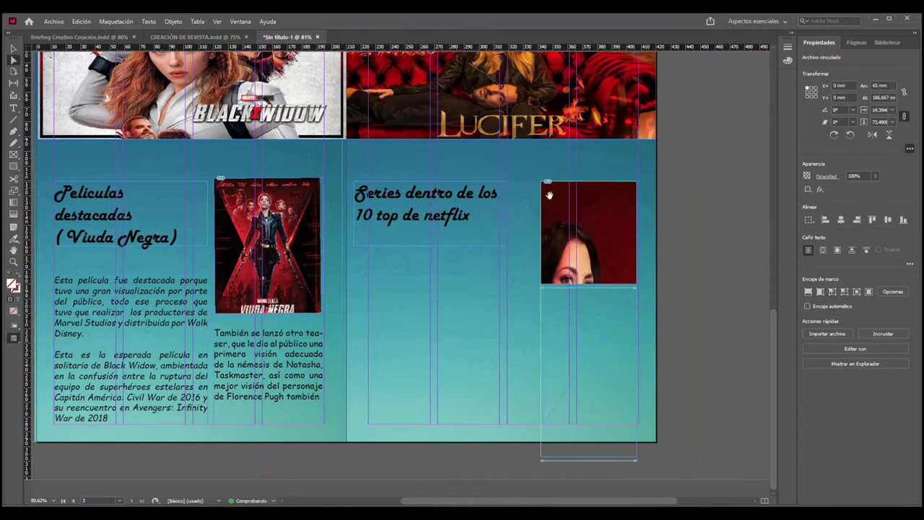
{"action": "left_click_drag", "start_coordinate": [635, 457], "coordinate": [635, 282]}
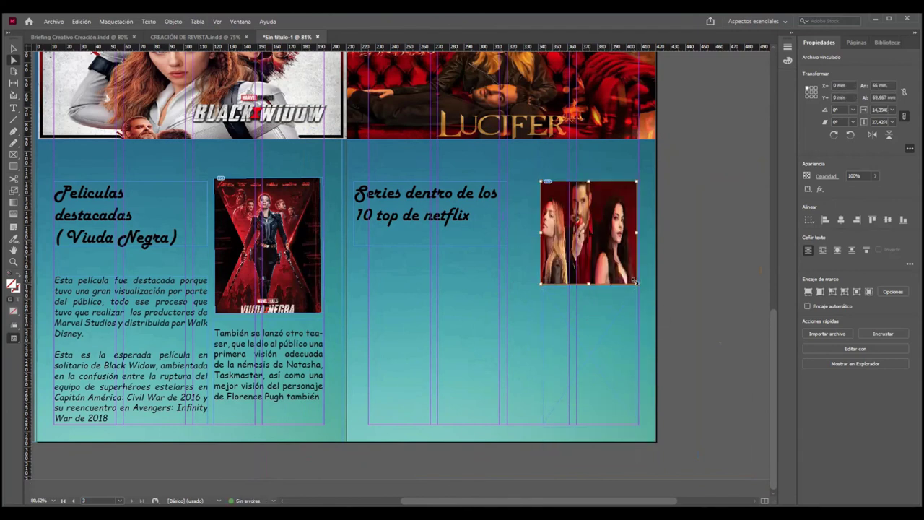
Shift the cast picture slightly within its frame and stretch it to about 86 mm wide.
{"action": "left_click_drag", "start_coordinate": [606, 236], "coordinate": [614, 241]}
{"action": "left_click_drag", "start_coordinate": [553, 229], "coordinate": [542, 230]}
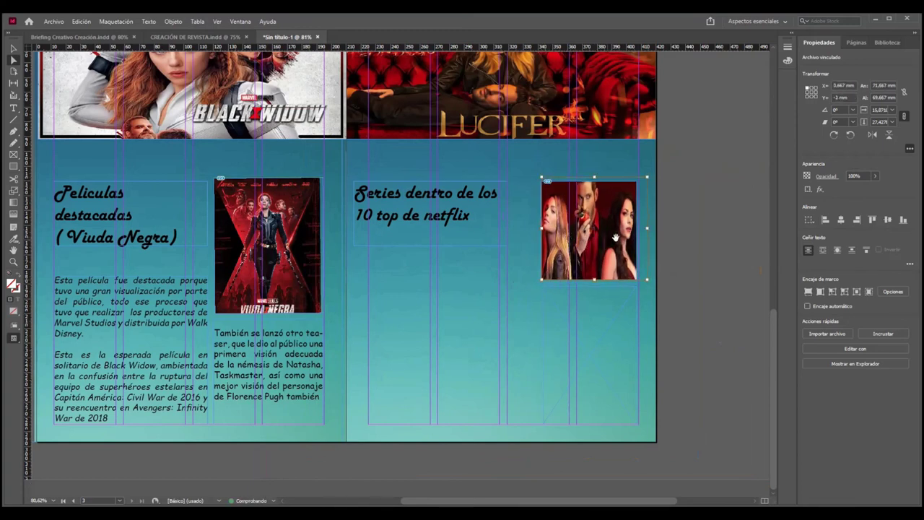
{"action": "left_click", "coordinate": [705, 216]}
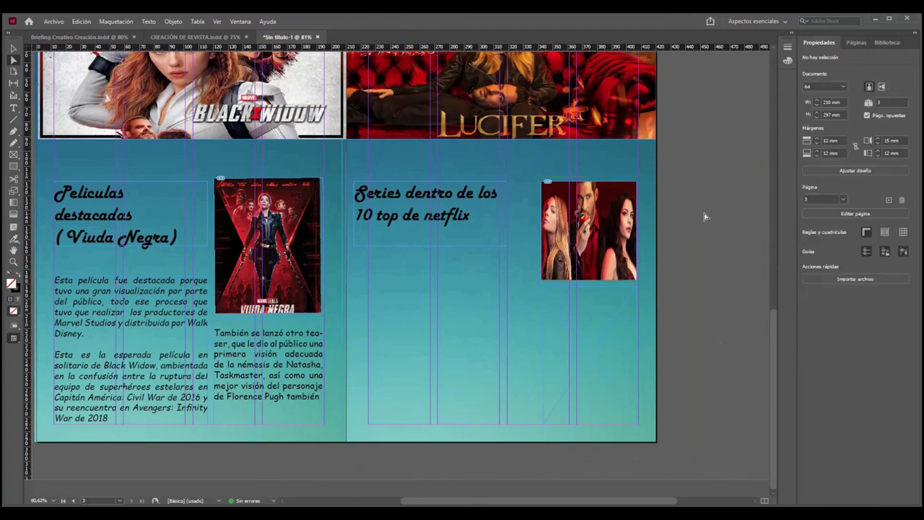
{"action": "left_click", "coordinate": [588, 215]}
{"action": "left_click_drag", "start_coordinate": [646, 228], "coordinate": [668, 228]}
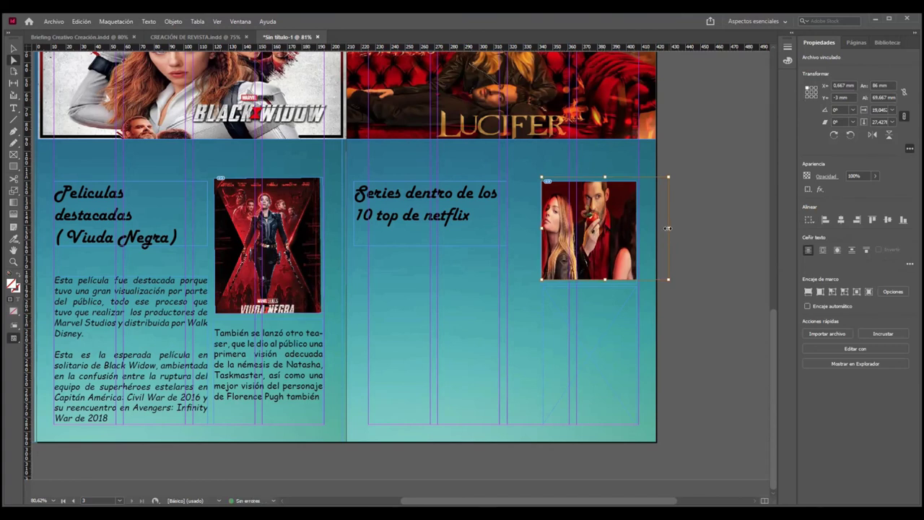
Stretch the Lucifer cast picture within its frame to about 94 mm wide.
{"action": "left_click_drag", "start_coordinate": [673, 228], "coordinate": [679, 228]}
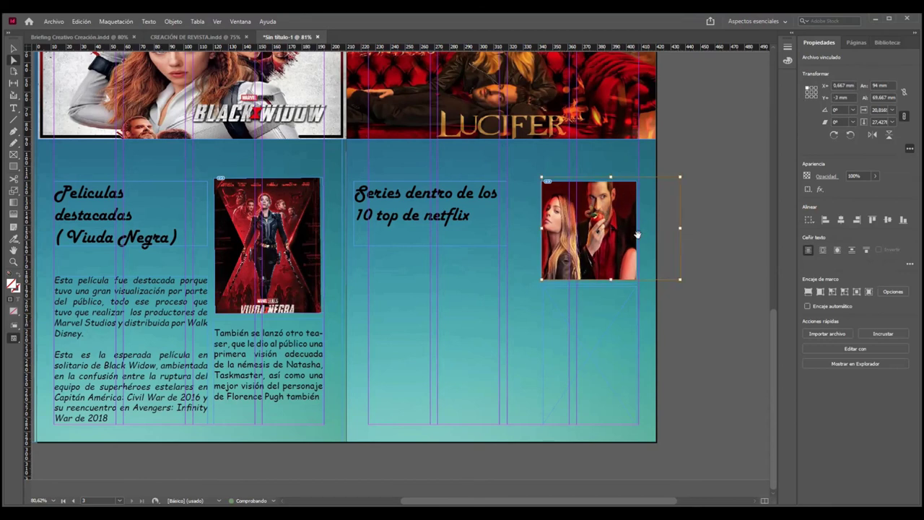
{"action": "left_click", "coordinate": [701, 208]}
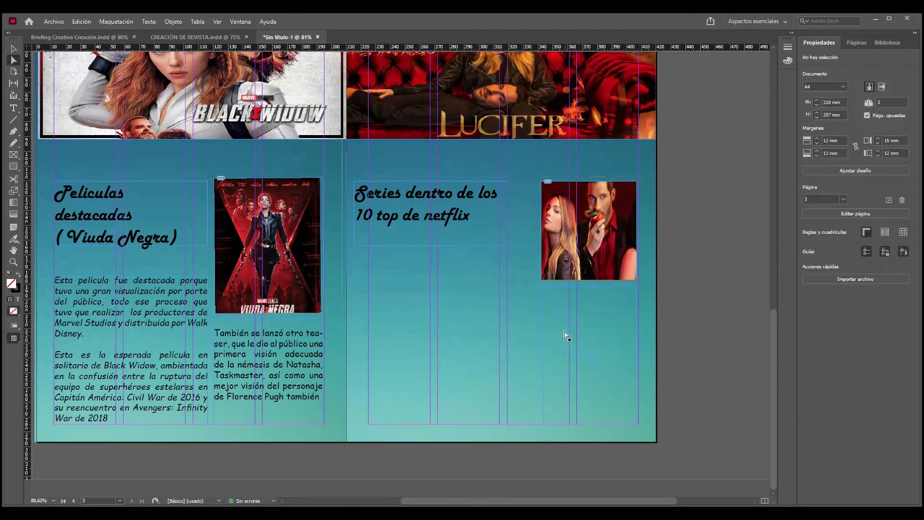
Place the Lucifer poster file named images in the lower of the two stacked frames.
{"action": "key", "text": "ctrl+d"}
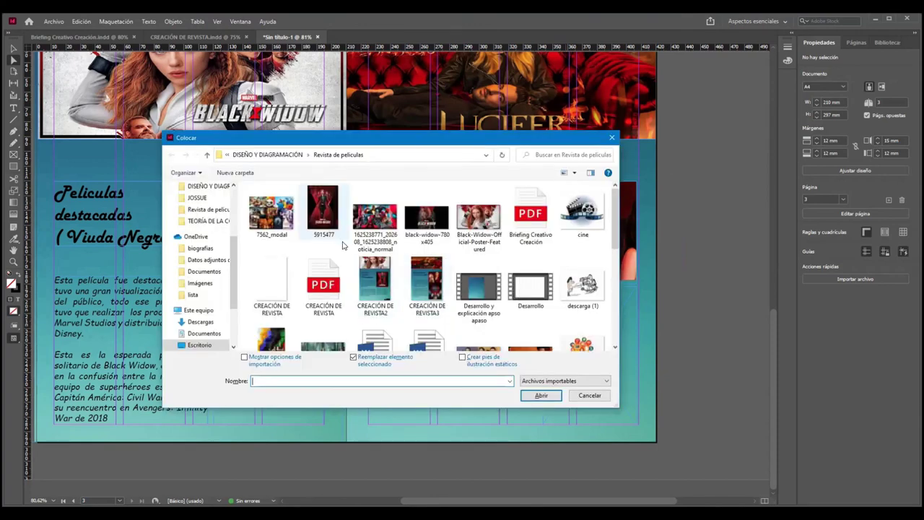
{"action": "scroll", "coordinate": [344, 246], "scroll_direction": "down", "scroll_amount": 3}
{"action": "scroll", "coordinate": [375, 246], "scroll_direction": "down", "scroll_amount": 1}
{"action": "left_click", "coordinate": [386, 246]}
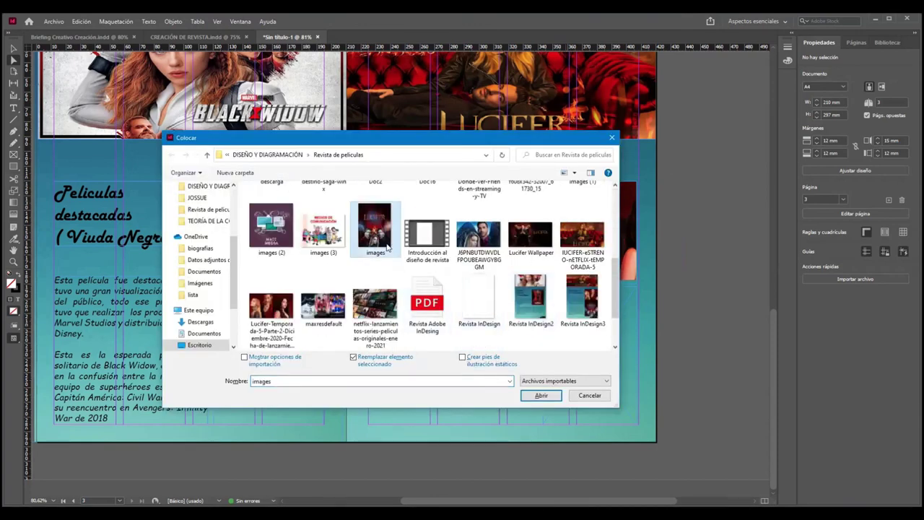
{"action": "left_click", "coordinate": [541, 395]}
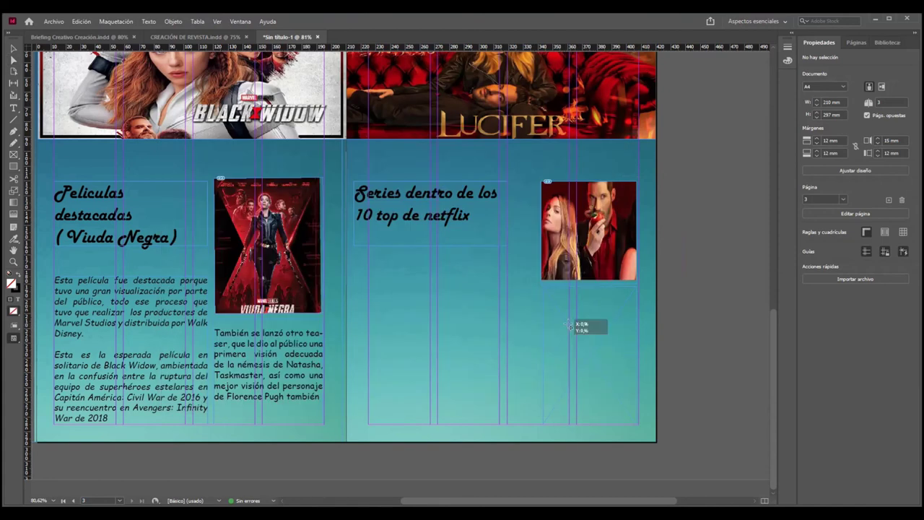
{"action": "left_click", "coordinate": [570, 326]}
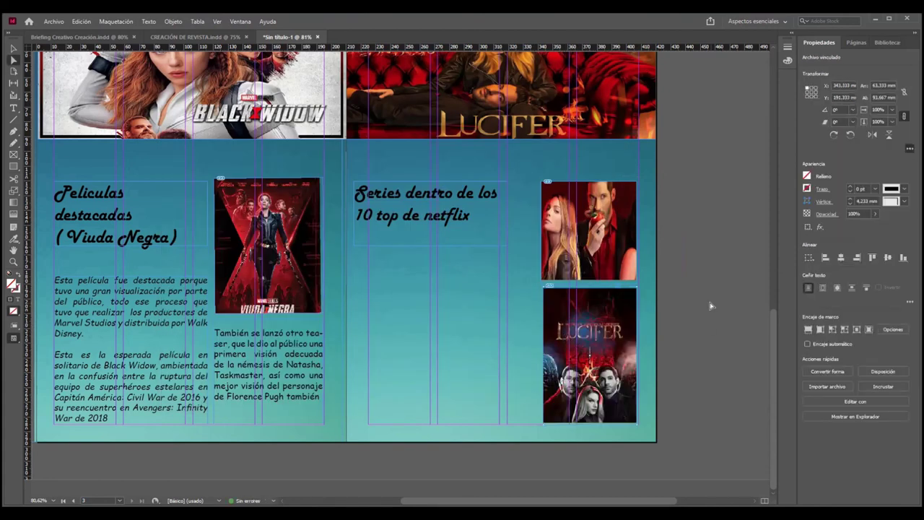
Shift the Lucifer poster down within its frame and enlarge the frame to 65 × 97 mm to meet the upper one.
{"action": "left_click", "coordinate": [552, 295]}
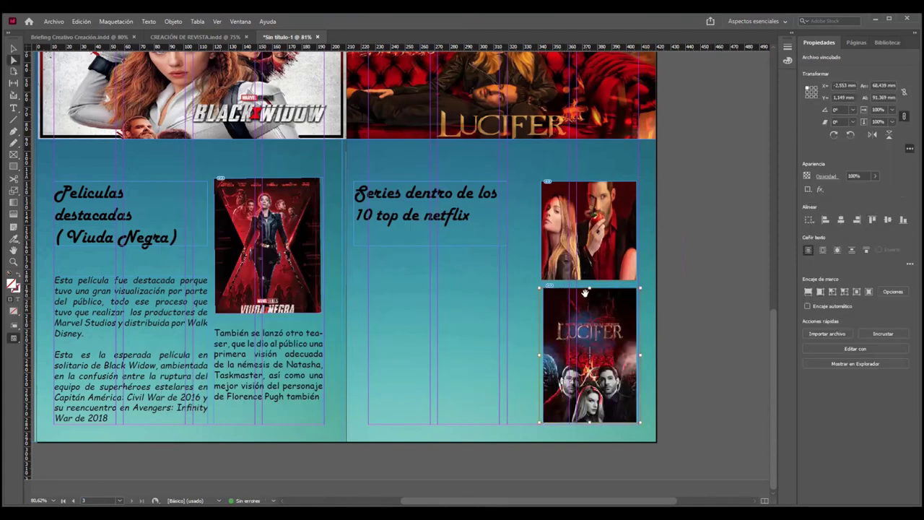
{"action": "left_click_drag", "start_coordinate": [584, 304], "coordinate": [575, 333]}
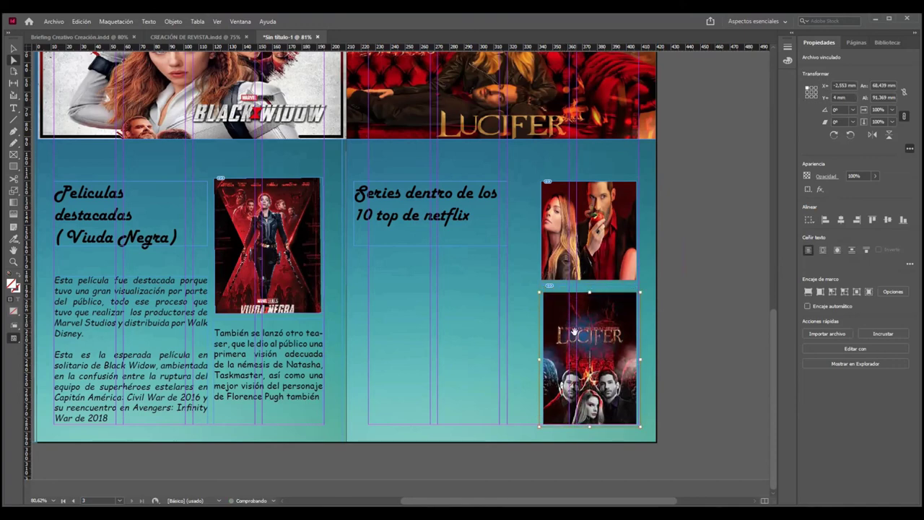
{"action": "left_click", "coordinate": [562, 293]}
{"action": "left_click", "coordinate": [13, 48]}
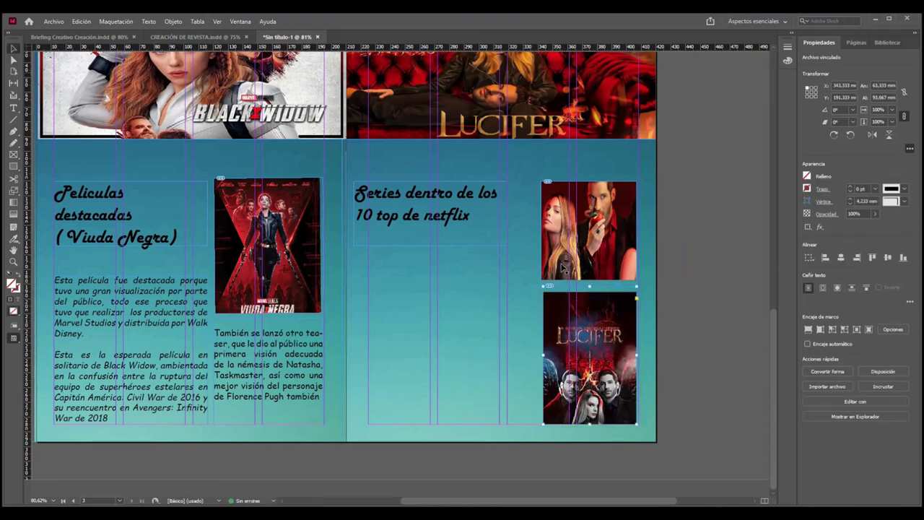
{"action": "left_click_drag", "start_coordinate": [543, 285], "coordinate": [541, 286]}
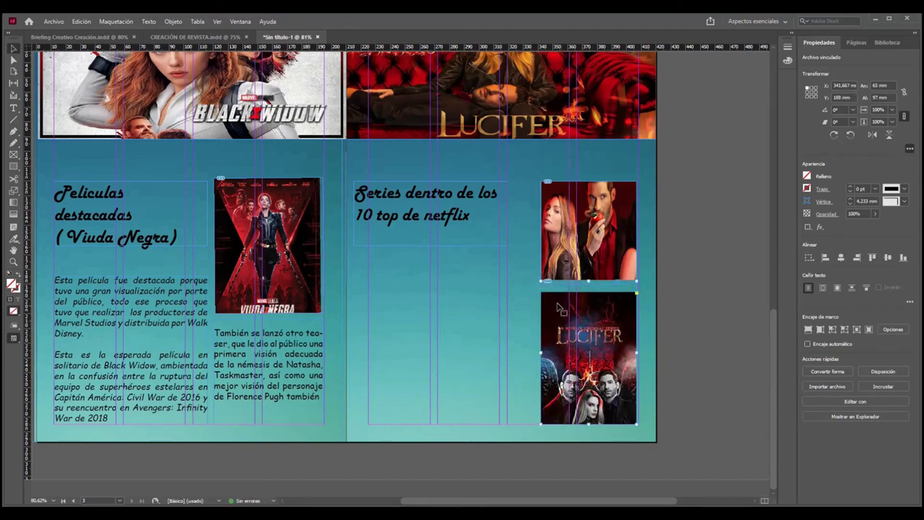
Enlarge the poster picture to about 67.6 × 98.7 mm so it fills its frame up to the top edge.
{"action": "left_click", "coordinate": [13, 59]}
{"action": "left_click", "coordinate": [590, 328]}
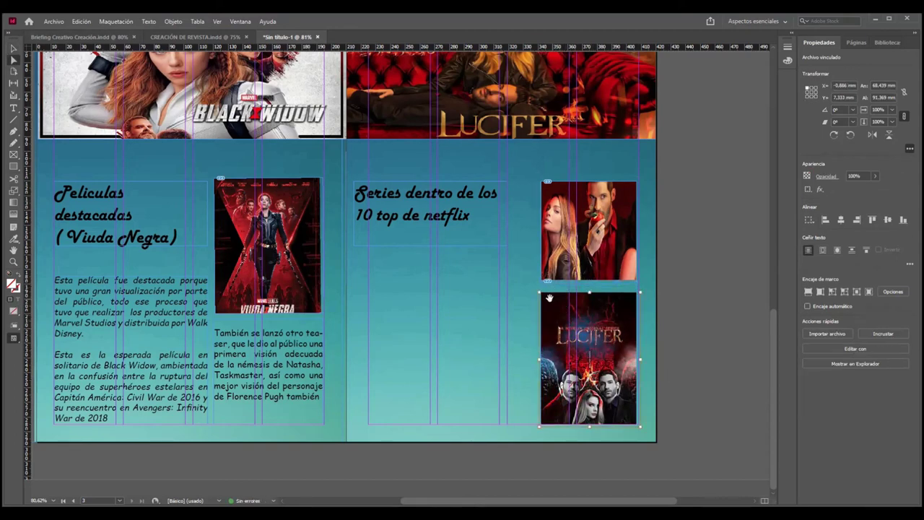
{"action": "left_click_drag", "start_coordinate": [540, 285], "coordinate": [591, 281]}
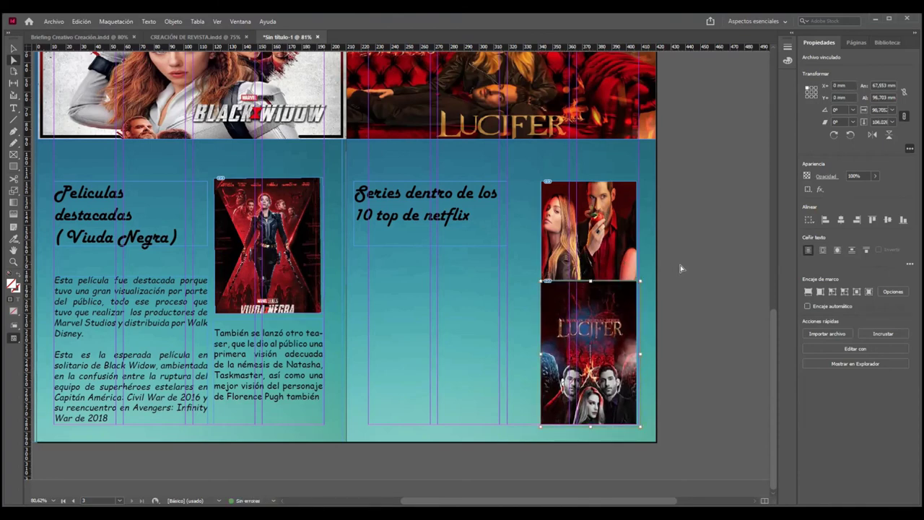
{"action": "left_click", "coordinate": [703, 270]}
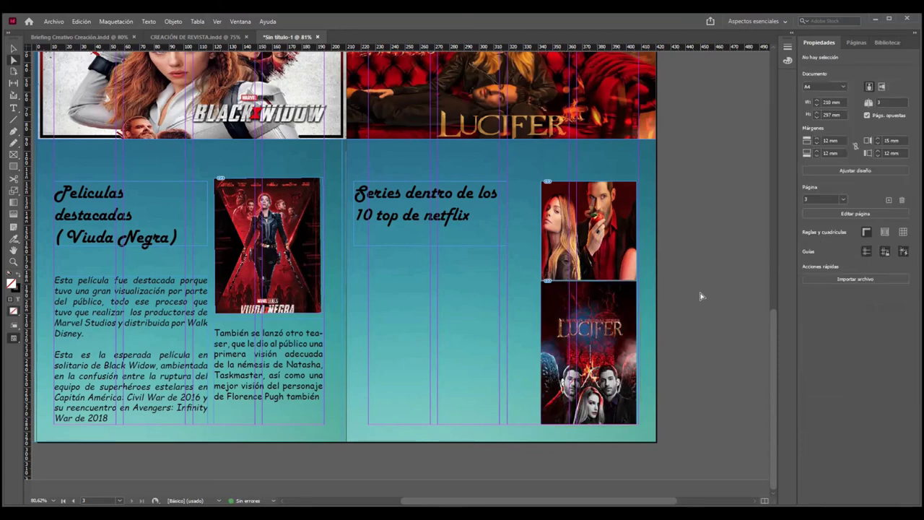
Stretch the cast picture downward to about 72.7 mm high so it covers the bottom of its frame.
{"action": "left_click", "coordinate": [581, 272]}
{"action": "left_click_drag", "start_coordinate": [610, 280], "coordinate": [611, 281]}
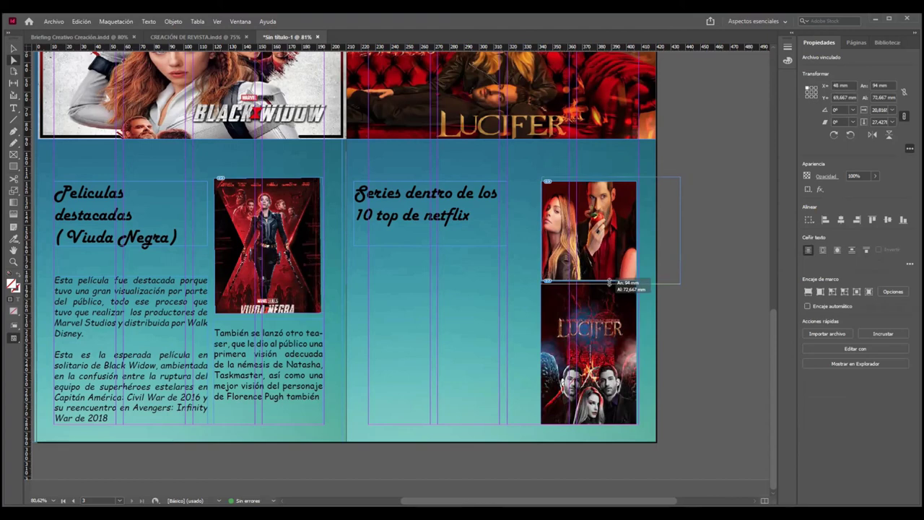
{"action": "left_click", "coordinate": [717, 301]}
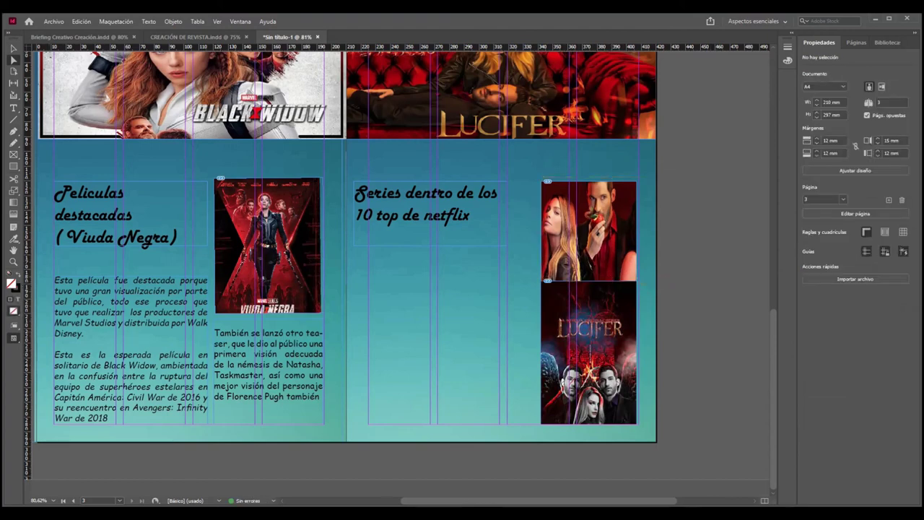
Draw a text frame beneath the Series heading and align its left edge to the margin, making it about 94 × 97 mm.
{"action": "left_click", "coordinate": [13, 108]}
{"action": "left_click_drag", "start_coordinate": [358, 280], "coordinate": [508, 426]}
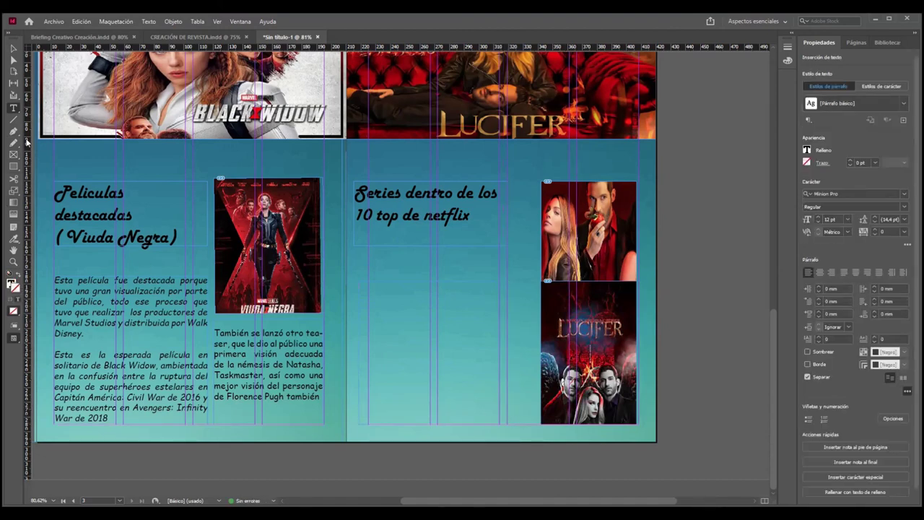
{"action": "left_click", "coordinate": [13, 48]}
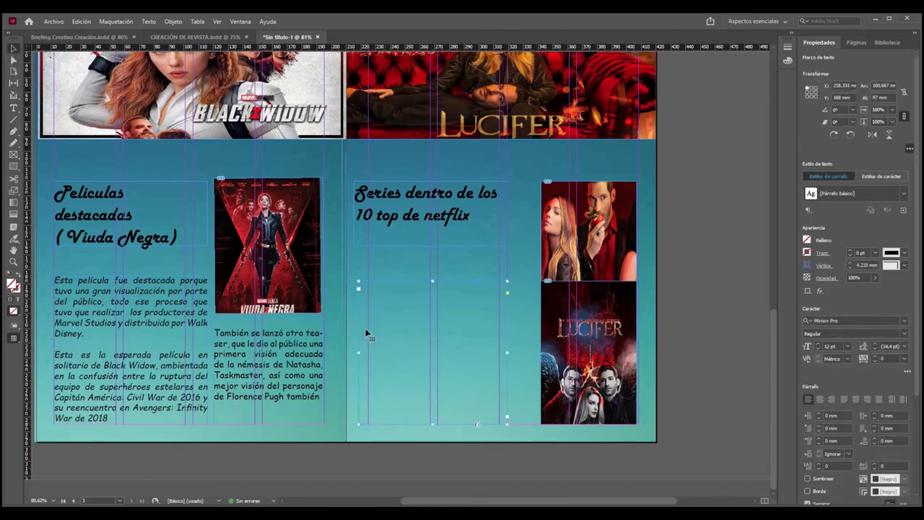
{"action": "left_click_drag", "start_coordinate": [358, 353], "coordinate": [369, 353]}
Align the Series heading frame's left edge to the margin and widen it to about 108.3 mm.
{"action": "left_click", "coordinate": [353, 229]}
{"action": "left_click_drag", "start_coordinate": [353, 213], "coordinate": [368, 214]}
{"action": "left_click_drag", "start_coordinate": [507, 214], "coordinate": [528, 213]}
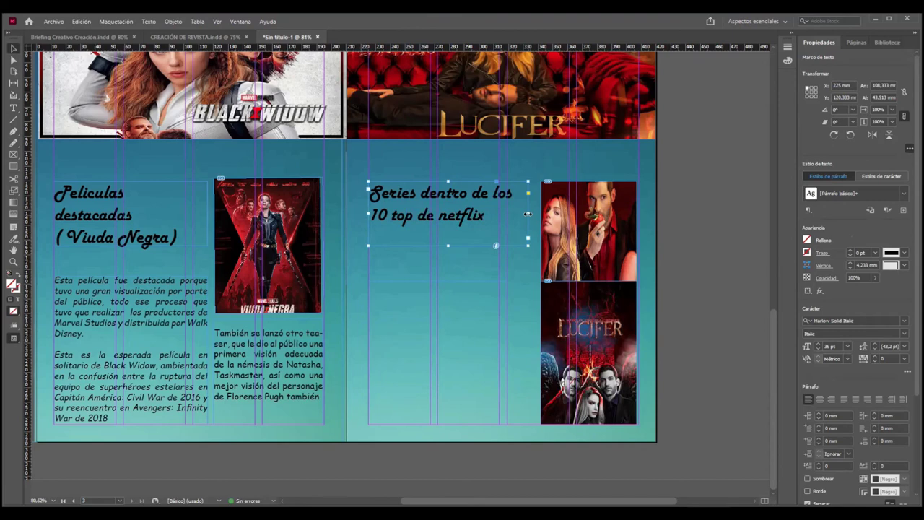
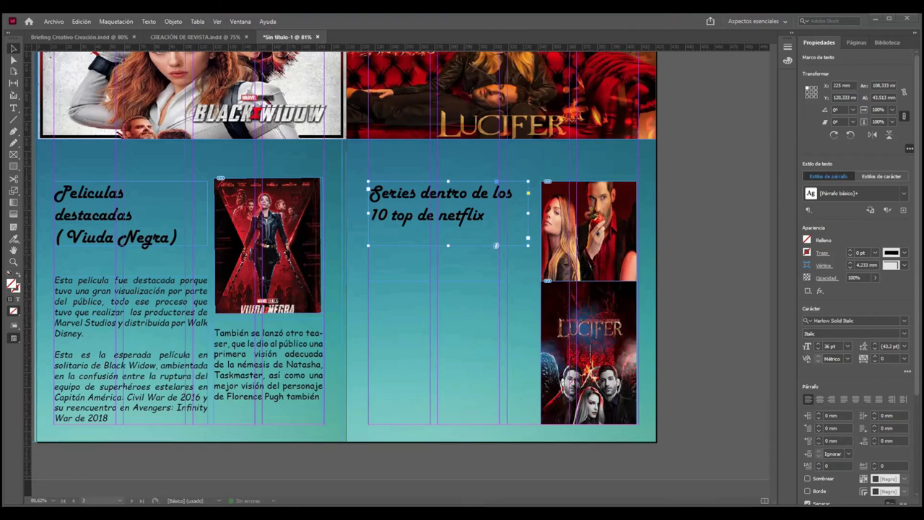
{"action": "left_click", "coordinate": [387, 295]}
{"action": "key", "text": "ctrl+v"}
{"action": "key", "text": "ctrl+z"}
Insert the two-paragraph body text beginning "Lo más Interesante dentro de esta serie" in the frame below the Series heading.
{"action": "key", "text": "t"}
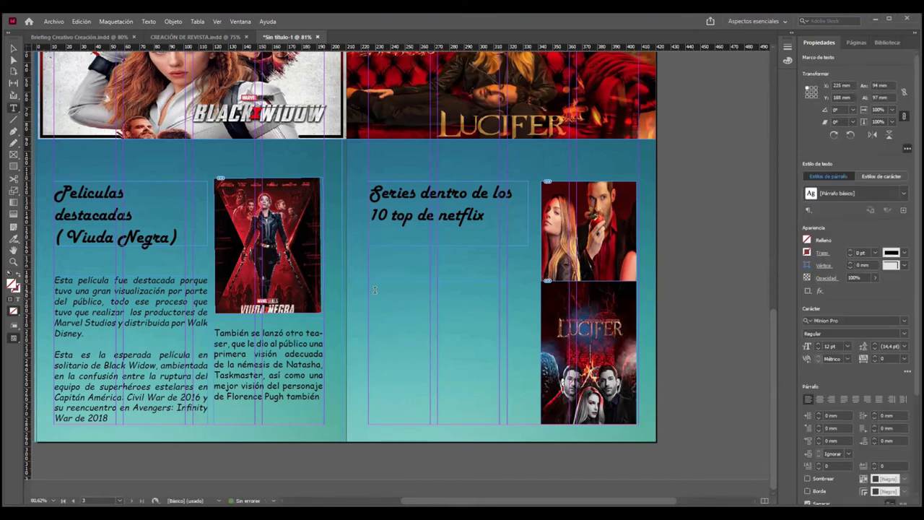
{"action": "left_click", "coordinate": [375, 290]}
{"action": "type", "text": "Lo más Interesante dentro de esta serie que destaca en el top 10 fue como se desarrolló de lo interesante, lo mejor de esta última temporada, al parecer no solo se quedara así sino avanzará y dará nuevas fechas de publicaciones de temporadas.  A pesar de lo previsto fue una serie rechazada por Fox, pero en ese trayecto la rescató el entretenimiento de Netflix, lo mejor de esta sección y de esta serie que se destacó y creció a la plataforma y ahora que recién se estrenó la 5 temporada y que se ha dado en posición como la más vista del momento."}
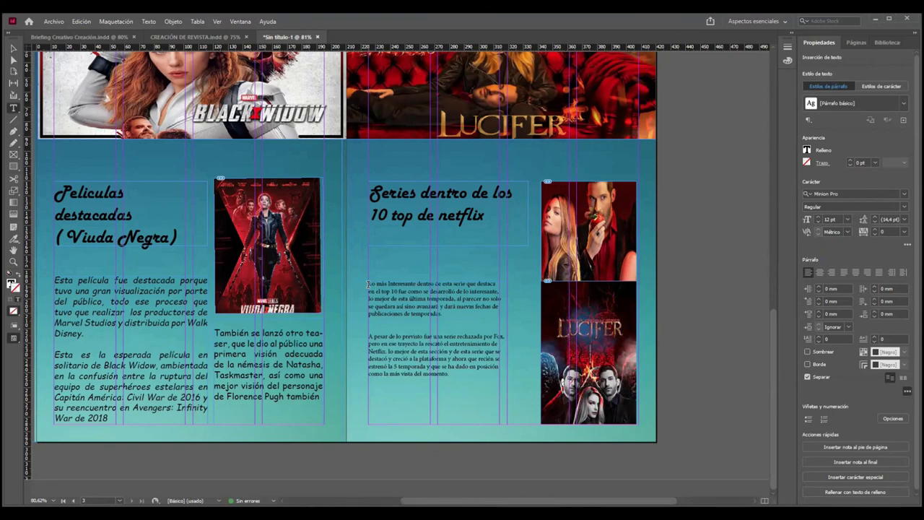
Change the font of both Lucifer body paragraphs to Comic Sans MS.
{"action": "left_click_drag", "start_coordinate": [368, 283], "coordinate": [489, 385]}
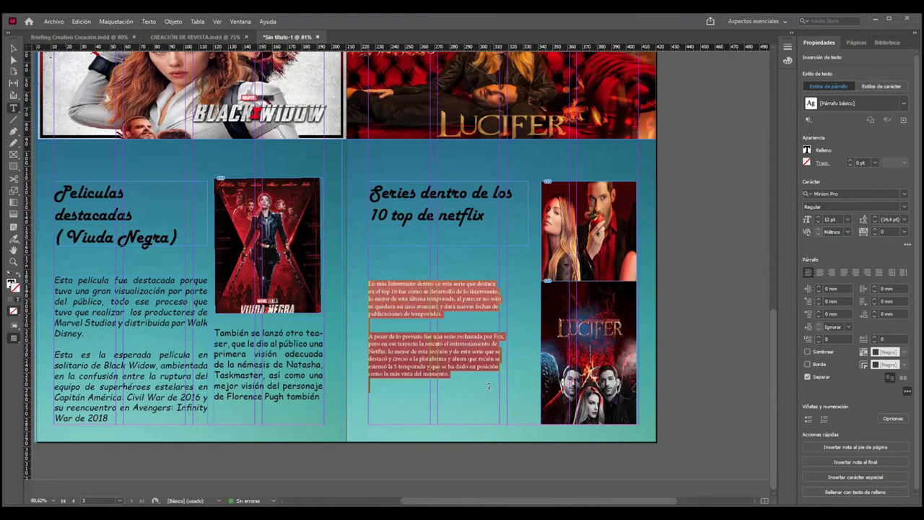
{"action": "left_click", "coordinate": [903, 196]}
{"action": "scroll", "coordinate": [851, 369], "scroll_direction": "up", "scroll_amount": 3}
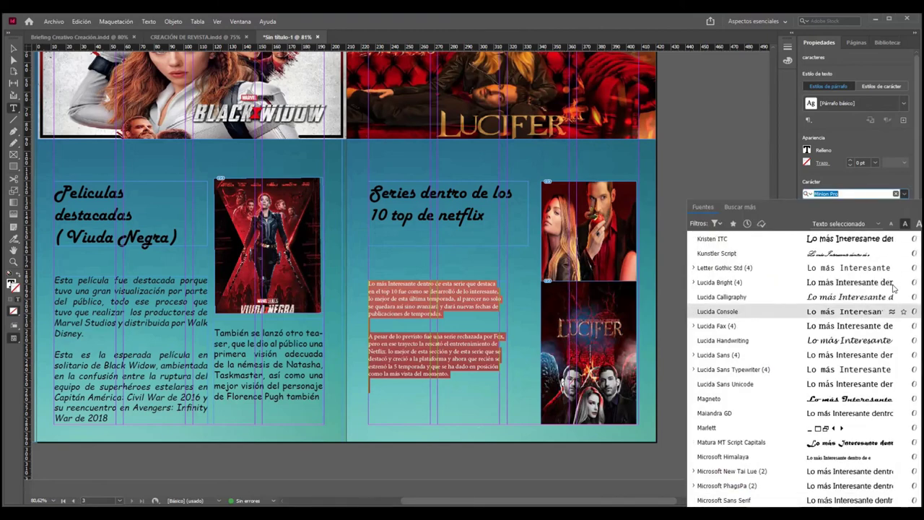
{"action": "scroll", "coordinate": [852, 369], "scroll_direction": "up", "scroll_amount": 10}
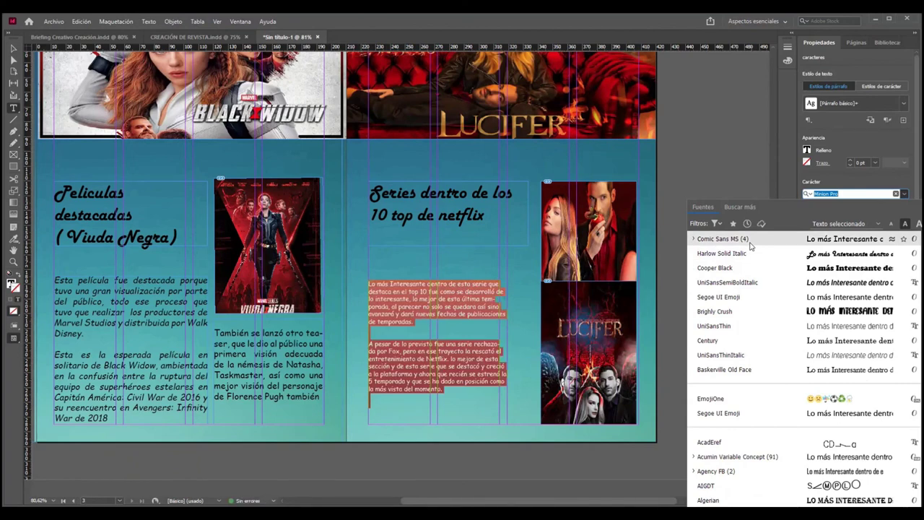
{"action": "left_click", "coordinate": [749, 246]}
Set the Lucifer body text to 17 pt and justify it with the last line aligned left.
{"action": "left_click", "coordinate": [831, 218]}
{"action": "type", "text": "13pt"}
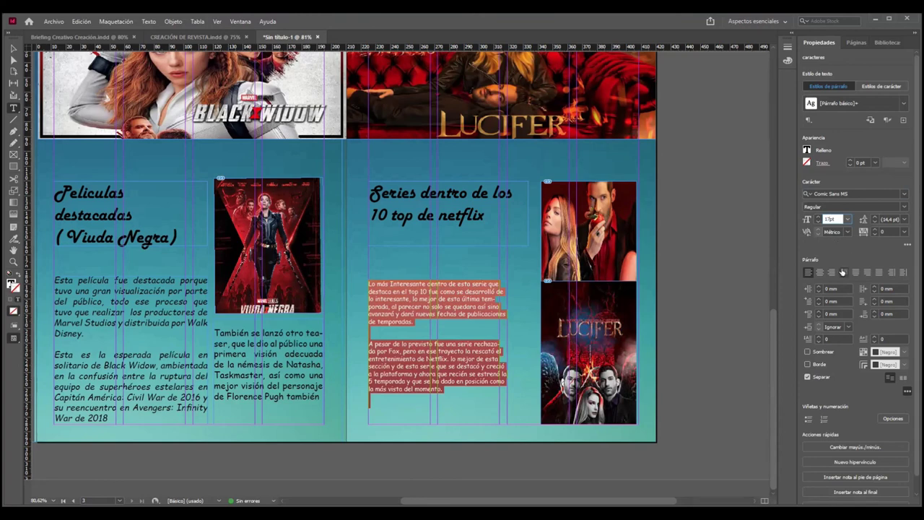
{"action": "left_click", "coordinate": [843, 272]}
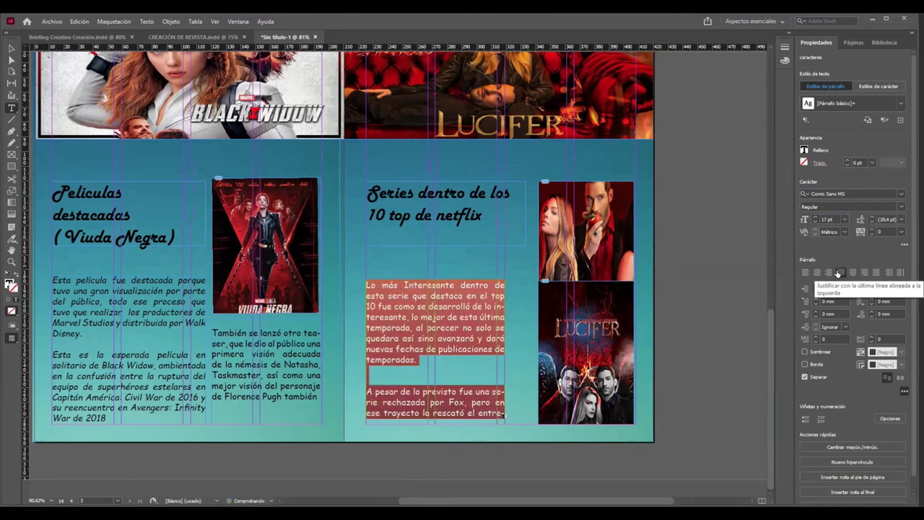
{"action": "left_click", "coordinate": [449, 396]}
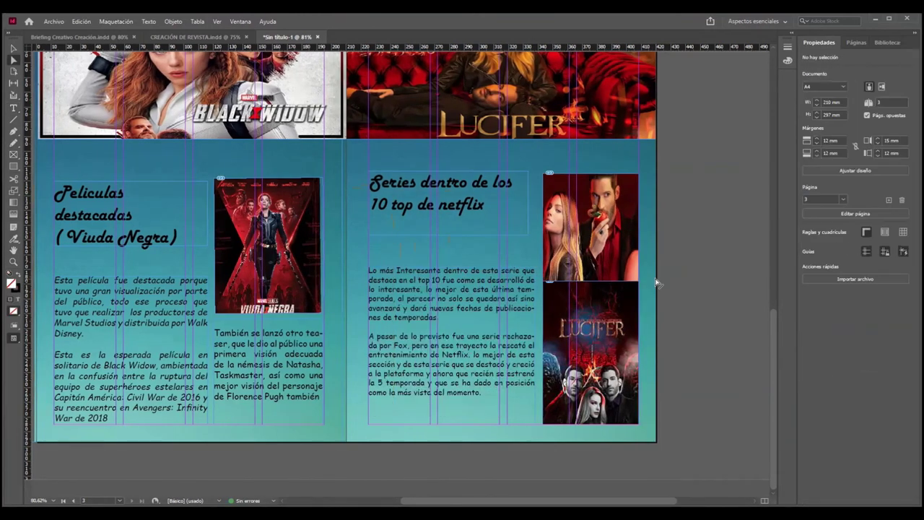
Try to fit the cast picture in its frame with the Fill Frame Proportionally option.
{"action": "scroll", "coordinate": [657, 283], "scroll_direction": "up", "scroll_amount": 1}
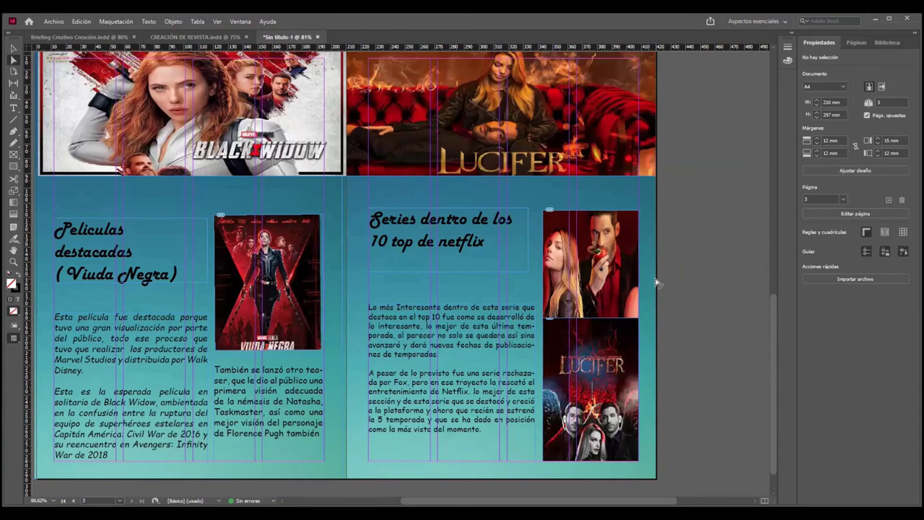
{"action": "right_click", "coordinate": [594, 354]}
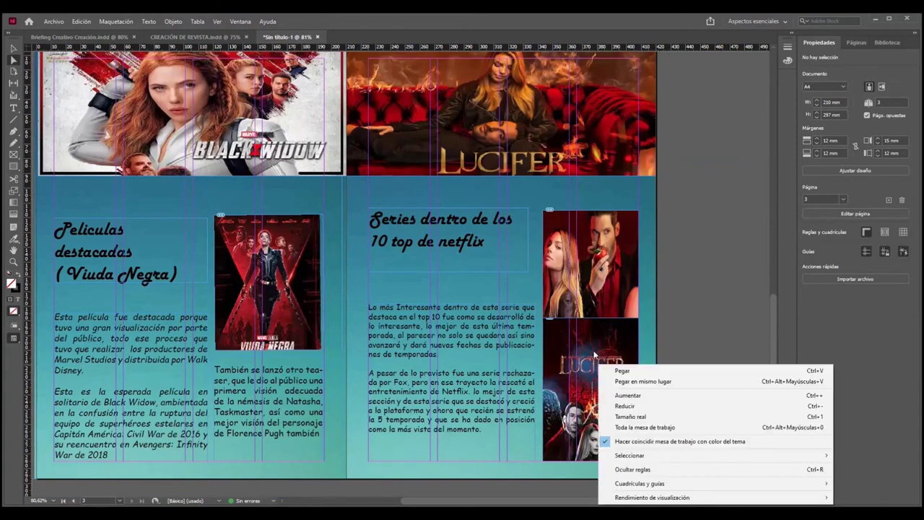
{"action": "right_click", "coordinate": [591, 262]}
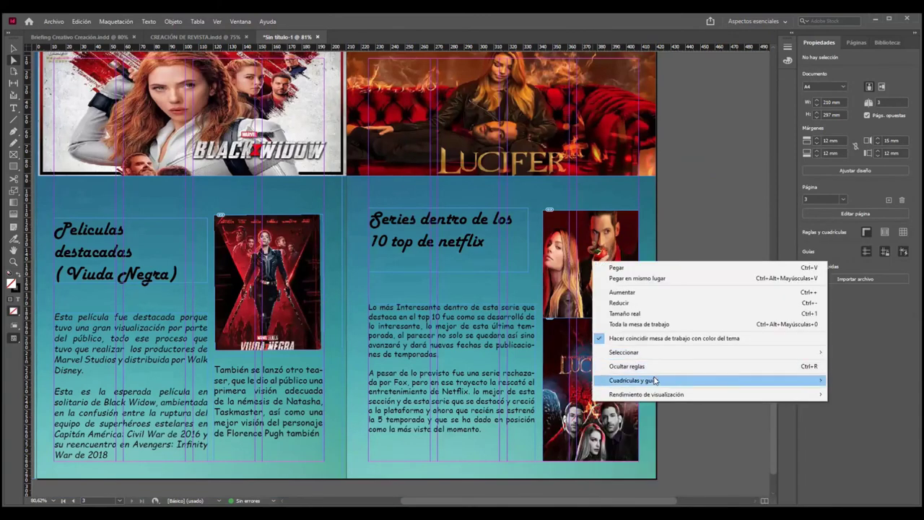
{"action": "left_click", "coordinate": [570, 255]}
{"action": "right_click", "coordinate": [570, 255]}
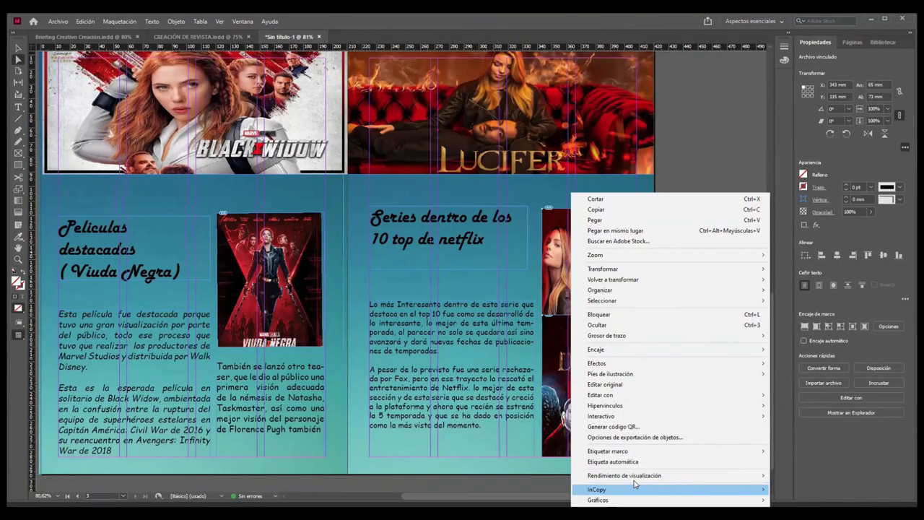
{"action": "mouse_move", "coordinate": [626, 349]}
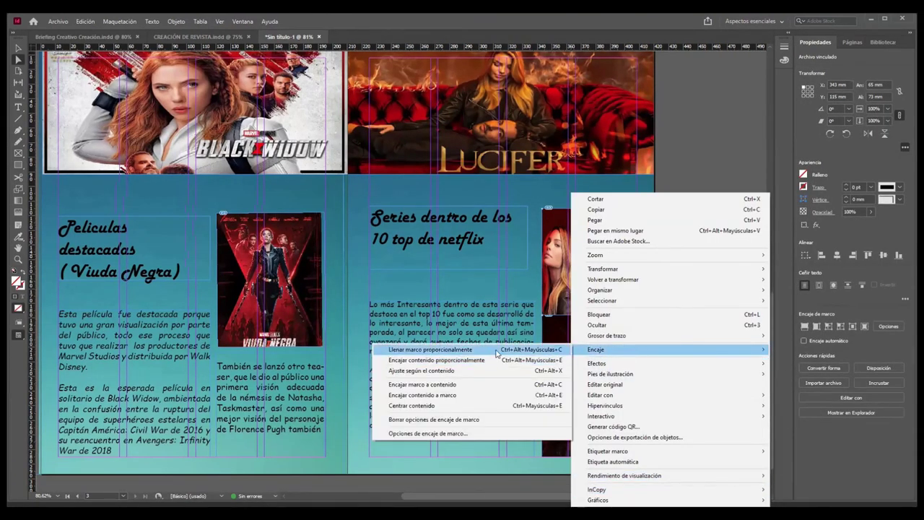
{"action": "left_click", "coordinate": [497, 350]}
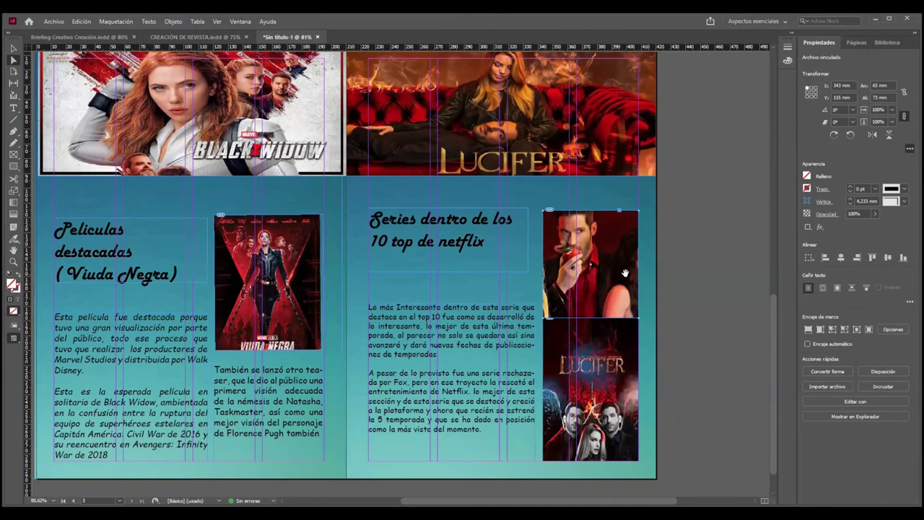
{"action": "left_click", "coordinate": [677, 275]}
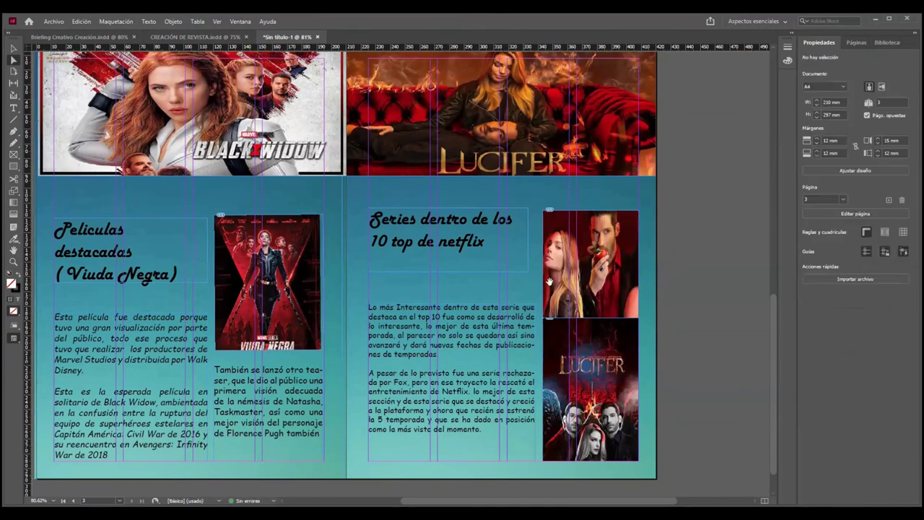
Move the first Black Widow body text frame slightly up and left, to about X 6 mm and Y 181.7 mm.
{"action": "scroll", "coordinate": [570, 281], "scroll_direction": "up", "scroll_amount": 1}
{"action": "scroll", "coordinate": [577, 282], "scroll_direction": "down", "scroll_amount": 1}
{"action": "left_click_drag", "start_coordinate": [169, 381], "coordinate": [160, 377]}
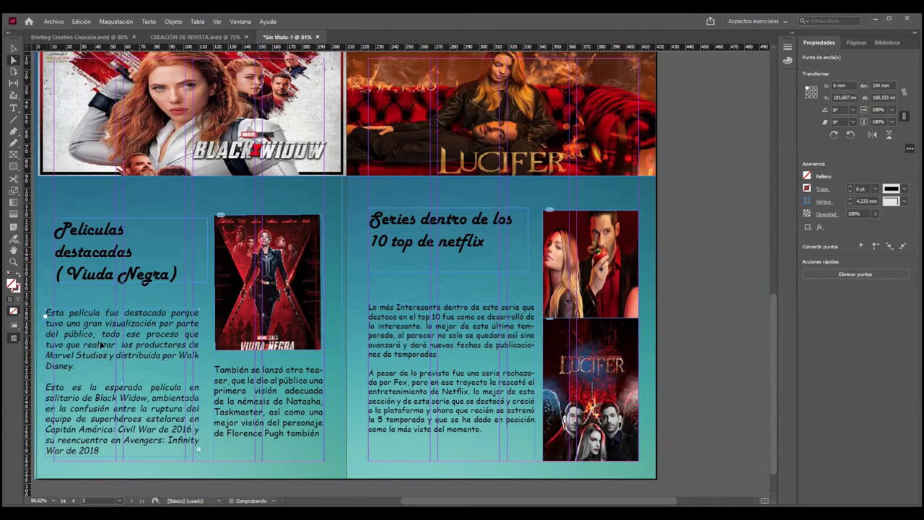
Undo the last move of the first Black Widow body text frame and compare the character settings of both pages' body text.
{"action": "key", "text": "ctrl+z"}
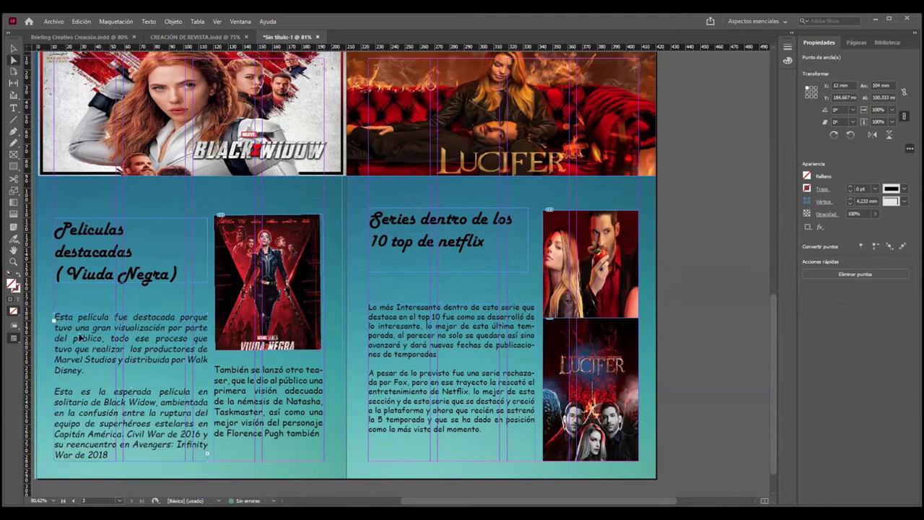
{"action": "key", "text": "t"}
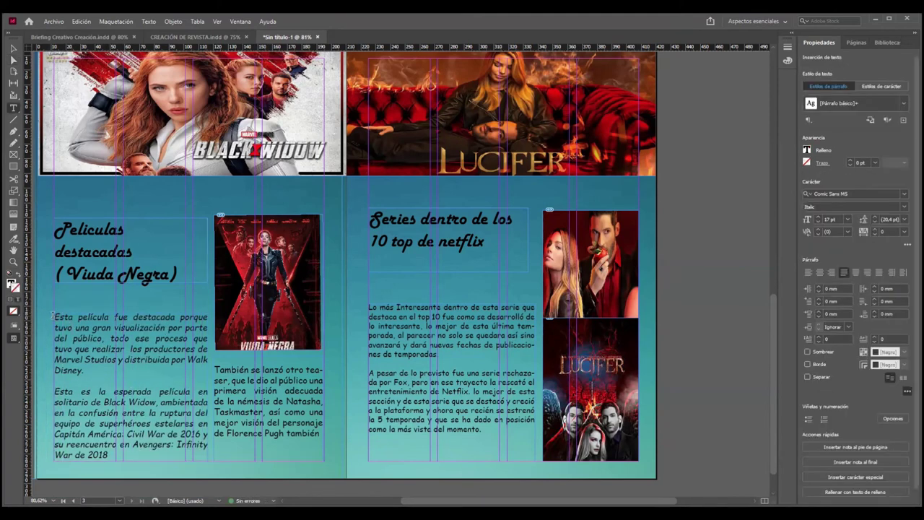
{"action": "double_click", "coordinate": [249, 395]}
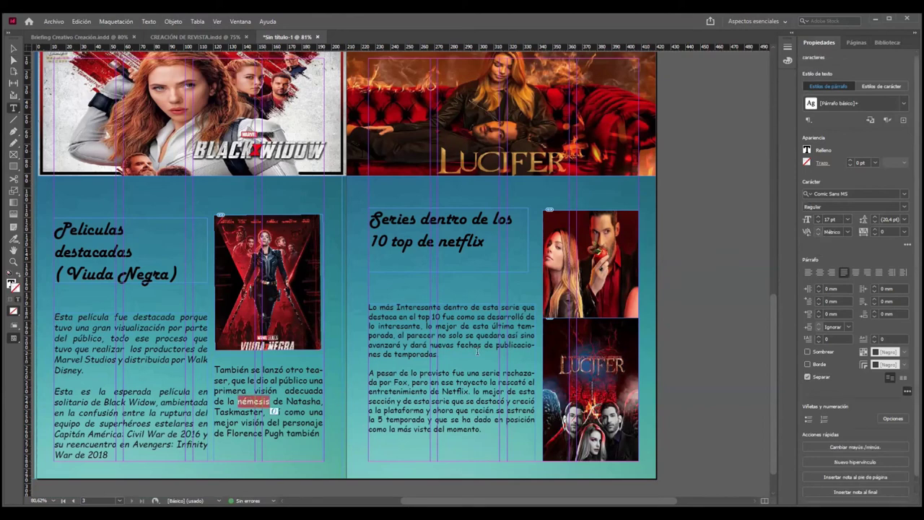
{"action": "left_click", "coordinate": [439, 354]}
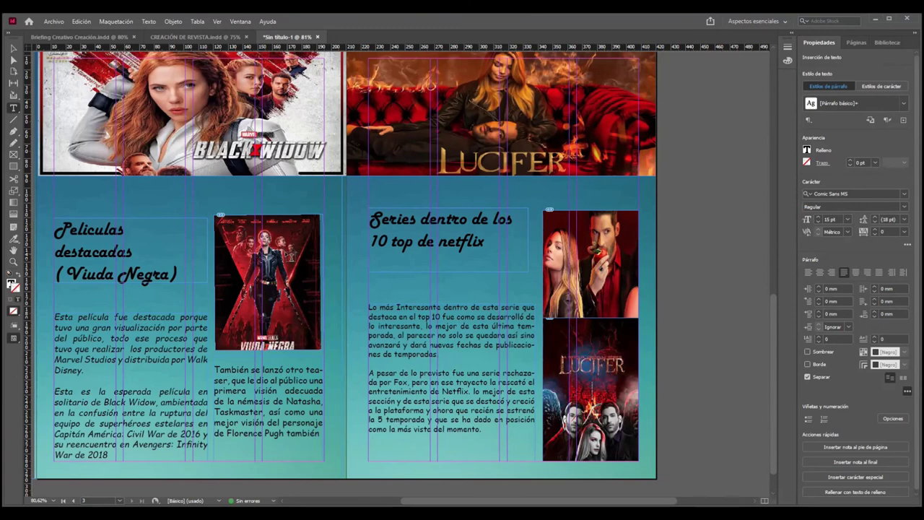
{"action": "left_click", "coordinate": [32, 52]}
{"action": "left_click", "coordinate": [13, 48]}
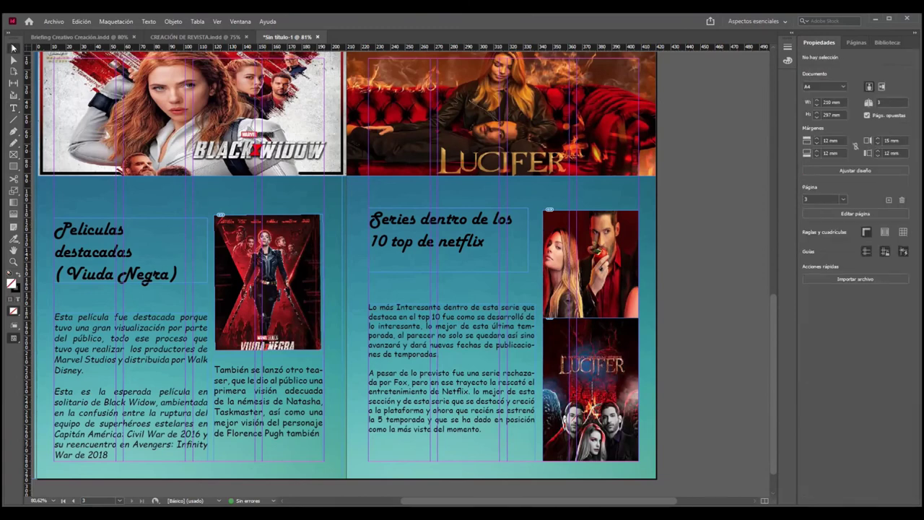
Reposition the Viuda Negra poster picture inside its frame so that it covers the frame's full width.
{"action": "left_click", "coordinate": [314, 271]}
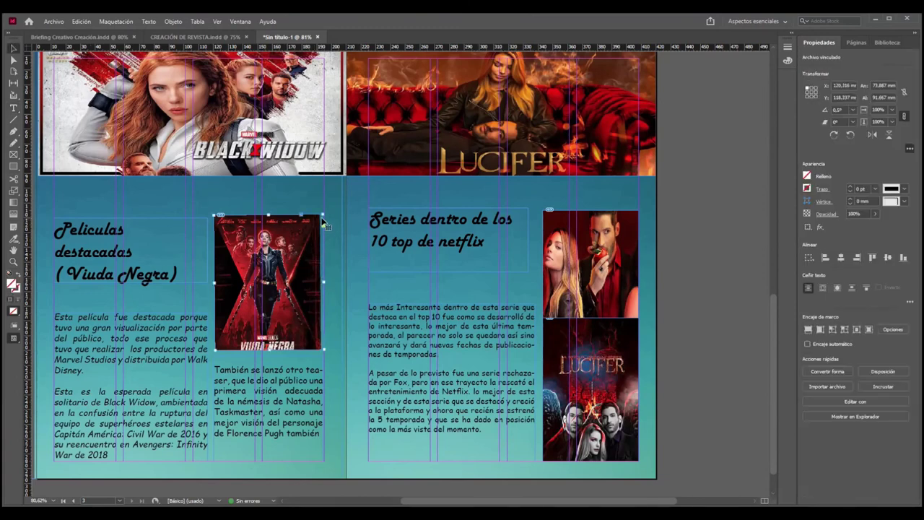
{"action": "left_click_drag", "start_coordinate": [322, 281], "coordinate": [323, 281]}
{"action": "key", "text": "a"}
{"action": "left_click", "coordinate": [264, 286]}
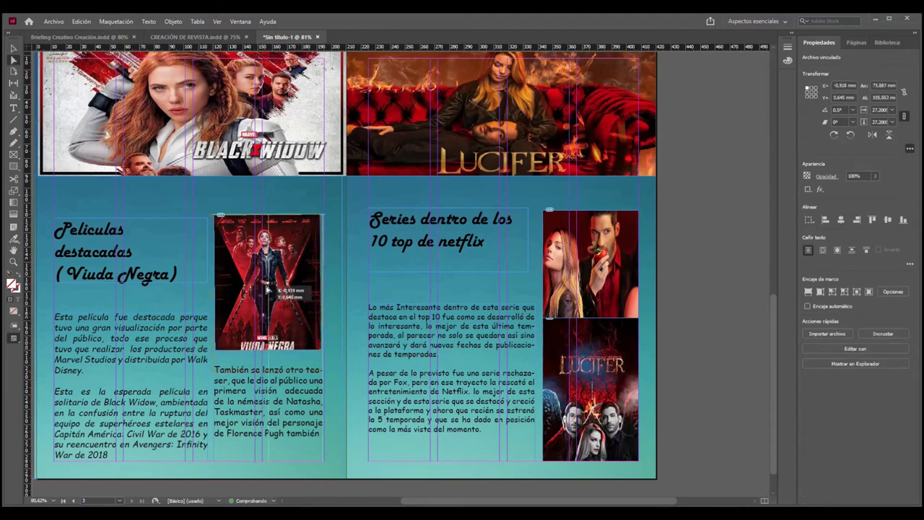
{"action": "left_click_drag", "start_coordinate": [298, 292], "coordinate": [301, 295]}
{"action": "left_click", "coordinate": [697, 292]}
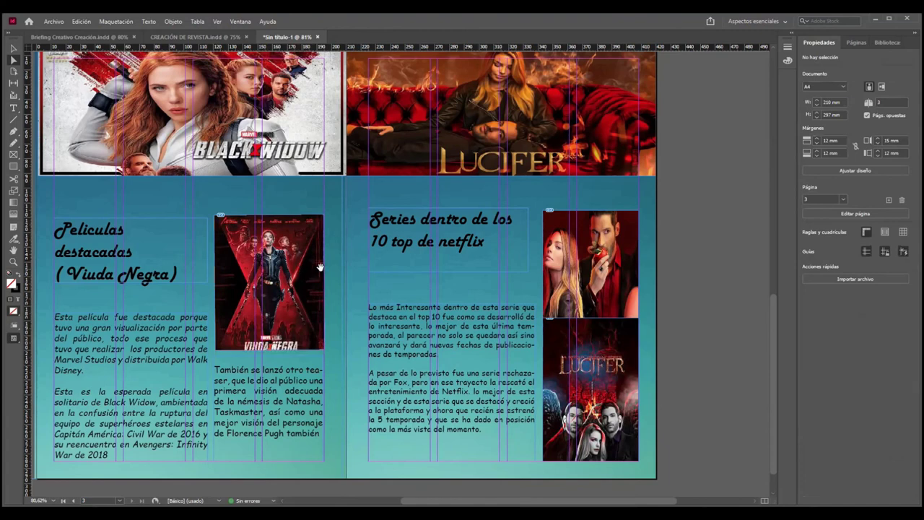
Duplicate the "Peliculas destacadas ( Viuda Negra)" heading frame at the foot of the Black Widow page, at about X 105.9 mm and Y 254 mm.
{"action": "scroll", "coordinate": [415, 467], "scroll_direction": "up", "scroll_amount": 1}
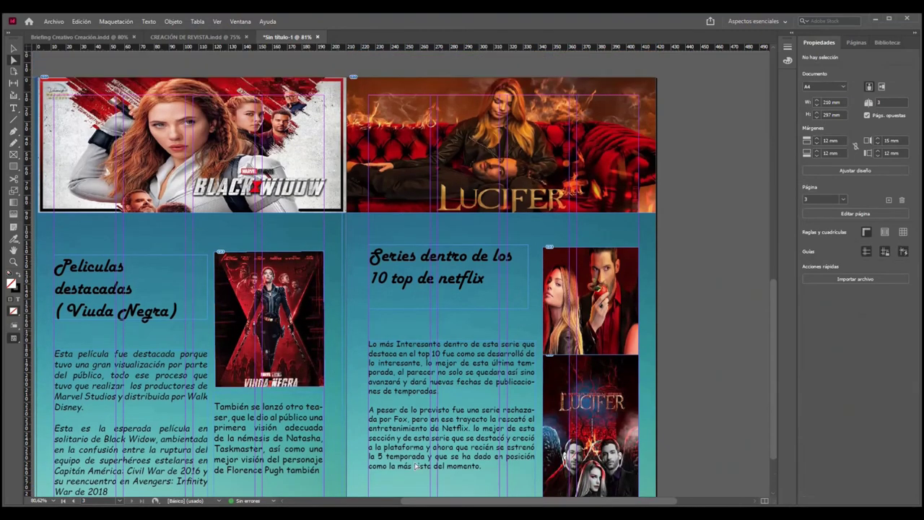
{"action": "scroll", "coordinate": [415, 467], "scroll_direction": "down", "scroll_amount": 2}
{"action": "scroll", "coordinate": [416, 466], "scroll_direction": "up", "scroll_amount": 2}
{"action": "scroll", "coordinate": [410, 452], "scroll_direction": "down", "scroll_amount": 1}
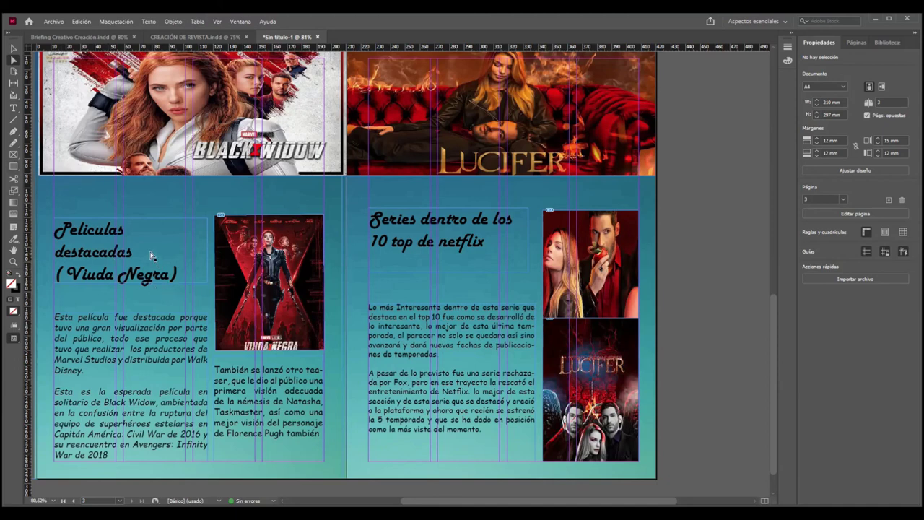
{"action": "left_click", "coordinate": [120, 251]}
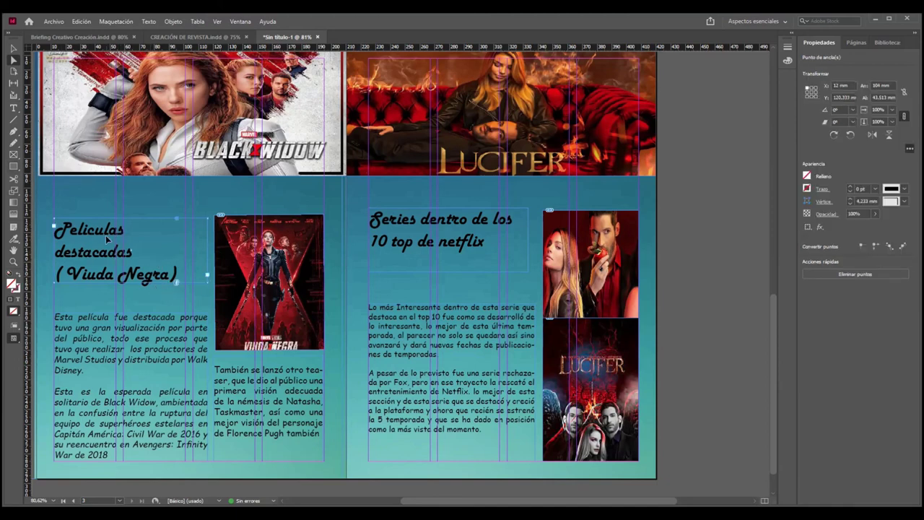
{"action": "left_click", "coordinate": [299, 473]}
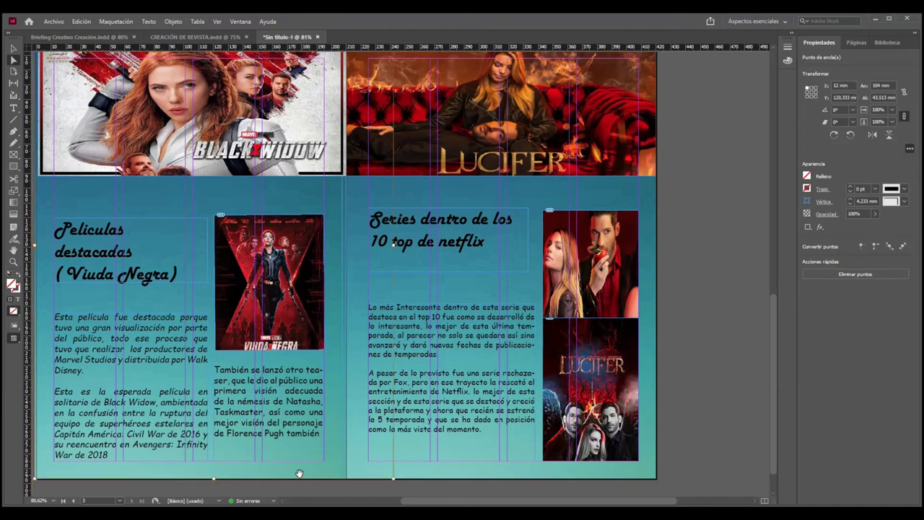
{"action": "left_click", "coordinate": [700, 426]}
{"action": "scroll", "coordinate": [339, 437], "scroll_direction": "down", "scroll_amount": 1}
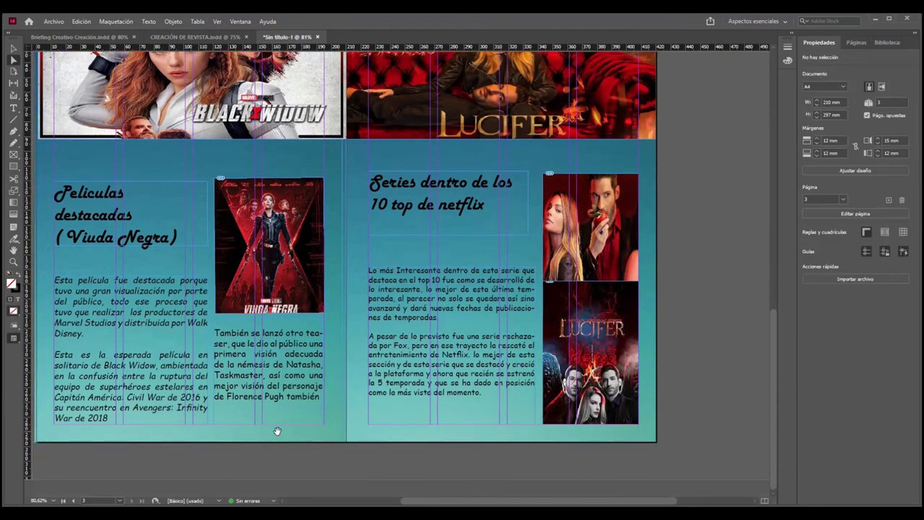
{"action": "key", "text": "ctrl+v"}
{"action": "left_click_drag", "start_coordinate": [286, 388], "coordinate": [193, 382]}
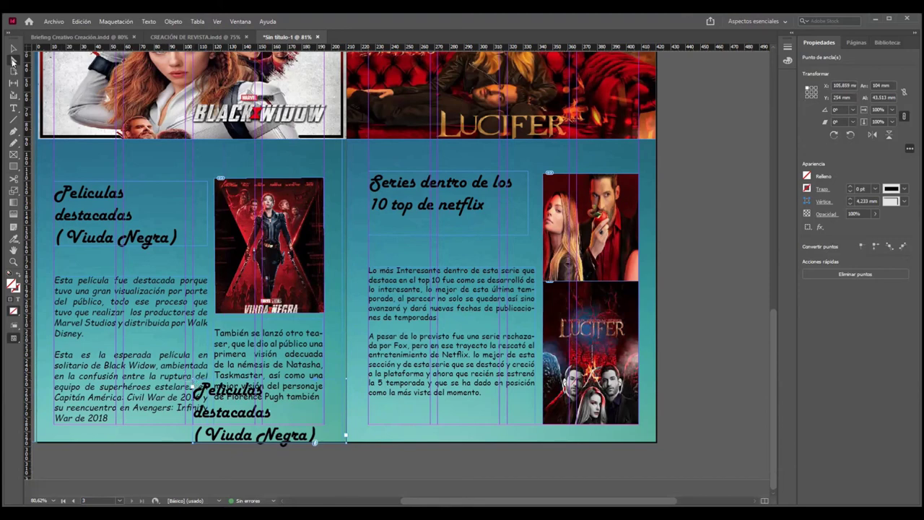
Delete all the text from the duplicated heading frame at the foot of the Black Widow page.
{"action": "left_click", "coordinate": [12, 47]}
{"action": "mouse_move", "coordinate": [205, 386]}
{"action": "left_mouse_down"}
{"action": "mouse_move", "coordinate": [228, 401]}
{"action": "mouse_move", "coordinate": [234, 424]}
{"action": "mouse_move", "coordinate": [217, 396]}
{"action": "mouse_move", "coordinate": [194, 383]}
{"action": "left_mouse_up"}
{"action": "double_click", "coordinate": [216, 393]}
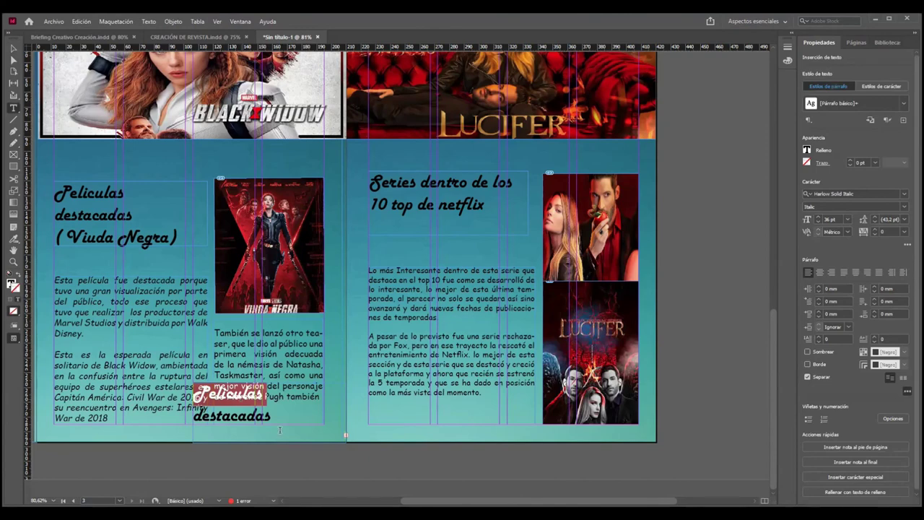
{"action": "key", "text": "BackSpace"}
{"action": "key", "text": "ctrl+a"}
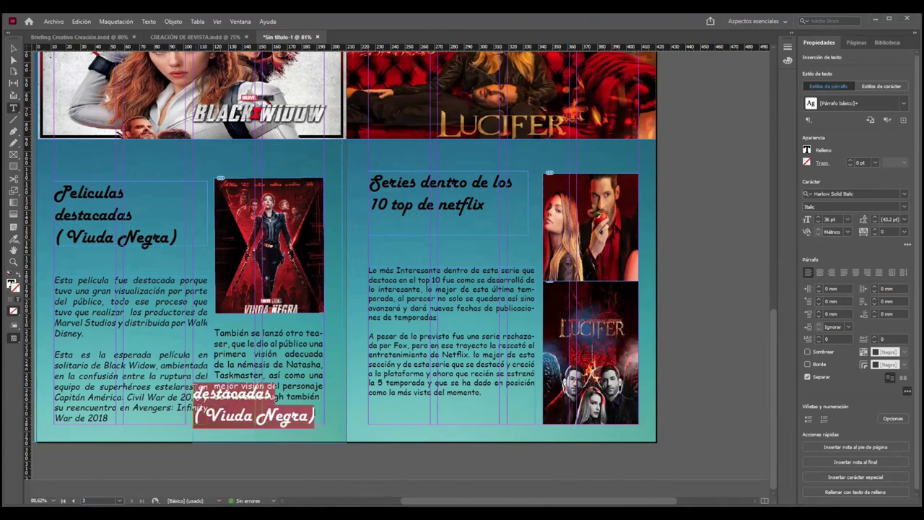
{"action": "key", "text": "BackSpace"}
Shrink the emptied text frame to about 46.9 by 12.5 mm in the Black Widow page's lower corner beside the spine.
{"action": "left_click", "coordinate": [13, 49]}
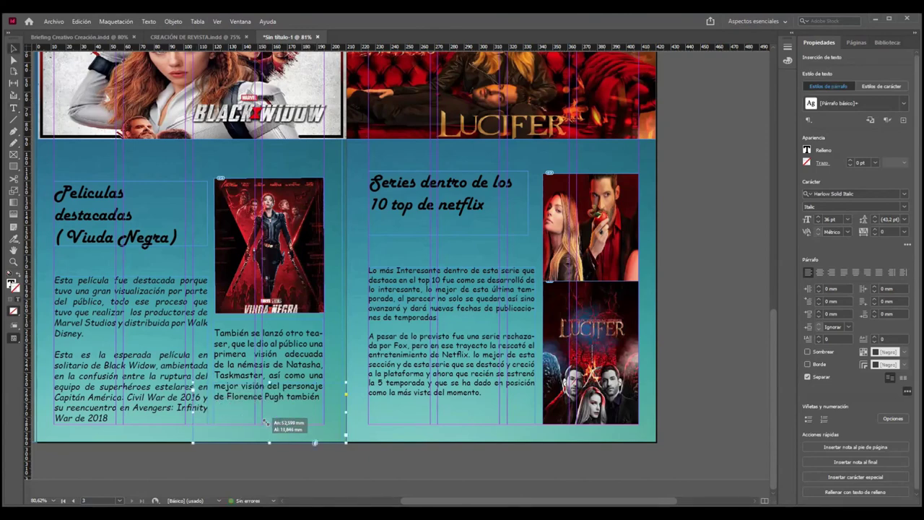
{"action": "left_click_drag", "start_coordinate": [267, 423], "coordinate": [266, 423]}
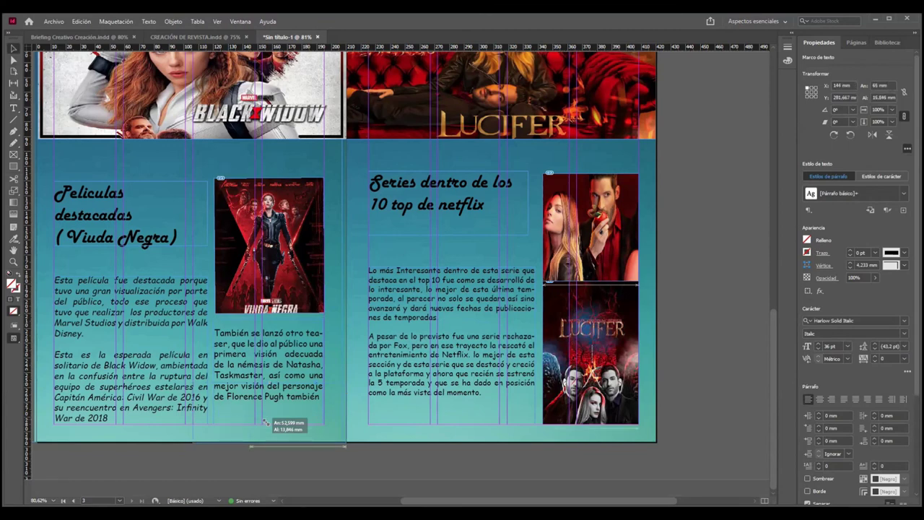
{"action": "left_click_drag", "start_coordinate": [265, 422], "coordinate": [276, 424]}
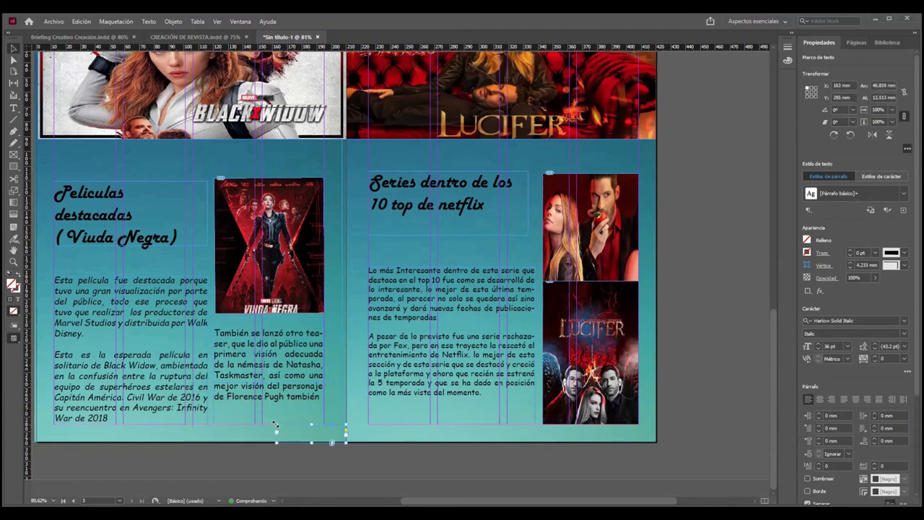
Enter "Pág.00" in the small text frame and change its font to UniSansSemiBoldItalic.
{"action": "double_click", "coordinate": [311, 428]}
{"action": "type", "text": "Pág"}
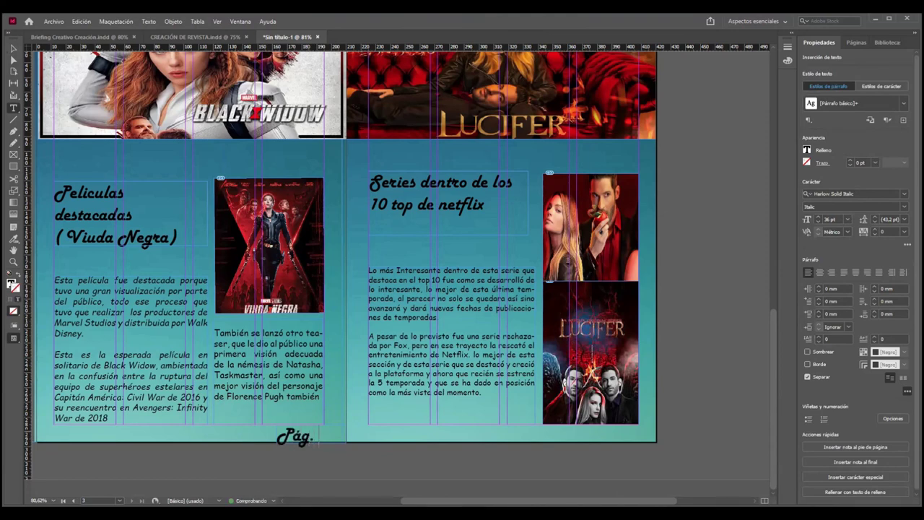
{"action": "type", "text": ".00"}
{"action": "left_click_drag", "start_coordinate": [332, 433], "coordinate": [279, 438]}
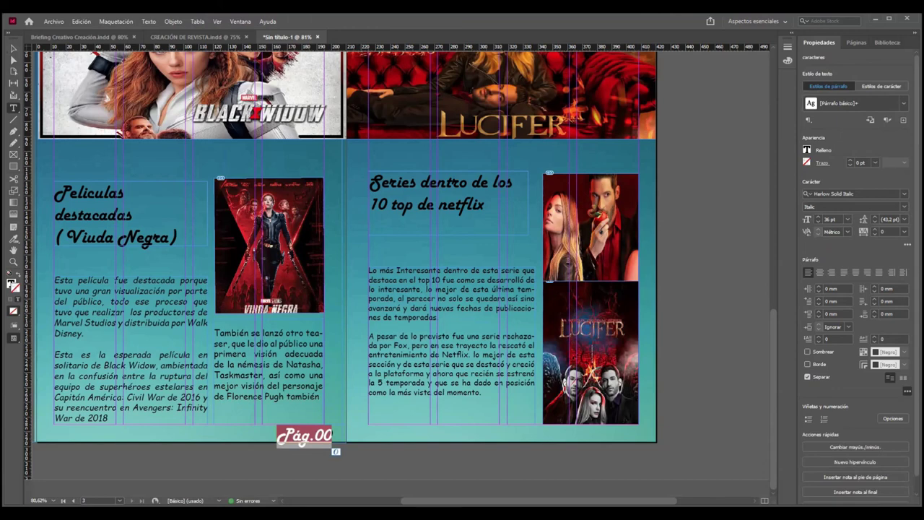
{"action": "left_click", "coordinate": [905, 195]}
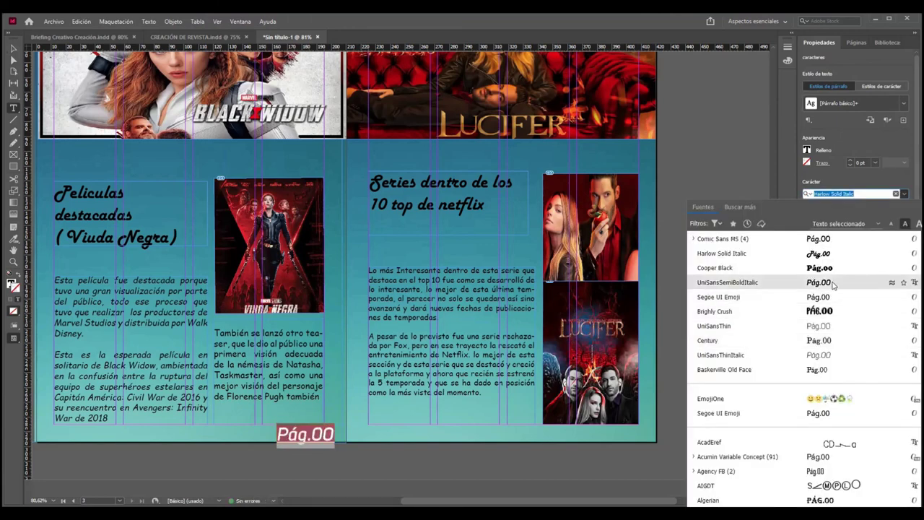
{"action": "left_click", "coordinate": [830, 282]}
{"action": "left_click", "coordinate": [337, 433]}
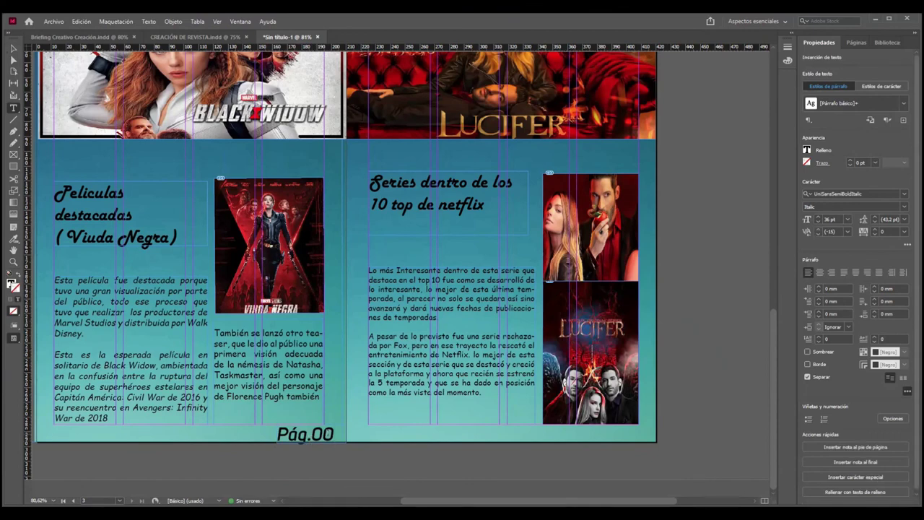
Replace the "00" in the page label with the current page number marker (Número de página actual).
{"action": "left_click_drag", "start_coordinate": [328, 433], "coordinate": [312, 434]}
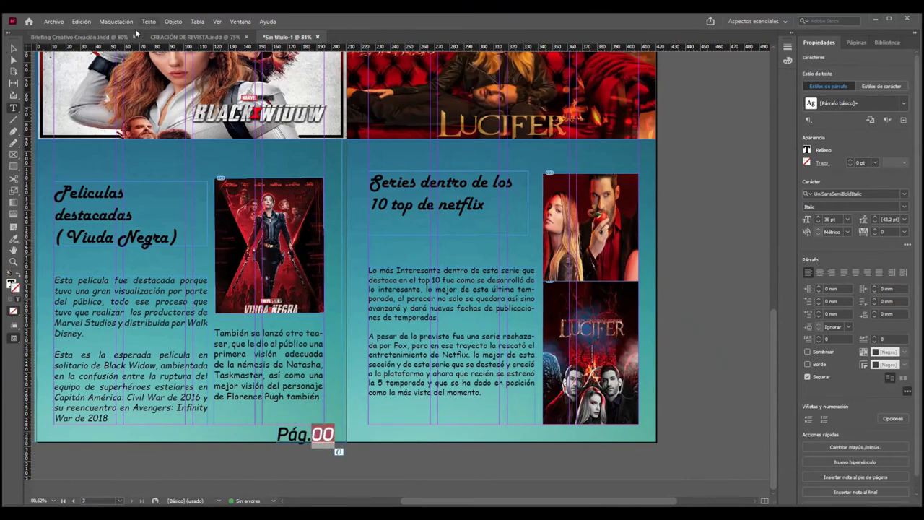
{"action": "key", "text": "alt+t"}
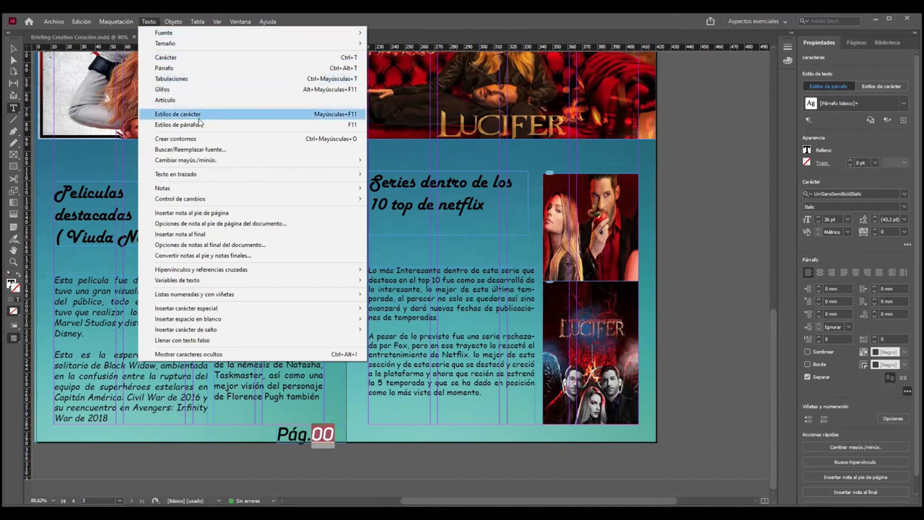
{"action": "left_click", "coordinate": [178, 57]}
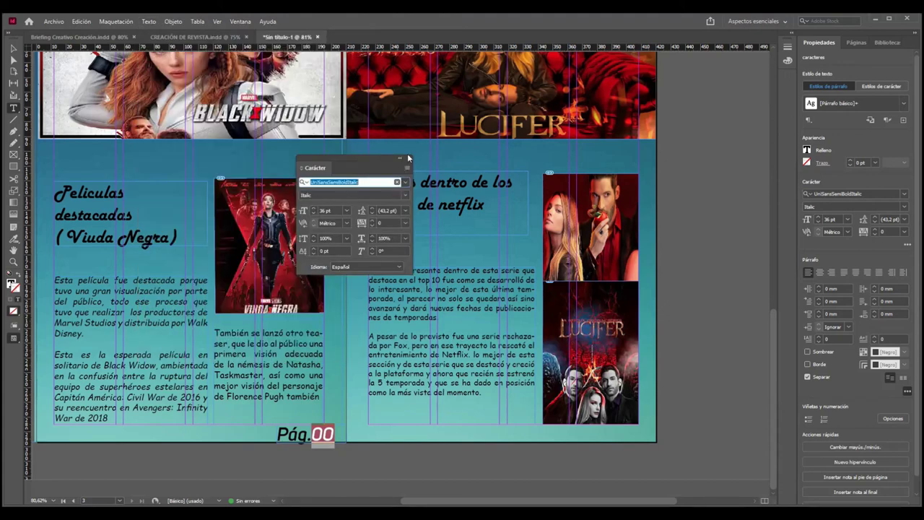
{"action": "left_click", "coordinate": [407, 155]}
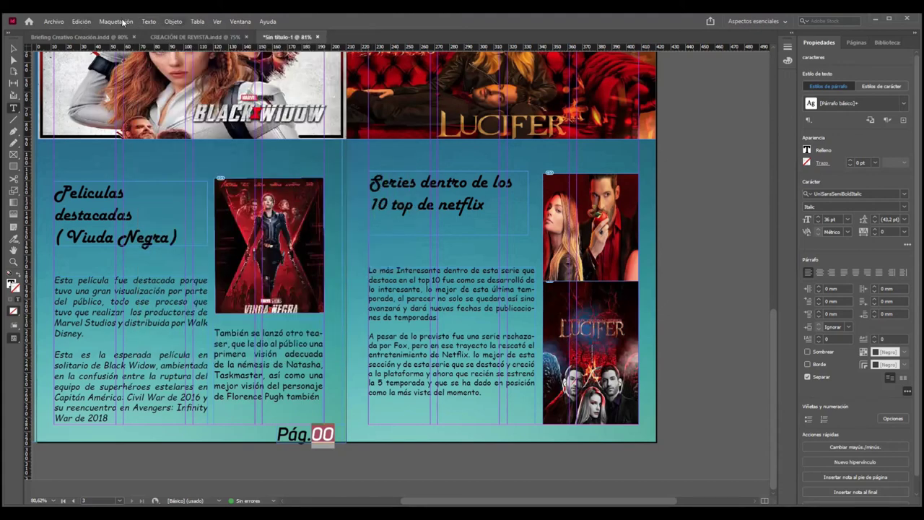
{"action": "key", "text": "alt+o"}
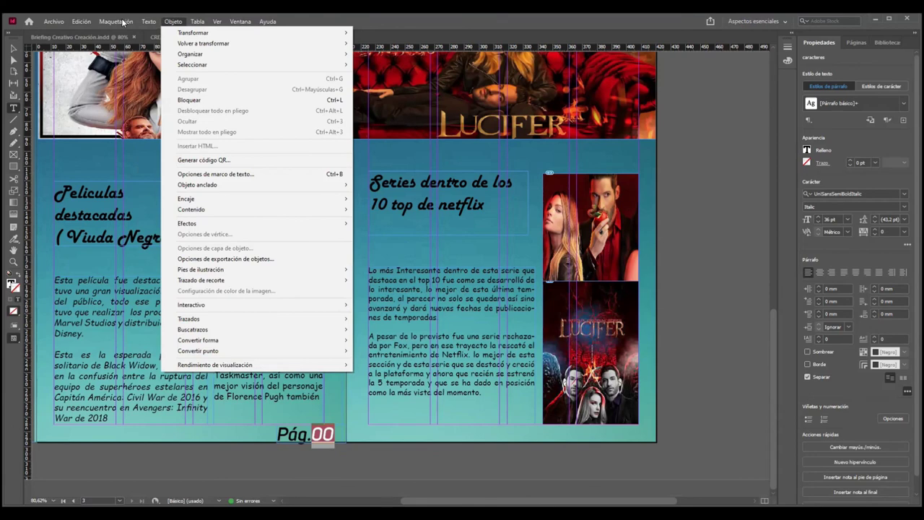
{"action": "key", "text": "Left"}
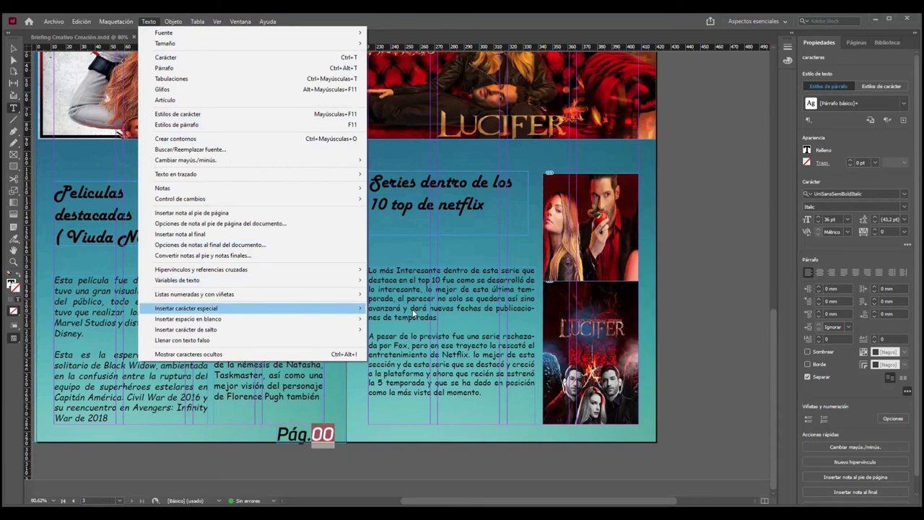
{"action": "mouse_move", "coordinate": [217, 308]}
{"action": "mouse_move", "coordinate": [414, 313]}
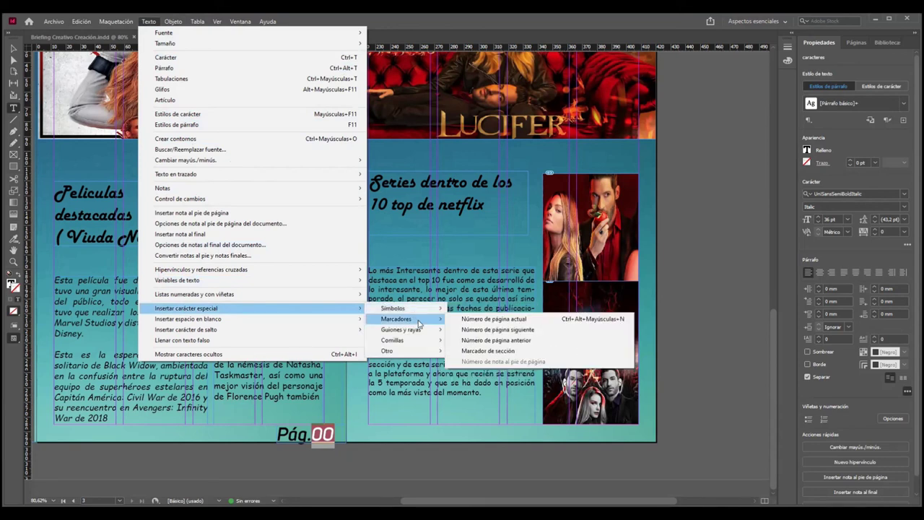
{"action": "left_click", "coordinate": [531, 321]}
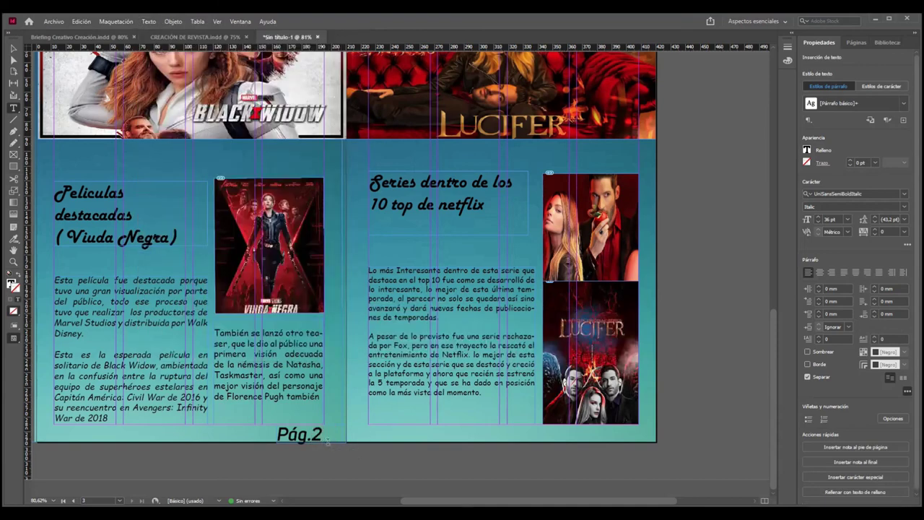
Set the fill of the "Pág.2" label's text to a near-white 4% tint of [Negro].
{"action": "left_click", "coordinate": [856, 42]}
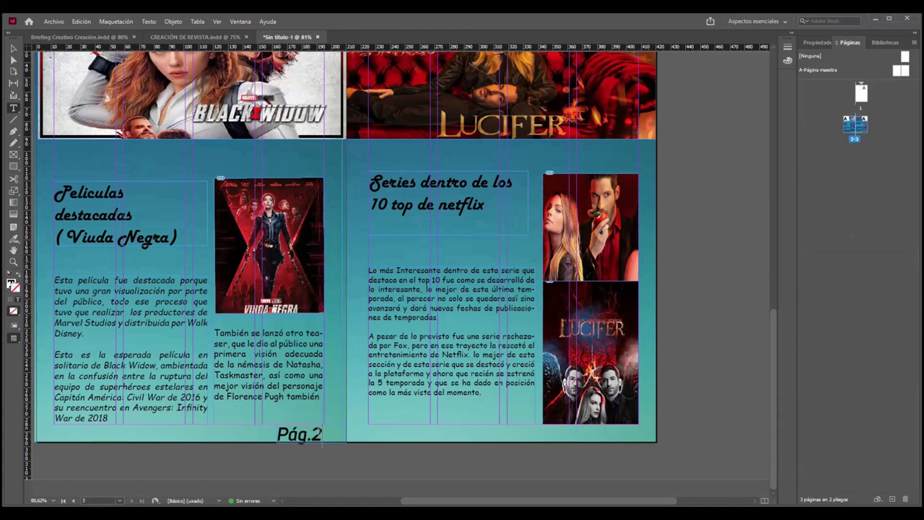
{"action": "left_click_drag", "start_coordinate": [327, 436], "coordinate": [275, 433]}
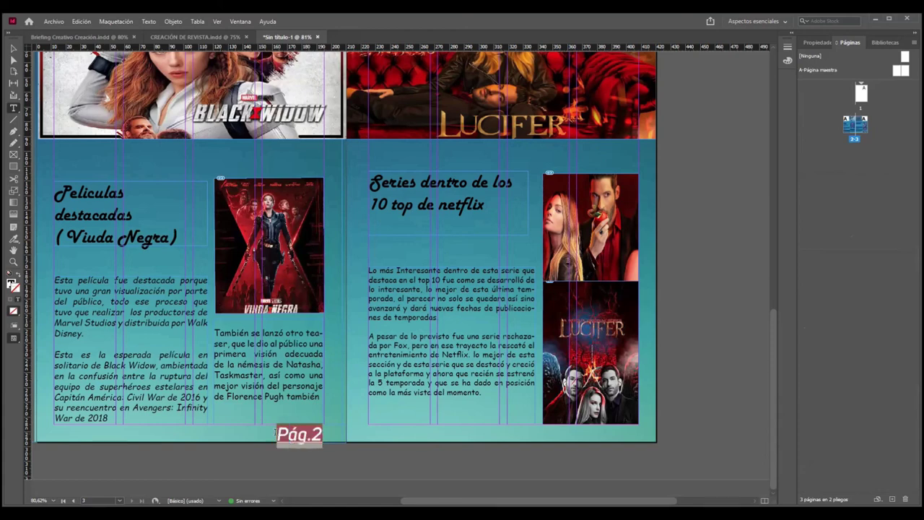
{"action": "left_click", "coordinate": [383, 434]}
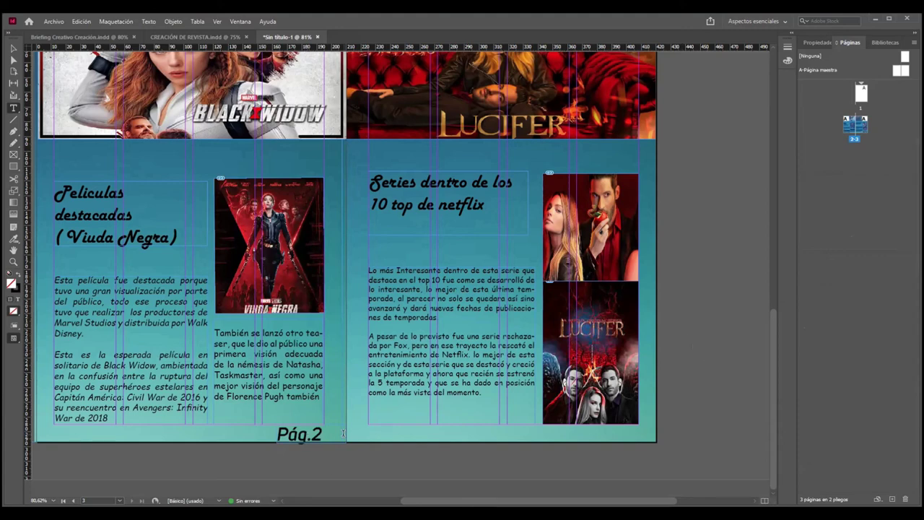
{"action": "left_click_drag", "start_coordinate": [324, 433], "coordinate": [263, 432]}
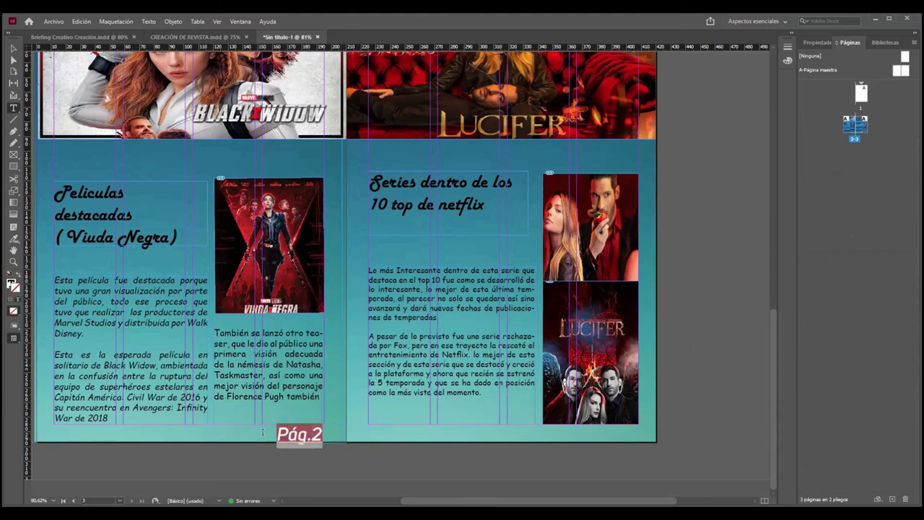
{"action": "left_click", "coordinate": [788, 62]}
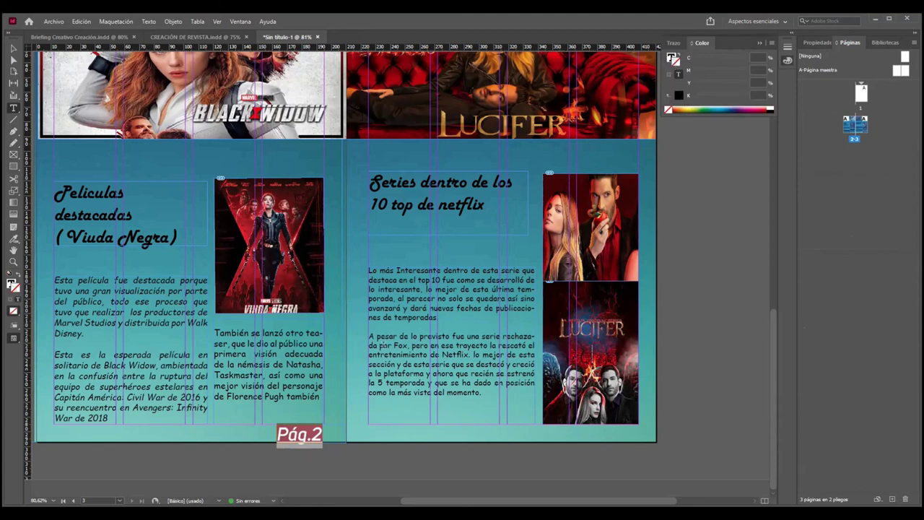
{"action": "left_click", "coordinate": [335, 441]}
{"action": "left_click_drag", "start_coordinate": [324, 432], "coordinate": [277, 434]}
{"action": "left_click", "coordinate": [670, 58]}
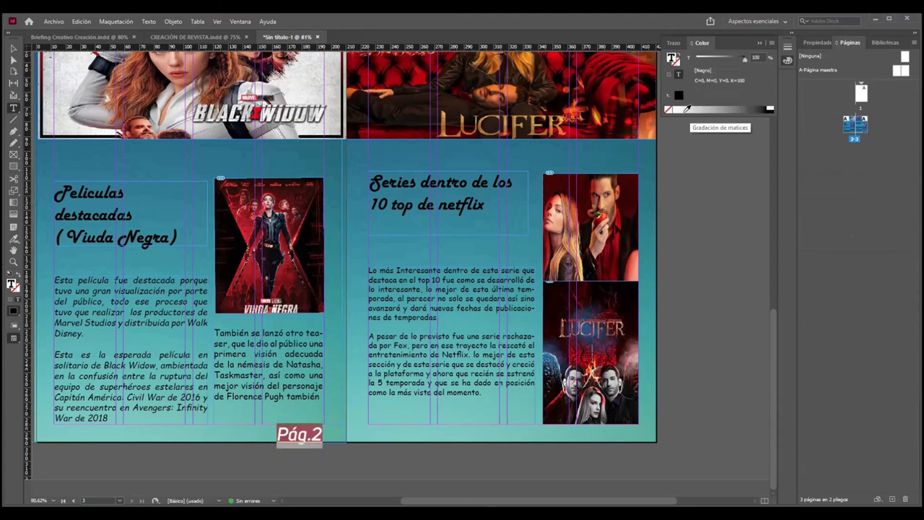
{"action": "left_click", "coordinate": [677, 108]}
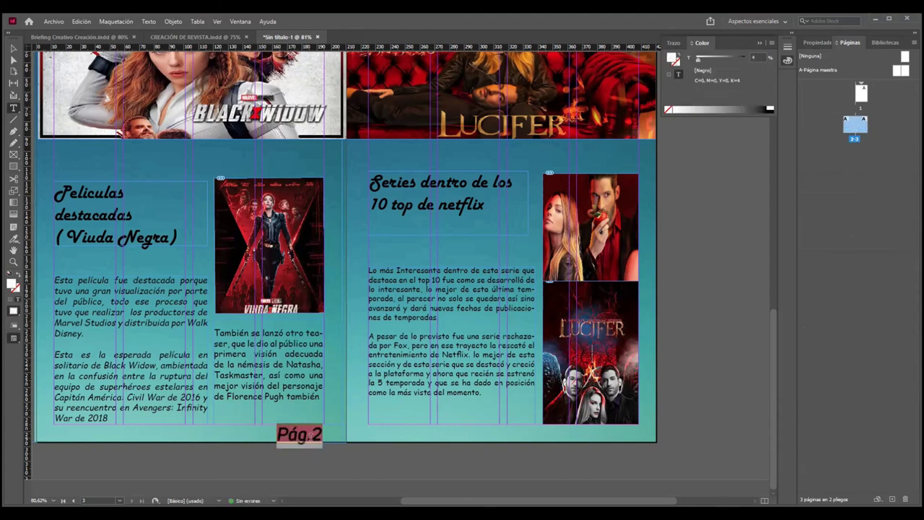
Give the "Pág.2" label's text a black outline using [Negro] at 100% tint.
{"action": "left_click", "coordinate": [326, 434]}
{"action": "left_click_drag", "start_coordinate": [324, 433], "coordinate": [276, 434]}
{"action": "key", "text": "ctrl+shift+a"}
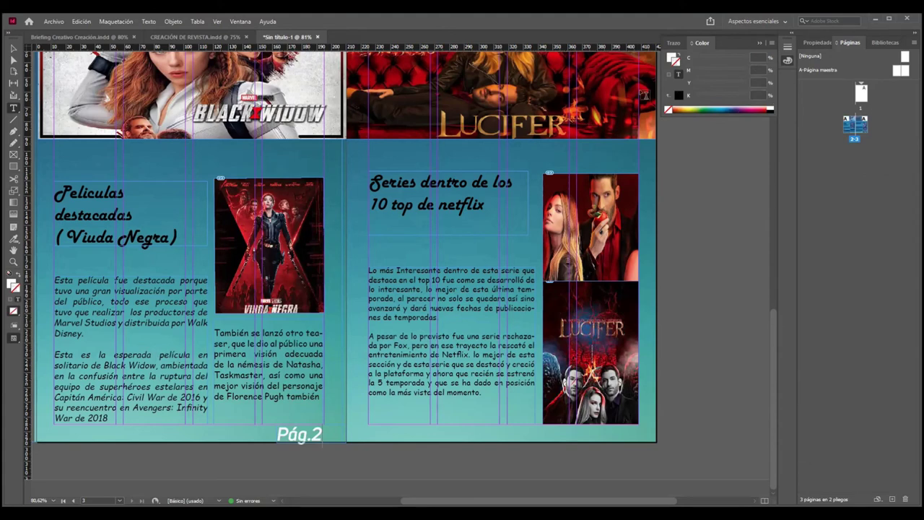
{"action": "left_click", "coordinate": [681, 96]}
{"action": "left_click", "coordinate": [761, 108]}
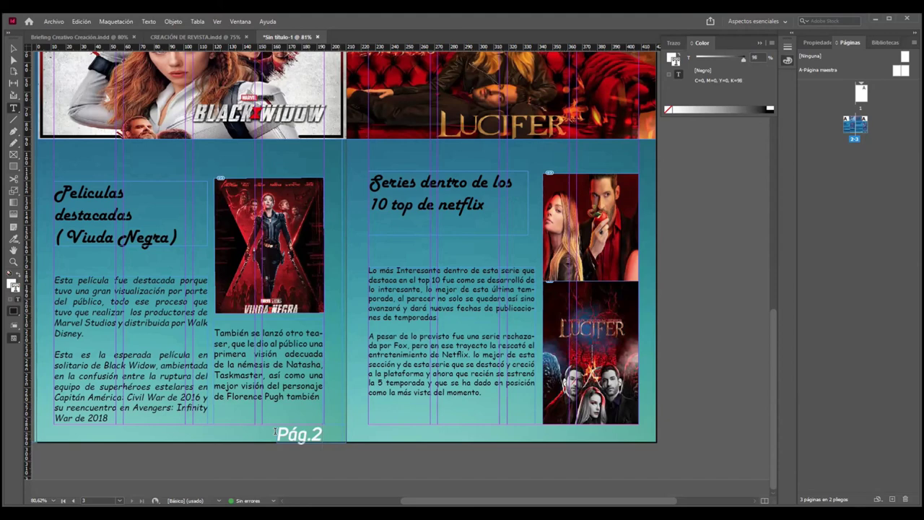
{"action": "left_click_drag", "start_coordinate": [322, 434], "coordinate": [276, 434]}
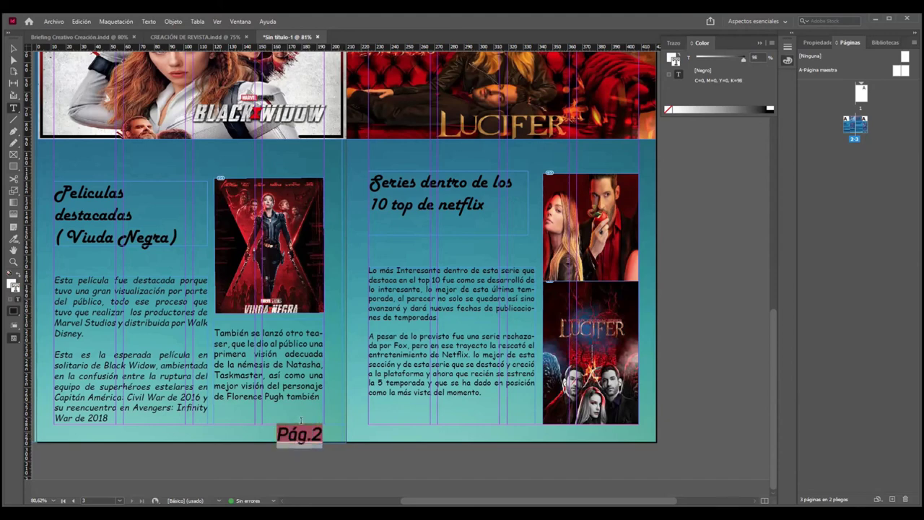
{"action": "left_click", "coordinate": [678, 95]}
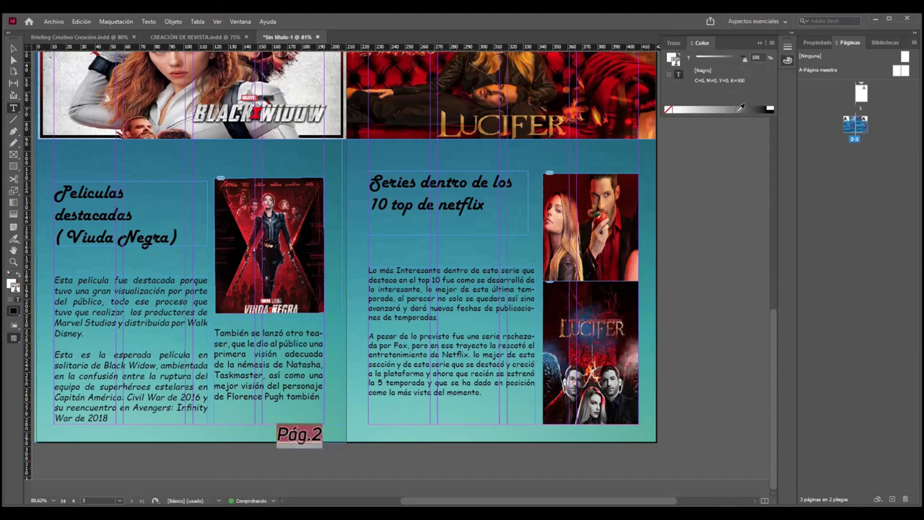
Try a 90% black tint on the stroke of the Pág.2 page-number text.
{"action": "left_click", "coordinate": [760, 107]}
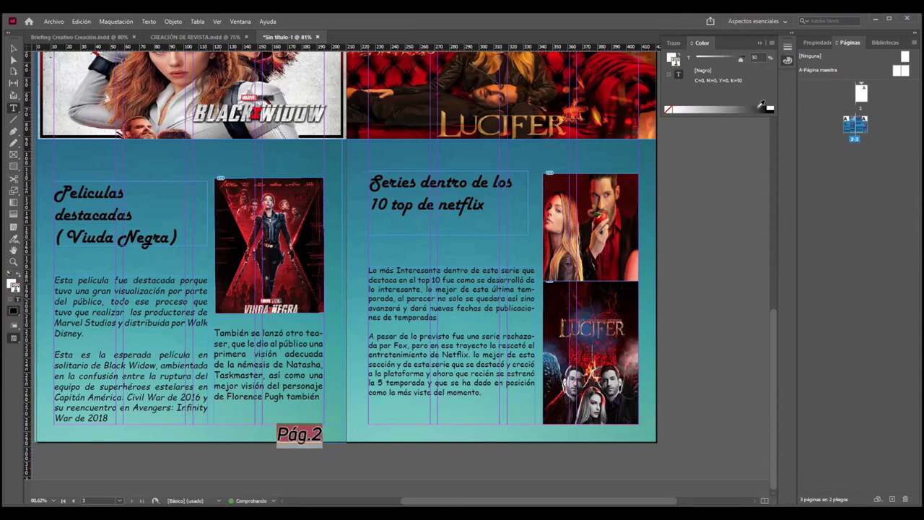
{"action": "left_click", "coordinate": [331, 436]}
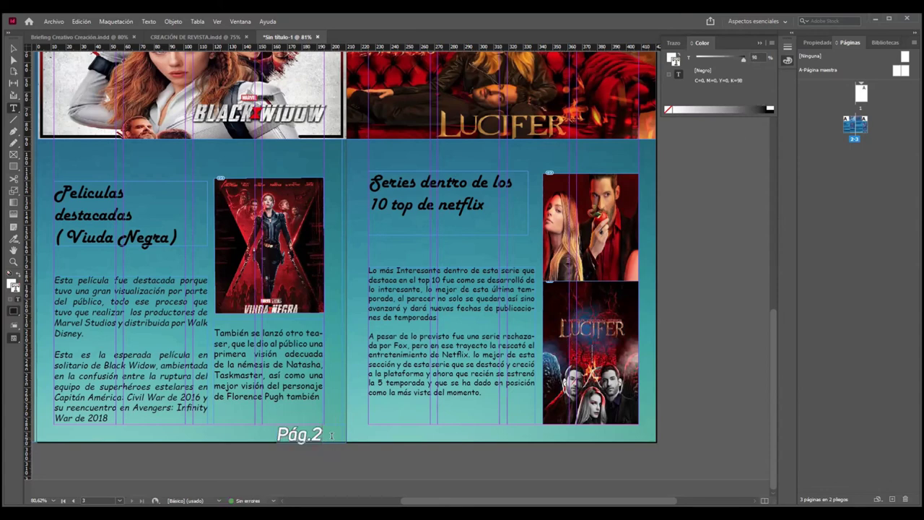
{"action": "triple_click", "coordinate": [331, 435]}
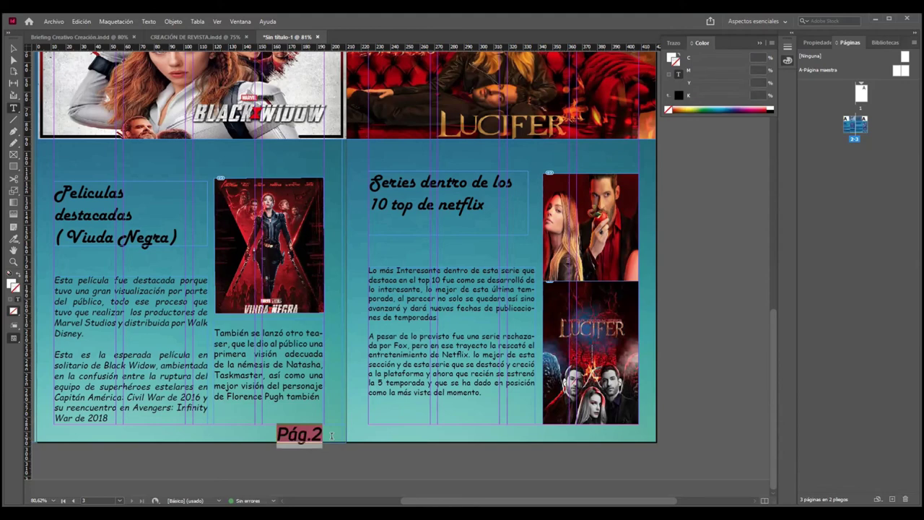
{"action": "left_click", "coordinate": [333, 432]}
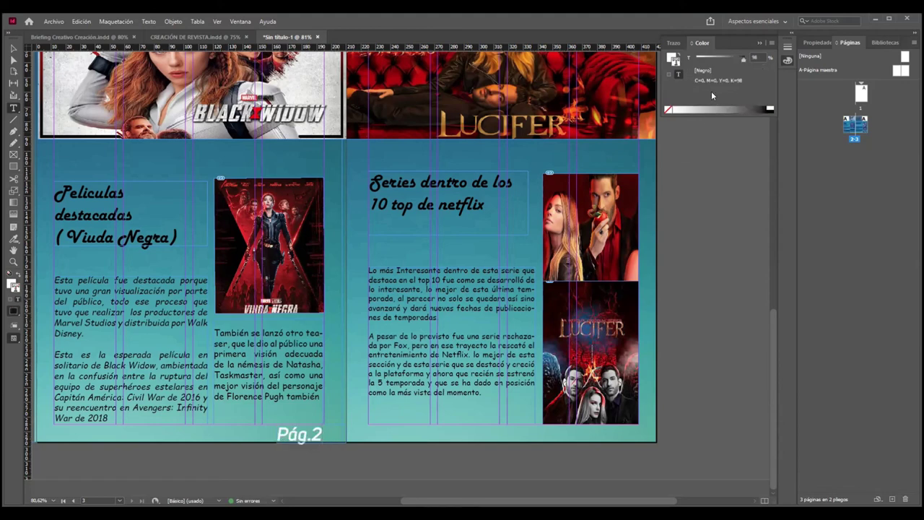
{"action": "left_click", "coordinate": [675, 60]}
{"action": "left_click", "coordinate": [769, 108]}
{"action": "left_click", "coordinate": [759, 107]}
Fill the Pág.2 text frame with solid black.
{"action": "key", "text": "Escape"}
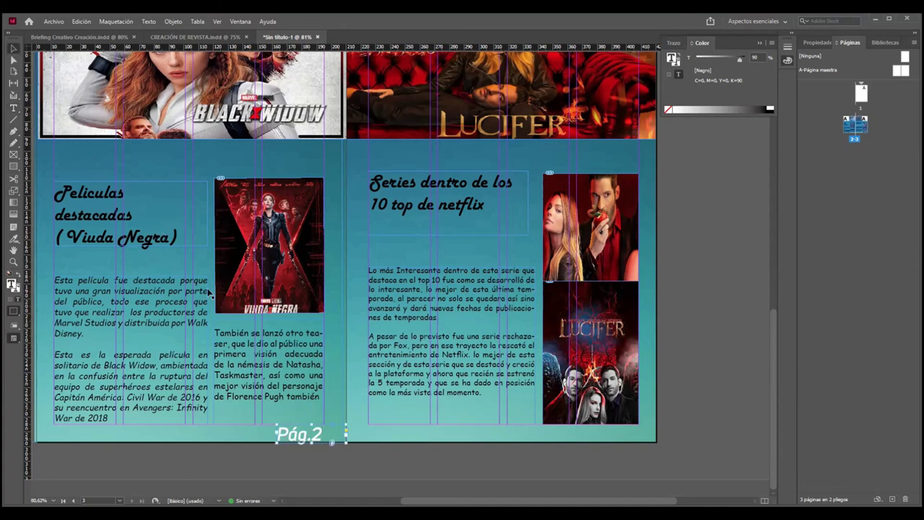
{"action": "left_click", "coordinate": [676, 106]}
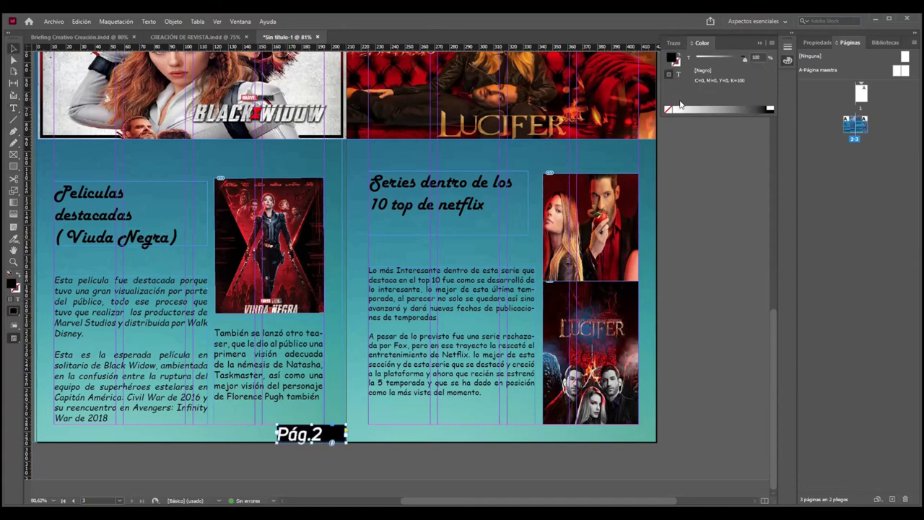
{"action": "left_click", "coordinate": [648, 419]}
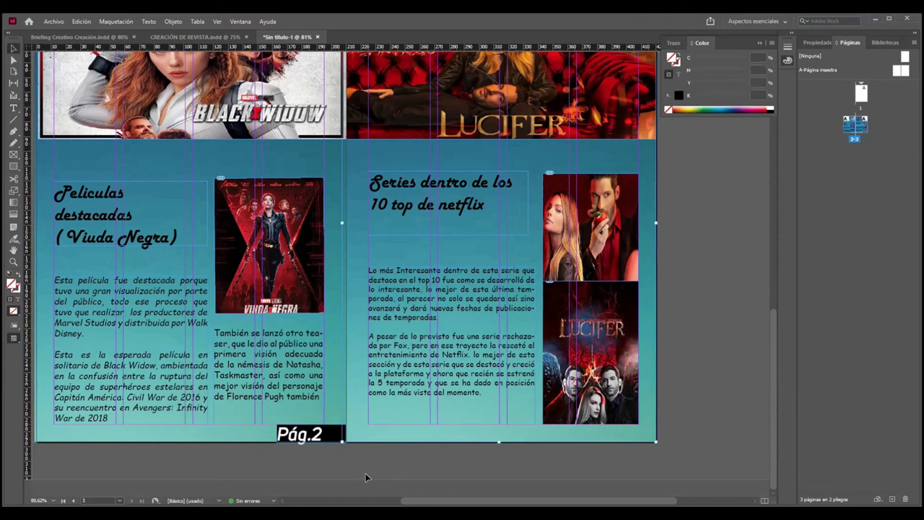
Set the font size of the Pág.2 text to 24 pt.
{"action": "left_click", "coordinate": [320, 435]}
{"action": "double_click", "coordinate": [319, 434]}
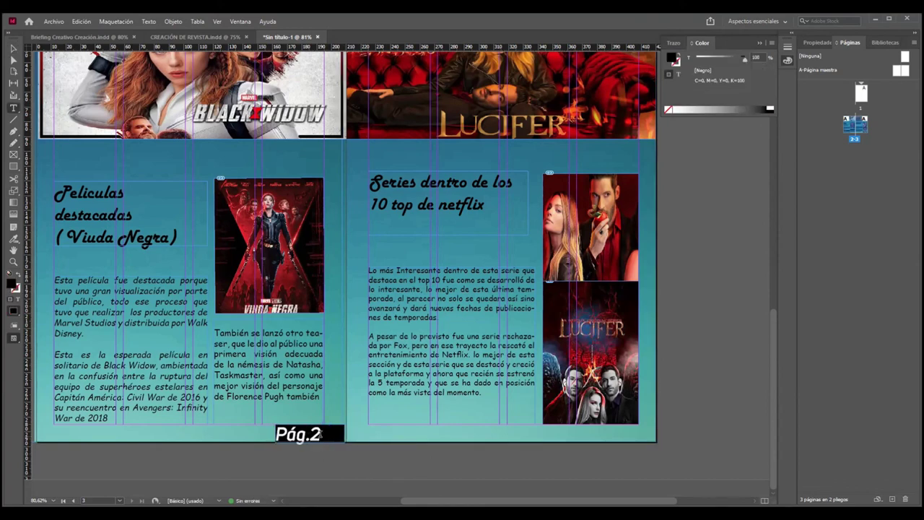
{"action": "double_click", "coordinate": [319, 434]}
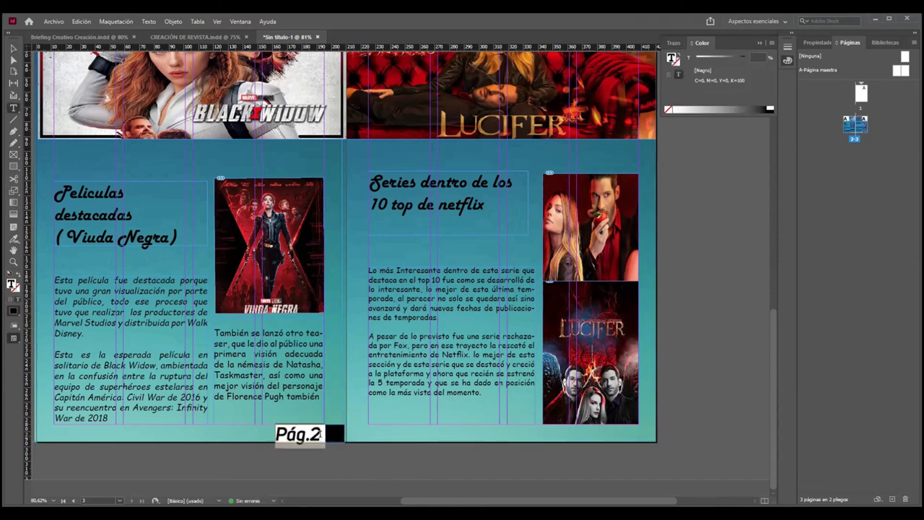
{"action": "left_click", "coordinate": [820, 45]}
{"action": "left_click", "coordinate": [847, 218]}
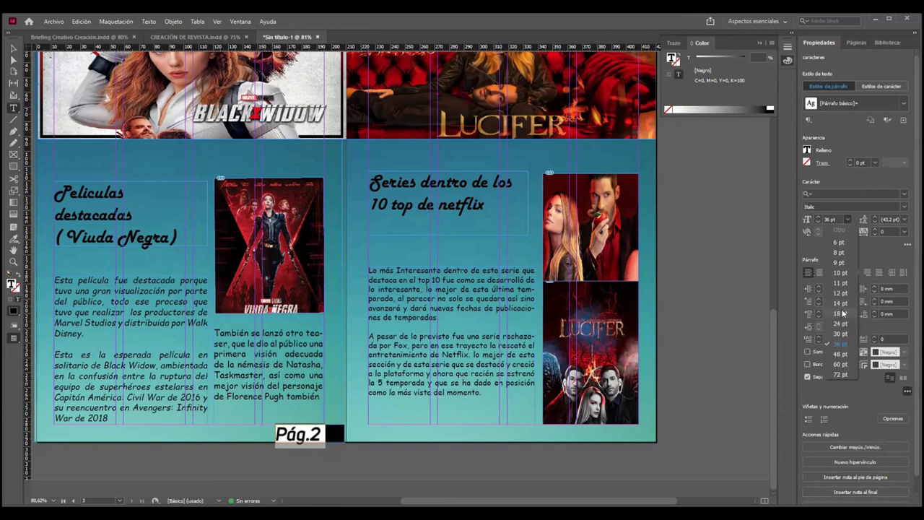
{"action": "left_click", "coordinate": [841, 314]}
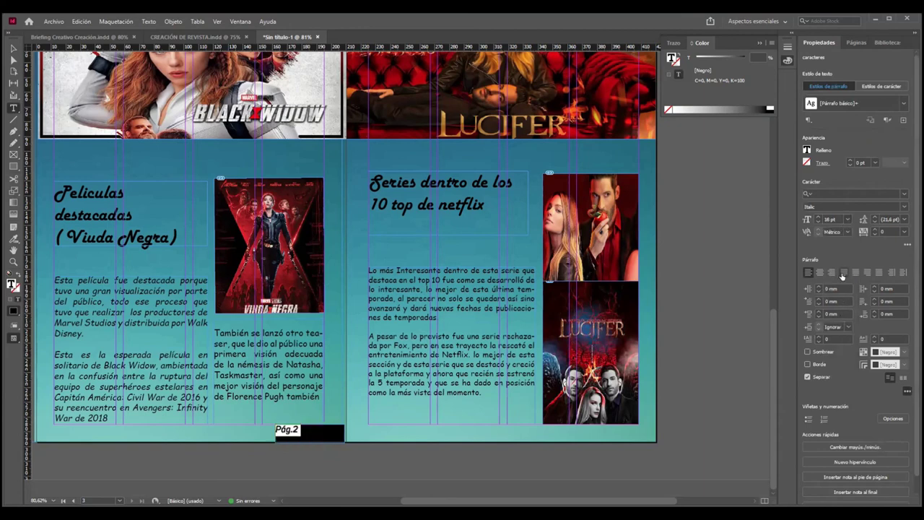
{"action": "left_click", "coordinate": [848, 220]}
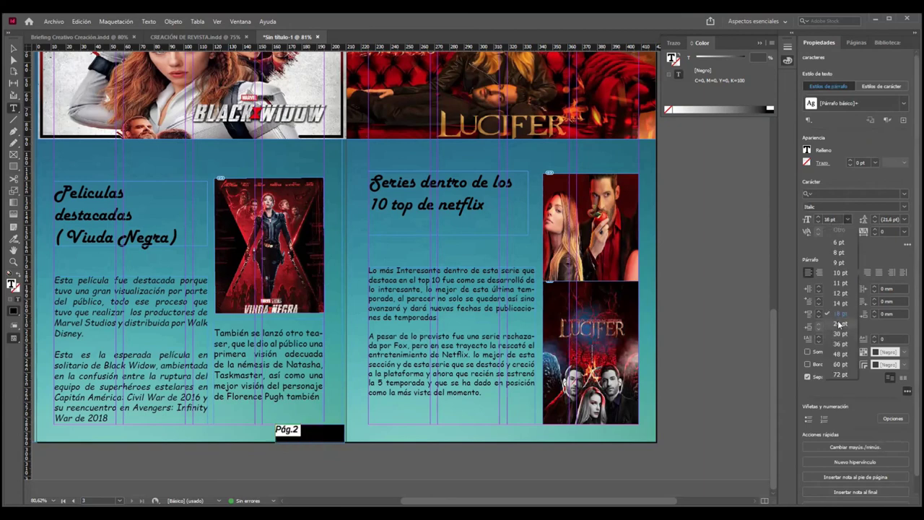
{"action": "left_click", "coordinate": [840, 324]}
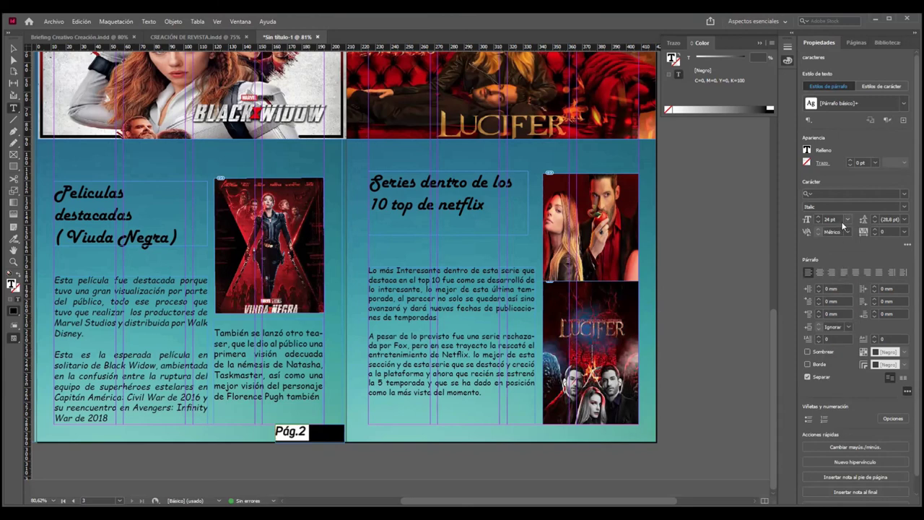
Add a small leading space before the Pág.2 text inside its black frame.
{"action": "left_click", "coordinate": [309, 439]}
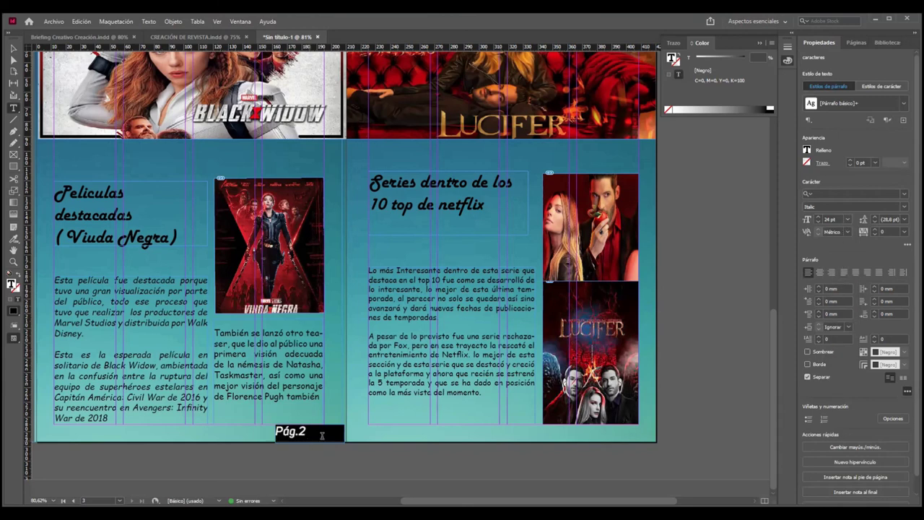
{"action": "key", "text": "Left"}
{"action": "key", "text": "Left"}
{"action": "key", "text": "Left"}
{"action": "key", "text": "Left"}
{"action": "key", "text": "Left"}
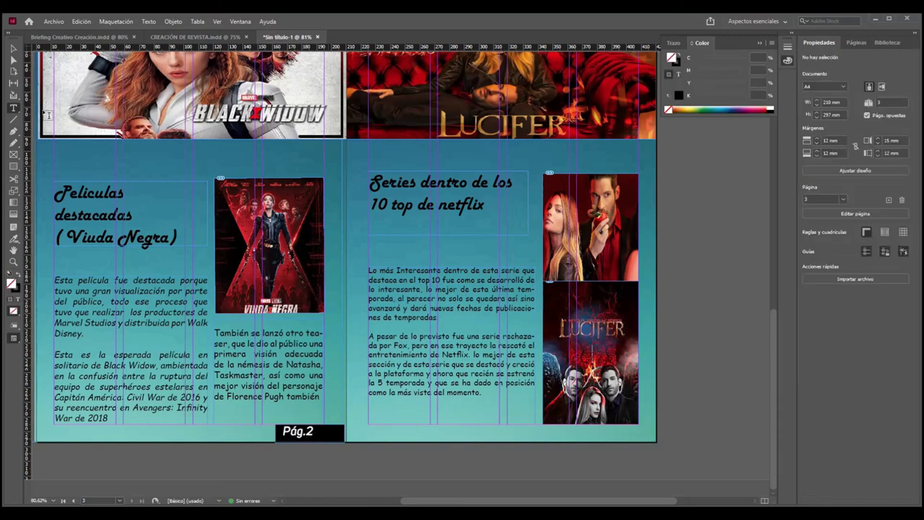
{"action": "key", "text": "BackSpace"}
{"action": "key", "text": "BackSpace"}
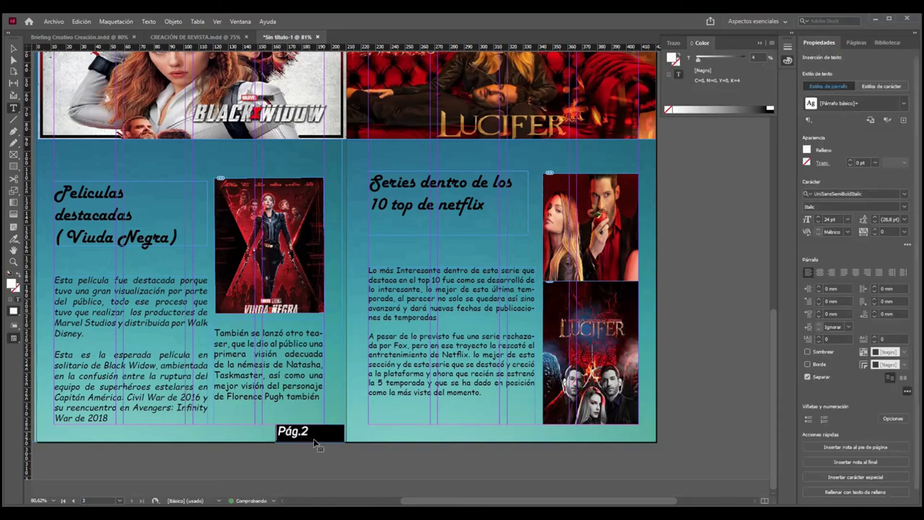
Duplicate the Pág.2 label to the lower-right corner of the Lucifer page and change its text to Pág.3.
{"action": "key", "text": "Escape"}
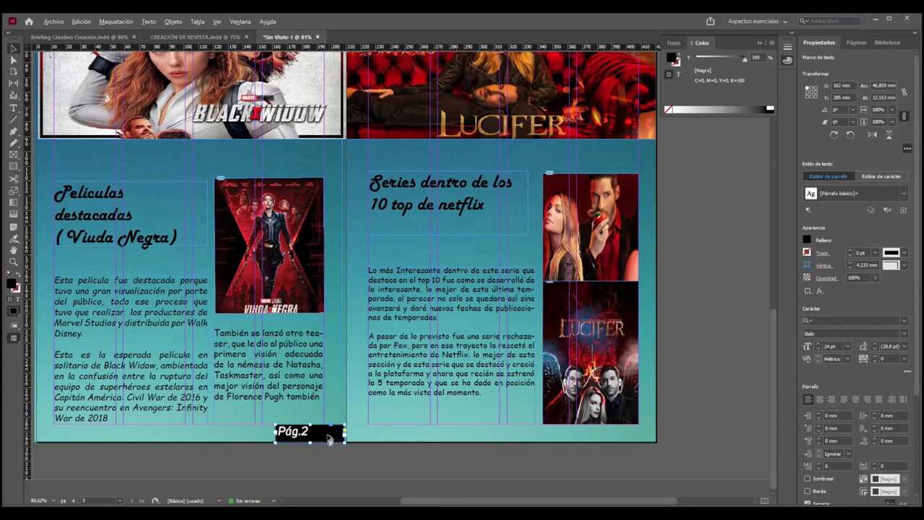
{"action": "left_click_drag", "start_coordinate": [327, 435], "coordinate": [641, 435]}
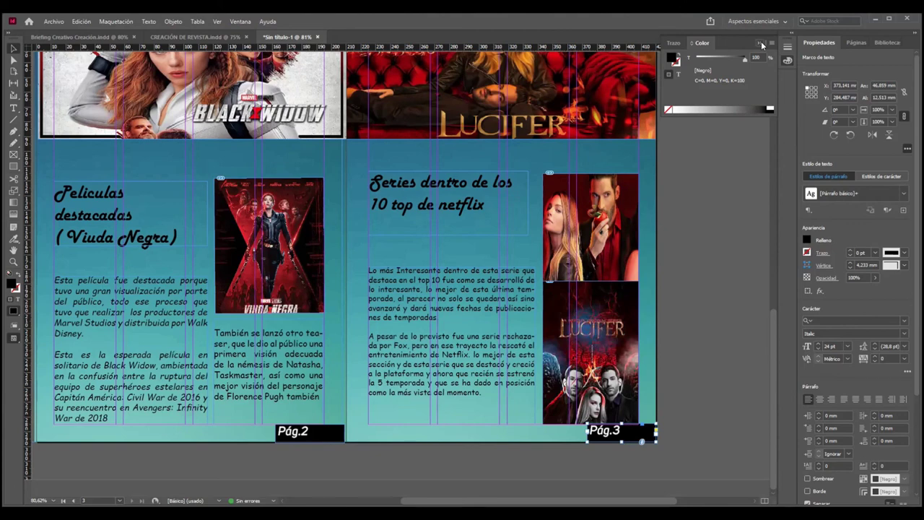
{"action": "left_click", "coordinate": [727, 299]}
Hide the guides on the Black Widow and Lucifer spread.
{"action": "scroll", "coordinate": [724, 298], "scroll_direction": "up", "scroll_amount": 2}
{"action": "scroll", "coordinate": [724, 298], "scroll_direction": "down", "scroll_amount": 2}
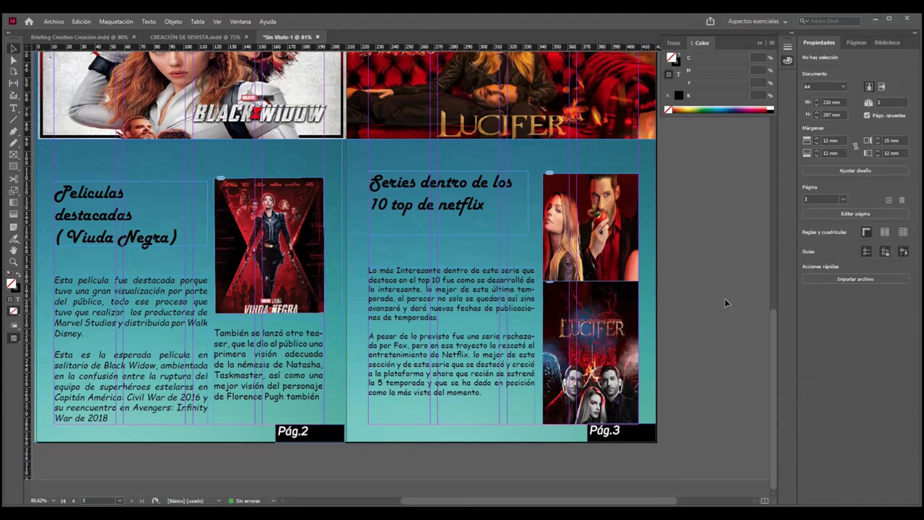
{"action": "scroll", "coordinate": [732, 295], "scroll_direction": "up", "scroll_amount": 3}
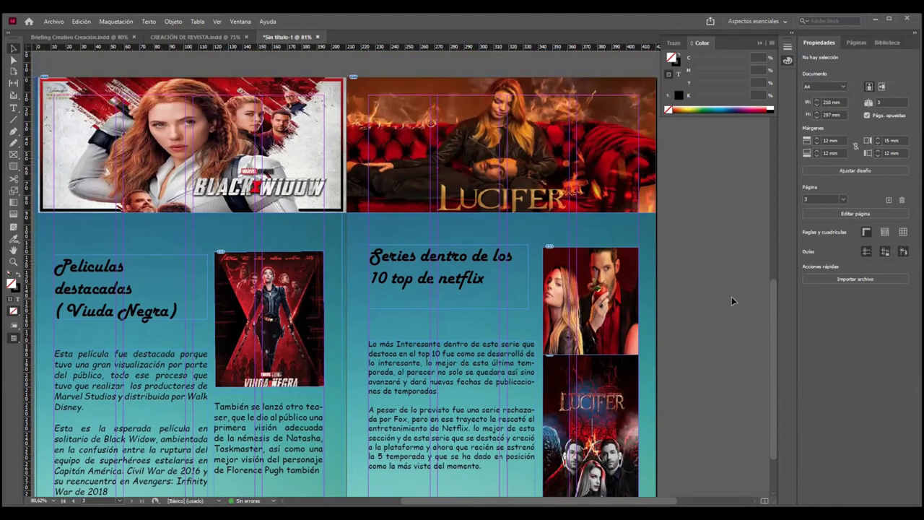
{"action": "scroll", "coordinate": [731, 296], "scroll_direction": "down", "scroll_amount": 1}
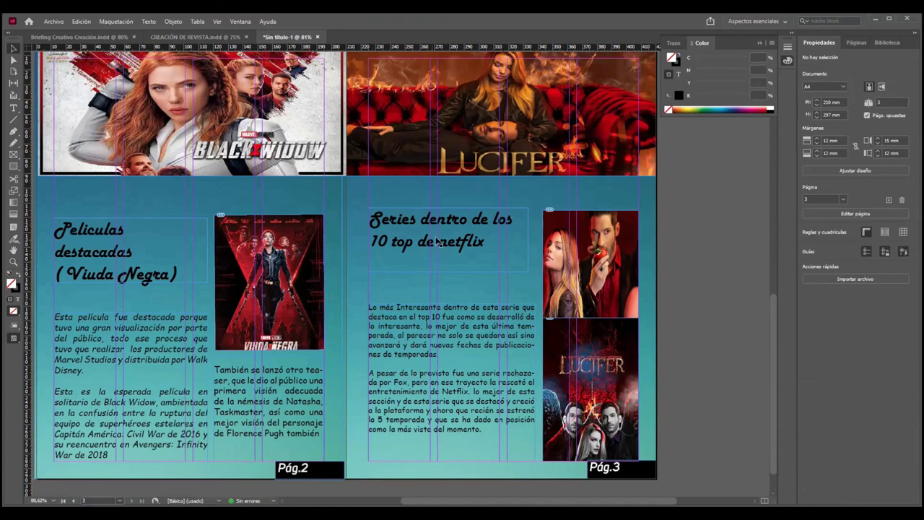
{"action": "right_click", "coordinate": [455, 407]}
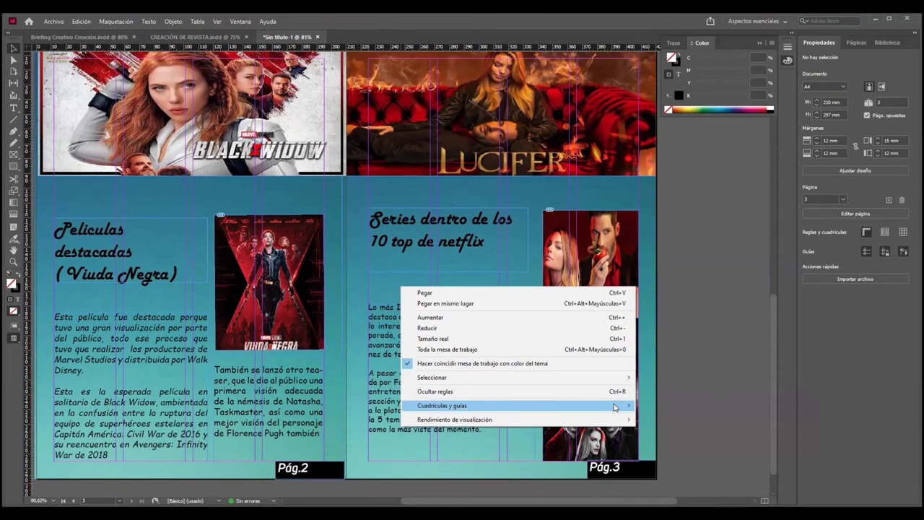
{"action": "mouse_move", "coordinate": [617, 407]}
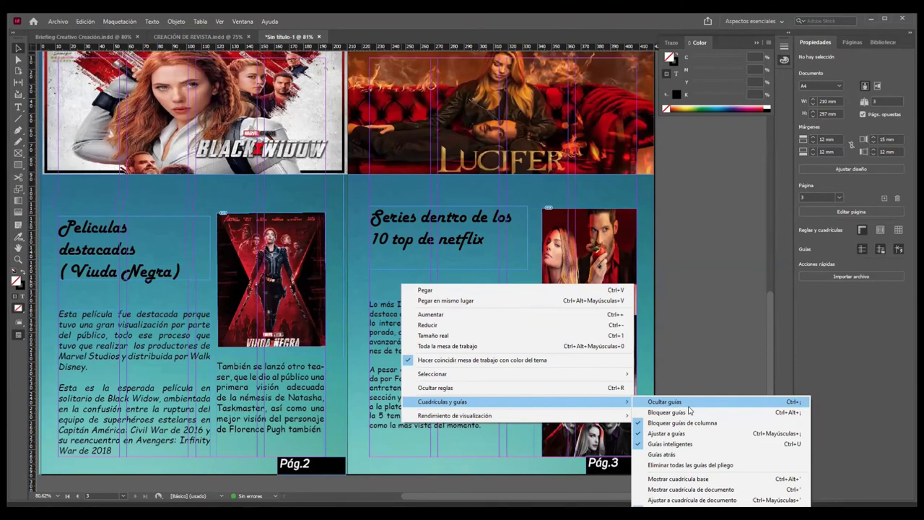
{"action": "key", "text": "Return"}
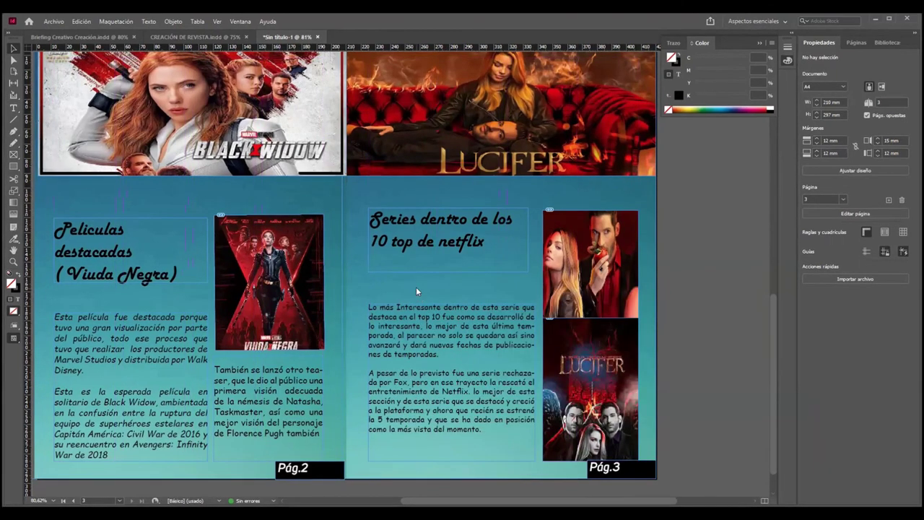
{"action": "right_click", "coordinate": [416, 286]}
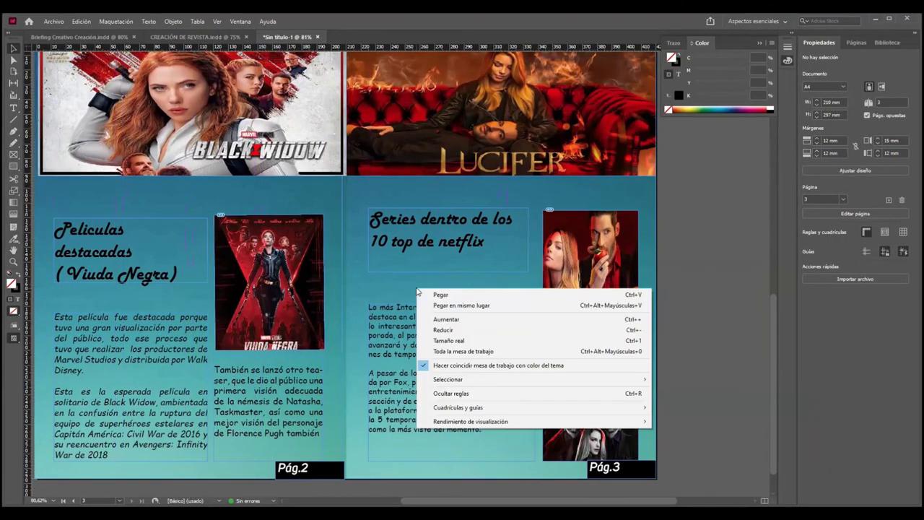
{"action": "left_click", "coordinate": [374, 283]}
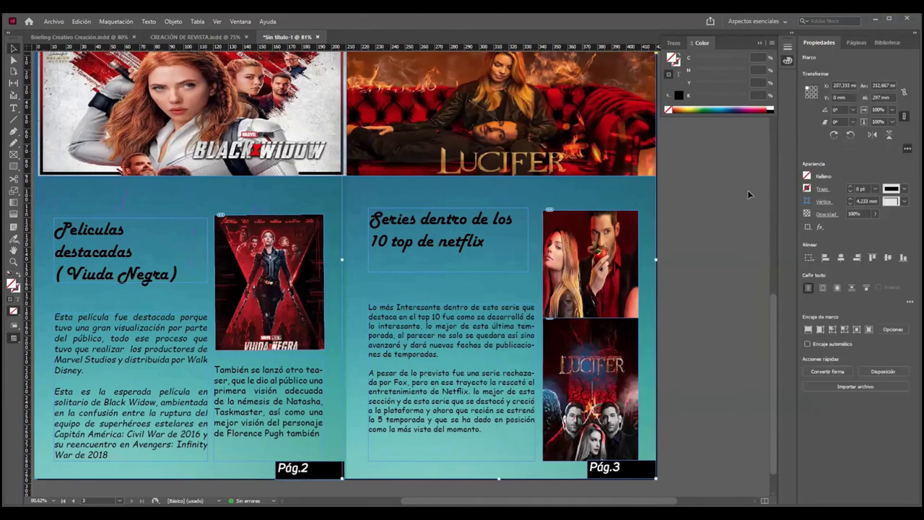
{"action": "scroll", "coordinate": [702, 242], "scroll_direction": "up", "scroll_amount": 2}
{"action": "scroll", "coordinate": [702, 242], "scroll_direction": "down", "scroll_amount": 3}
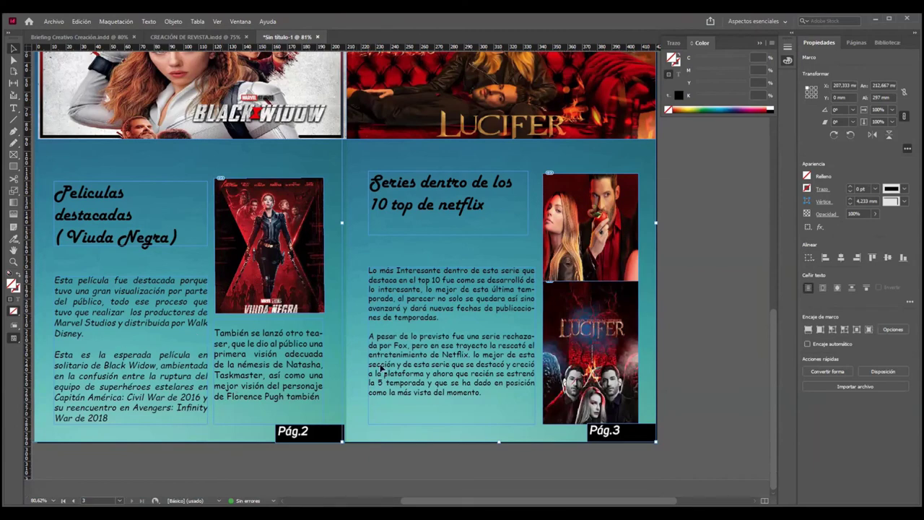
{"action": "scroll", "coordinate": [594, 372], "scroll_direction": "up", "scroll_amount": 1}
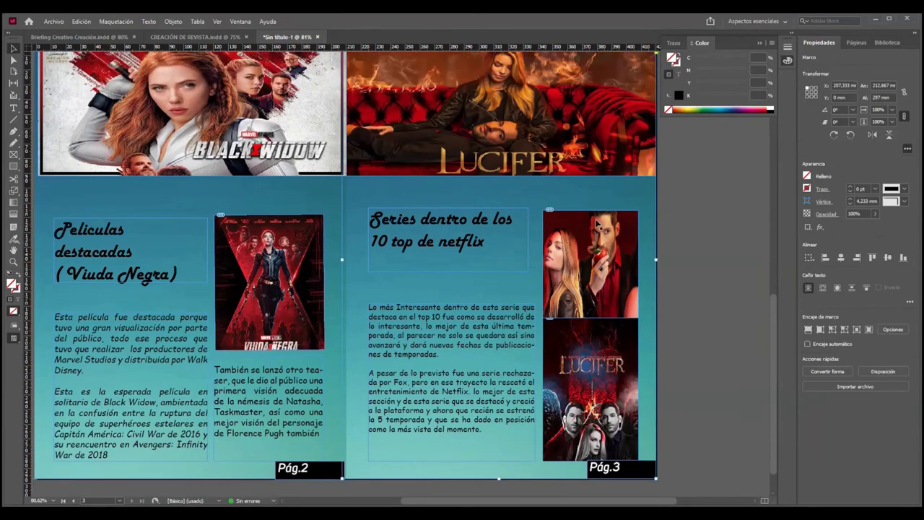
{"action": "left_click", "coordinate": [709, 372]}
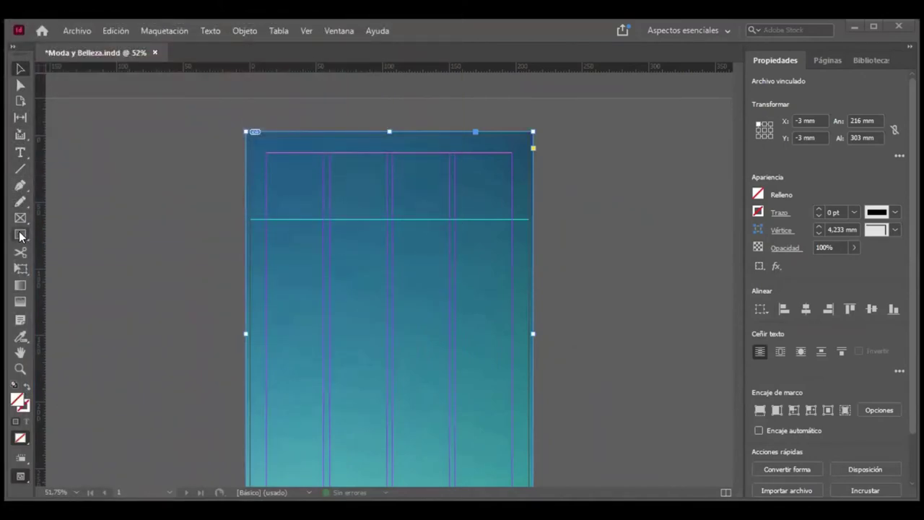
Draw a rectangle about 213 × 63 mm across the top of the Moda y Belleza page and place imagen13 in it.
{"action": "left_click", "coordinate": [20, 235]}
{"action": "left_click_drag", "start_coordinate": [246, 132], "coordinate": [529, 215]}
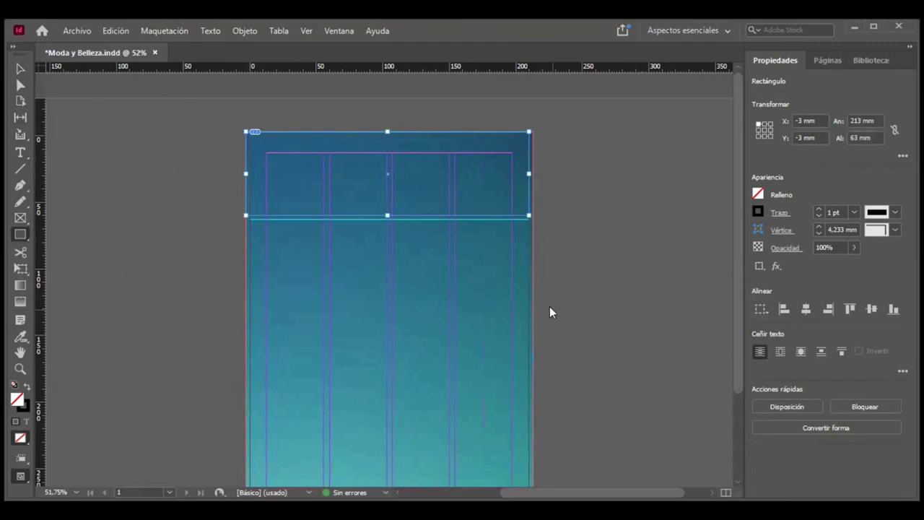
{"action": "key", "text": "ctrl+d"}
{"action": "scroll", "coordinate": [558, 261], "scroll_direction": "down", "scroll_amount": 3}
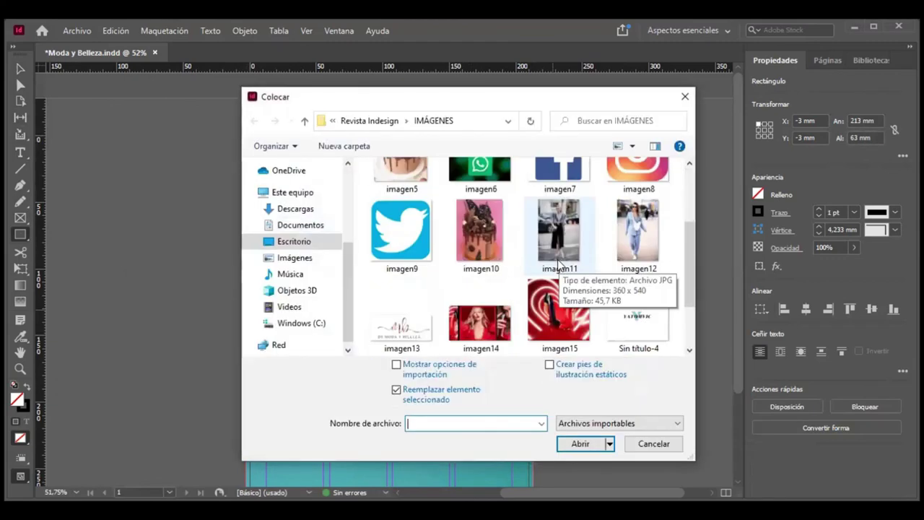
{"action": "scroll", "coordinate": [558, 261], "scroll_direction": "down", "scroll_amount": 2}
{"action": "left_click", "coordinate": [401, 227]}
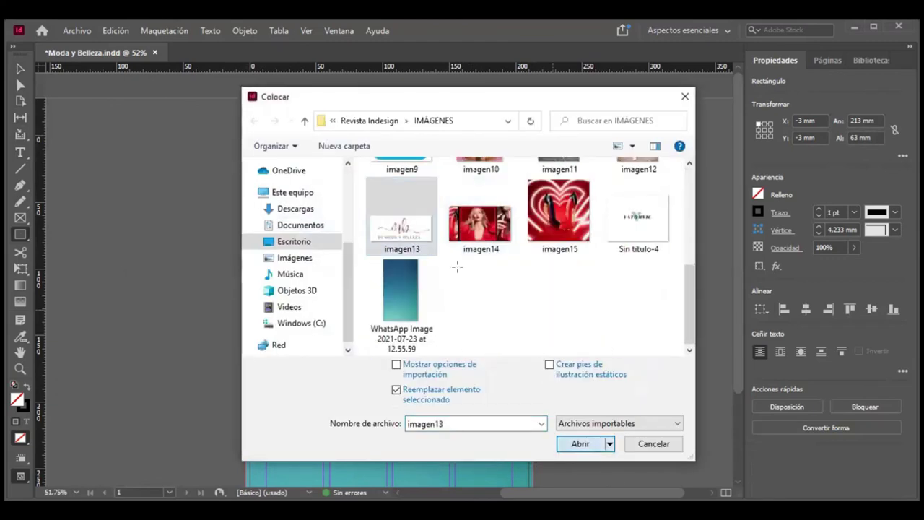
{"action": "key", "text": "Return"}
Fit the imagen13 logo proportionally inside its header frame, and switch the fitting to fill the frame proportionally.
{"action": "right_click", "coordinate": [422, 189]}
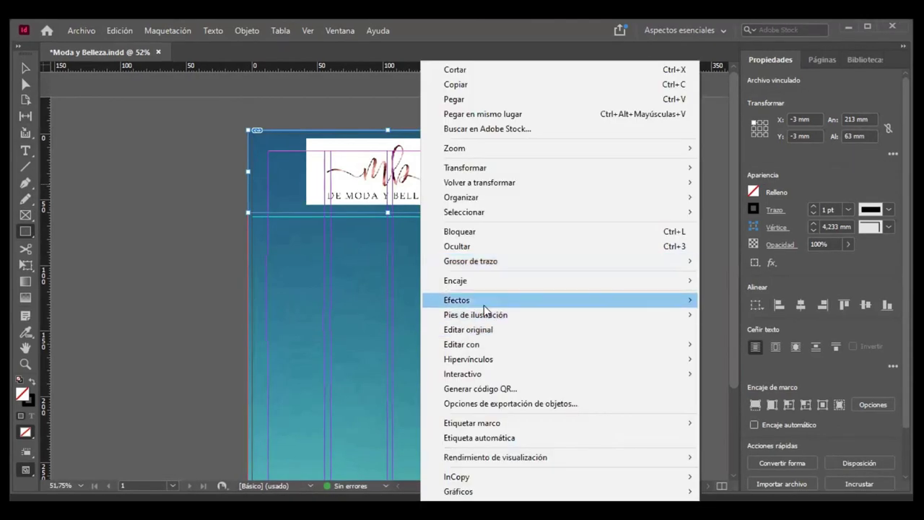
{"action": "mouse_move", "coordinate": [485, 283]}
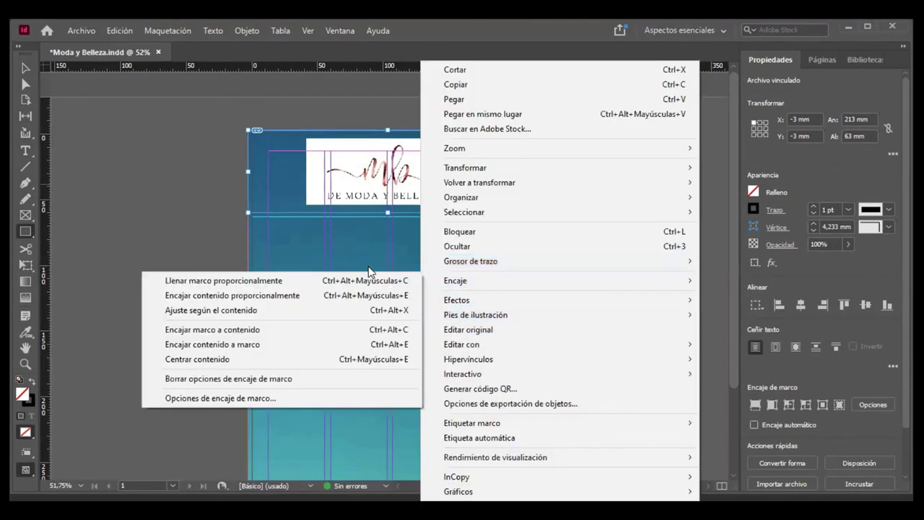
{"action": "mouse_move", "coordinate": [427, 281]}
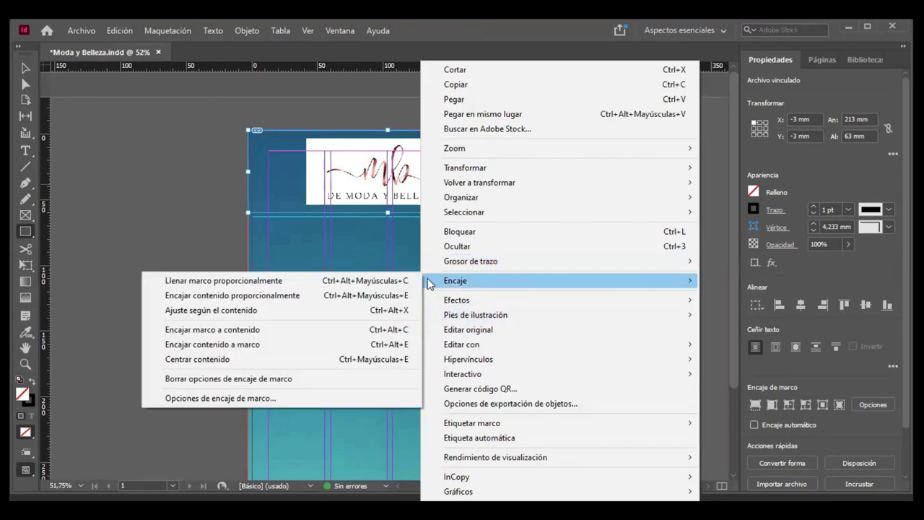
{"action": "left_click", "coordinate": [407, 298]}
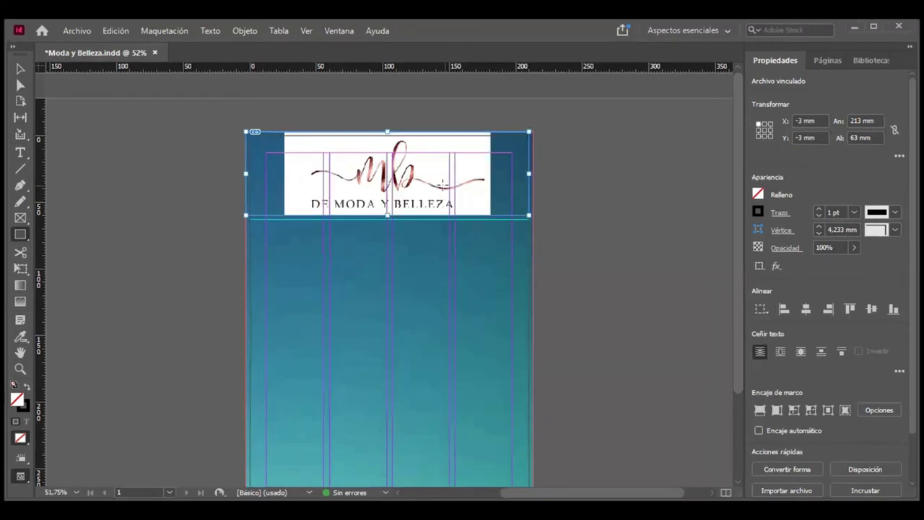
{"action": "right_click", "coordinate": [445, 283]}
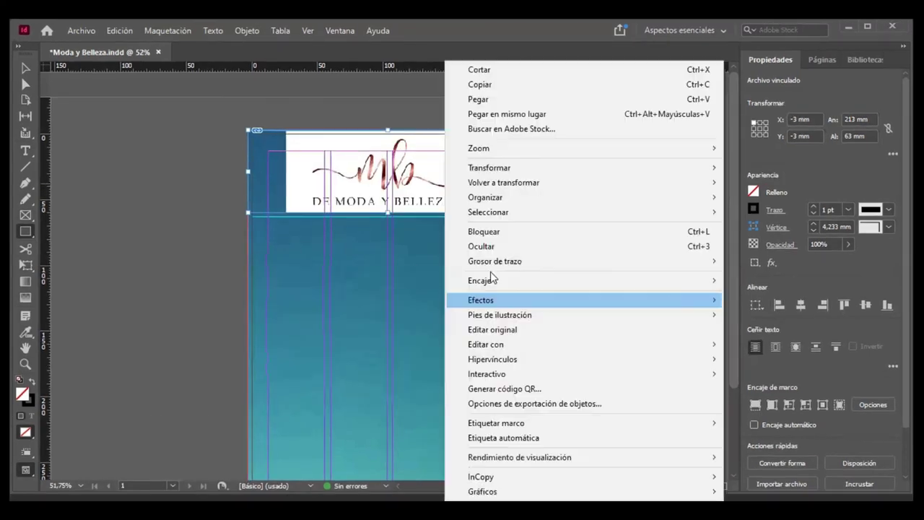
{"action": "mouse_move", "coordinate": [491, 284]}
{"action": "left_click", "coordinate": [373, 283]}
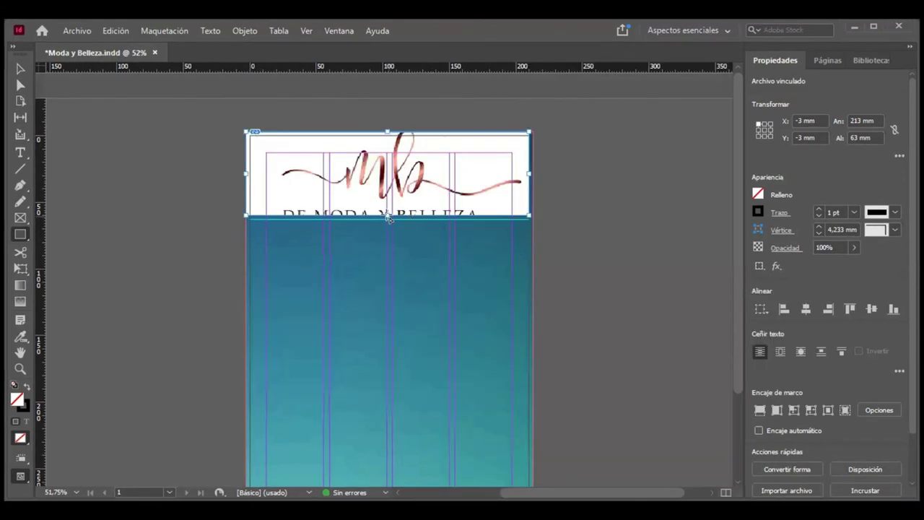
Enlarge the logo header frame to about 216 × 72 mm and refill it proportionally with the image.
{"action": "left_click", "coordinate": [10, 74]}
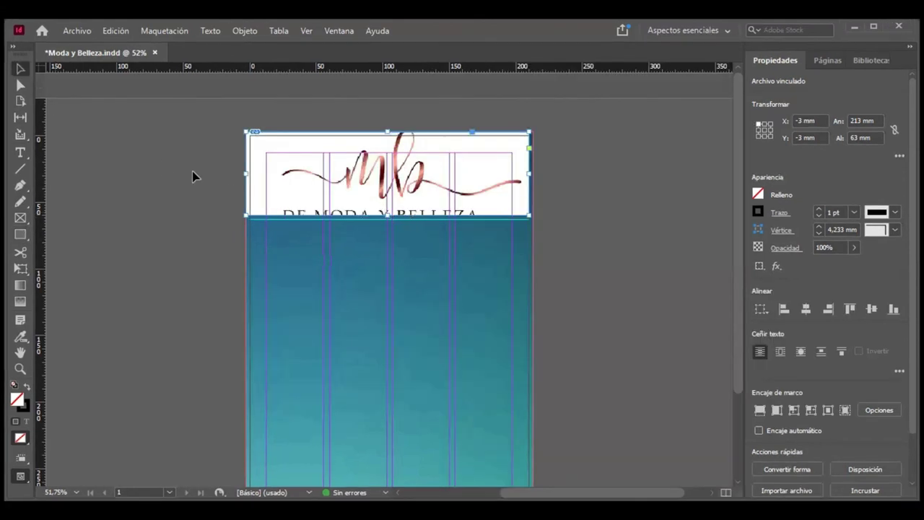
{"action": "left_click_drag", "start_coordinate": [386, 214], "coordinate": [387, 226]}
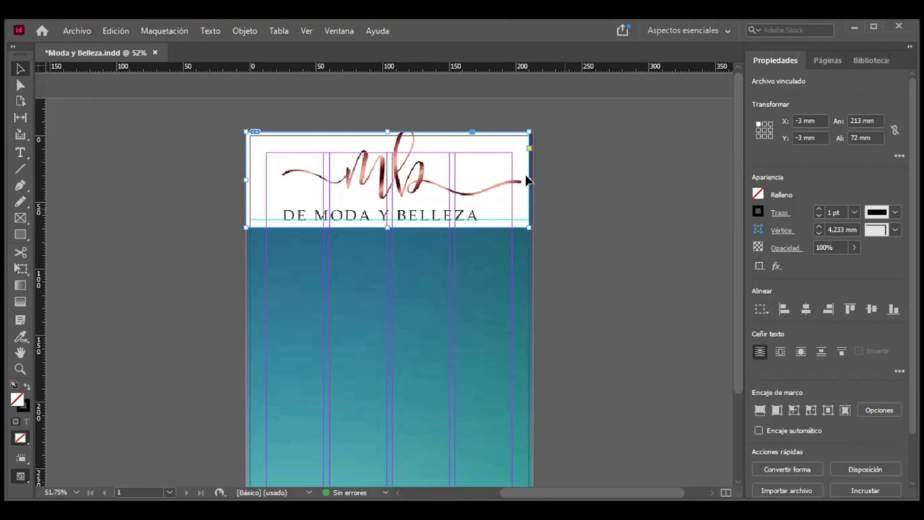
{"action": "left_click_drag", "start_coordinate": [527, 181], "coordinate": [533, 179]}
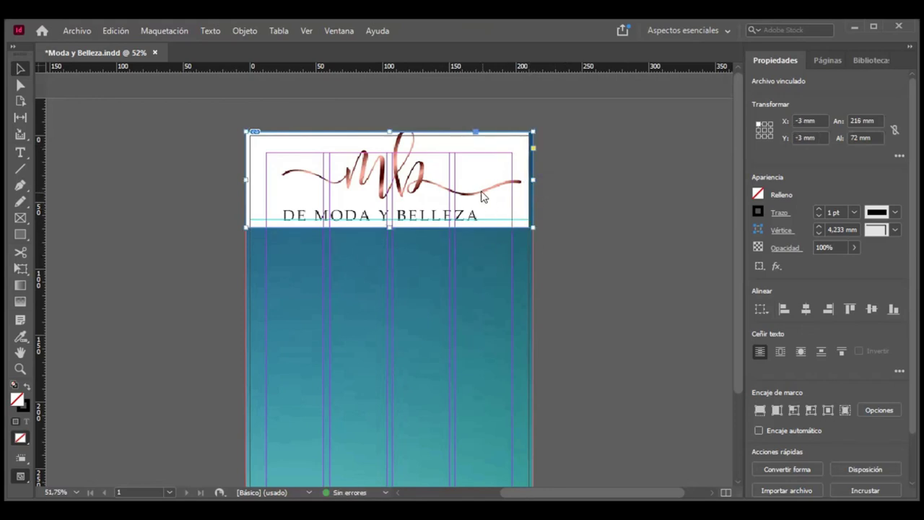
{"action": "right_click", "coordinate": [482, 195]}
{"action": "mouse_move", "coordinate": [515, 280]}
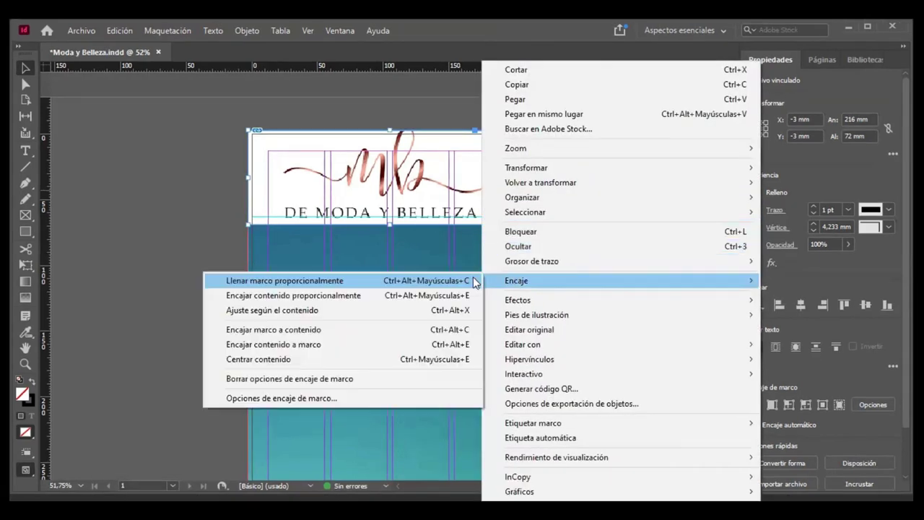
{"action": "left_click", "coordinate": [469, 280]}
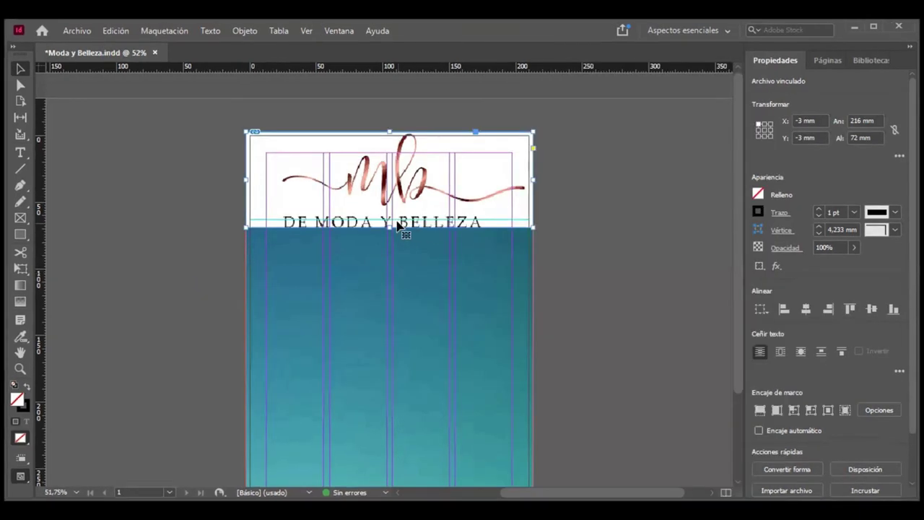
Extend the logo frame downward to about 76.5 mm high, with its upper edge on the bleed line at -3 mm.
{"action": "left_click_drag", "start_coordinate": [389, 226], "coordinate": [389, 232]}
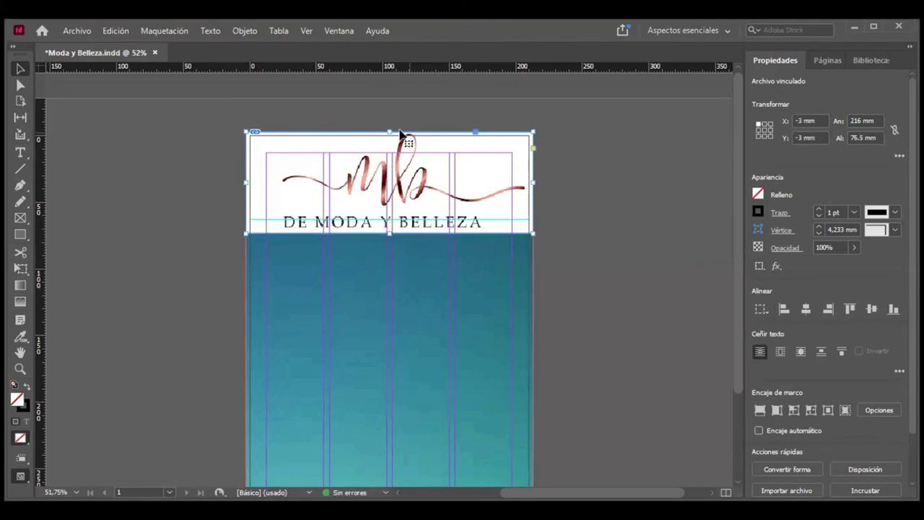
{"action": "left_click_drag", "start_coordinate": [390, 132], "coordinate": [394, 135]}
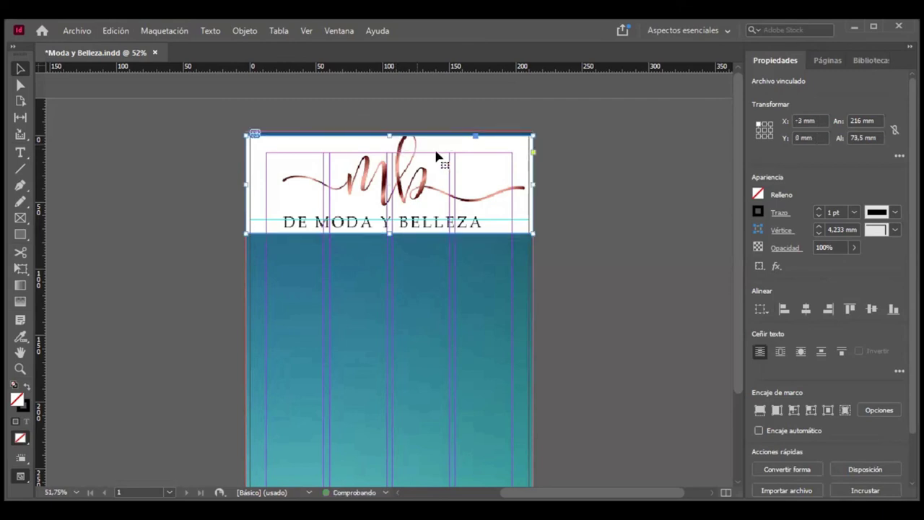
{"action": "left_click", "coordinate": [351, 128]}
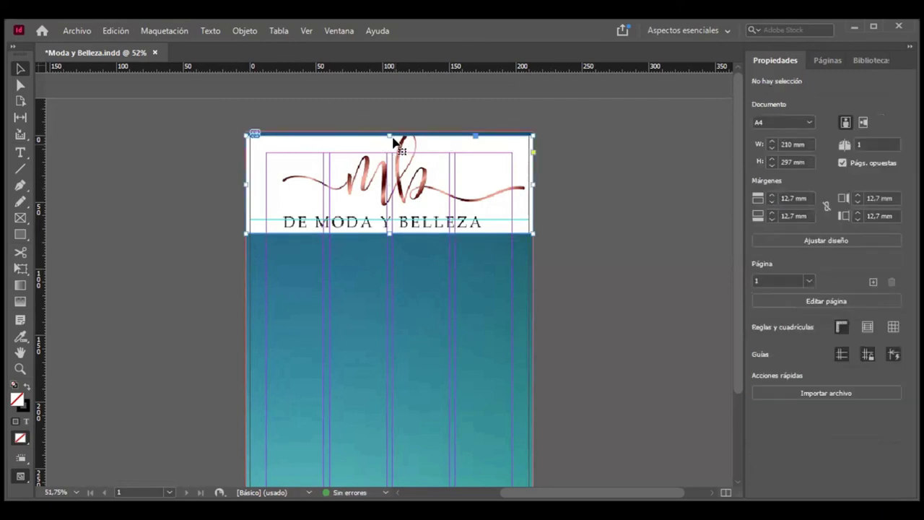
{"action": "left_click", "coordinate": [389, 137]}
{"action": "left_click_drag", "start_coordinate": [389, 134], "coordinate": [386, 131]}
{"action": "scroll", "coordinate": [581, 215], "scroll_direction": "down", "scroll_amount": 2}
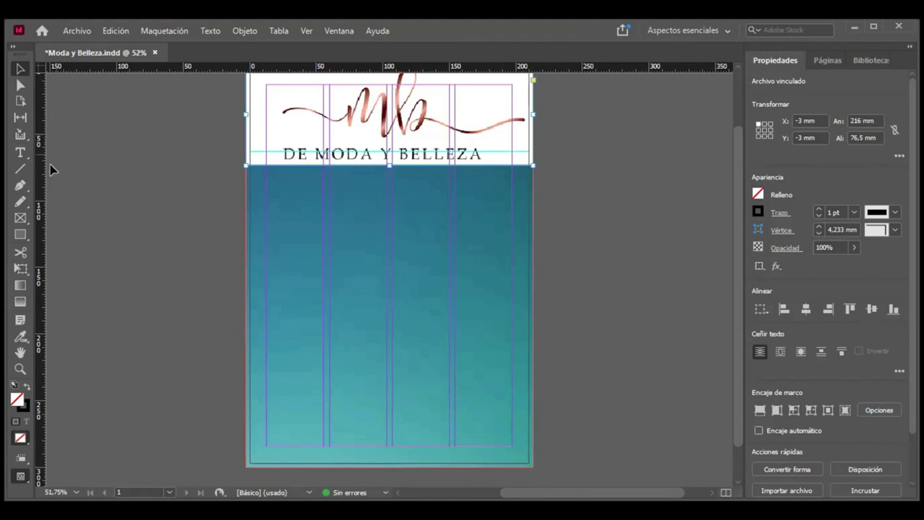
{"action": "left_click", "coordinate": [20, 217]}
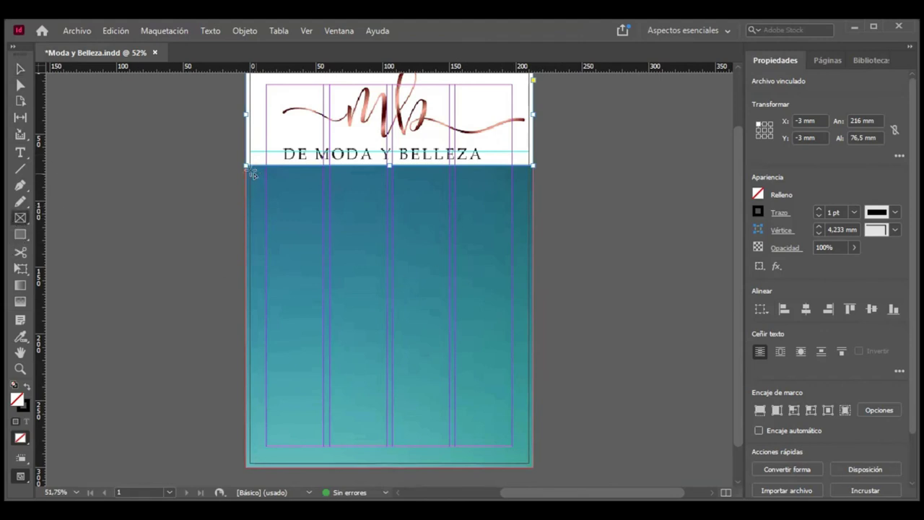
{"action": "left_click_drag", "start_coordinate": [248, 167], "coordinate": [529, 205]}
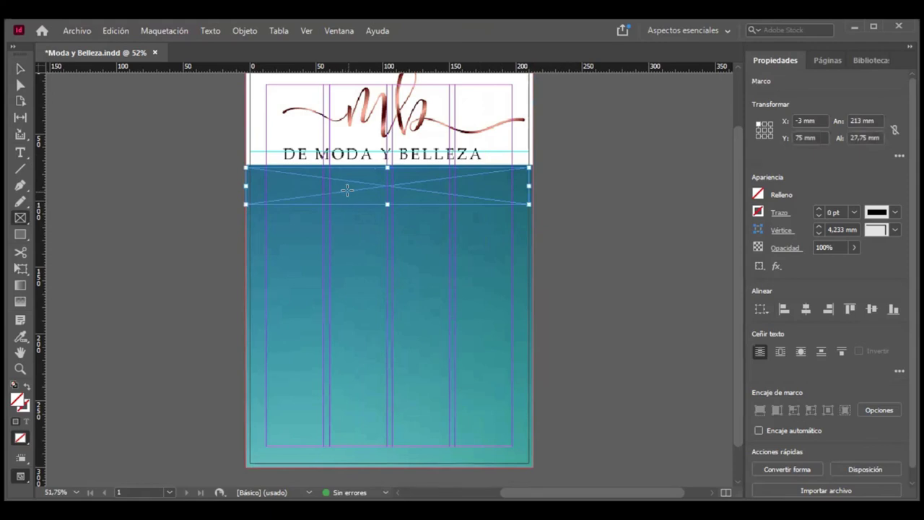
{"action": "key", "text": "ctrl+z"}
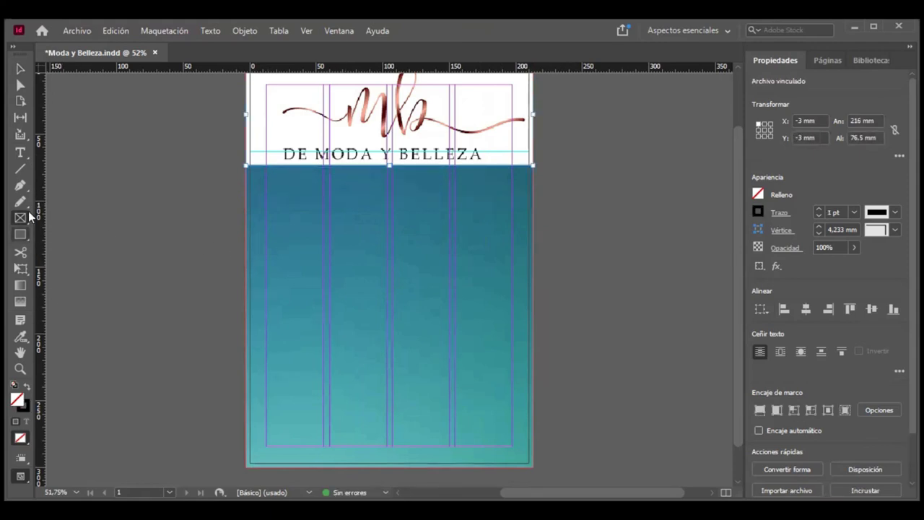
{"action": "left_click", "coordinate": [21, 153]}
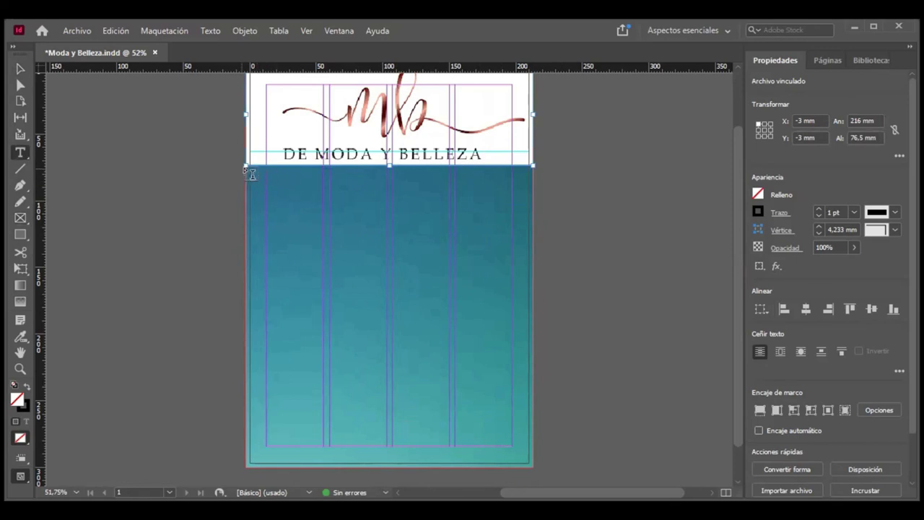
{"action": "left_click_drag", "start_coordinate": [247, 166], "coordinate": [529, 215]}
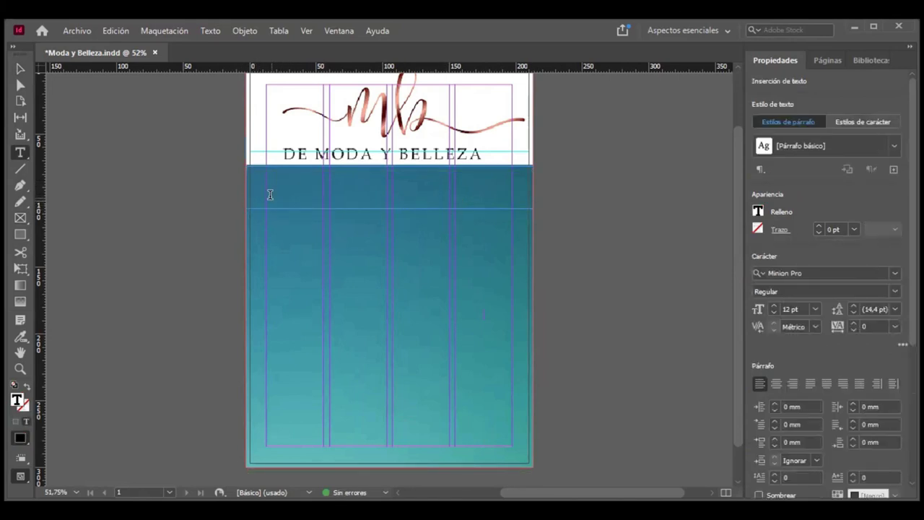
{"action": "left_click", "coordinate": [353, 91], "text": "ctrl"}
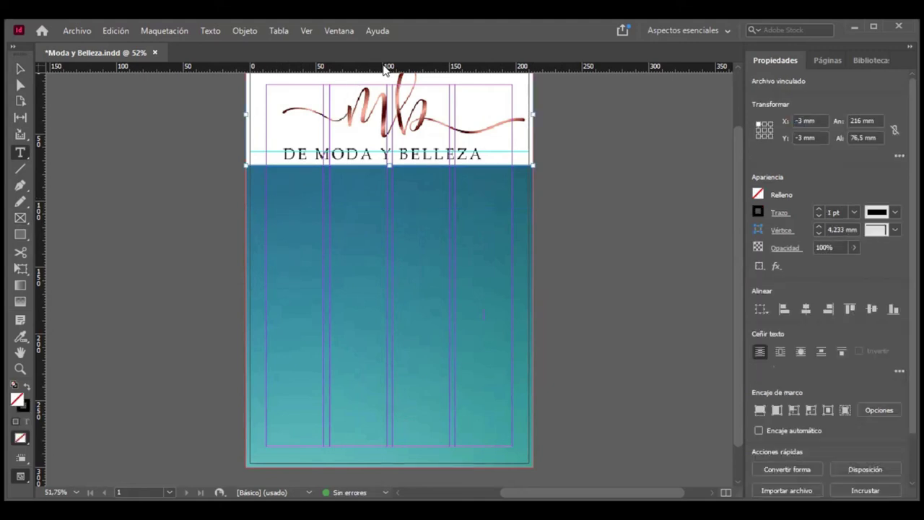
Place a horizontal guide just below the logo header and draw a page-wide text frame about 216 × 31 mm beneath it.
{"action": "left_click_drag", "start_coordinate": [383, 78], "coordinate": [388, 178]}
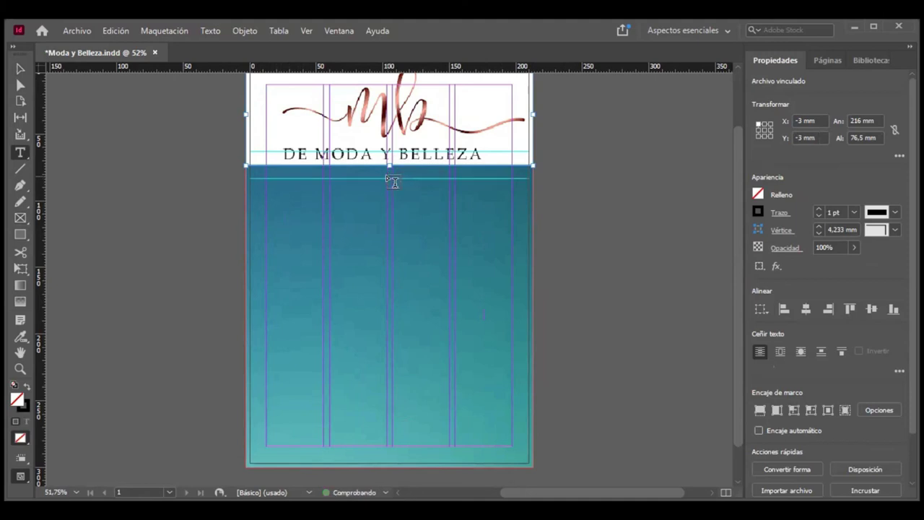
{"action": "left_click", "coordinate": [247, 181]}
{"action": "left_click_drag", "start_coordinate": [247, 182], "coordinate": [533, 226]}
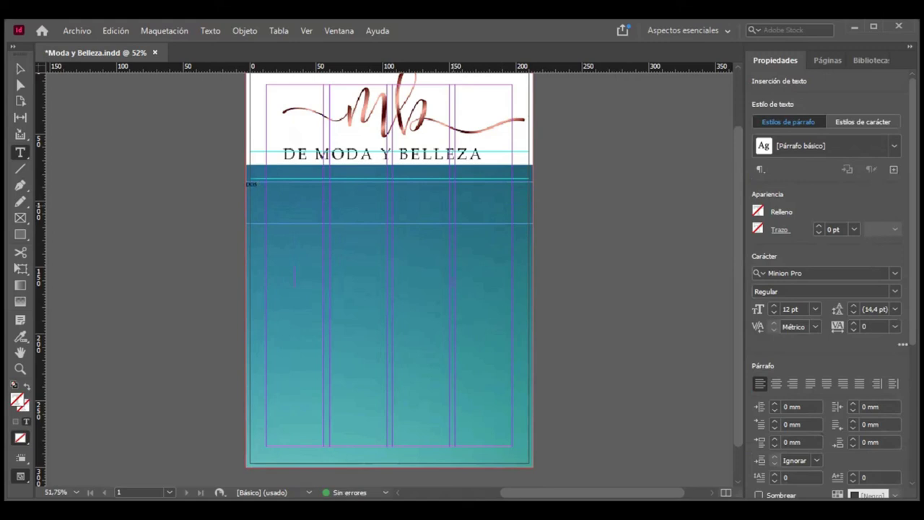
Enter the headline "DOS ZAPATOS QUE SIEMPRE LUCEN BIEN Y SOBREVIVEN EL PASO DEL TIEMPO.", starting a new line at "Y SOBREVIVEN".
{"action": "type", "text": "PATOS QUE SIEMPRE"}
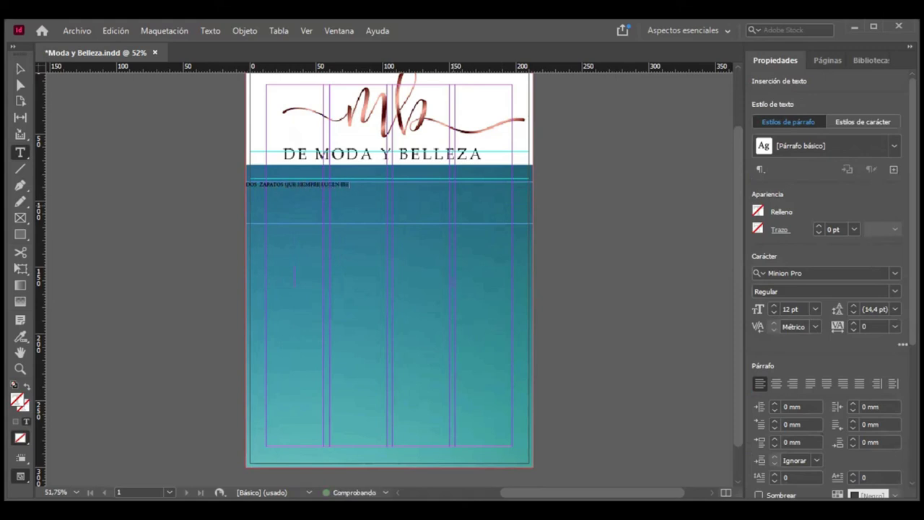
{"action": "type", "text": " LUCEN BIEN Y SOBREVIVEN EL PASO DEL TIEMPO"}
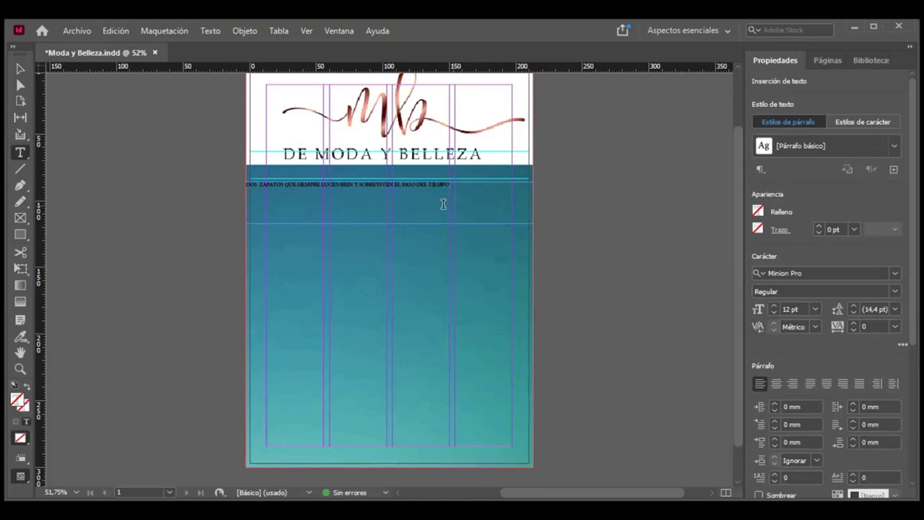
{"action": "type", "text": "."}
{"action": "left_click", "coordinate": [355, 184]}
{"action": "key", "text": "Return"}
Set both lines of the shoe headline in the Bernard MT Condensed font.
{"action": "left_click_drag", "start_coordinate": [335, 195], "coordinate": [244, 184]}
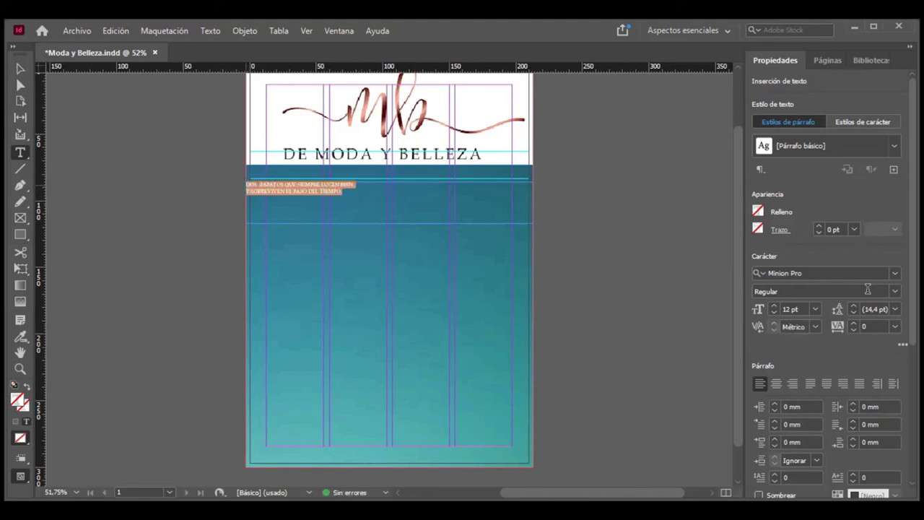
{"action": "left_click", "coordinate": [895, 274]}
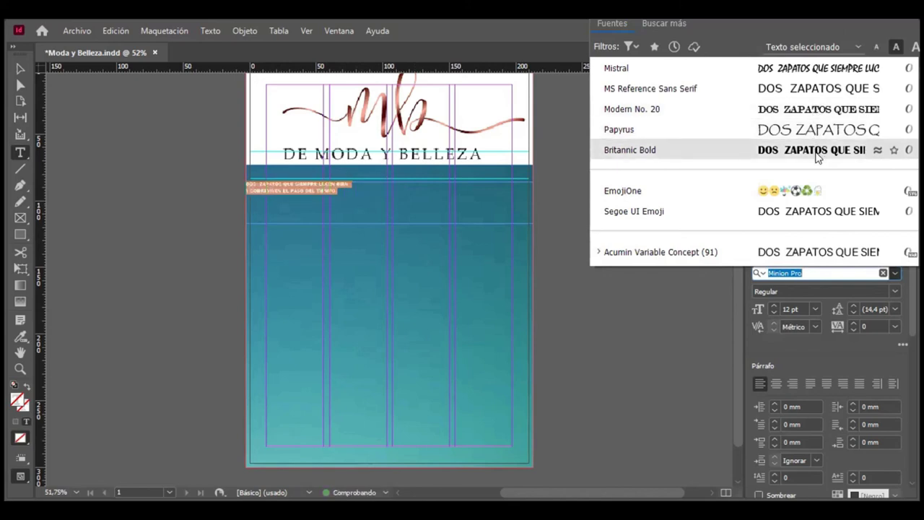
{"action": "scroll", "coordinate": [828, 159], "scroll_direction": "down", "scroll_amount": 1}
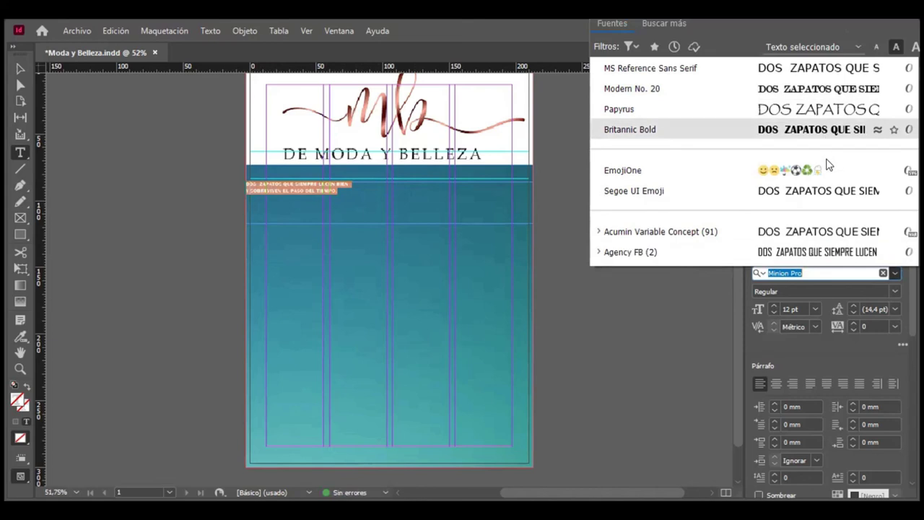
{"action": "scroll", "coordinate": [827, 166], "scroll_direction": "down", "scroll_amount": 8}
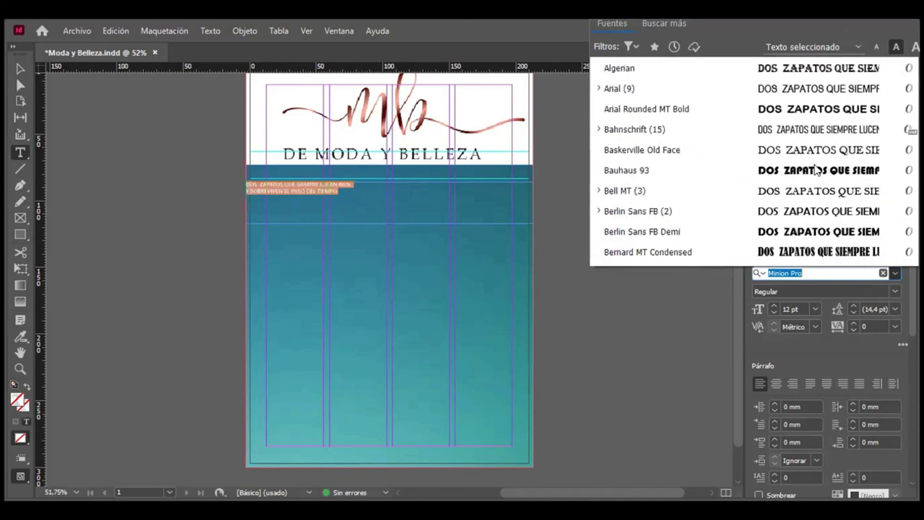
{"action": "scroll", "coordinate": [817, 169], "scroll_direction": "down", "scroll_amount": 4}
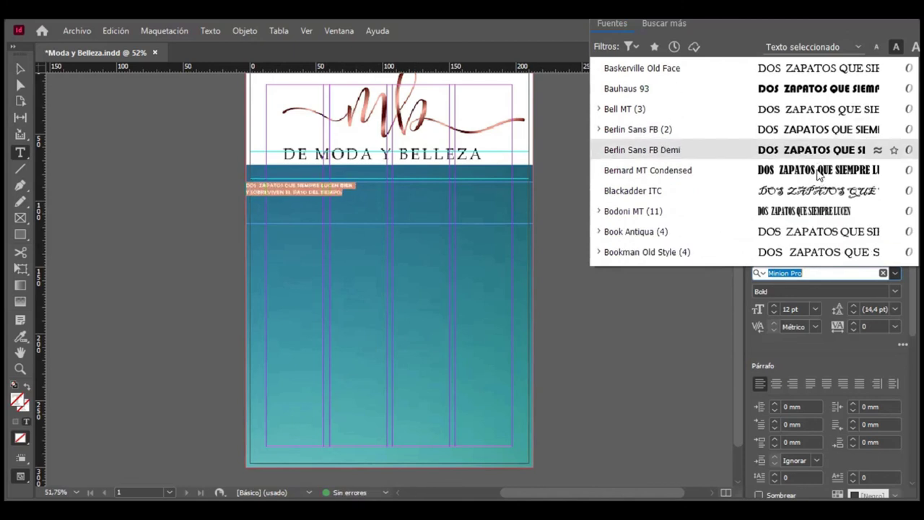
{"action": "left_click", "coordinate": [813, 171]}
Increase the headline's font size to 32 pt and center both lines in the text frame.
{"action": "left_click", "coordinate": [774, 303]}
{"action": "left_click", "coordinate": [774, 304]}
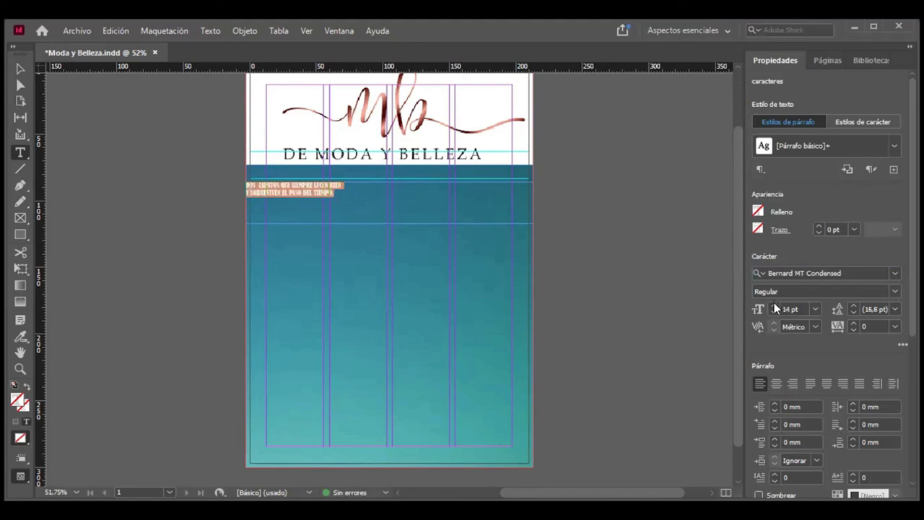
{"action": "left_click", "coordinate": [774, 303]}
{"action": "left_click", "coordinate": [773, 303]}
{"action": "left_click", "coordinate": [774, 303]}
{"action": "left_click", "coordinate": [774, 303]}
{"action": "left_click", "coordinate": [774, 303]}
{"action": "left_click", "coordinate": [774, 303]}
{"action": "left_click", "coordinate": [774, 303]}
{"action": "left_click", "coordinate": [774, 303]}
{"action": "left_click", "coordinate": [774, 303]}
{"action": "left_click", "coordinate": [774, 303]}
{"action": "left_click", "coordinate": [773, 303]}
{"action": "left_click", "coordinate": [774, 303]}
{"action": "left_click", "coordinate": [774, 303]}
{"action": "left_click", "coordinate": [774, 303]}
{"action": "left_click", "coordinate": [774, 303]}
{"action": "left_click", "coordinate": [774, 303]}
{"action": "left_click", "coordinate": [774, 303]}
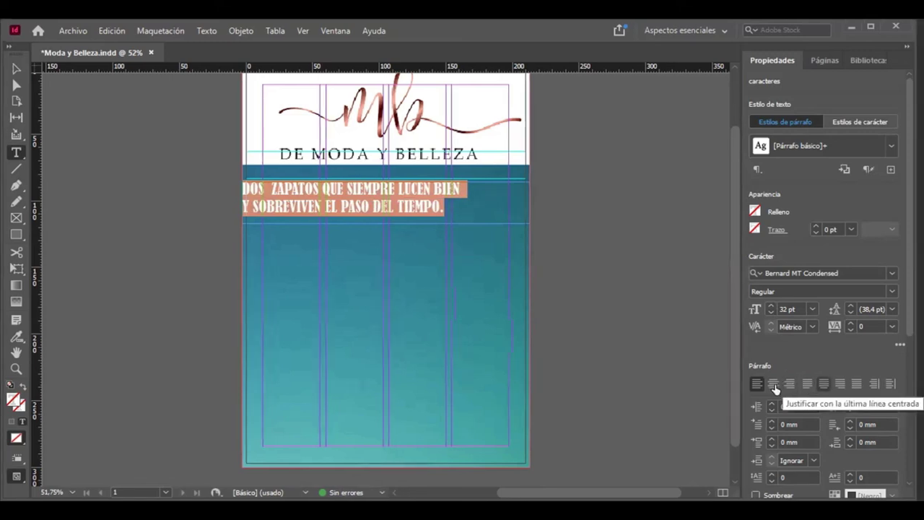
{"action": "left_click", "coordinate": [773, 384]}
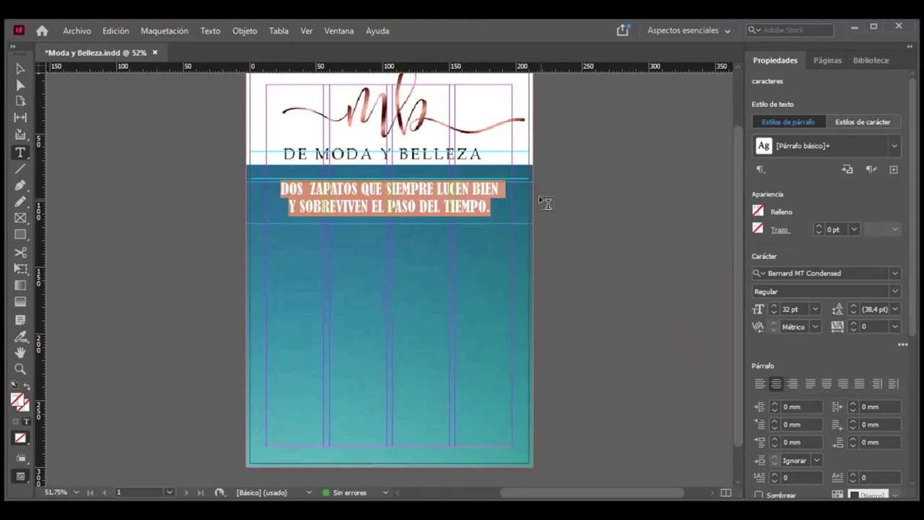
{"action": "left_click", "coordinate": [507, 197]}
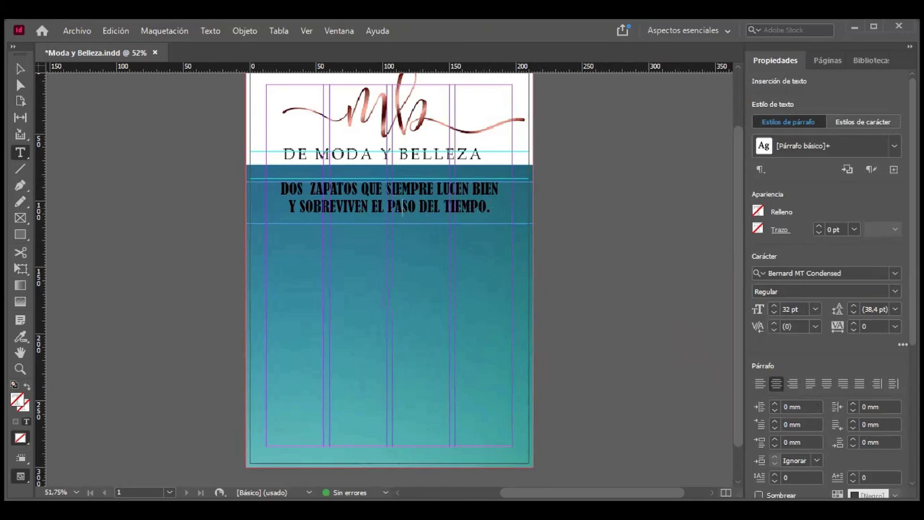
Draw a graphic frame about 103.5 × 52.5 mm directly below the shoe headline and place imagen11 in it.
{"action": "left_click", "coordinate": [18, 150]}
{"action": "left_click", "coordinate": [17, 219]}
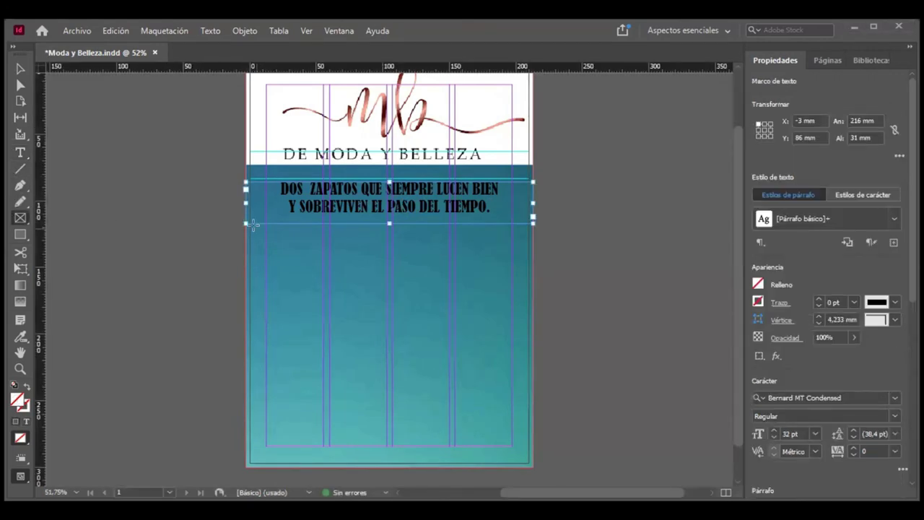
{"action": "left_click_drag", "start_coordinate": [246, 224], "coordinate": [381, 297]}
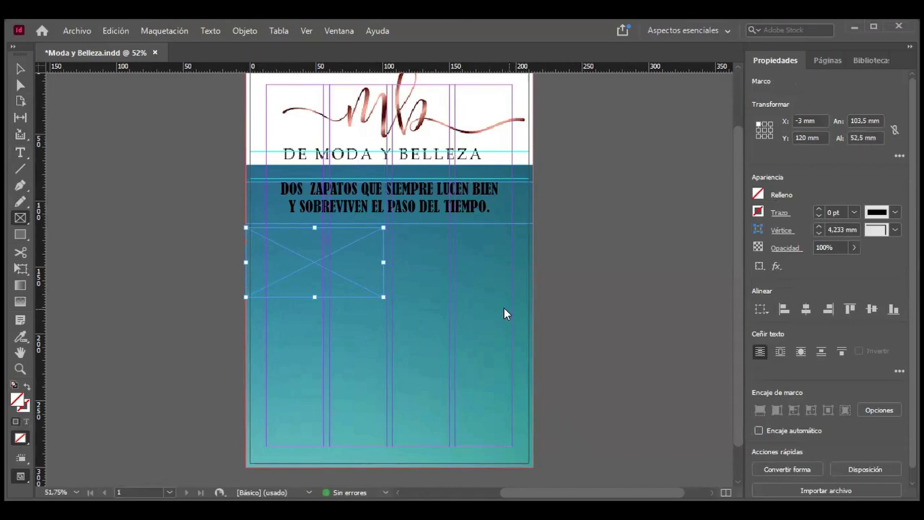
{"action": "scroll", "coordinate": [504, 289], "scroll_direction": "down", "scroll_amount": 2}
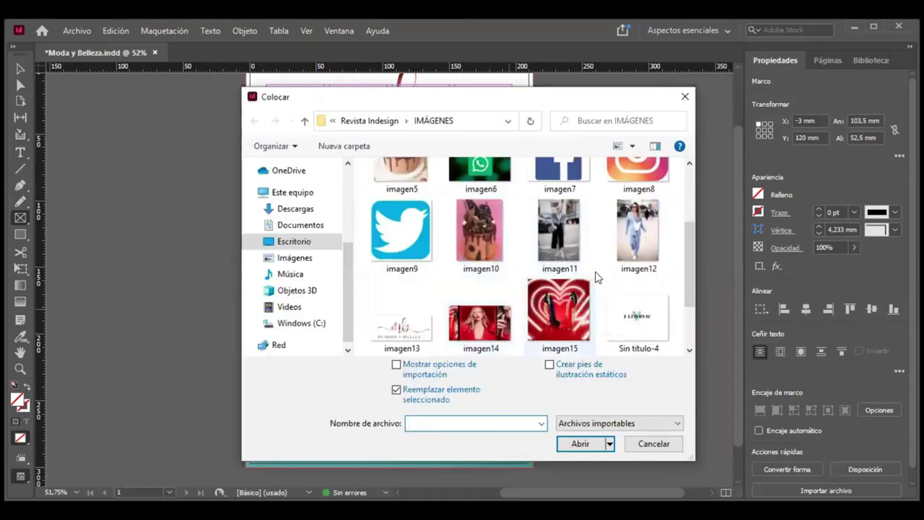
{"action": "left_click", "coordinate": [567, 240]}
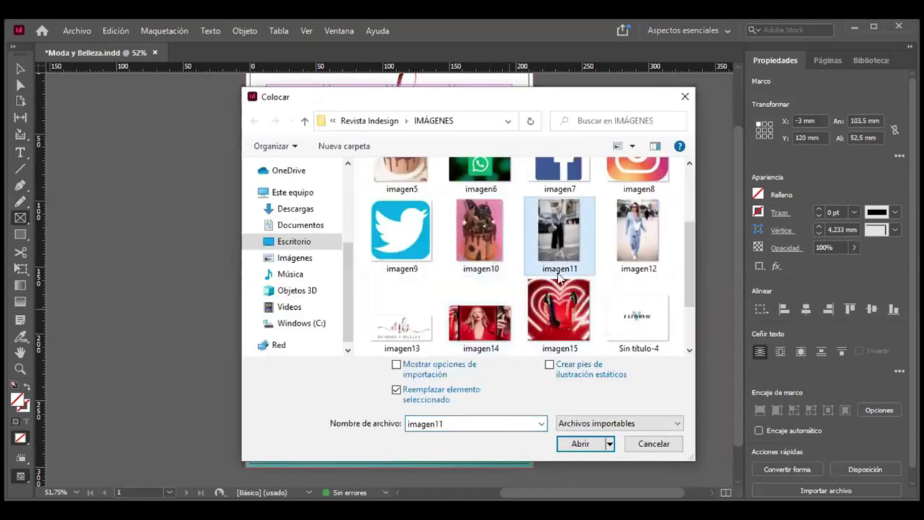
{"action": "left_click", "coordinate": [586, 442]}
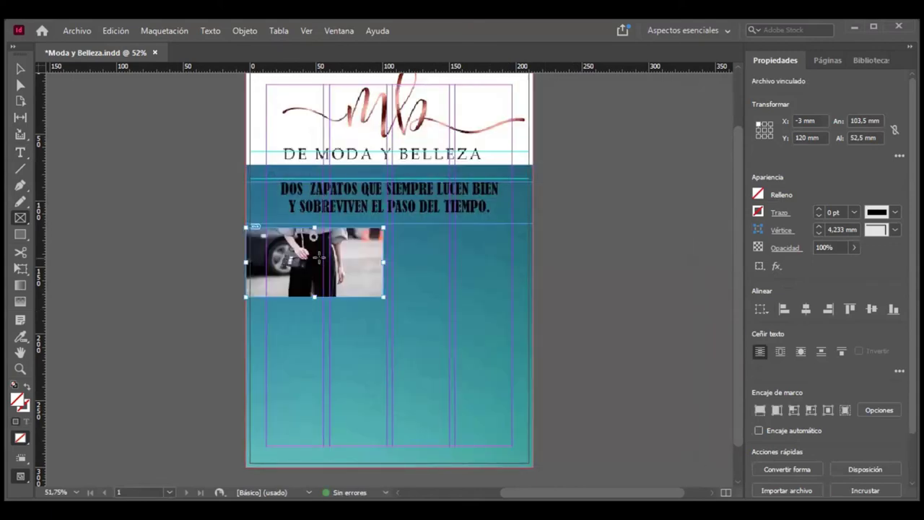
Fit imagen11 proportionally within the frame below the headline.
{"action": "right_click", "coordinate": [318, 256]}
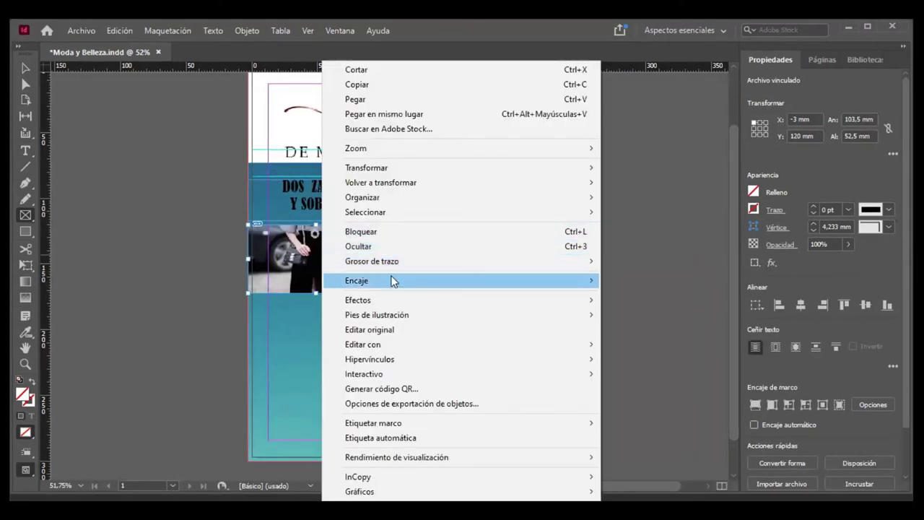
{"action": "mouse_move", "coordinate": [393, 282]}
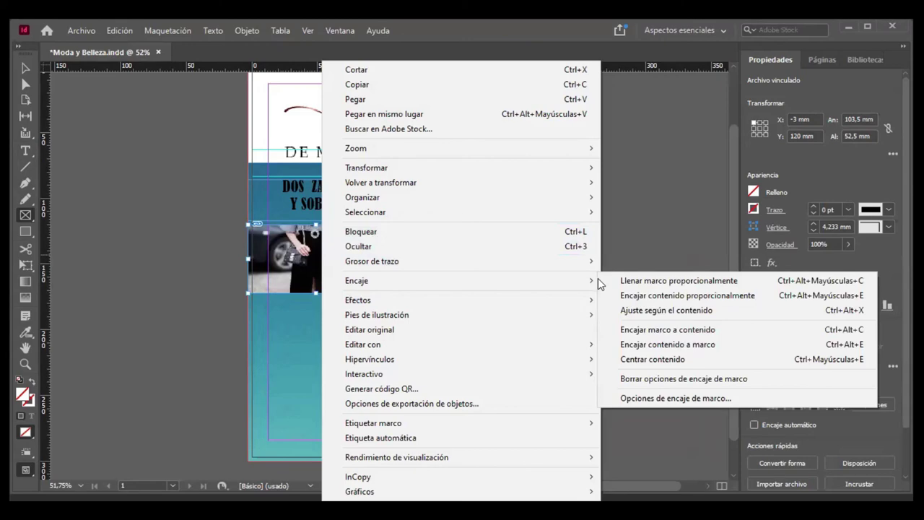
{"action": "left_click", "coordinate": [627, 298]}
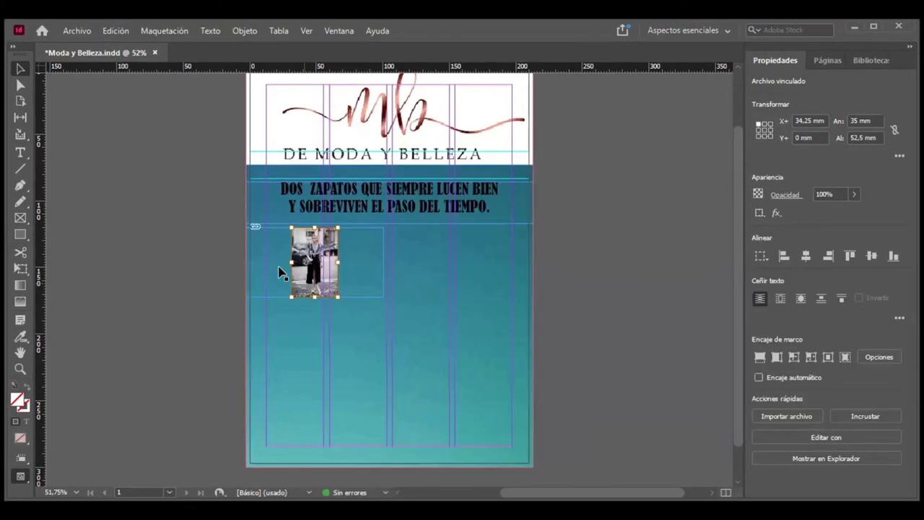
{"action": "left_click_drag", "start_coordinate": [296, 285], "coordinate": [289, 272]}
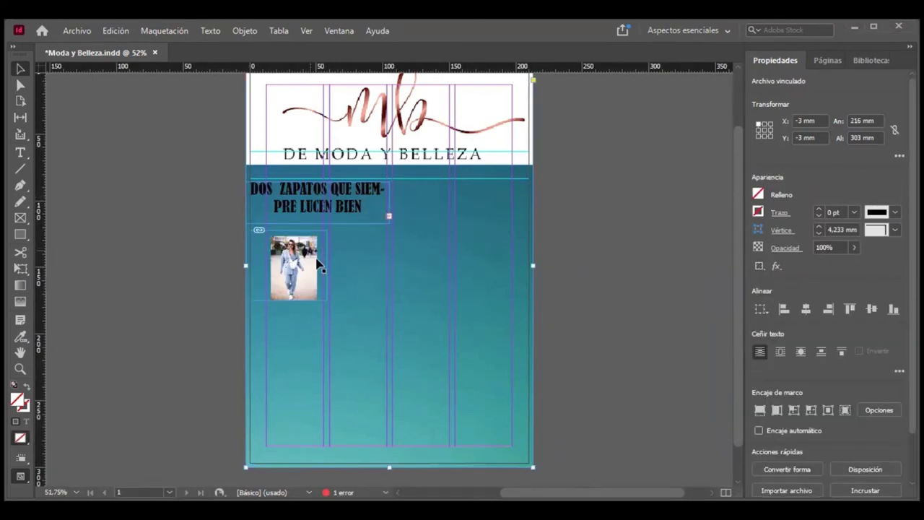
Draw a second graphic frame about 52 × 43.5 mm beside the first photo and place imagen11 in it.
{"action": "left_click", "coordinate": [21, 217]}
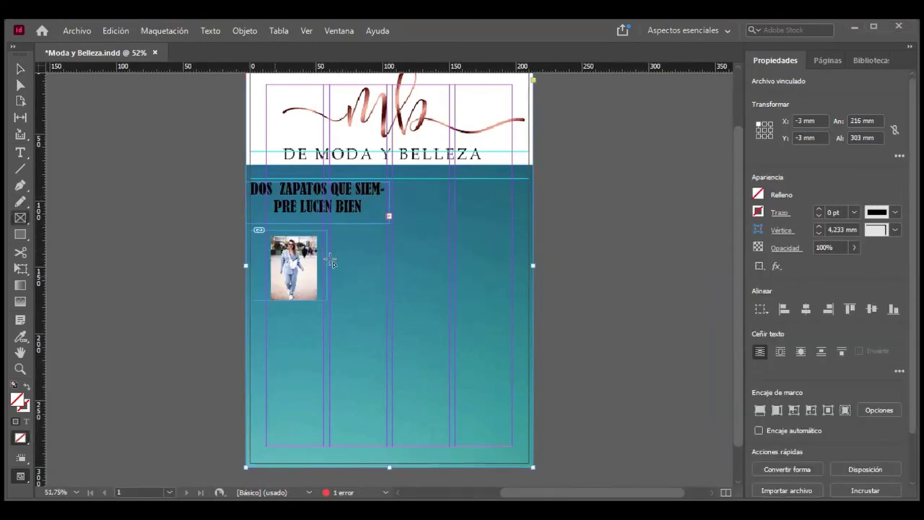
{"action": "left_click_drag", "start_coordinate": [329, 240], "coordinate": [398, 297]}
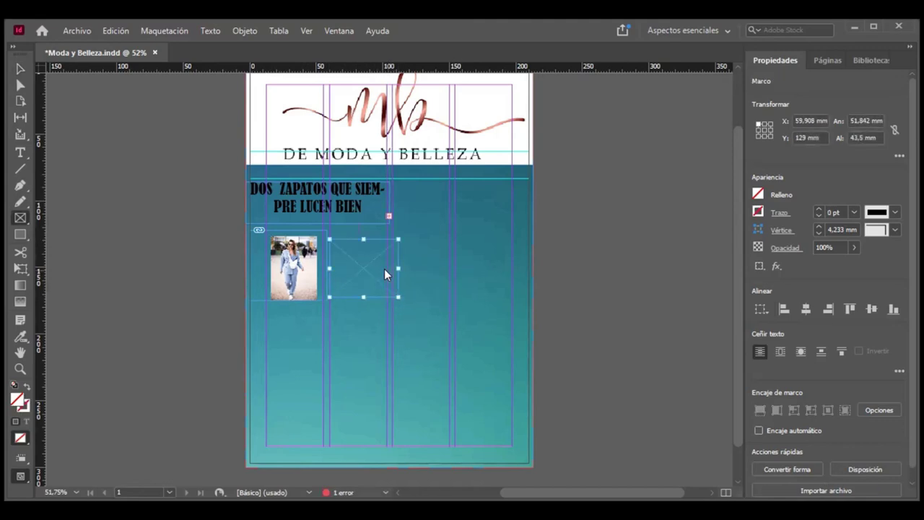
{"action": "key", "text": "ctrl+d"}
{"action": "left_click", "coordinate": [552, 333]}
{"action": "left_click", "coordinate": [583, 445]}
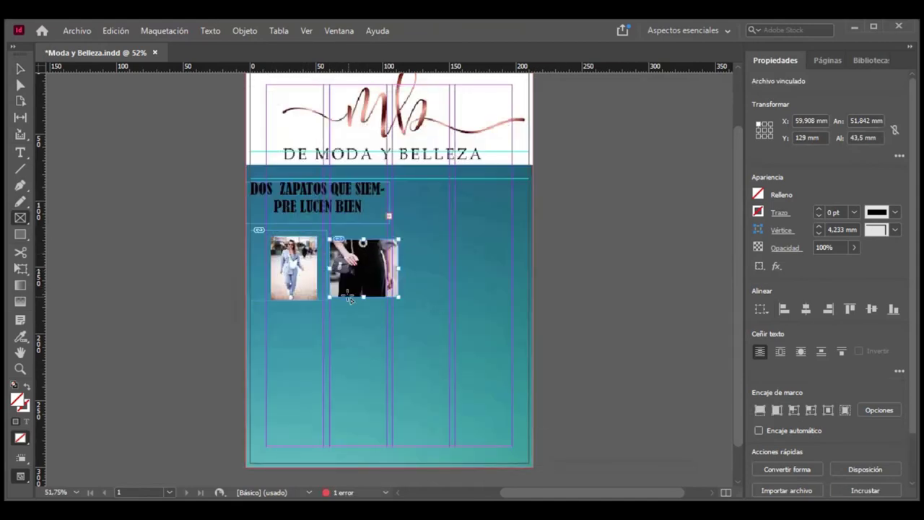
Fit the photo in the second frame proportionally to its frame and deselect it.
{"action": "right_click", "coordinate": [358, 273]}
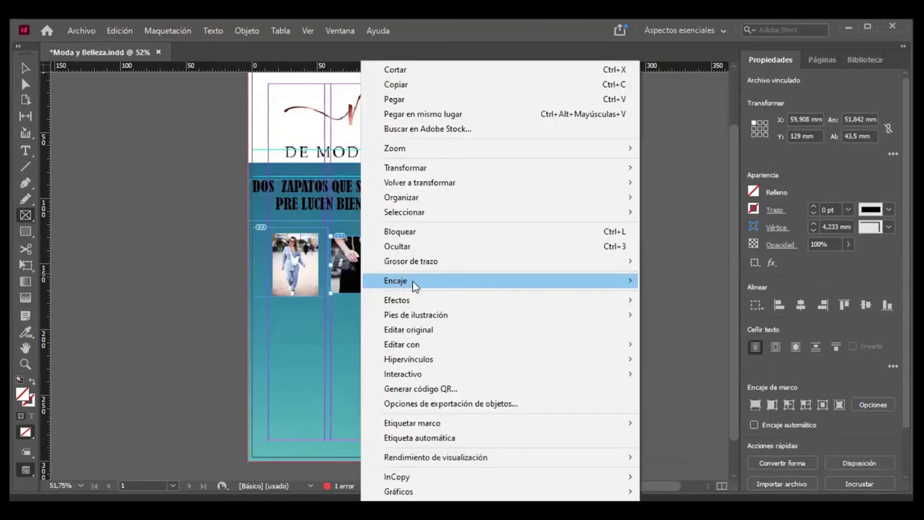
{"action": "mouse_move", "coordinate": [518, 281]}
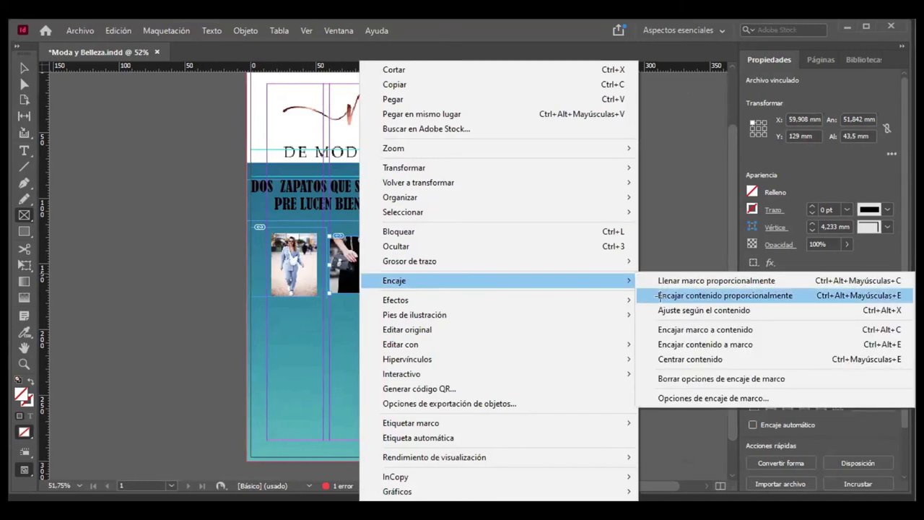
{"action": "left_click", "coordinate": [657, 296]}
{"action": "left_click", "coordinate": [445, 270]}
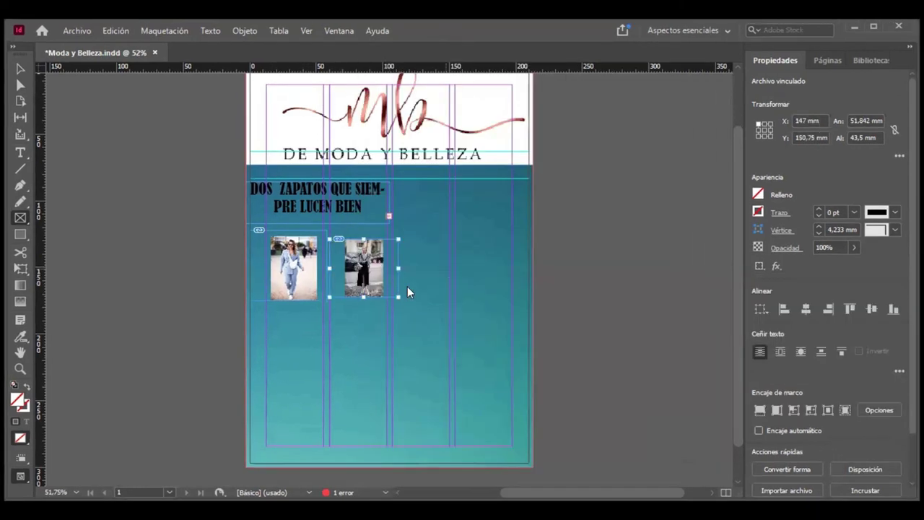
{"action": "key", "text": "Escape"}
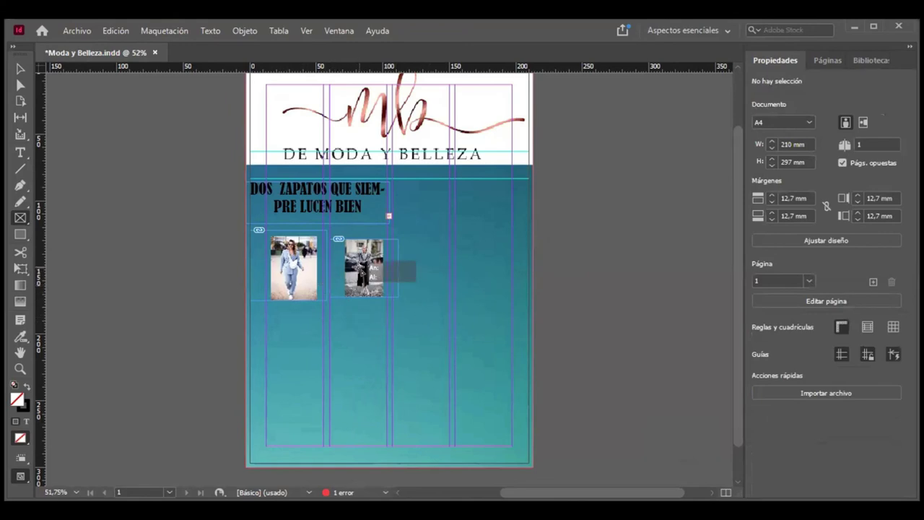
{"action": "left_click", "coordinate": [364, 302]}
{"action": "key", "text": "Escape"}
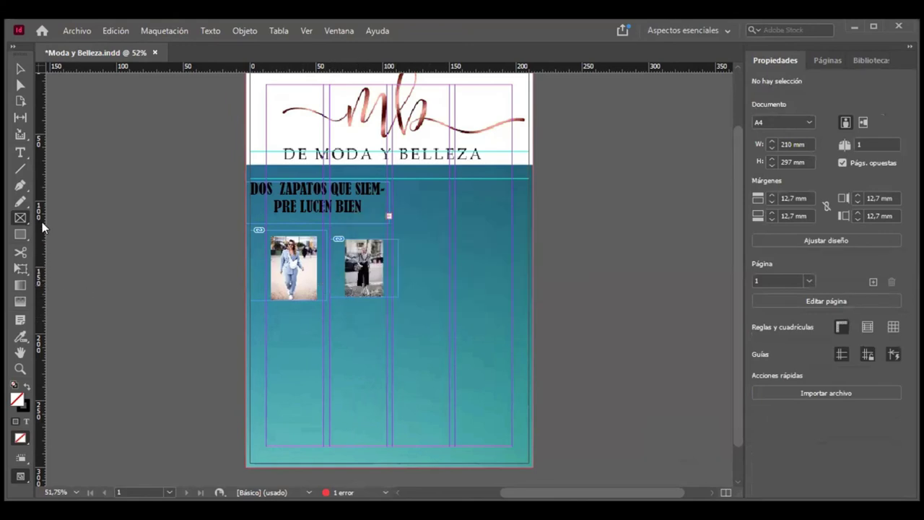
Draw a text frame about 98 × 87 mm below the two photos and fill it with the article beginning "Zapatos de tacón de un color sólido".
{"action": "left_click", "coordinate": [20, 152]}
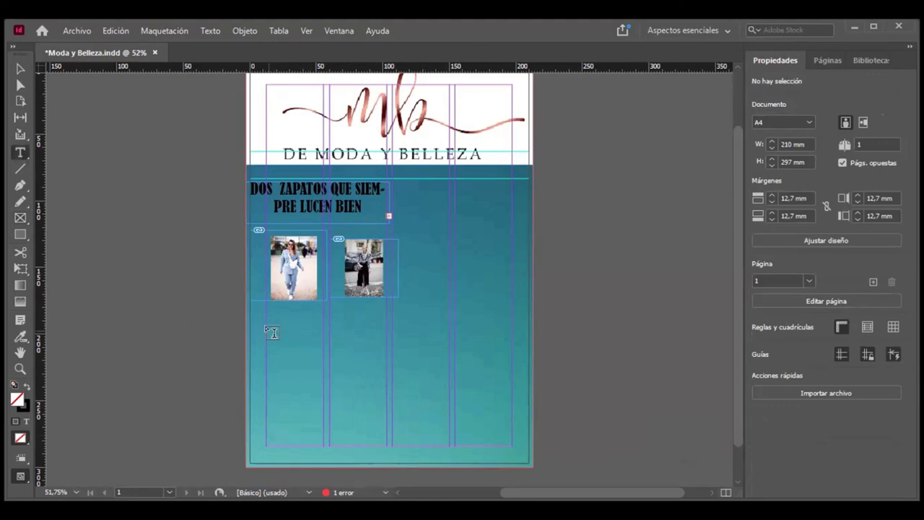
{"action": "left_click_drag", "start_coordinate": [255, 308], "coordinate": [385, 418]}
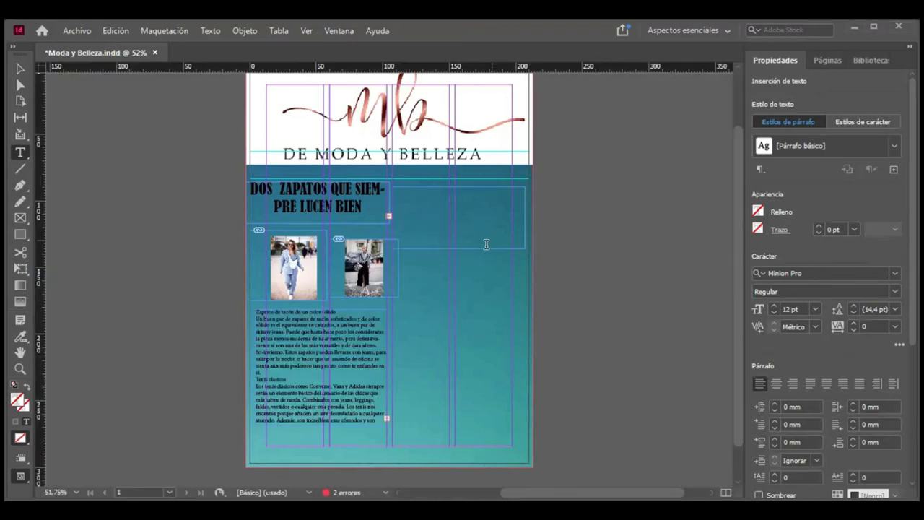
{"action": "left_click", "coordinate": [480, 274]}
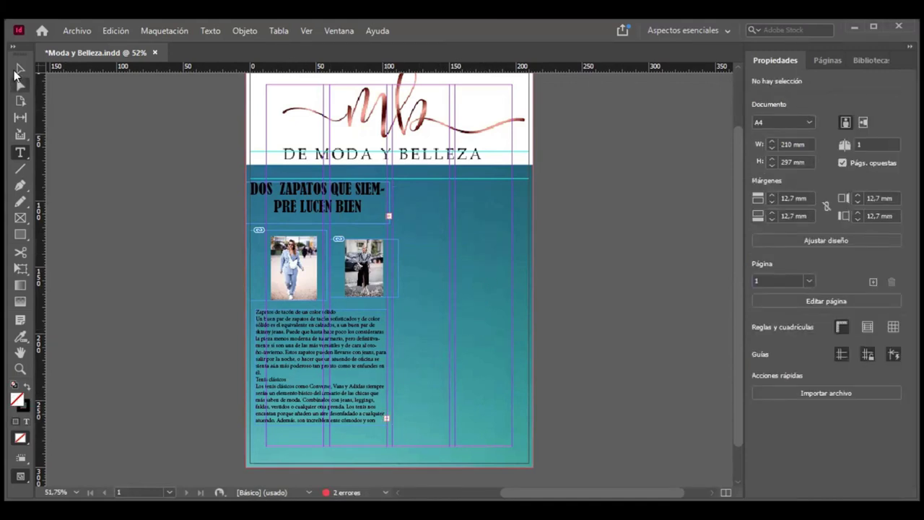
Continue the article's overset text in a linked frame beside the headline and resize that frame to about 101 × 15.5 mm.
{"action": "left_click", "coordinate": [20, 69]}
{"action": "left_click", "coordinate": [387, 420]}
{"action": "left_click", "coordinate": [387, 420]}
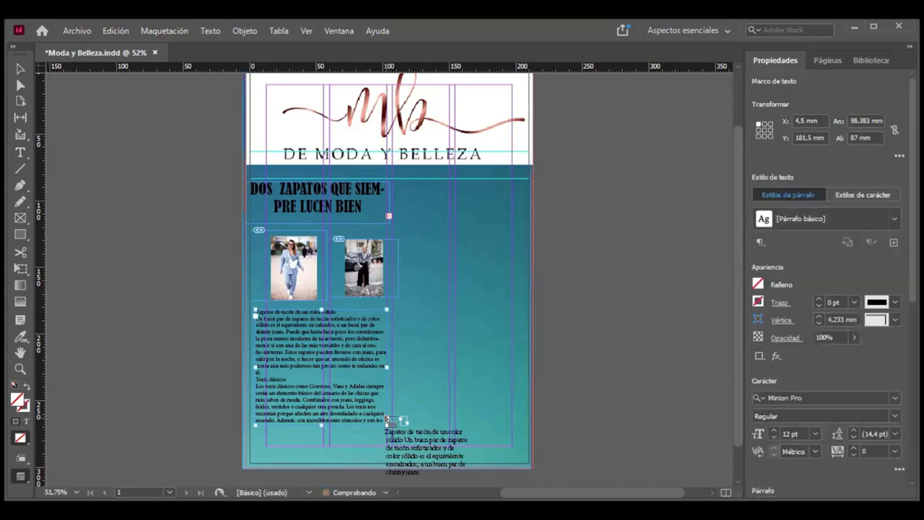
{"action": "left_click", "coordinate": [392, 183]}
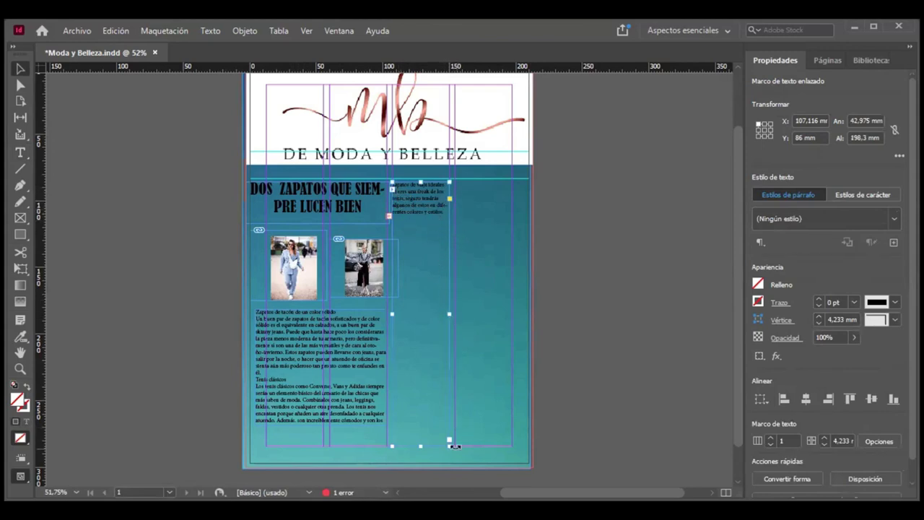
{"action": "left_click_drag", "start_coordinate": [448, 446], "coordinate": [526, 229]}
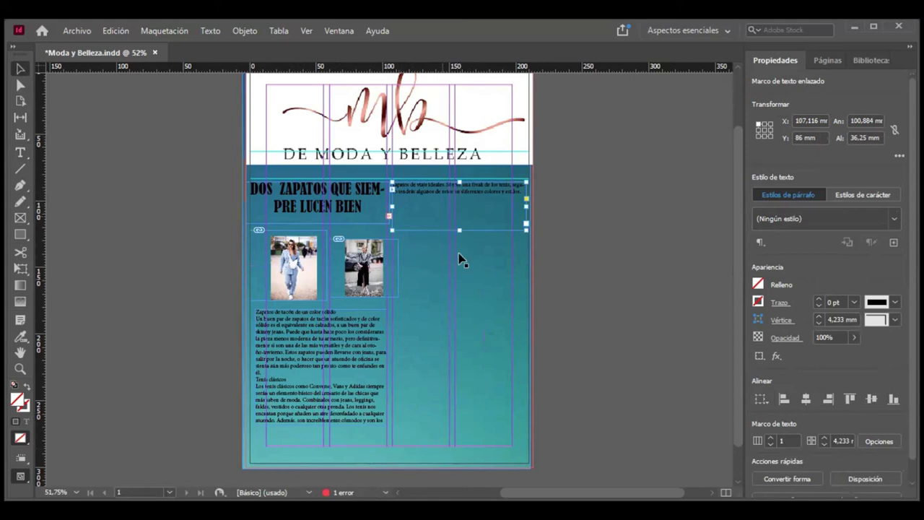
{"action": "left_click_drag", "start_coordinate": [459, 231], "coordinate": [460, 209]}
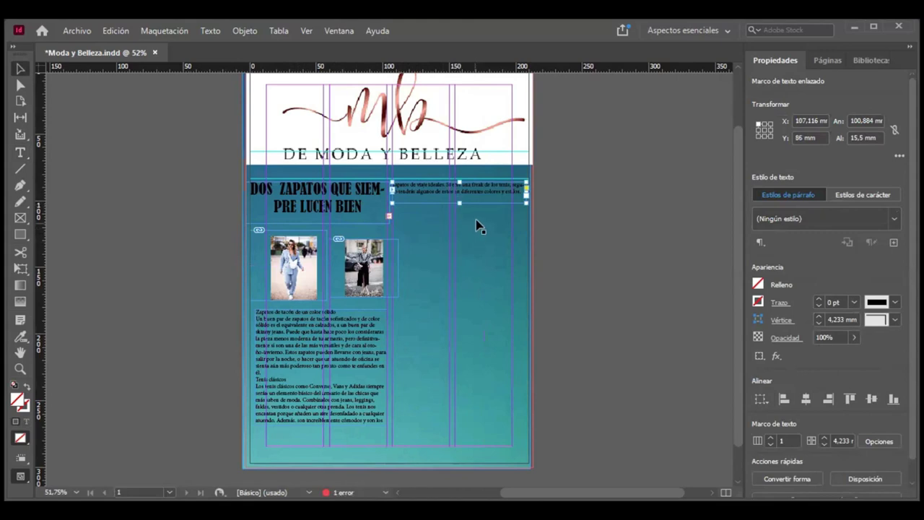
{"action": "left_click", "coordinate": [470, 240]}
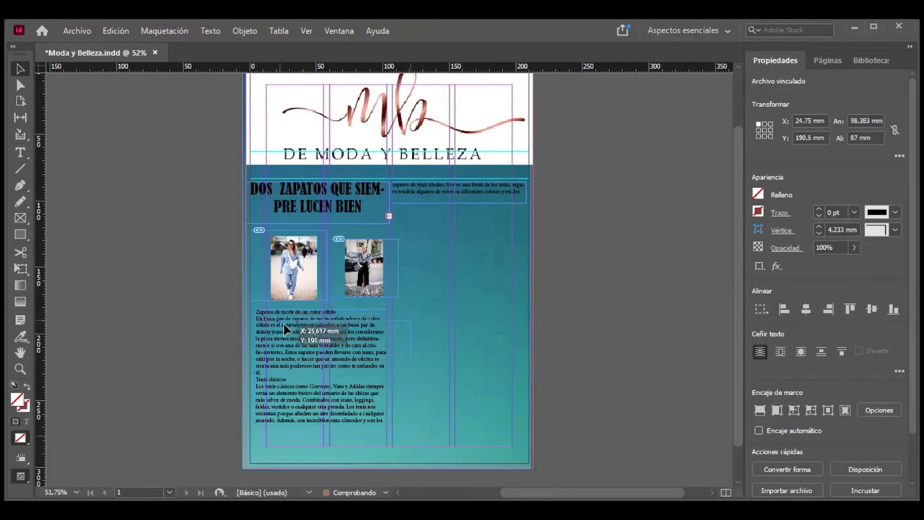
Set all the article text in the frame below the photos in the Mongolian Baiti font.
{"action": "double_click", "coordinate": [259, 315]}
{"action": "key", "text": "shift+End"}
{"action": "left_click_drag", "start_coordinate": [259, 312], "coordinate": [300, 337]}
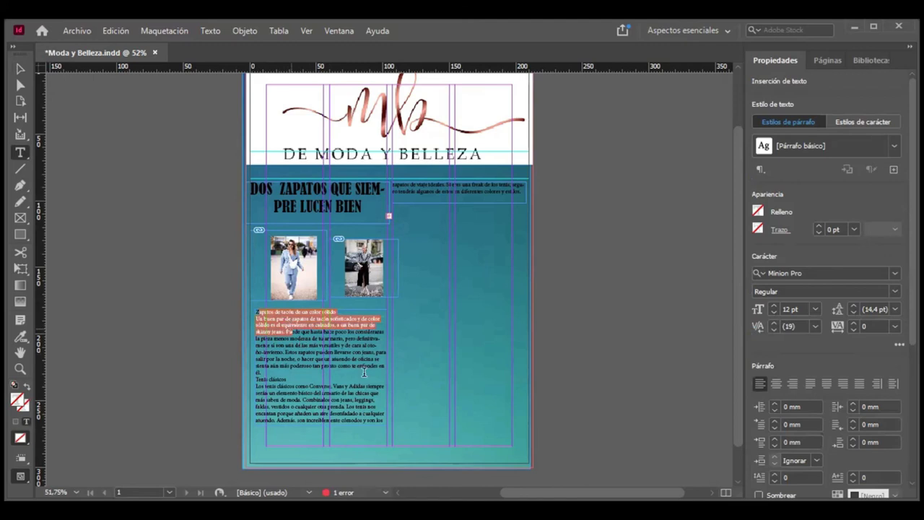
{"action": "left_click", "coordinate": [422, 400]}
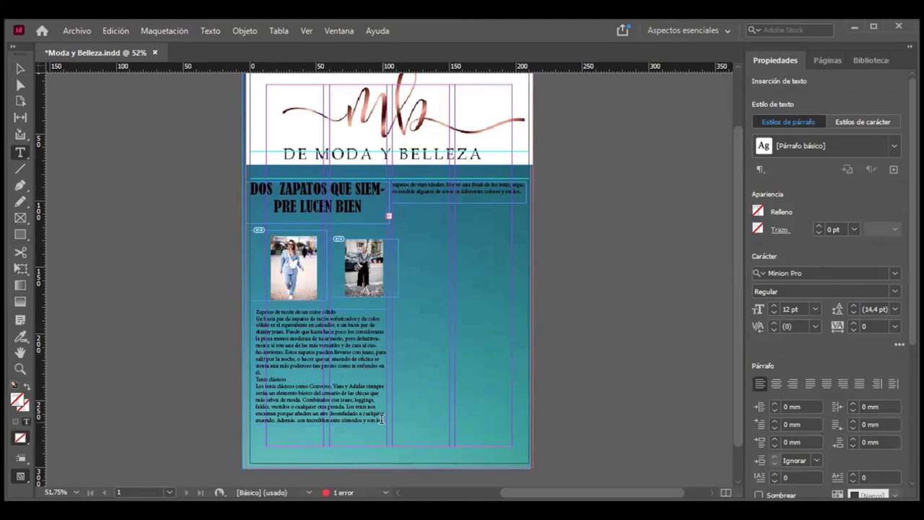
{"action": "left_click_drag", "start_coordinate": [382, 417], "coordinate": [254, 310]}
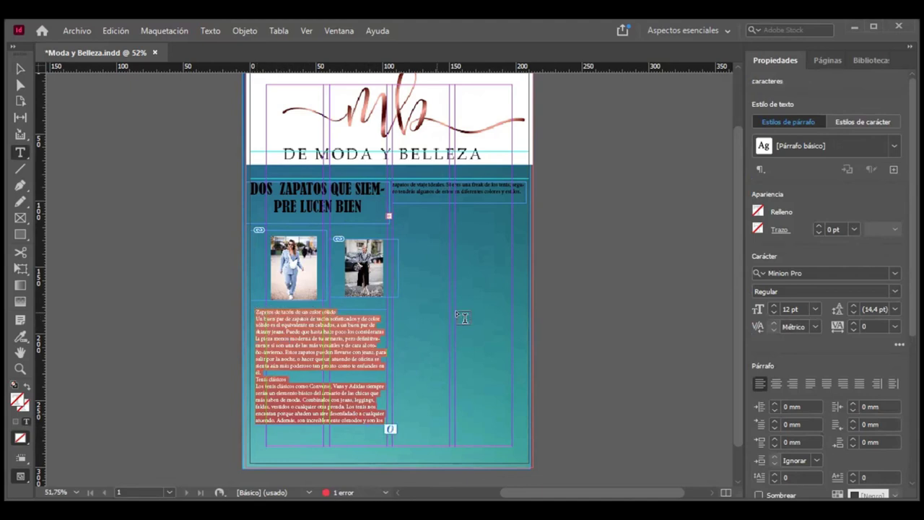
{"action": "left_click", "coordinate": [895, 273]}
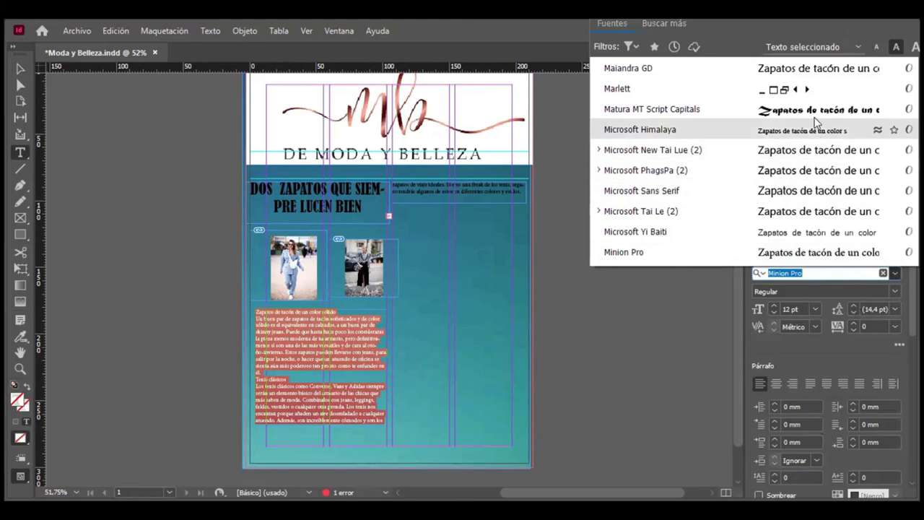
{"action": "key", "text": "Down"}
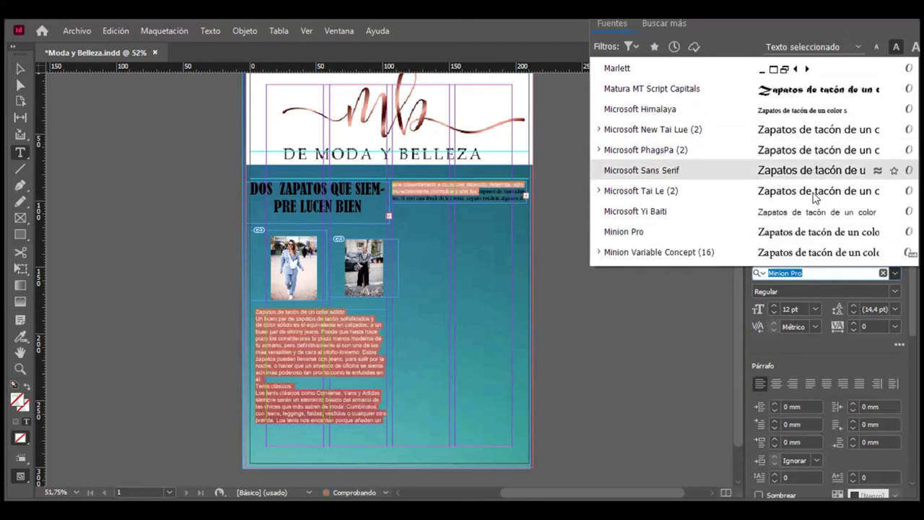
{"action": "scroll", "coordinate": [814, 196], "scroll_direction": "down", "scroll_amount": 2}
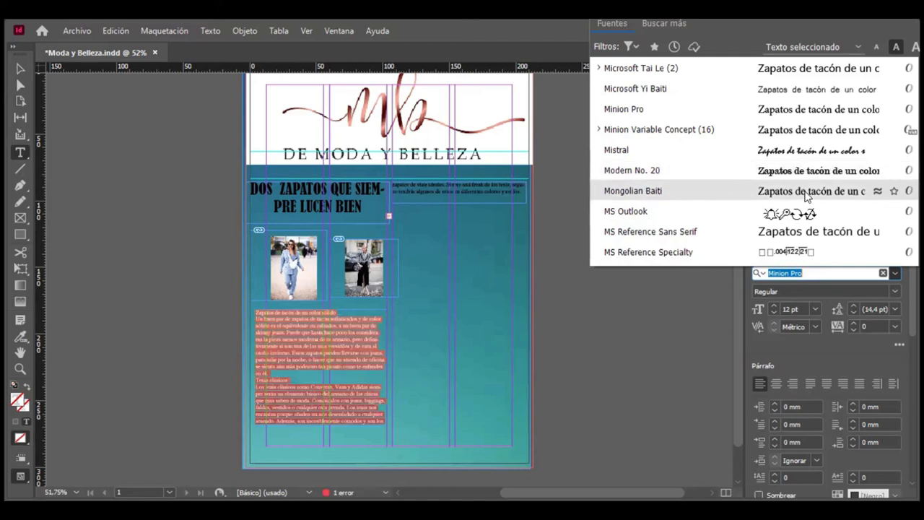
{"action": "left_click", "coordinate": [807, 197]}
{"action": "left_click", "coordinate": [321, 312]}
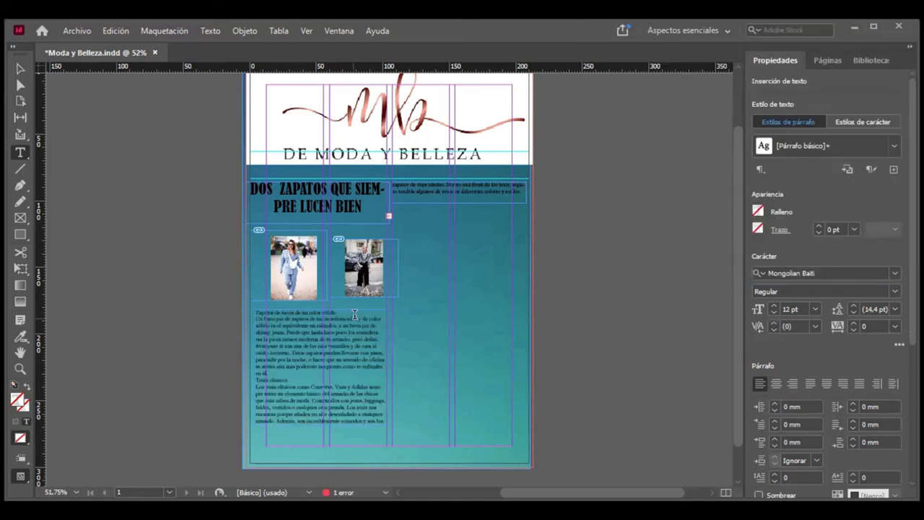
Restore the "Zapatos de tacón de un color sólido" subheading to Britannic Bold at 14 pt and deselect it.
{"action": "left_click_drag", "start_coordinate": [340, 313], "coordinate": [257, 310]}
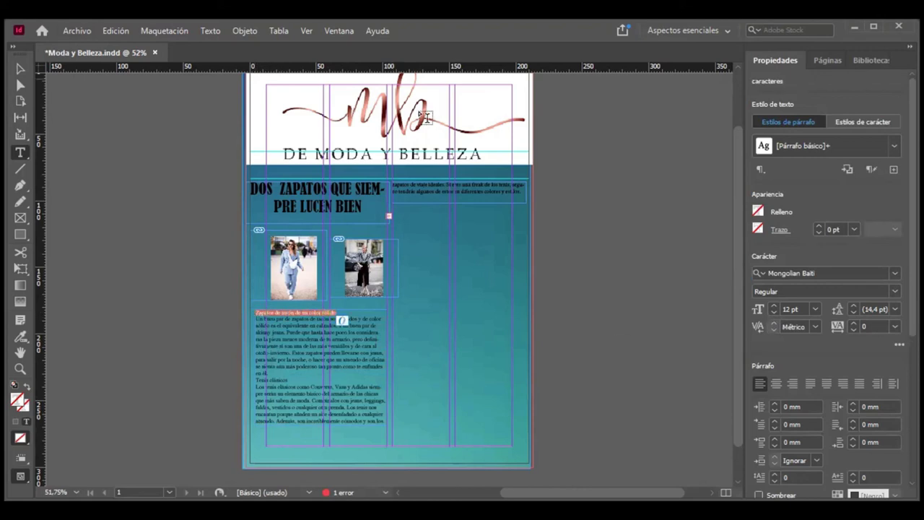
{"action": "key", "text": "ctrl+z"}
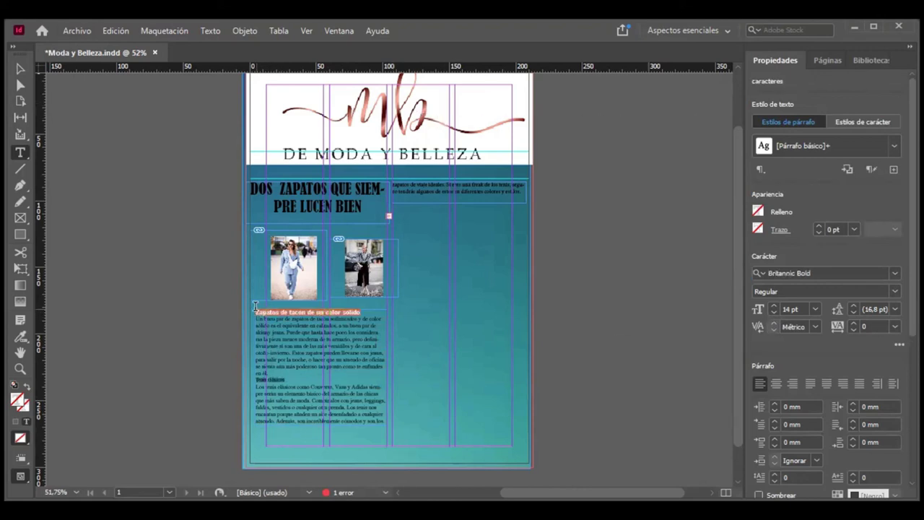
{"action": "left_click", "coordinate": [893, 274]}
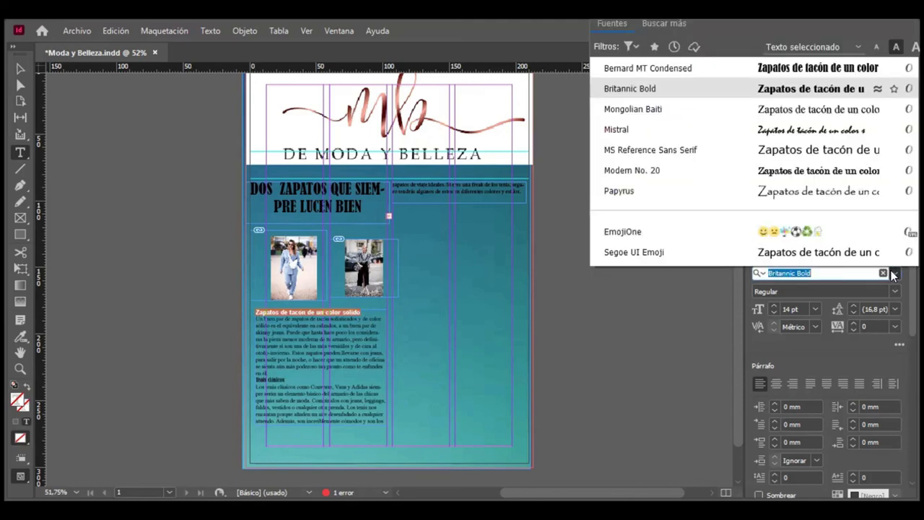
{"action": "left_click", "coordinate": [893, 274]}
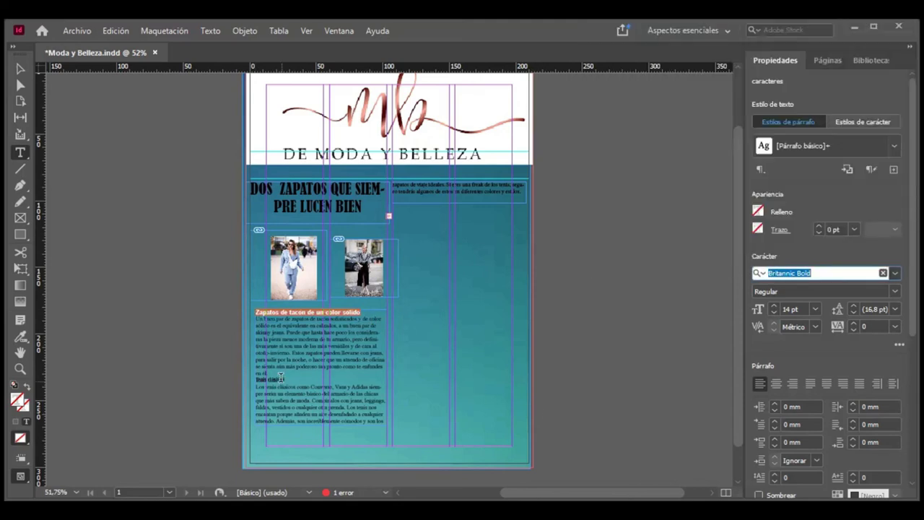
{"action": "left_click", "coordinate": [598, 313]}
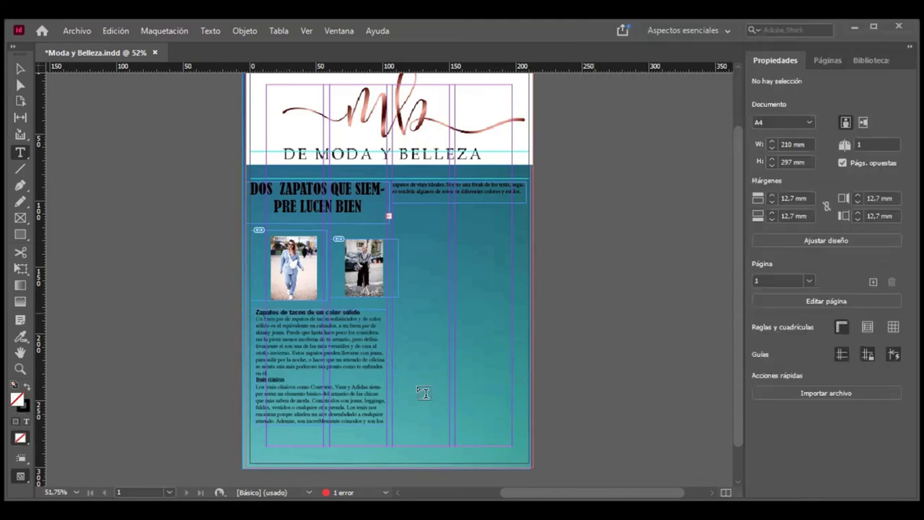
Set the "Tenis clásicos" subheading in Britannic Bold at 14 pt and insert a blank line above it.
{"action": "left_click_drag", "start_coordinate": [286, 377], "coordinate": [255, 375]}
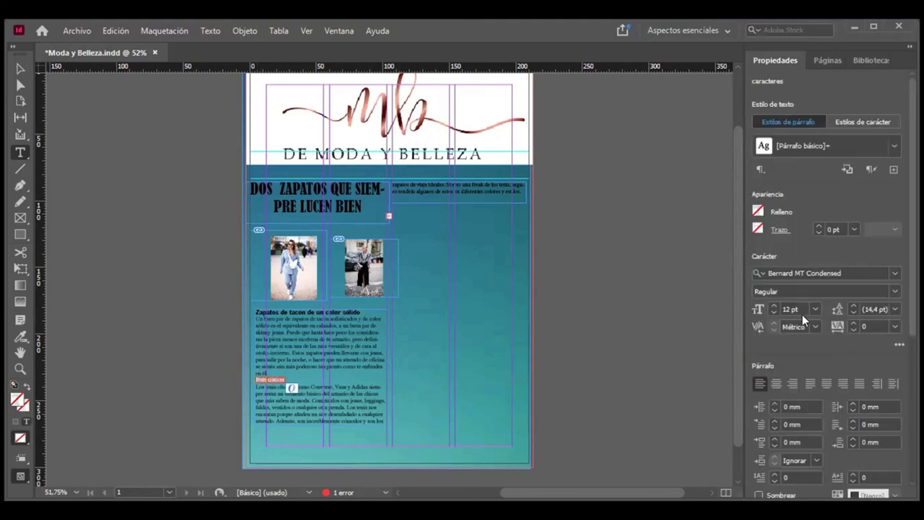
{"action": "left_click", "coordinate": [773, 309]}
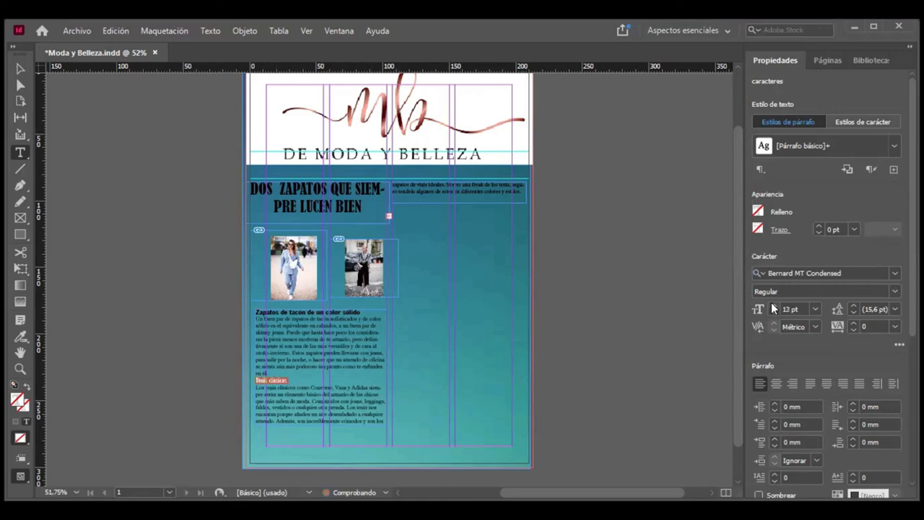
{"action": "left_click", "coordinate": [773, 309]}
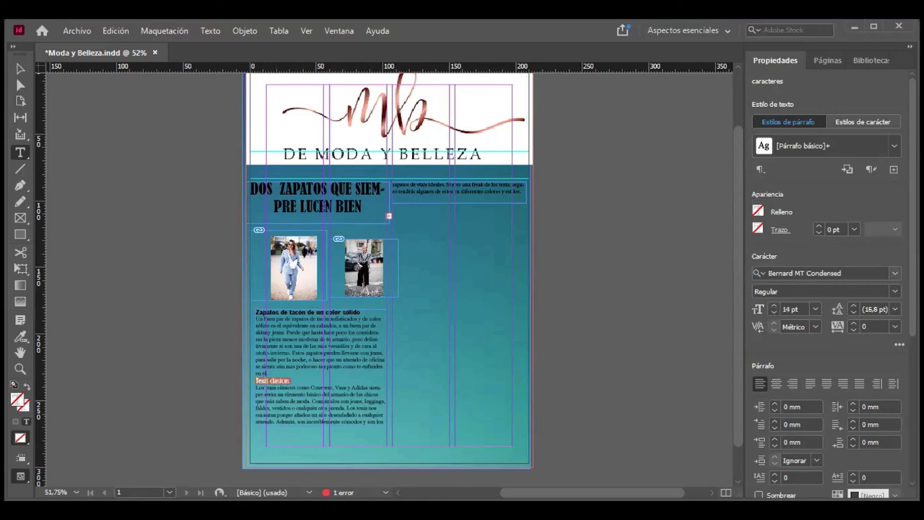
{"action": "left_click", "coordinate": [823, 273]}
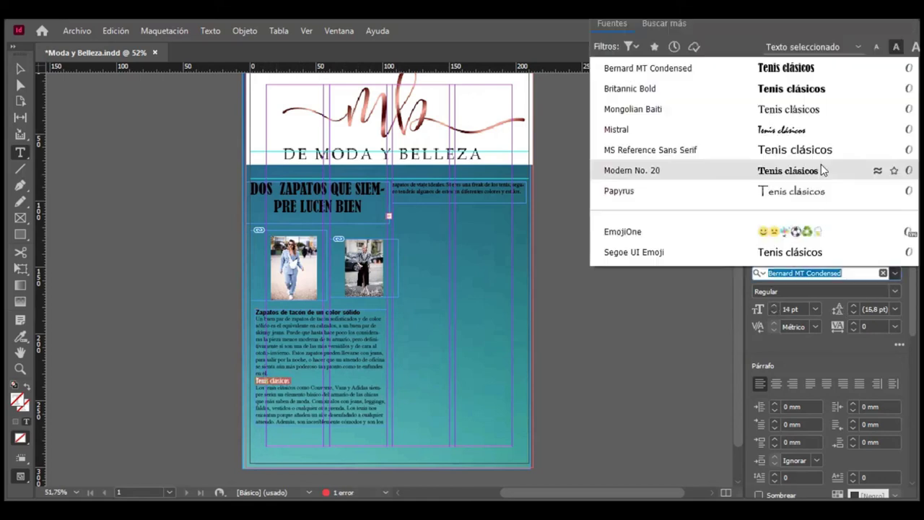
{"action": "left_click", "coordinate": [808, 91]}
{"action": "left_click", "coordinate": [627, 378]}
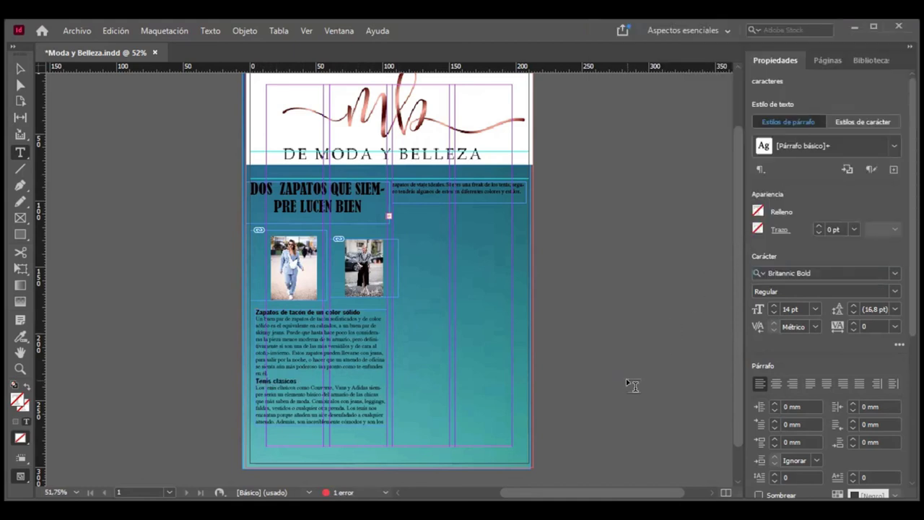
{"action": "left_click", "coordinate": [258, 381]}
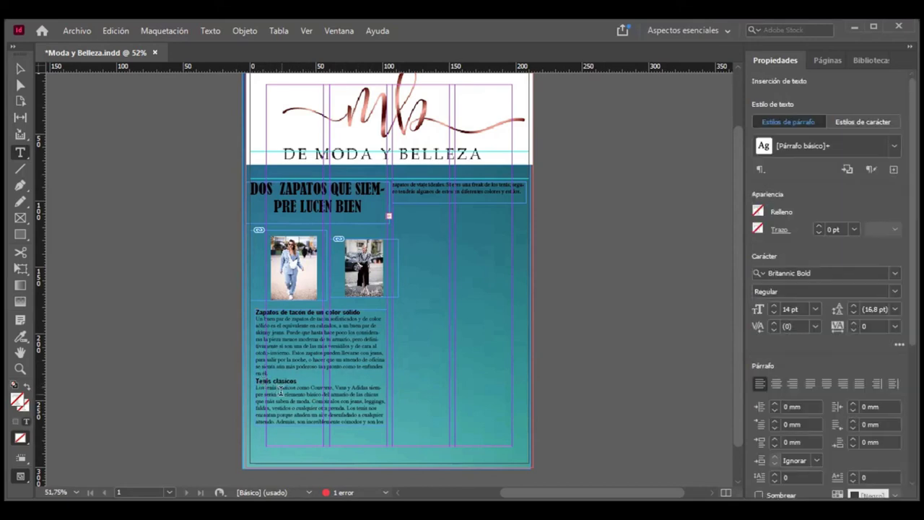
{"action": "key", "text": "Return"}
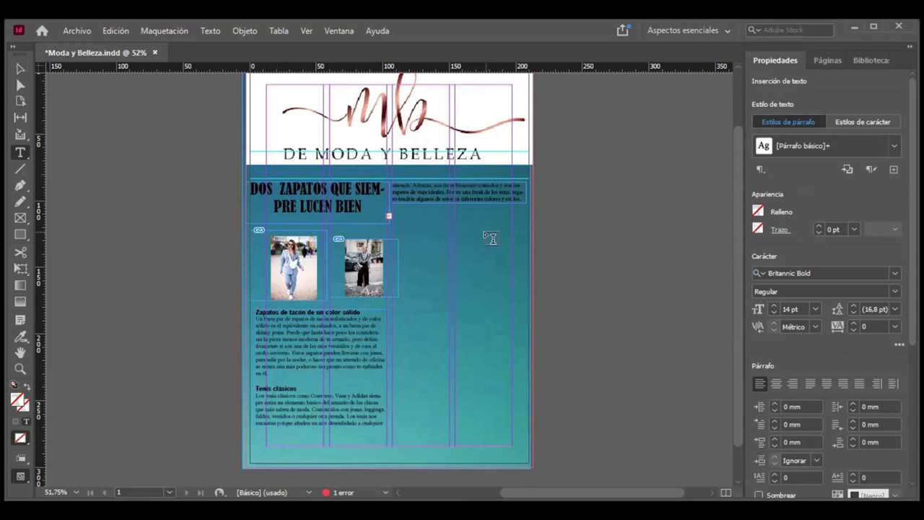
Check the first article paragraph's font and set the text in the linked frame beside the headline in Mongolian Baiti.
{"action": "left_click", "coordinate": [396, 190]}
{"action": "left_click", "coordinate": [347, 363]}
{"action": "left_click_drag", "start_coordinate": [275, 379], "coordinate": [257, 315]}
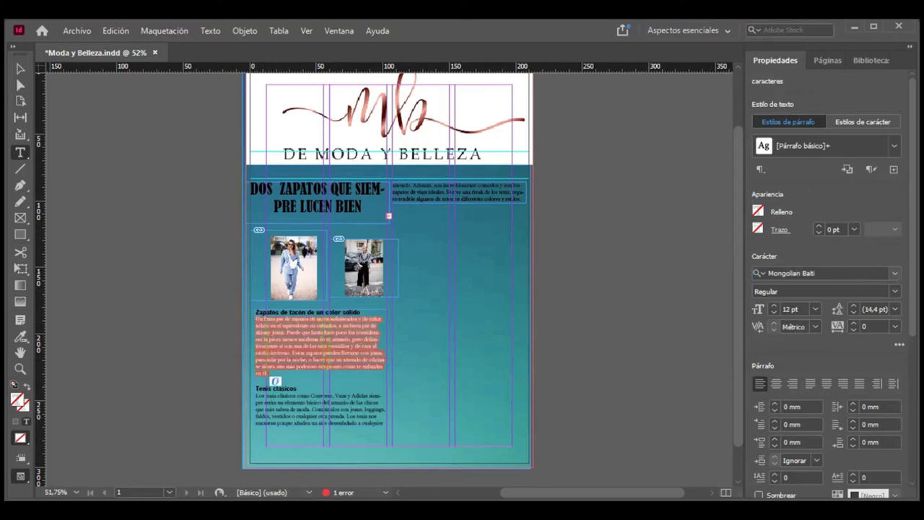
{"action": "left_click", "coordinate": [822, 273]}
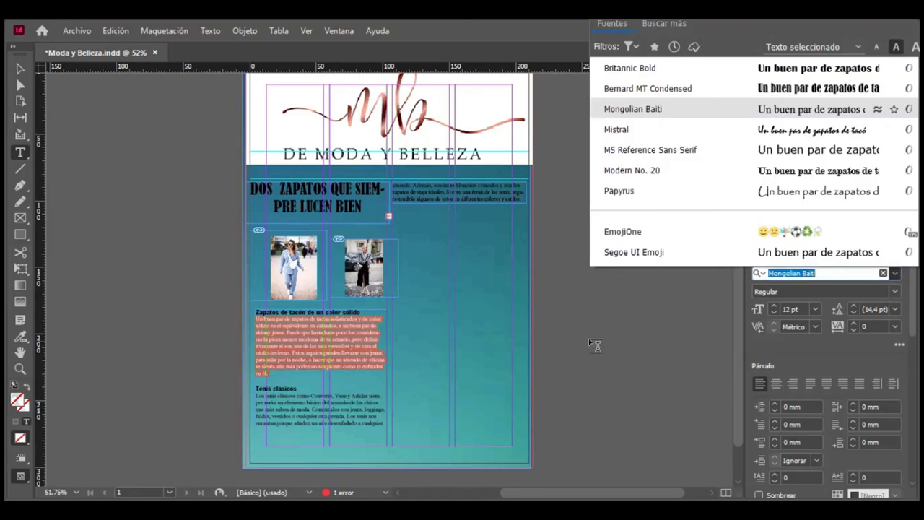
{"action": "key", "text": "Escape"}
{"action": "left_click", "coordinate": [414, 191]}
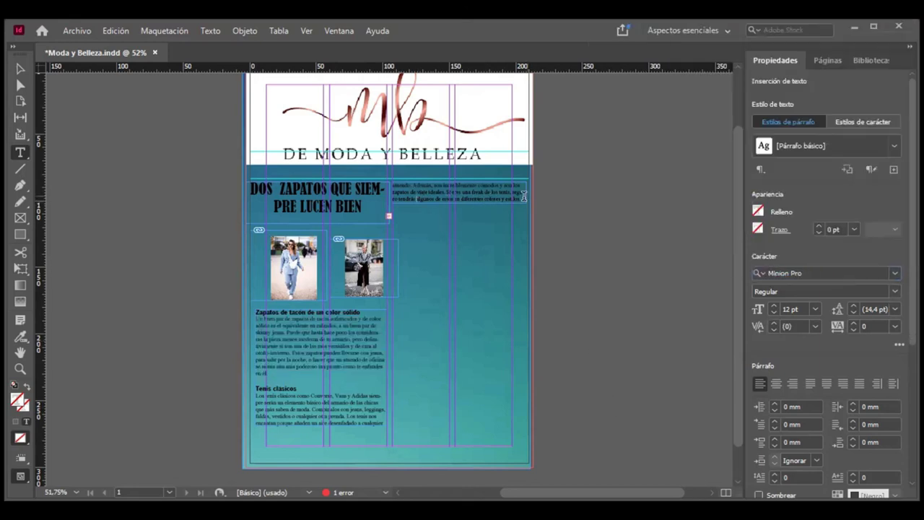
{"action": "left_click_drag", "start_coordinate": [518, 196], "coordinate": [399, 186]}
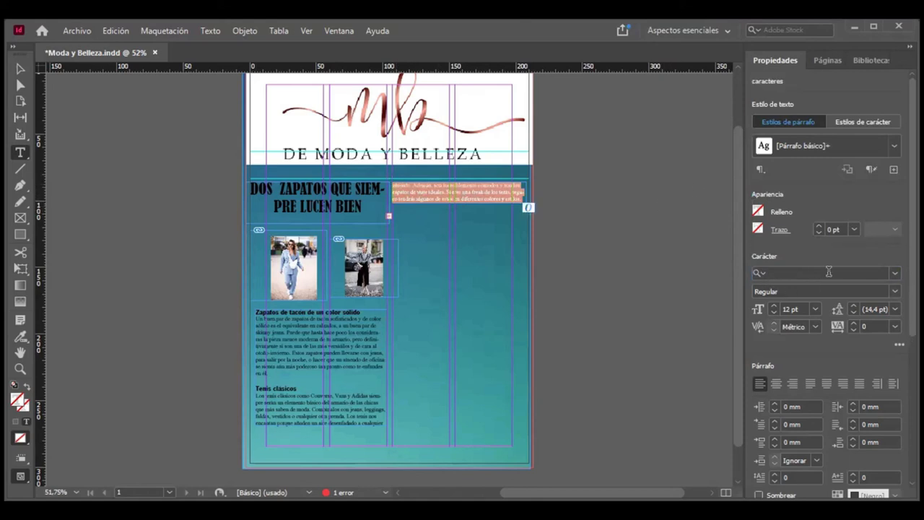
{"action": "left_click", "coordinate": [895, 274]}
{"action": "left_click", "coordinate": [772, 111]}
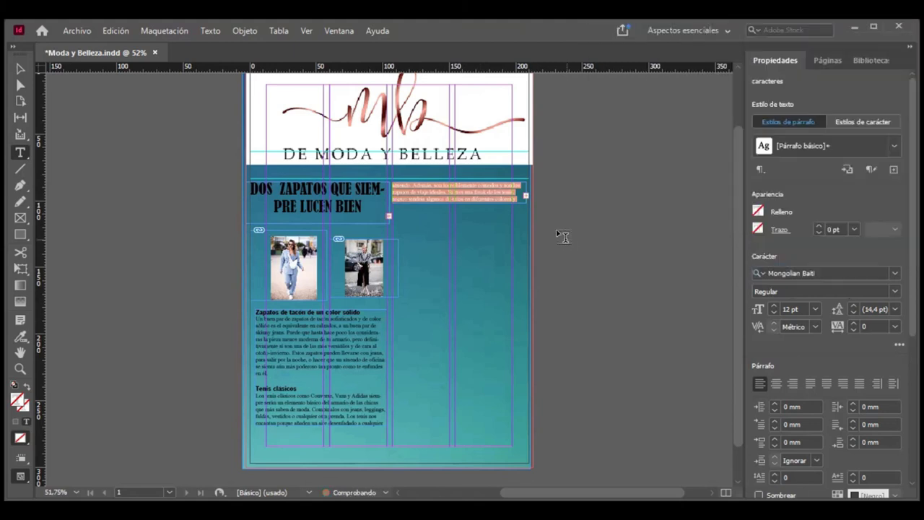
{"action": "left_click", "coordinate": [489, 227]}
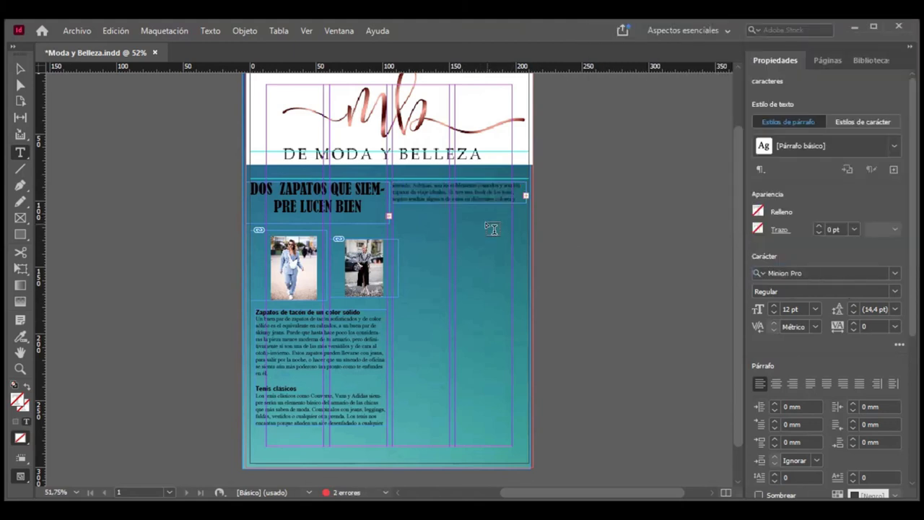
{"action": "left_click", "coordinate": [526, 195]}
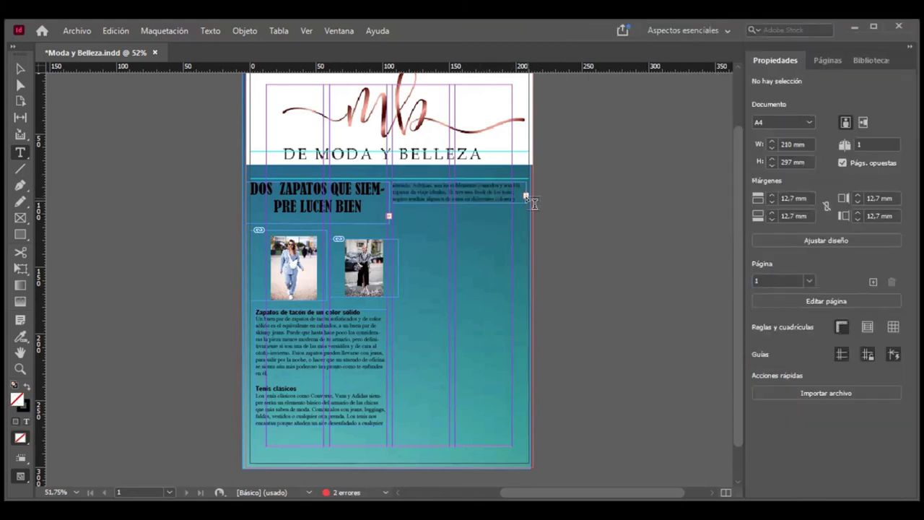
{"action": "left_click_drag", "start_coordinate": [525, 196], "coordinate": [531, 230]}
{"action": "left_click_drag", "start_coordinate": [527, 202], "coordinate": [530, 206]}
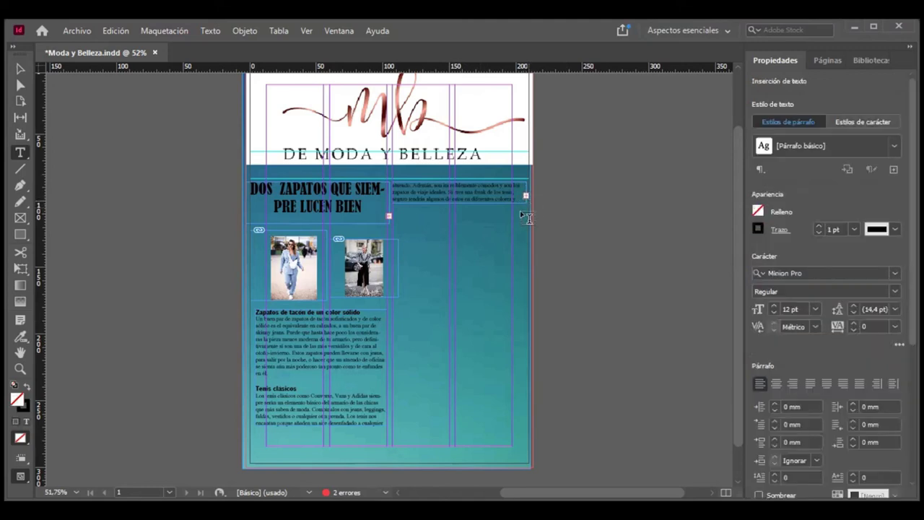
{"action": "left_click_drag", "start_coordinate": [392, 207], "coordinate": [520, 233]}
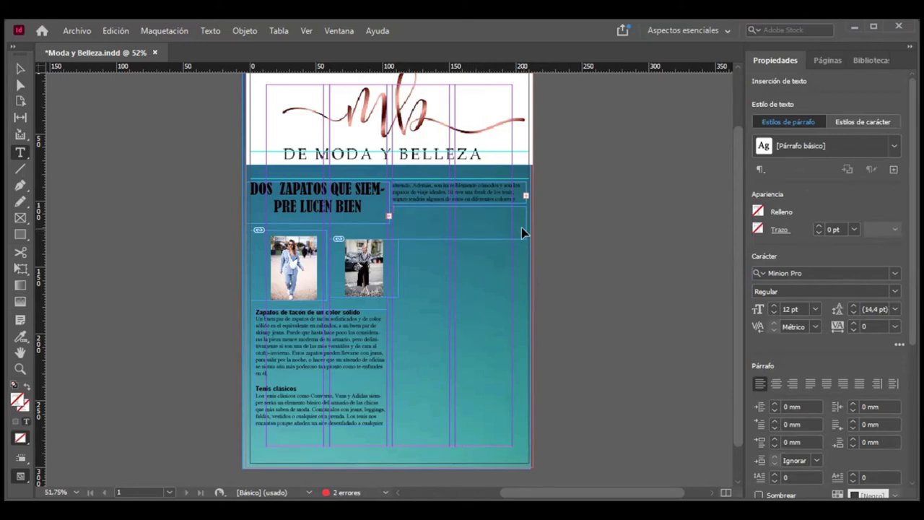
{"action": "key", "text": "ctrl+z"}
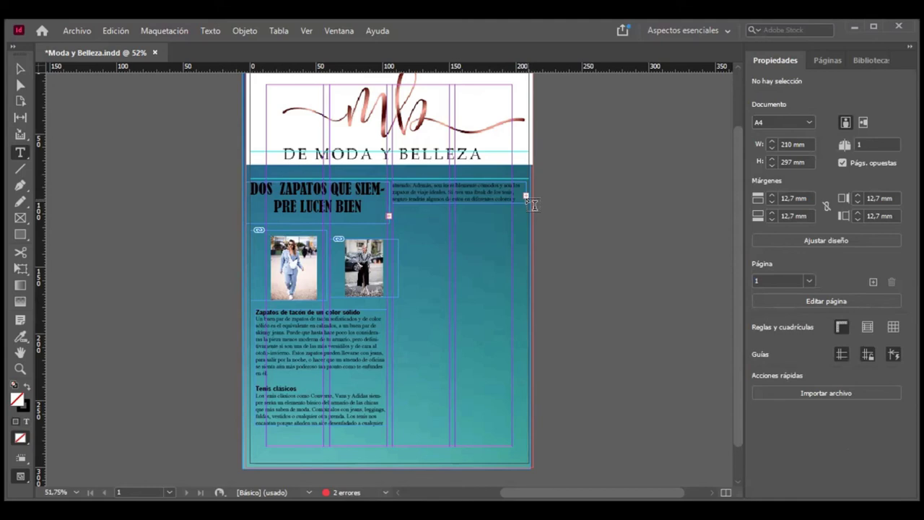
Extend the linked text frame beside the headline downward to fit the rest of the article text.
{"action": "left_click", "coordinate": [20, 70]}
{"action": "left_click", "coordinate": [526, 196]}
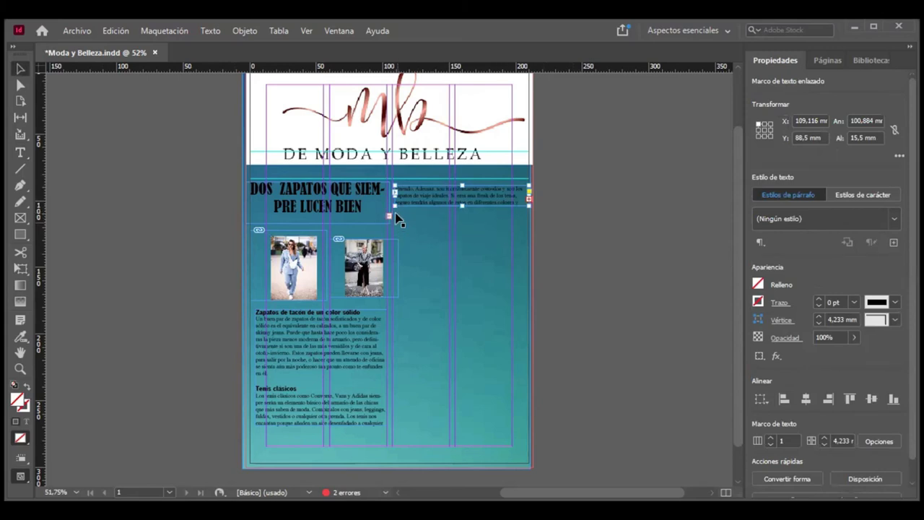
{"action": "mouse_move", "coordinate": [394, 213]}
{"action": "left_mouse_down"}
{"action": "mouse_move", "coordinate": [433, 225]}
{"action": "mouse_move", "coordinate": [401, 209]}
{"action": "mouse_move", "coordinate": [433, 217]}
{"action": "mouse_move", "coordinate": [403, 218]}
{"action": "left_mouse_up"}
{"action": "key", "text": "ctrl+z"}
{"action": "left_click", "coordinate": [531, 199]}
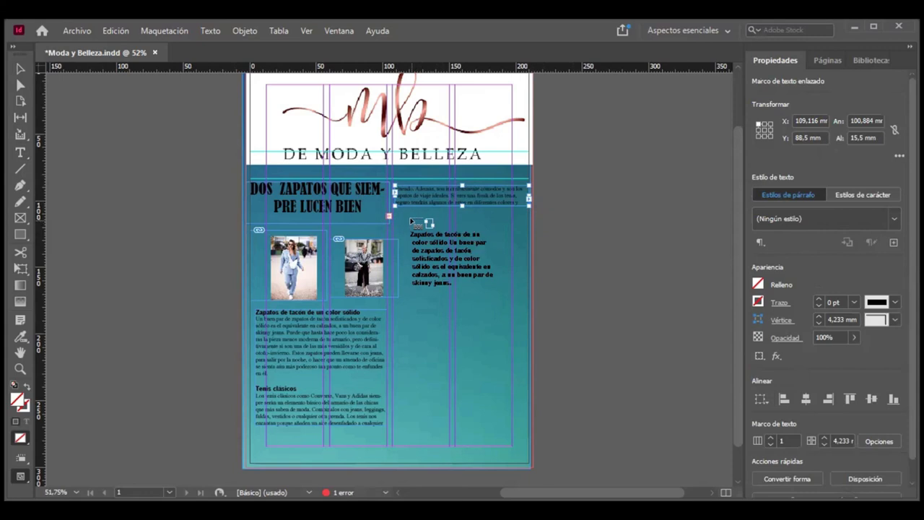
{"action": "key", "text": "Escape"}
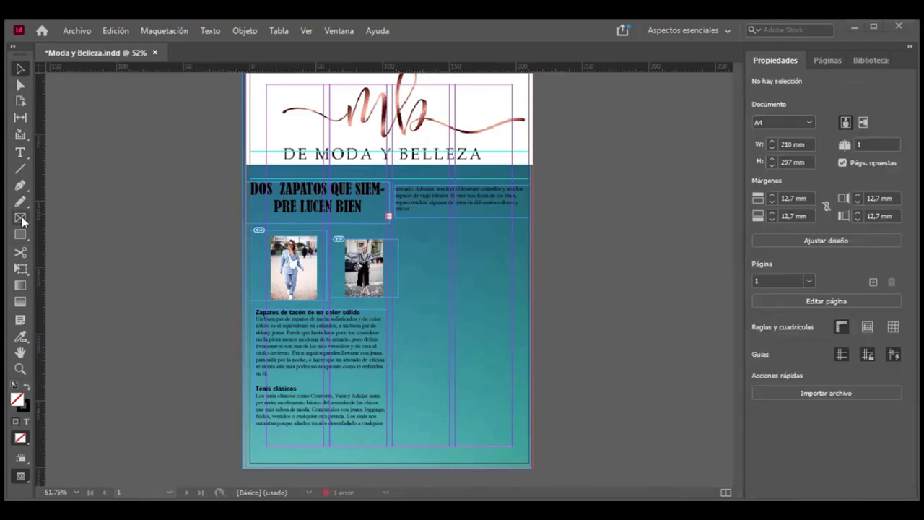
Draw an image frame about 104 × 24.75 mm below the article and place the "Sin título-4" image in it.
{"action": "left_click_drag", "start_coordinate": [249, 437], "coordinate": [387, 470]}
{"action": "left_click_drag", "start_coordinate": [352, 443], "coordinate": [349, 438]}
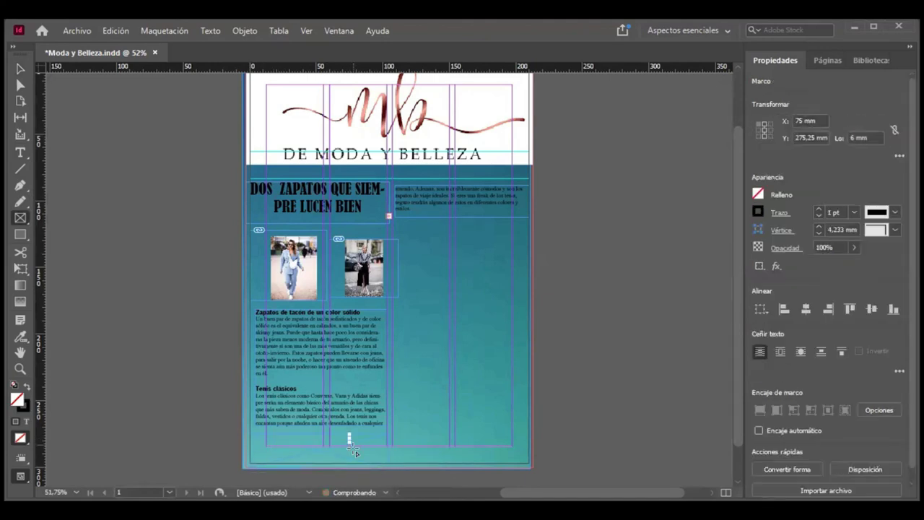
{"action": "key", "text": "ctrl+z"}
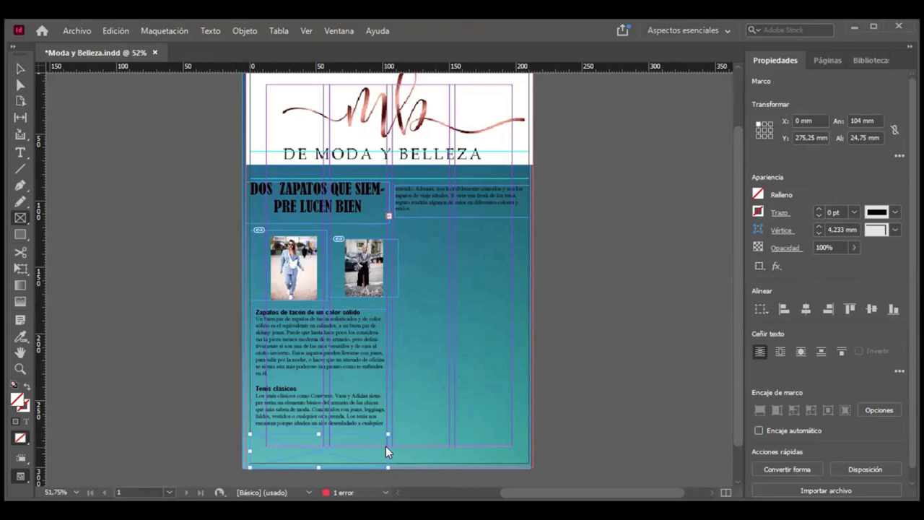
{"action": "key", "text": "ctrl+d"}
{"action": "scroll", "coordinate": [505, 302], "scroll_direction": "down", "scroll_amount": 5}
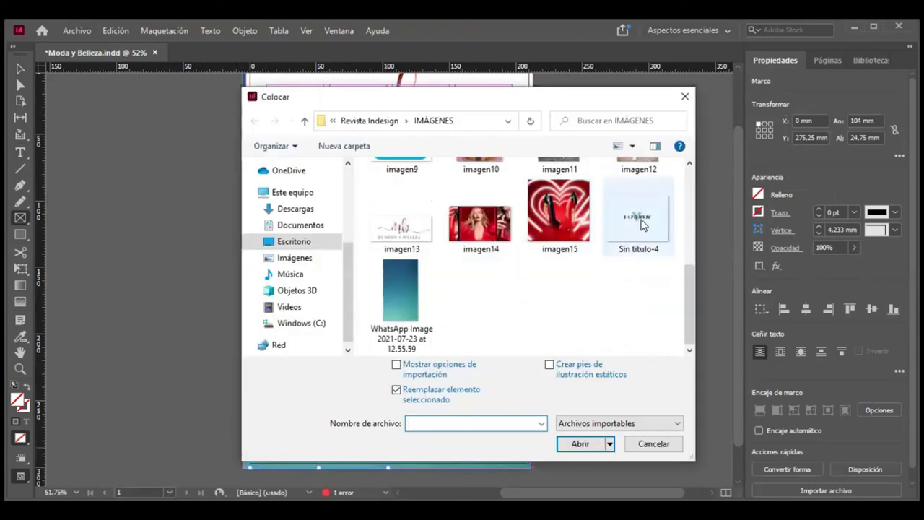
{"action": "left_click", "coordinate": [642, 225]}
{"action": "left_click", "coordinate": [596, 443]}
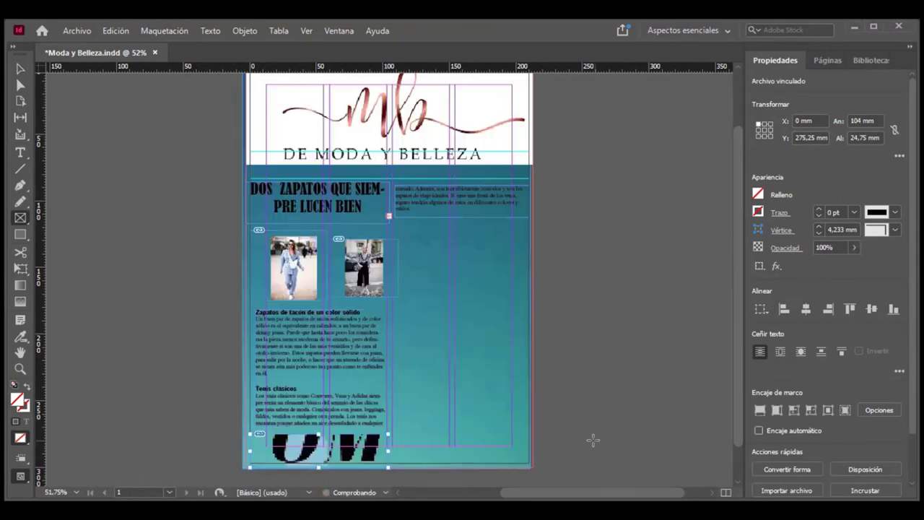
Scale the placed logo image to fill its frame proportionally at the foot of the page.
{"action": "right_click", "coordinate": [295, 453]}
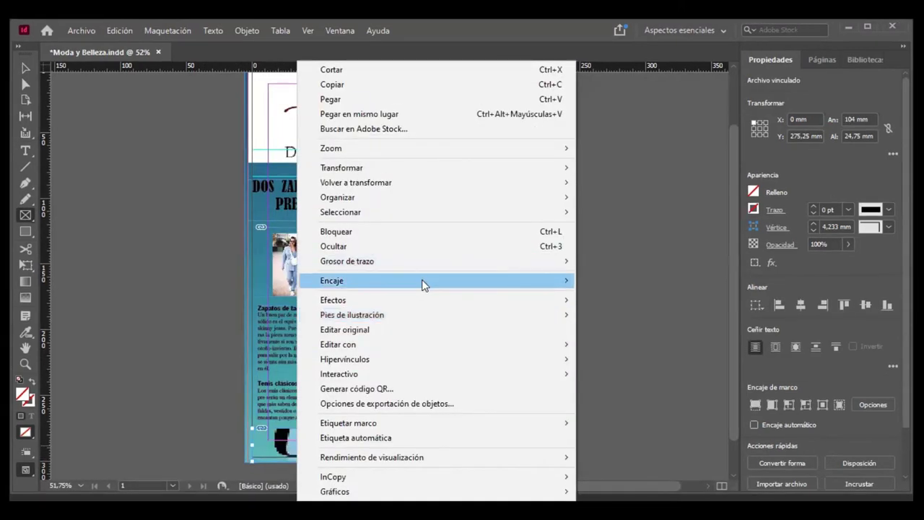
{"action": "mouse_move", "coordinate": [546, 283]}
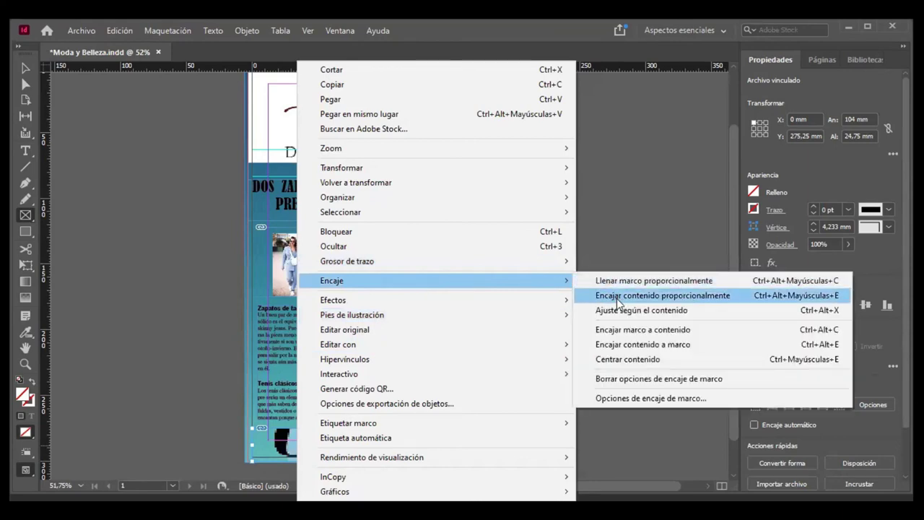
{"action": "left_click", "coordinate": [617, 295]}
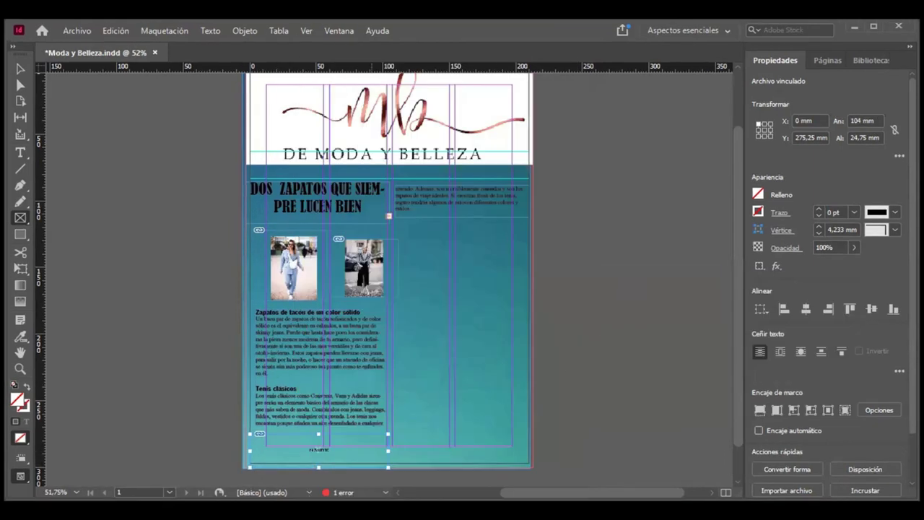
{"action": "right_click", "coordinate": [354, 449]}
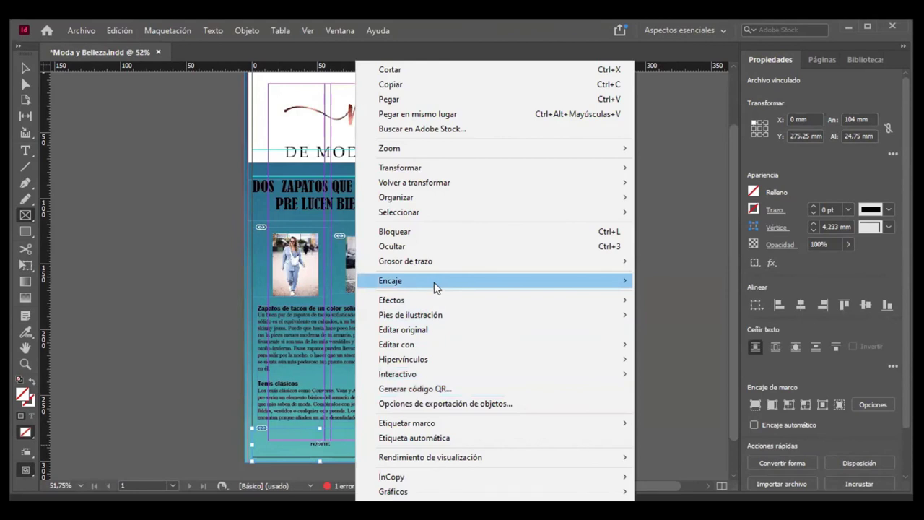
{"action": "left_click", "coordinate": [647, 282]}
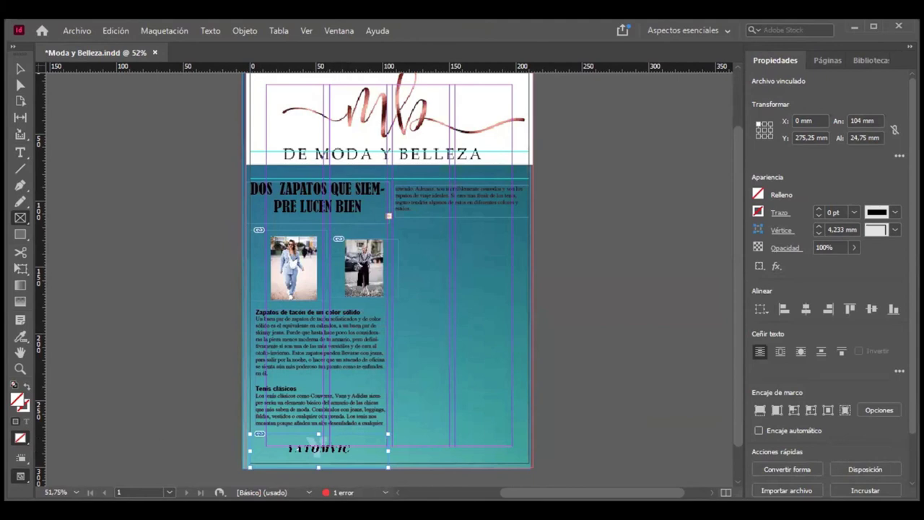
{"action": "left_click", "coordinate": [20, 67]}
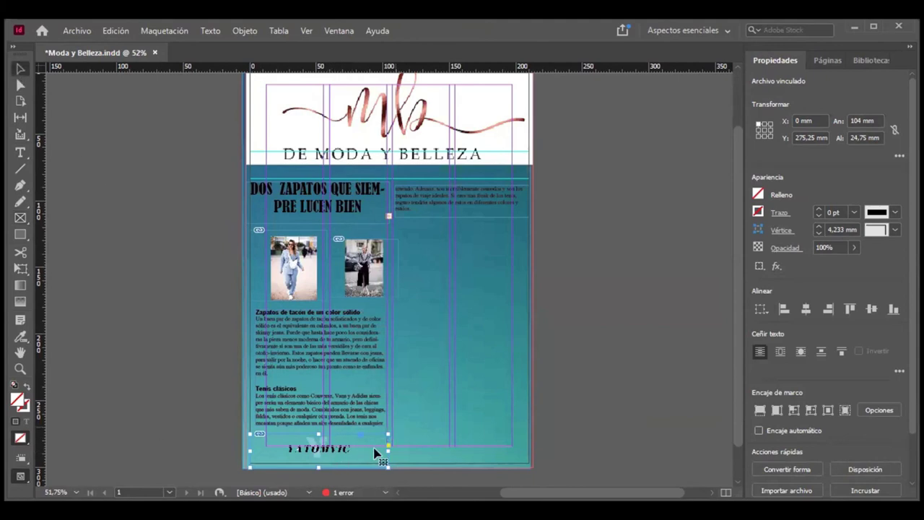
Nudge the footer logo upward and narrow its frame from both sides to fit closely around the logo.
{"action": "left_click_drag", "start_coordinate": [364, 448], "coordinate": [366, 444]}
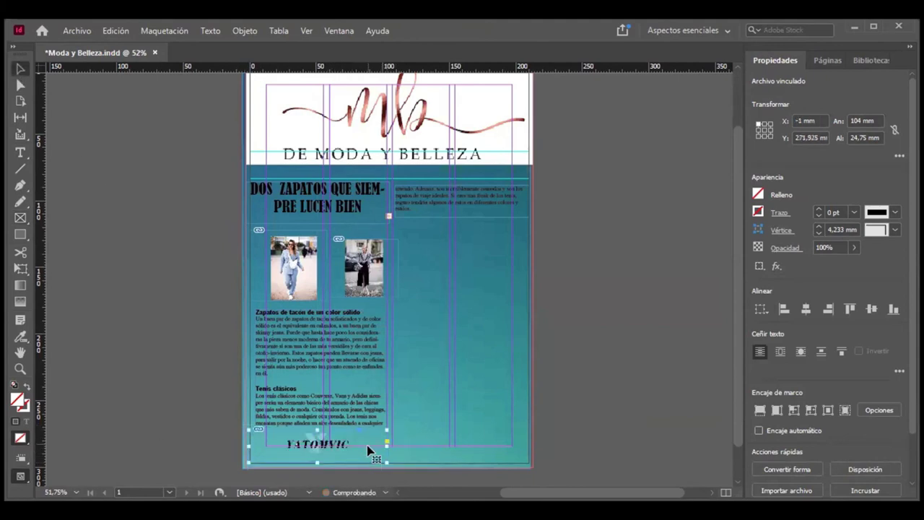
{"action": "left_click_drag", "start_coordinate": [385, 445], "coordinate": [363, 445]}
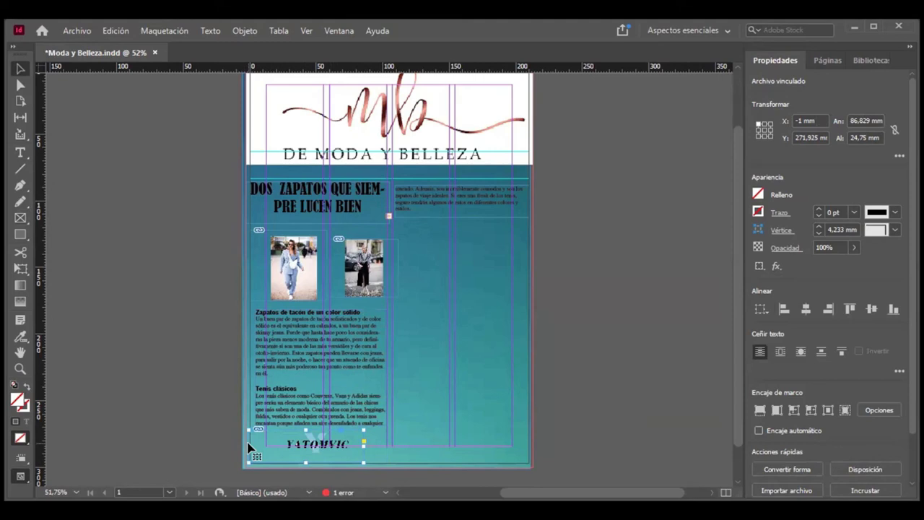
{"action": "left_click_drag", "start_coordinate": [248, 446], "coordinate": [253, 446]}
{"action": "key", "text": "ctrl+z"}
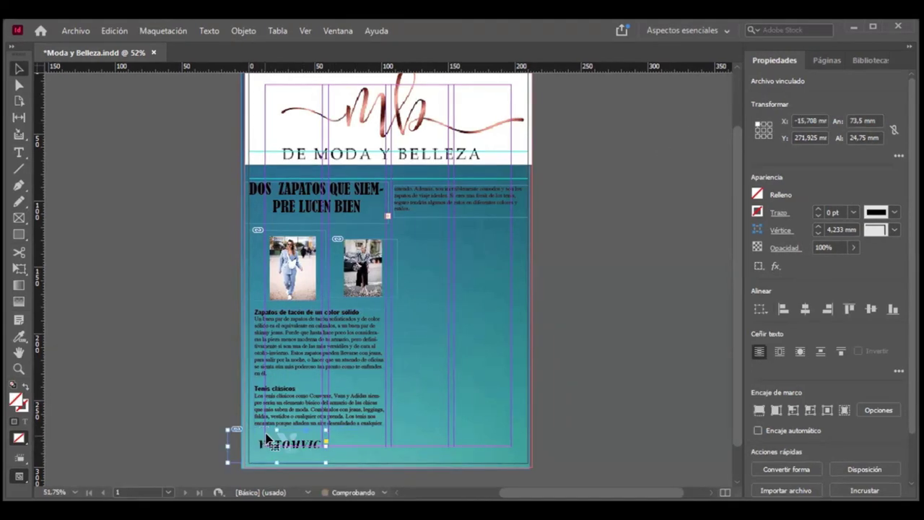
{"action": "left_click_drag", "start_coordinate": [225, 443], "coordinate": [250, 443]}
{"action": "left_click", "coordinate": [348, 460]}
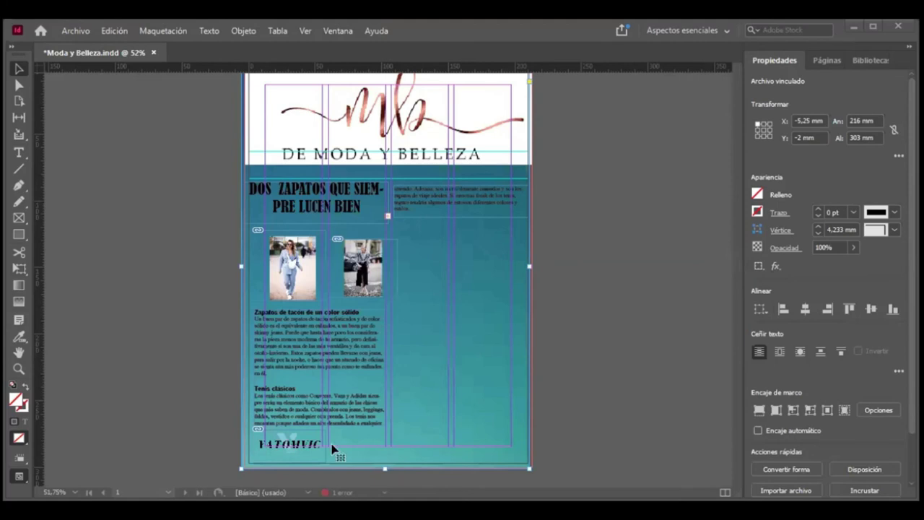
Move the footer logo into the page's lower-left bleed corner and set its frame width to about 63 mm.
{"action": "left_click", "coordinate": [310, 449]}
{"action": "mouse_move", "coordinate": [316, 449]}
{"action": "left_mouse_down"}
{"action": "mouse_move", "coordinate": [300, 448]}
{"action": "mouse_move", "coordinate": [325, 449]}
{"action": "left_mouse_up"}
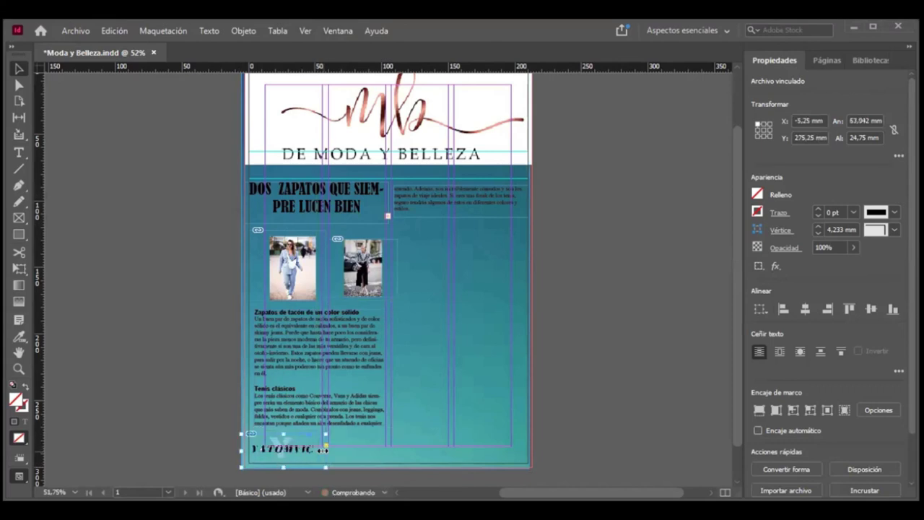
{"action": "left_click", "coordinate": [313, 447]}
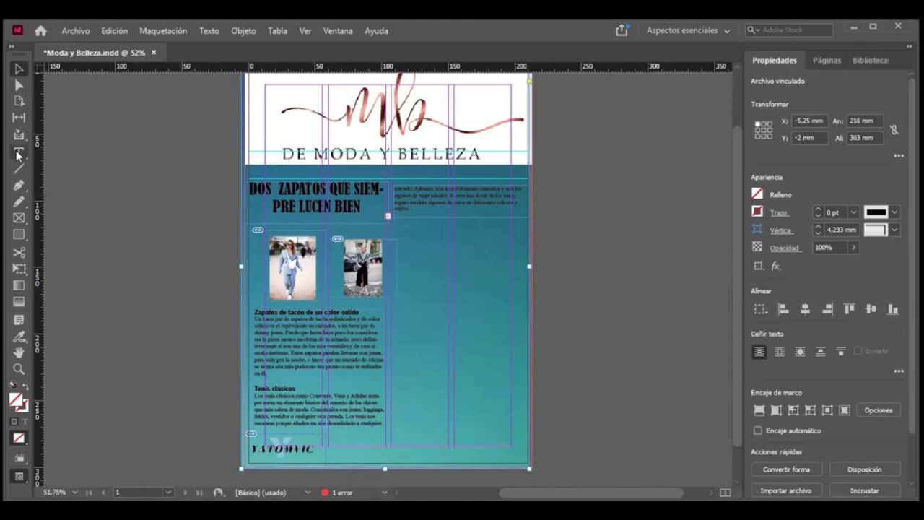
Draw a text frame about 98 mm wide below the linked article text and paste the 'Very Good Girl' perfume headline into it.
{"action": "left_click", "coordinate": [18, 152]}
{"action": "mouse_move", "coordinate": [394, 223]}
{"action": "left_mouse_down"}
{"action": "mouse_move", "coordinate": [491, 262]}
{"action": "mouse_move", "coordinate": [518, 285]}
{"action": "mouse_move", "coordinate": [524, 270]}
{"action": "left_mouse_up"}
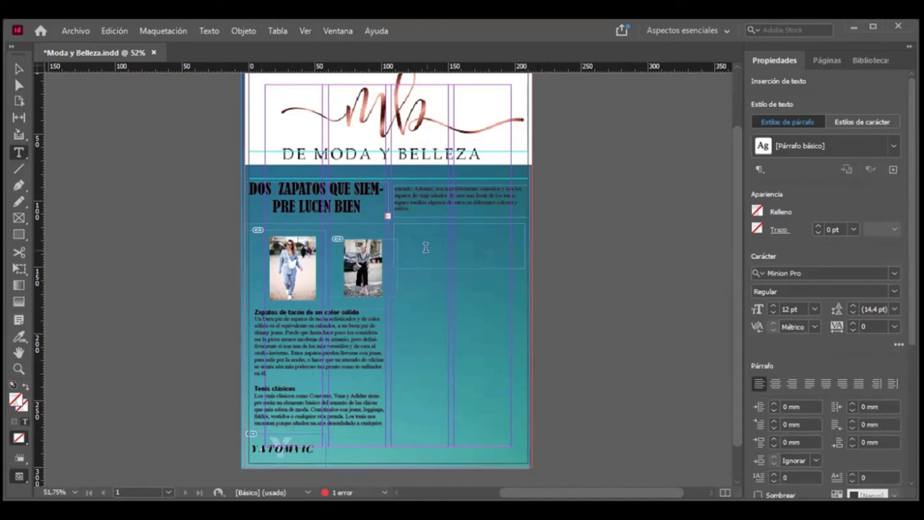
{"action": "key", "text": "ctrl+v"}
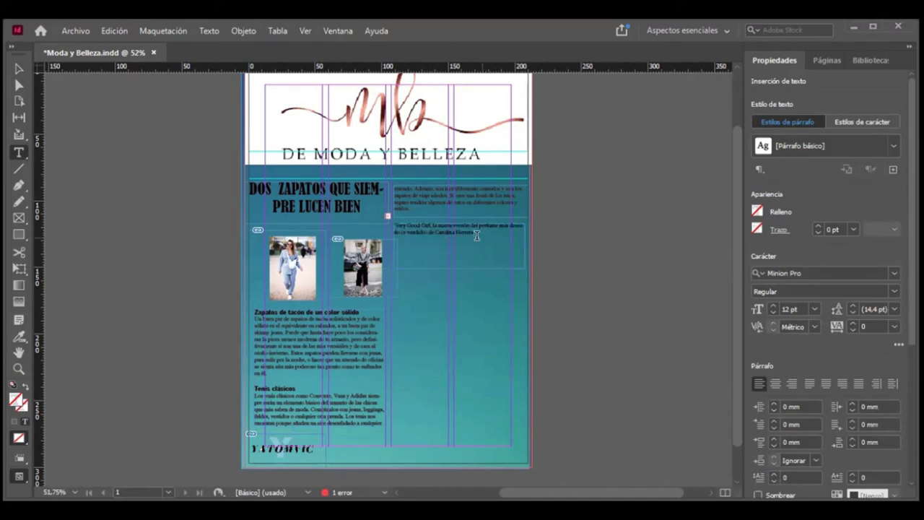
Set the pasted perfume headline's font size to 22 pt.
{"action": "key", "text": "ctrl+a"}
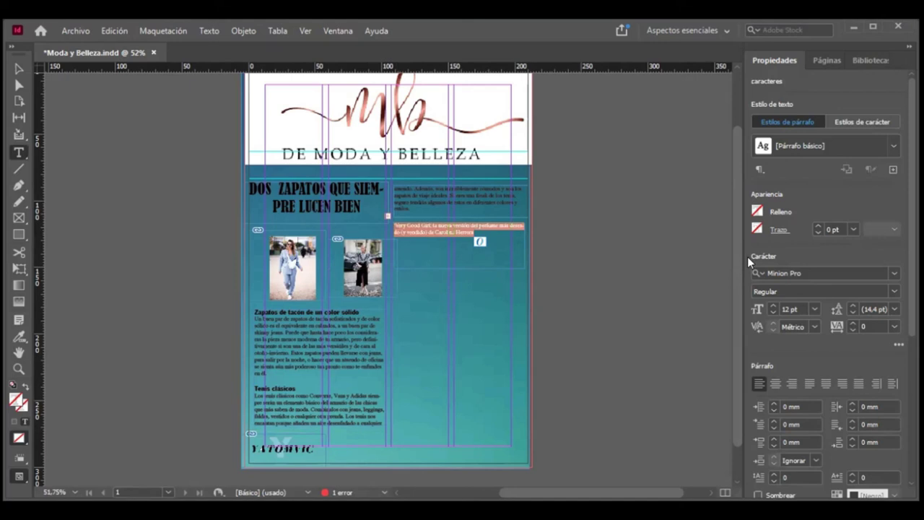
{"action": "left_click", "coordinate": [774, 306]}
{"action": "left_click", "coordinate": [773, 305]}
{"action": "left_click", "coordinate": [774, 306]}
{"action": "left_click", "coordinate": [772, 306]}
{"action": "left_click", "coordinate": [772, 305]}
{"action": "left_click", "coordinate": [772, 305]}
{"action": "left_click", "coordinate": [771, 305]}
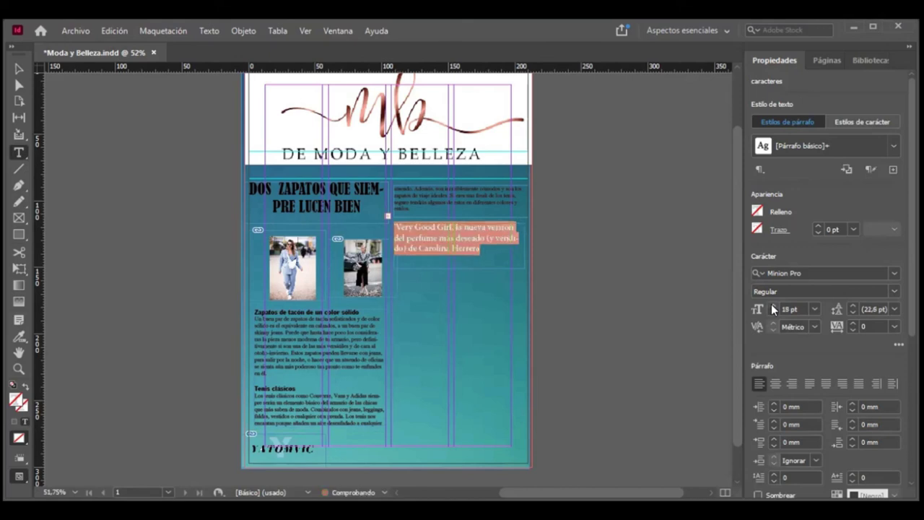
{"action": "left_click", "coordinate": [772, 305]}
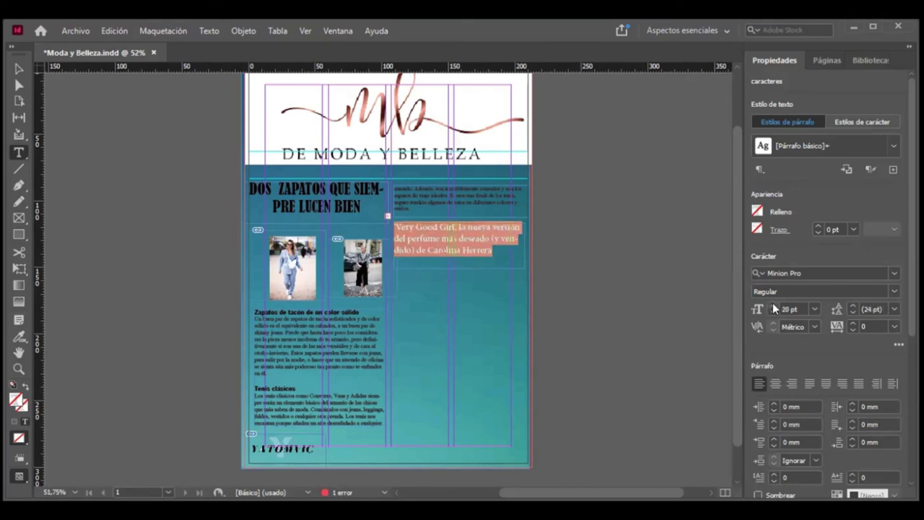
{"action": "left_click", "coordinate": [772, 305]}
{"action": "left_click", "coordinate": [772, 306]}
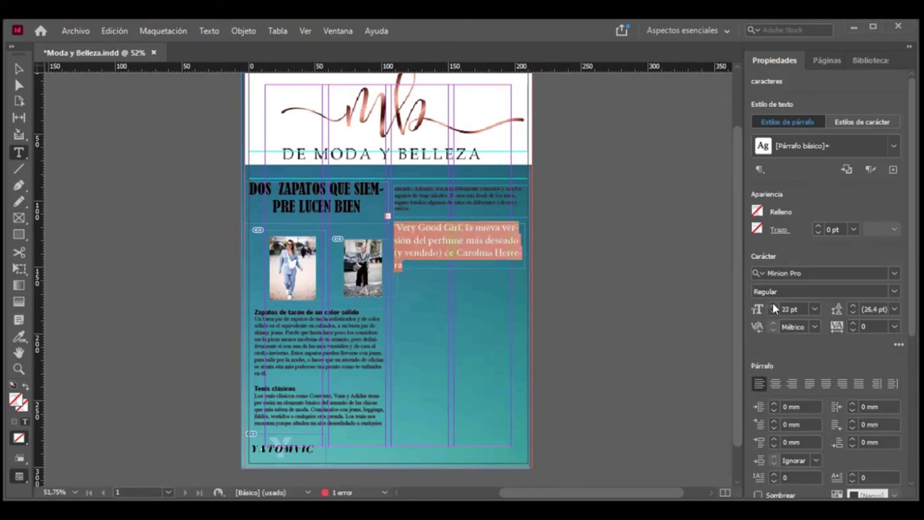
{"action": "left_click", "coordinate": [446, 251]}
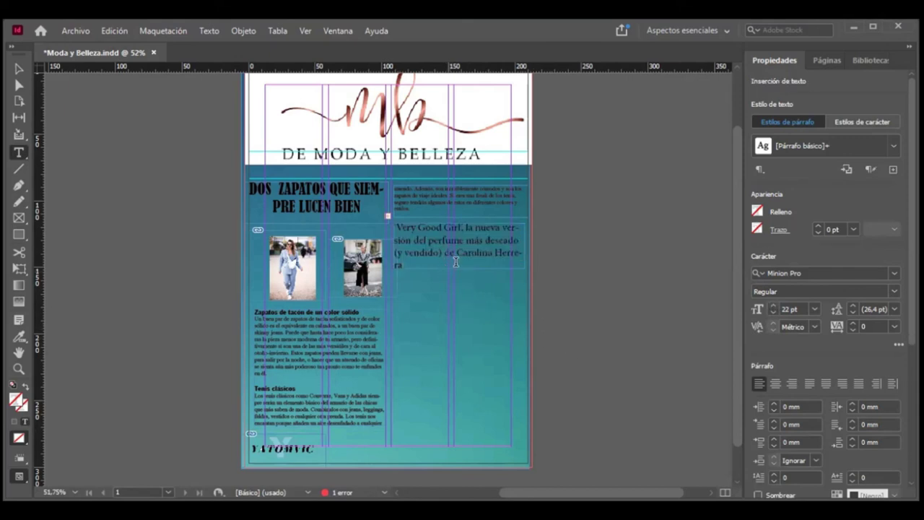
Set the perfume headline's font to Bernard MT Condensed.
{"action": "left_click", "coordinate": [426, 265]}
{"action": "left_click_drag", "start_coordinate": [401, 264], "coordinate": [390, 227]}
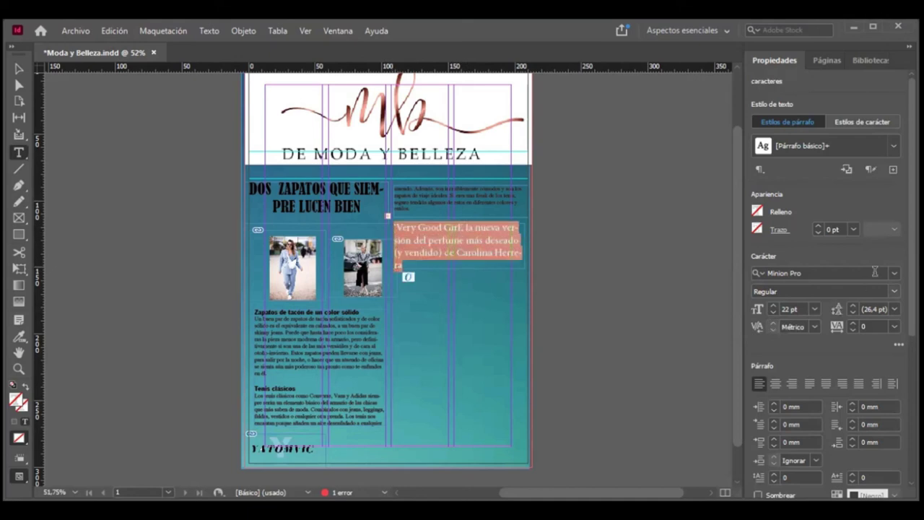
{"action": "left_click", "coordinate": [893, 272]}
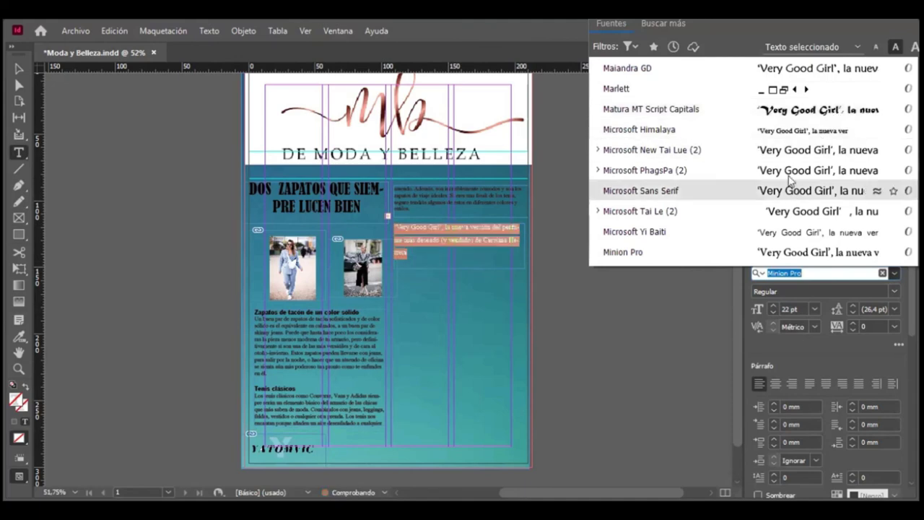
{"action": "scroll", "coordinate": [794, 210], "scroll_direction": "up", "scroll_amount": 8}
{"action": "scroll", "coordinate": [753, 161], "scroll_direction": "up", "scroll_amount": 10}
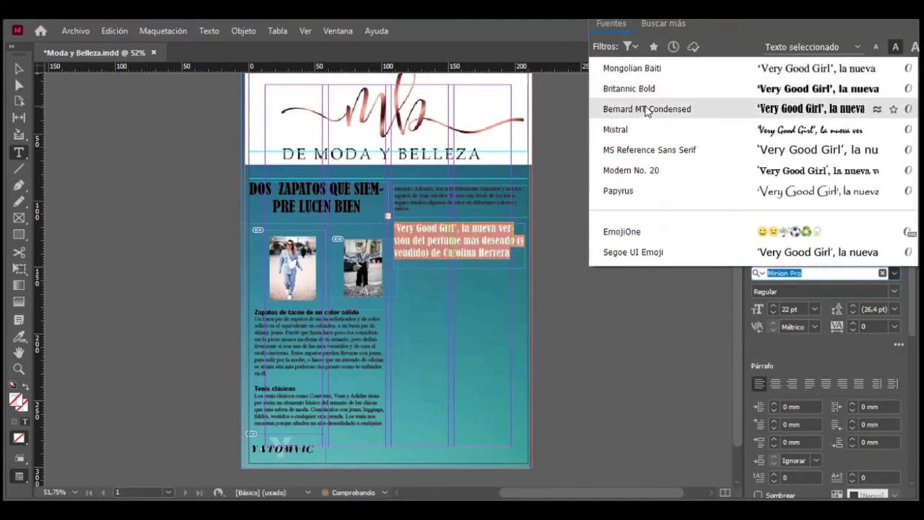
{"action": "left_click", "coordinate": [646, 109]}
Break the perfume headline so its last line starts at "(y vendido)".
{"action": "left_click", "coordinate": [507, 257]}
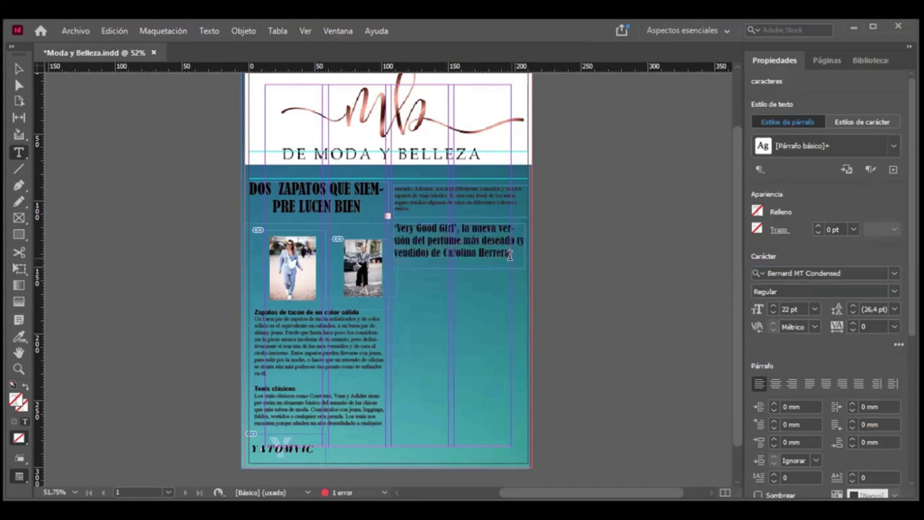
{"action": "key", "text": "Return"}
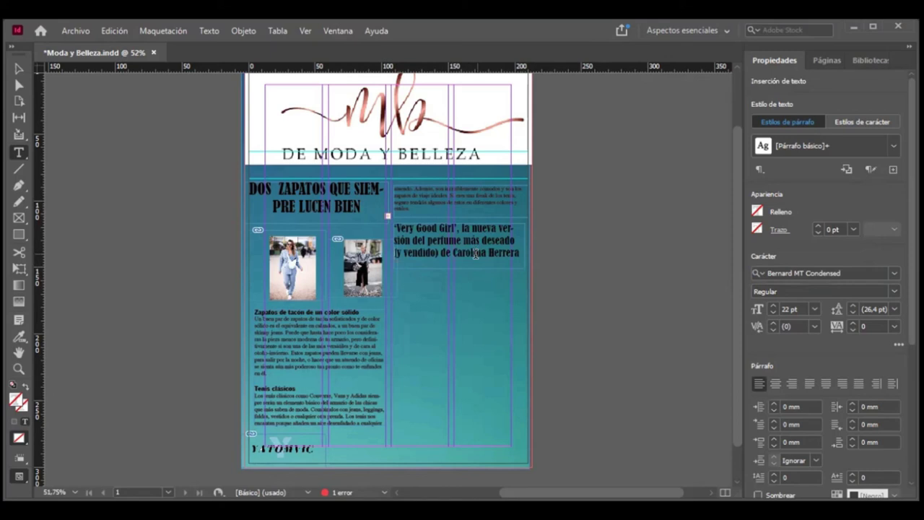
{"action": "left_click", "coordinate": [587, 257]}
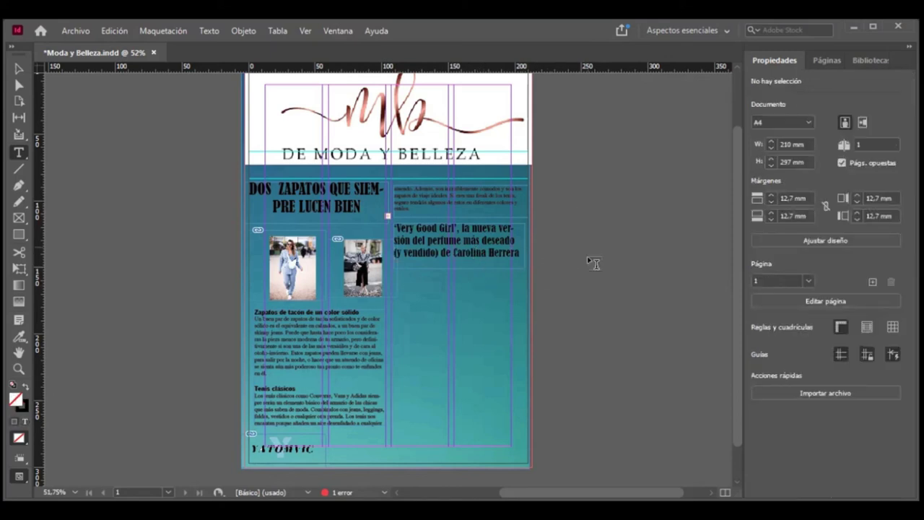
Shorten the perfume headline's text frame to a height of about 28.5 mm.
{"action": "left_click", "coordinate": [15, 69]}
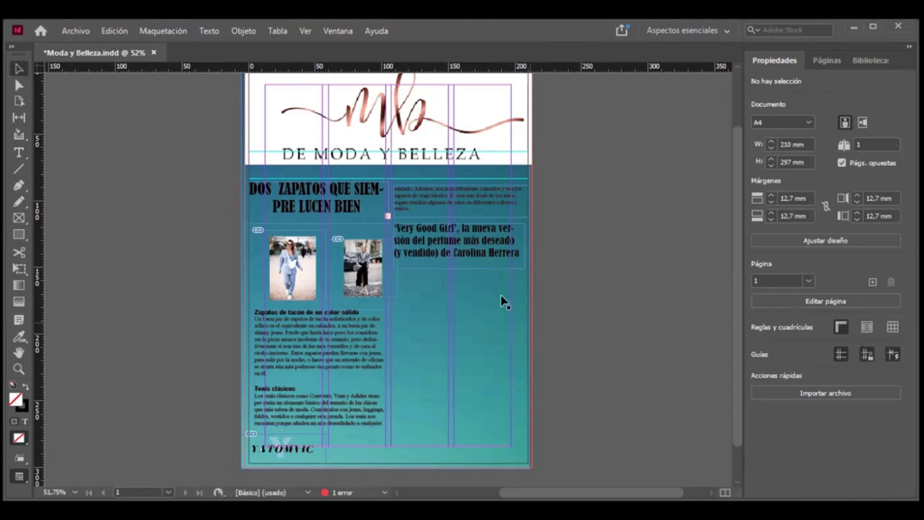
{"action": "left_click", "coordinate": [470, 262]}
{"action": "left_click_drag", "start_coordinate": [458, 267], "coordinate": [458, 261]}
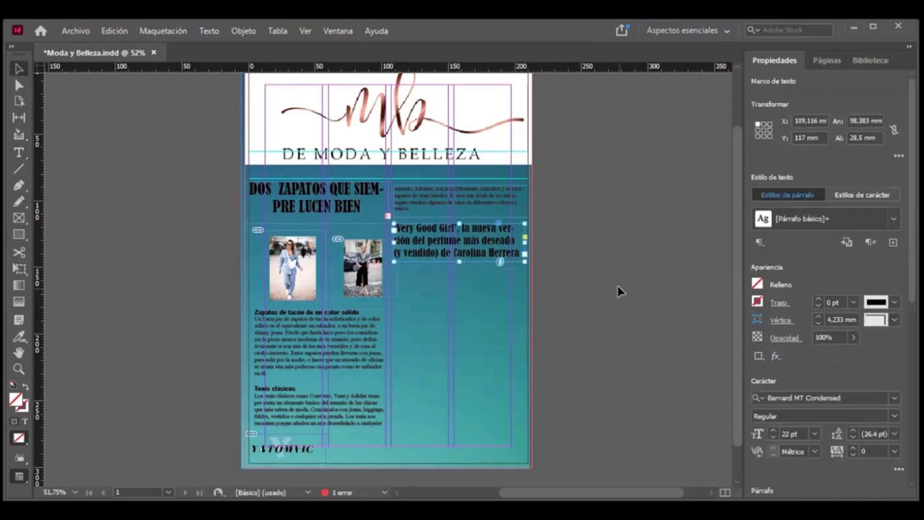
{"action": "left_click", "coordinate": [538, 304]}
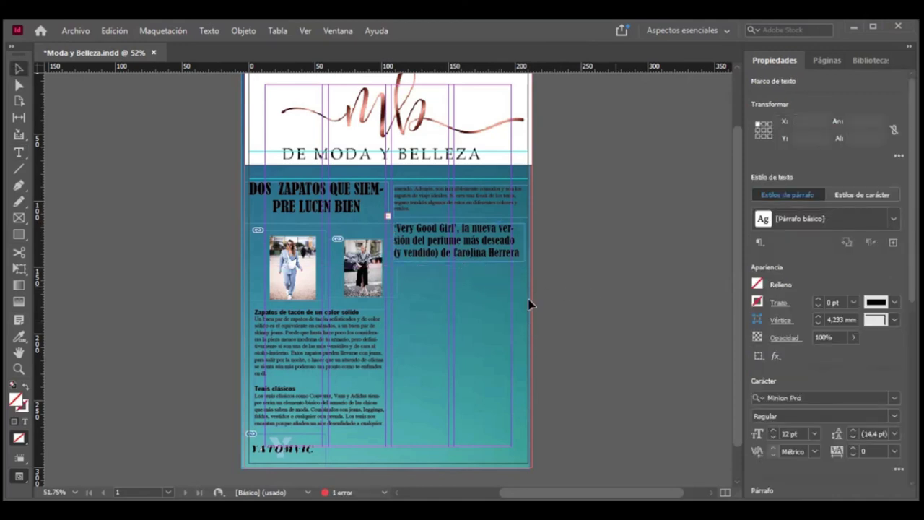
Draw an image frame about 85.55 × 52.5 mm below the perfume headline and place the red perfume photo in it.
{"action": "left_click", "coordinate": [18, 218]}
{"action": "left_click_drag", "start_coordinate": [400, 266], "coordinate": [511, 335]}
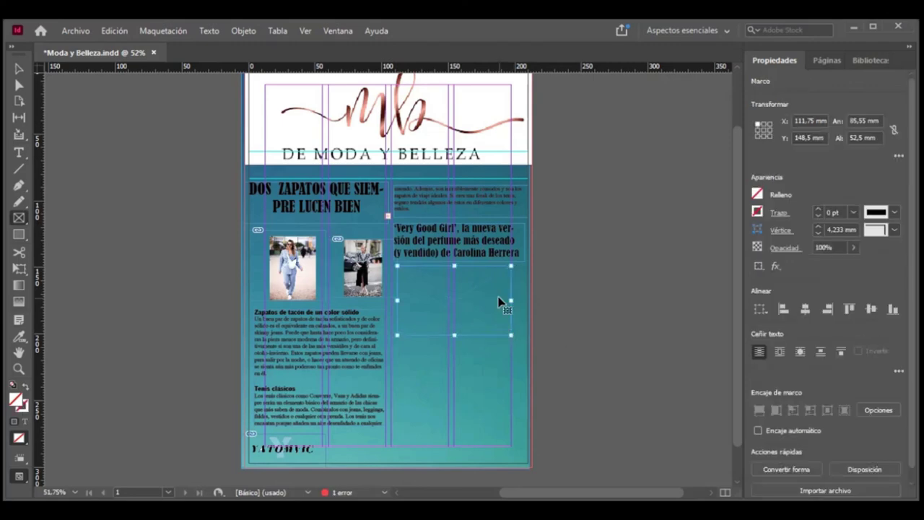
{"action": "key", "text": "ctrl+d"}
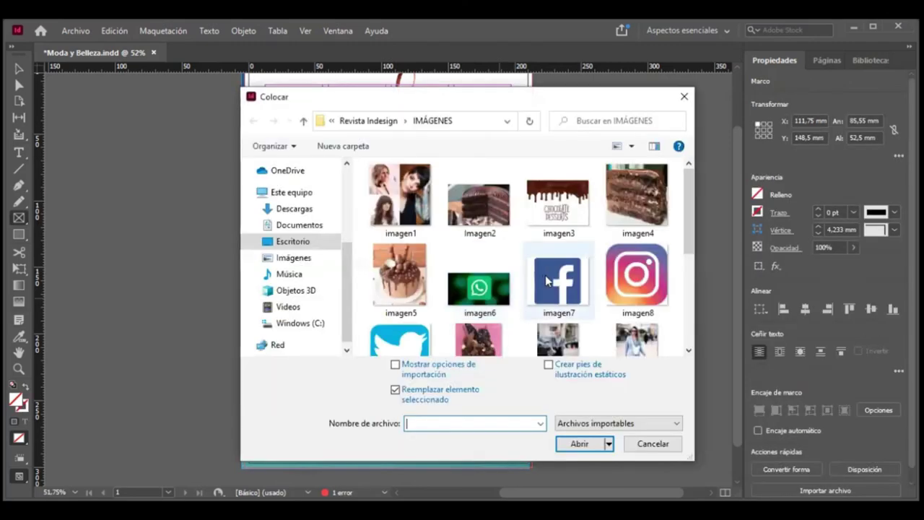
{"action": "scroll", "coordinate": [544, 275], "scroll_direction": "down", "scroll_amount": 4}
{"action": "double_click", "coordinate": [557, 211]}
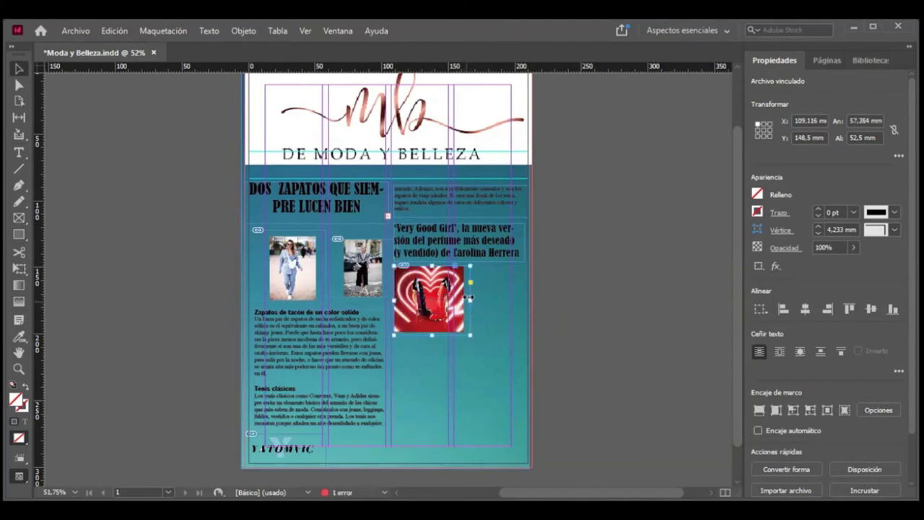
{"action": "left_click", "coordinate": [493, 307]}
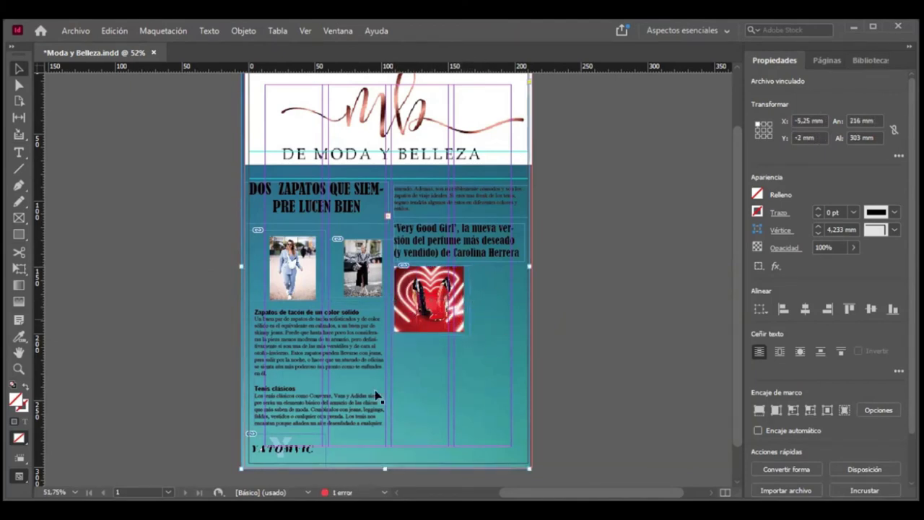
Paste the perfume article into a text frame about 90 × 70.5 mm below the photo, add two blank lines above it, and shorten the frame.
{"action": "left_click", "coordinate": [21, 151]}
{"action": "left_click_drag", "start_coordinate": [395, 341], "coordinate": [518, 444]}
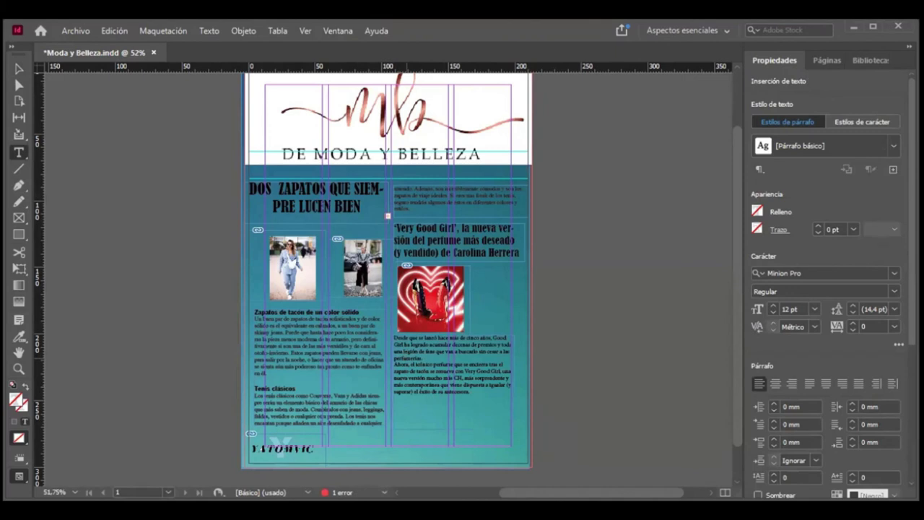
{"action": "key", "text": "Return"}
{"action": "key", "text": "Return"}
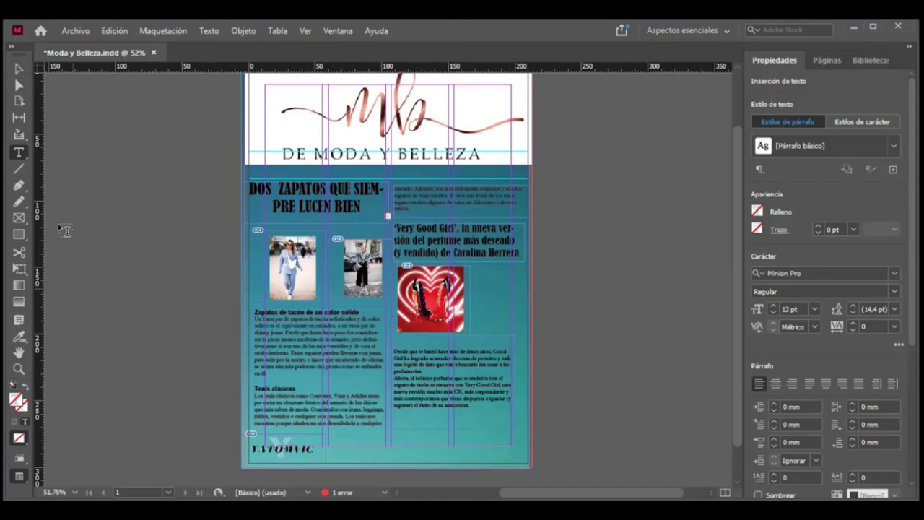
{"action": "left_click", "coordinate": [19, 69]}
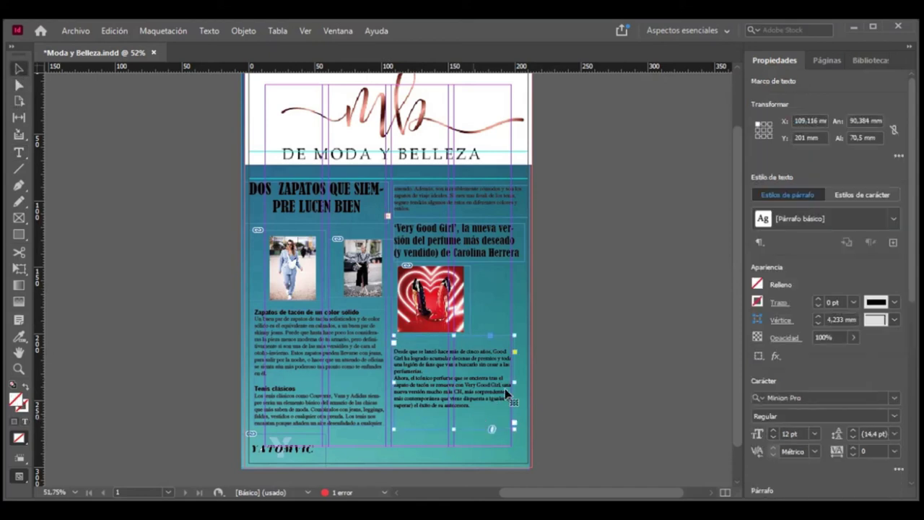
{"action": "left_click_drag", "start_coordinate": [451, 427], "coordinate": [452, 418]}
Widen the perfume photo's frame to about 95.75 mm and fill it proportionally with the image.
{"action": "left_click", "coordinate": [471, 299]}
{"action": "left_click_drag", "start_coordinate": [472, 299], "coordinate": [525, 303]}
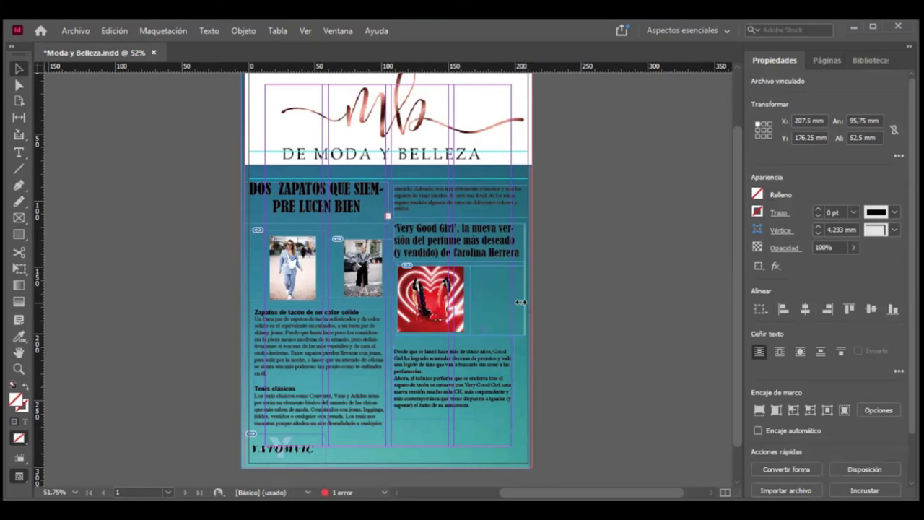
{"action": "right_click", "coordinate": [454, 307]}
{"action": "mouse_move", "coordinate": [487, 284]}
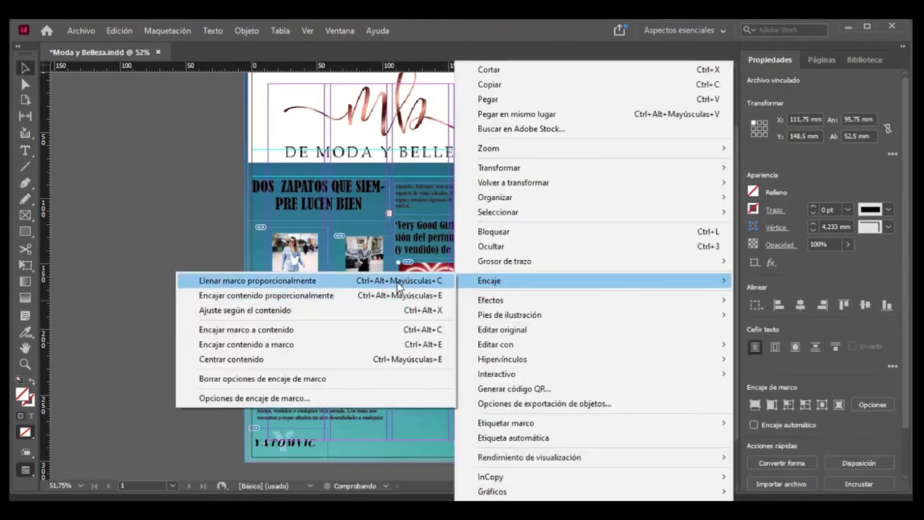
{"action": "left_click", "coordinate": [397, 283]}
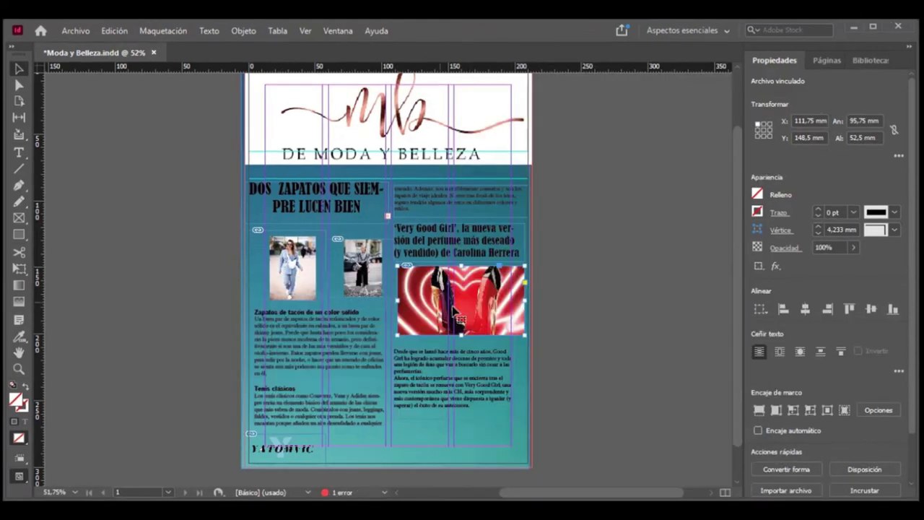
{"action": "left_click", "coordinate": [518, 375]}
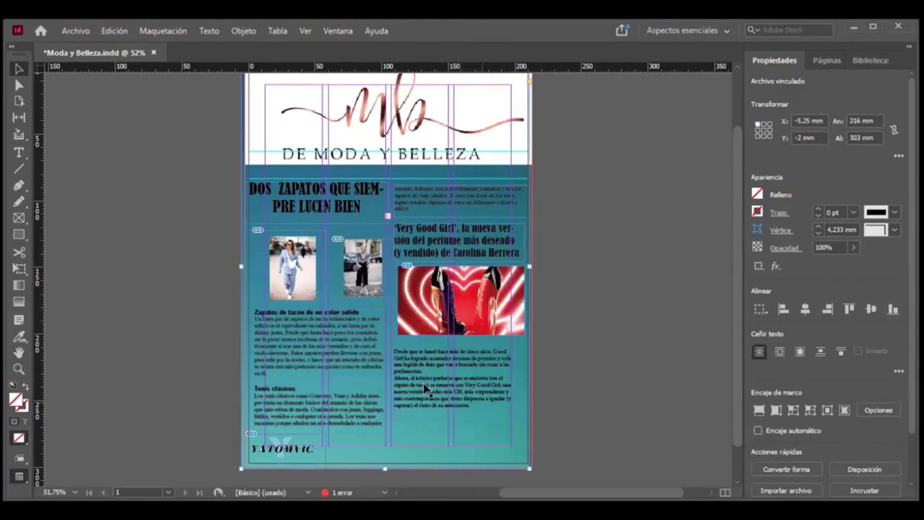
Format the whole perfume article below the photo in Mongolian Baiti at 13 pt.
{"action": "double_click", "coordinate": [353, 353]}
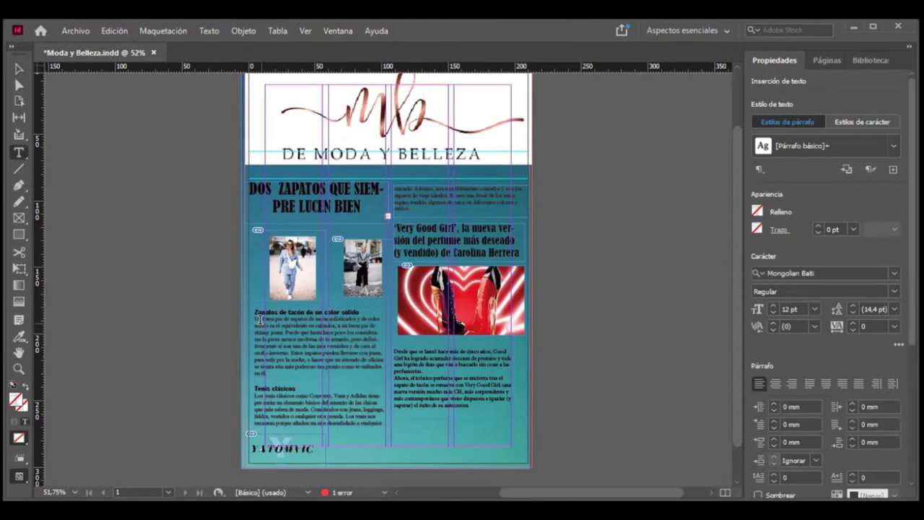
{"action": "left_click", "coordinate": [456, 392]}
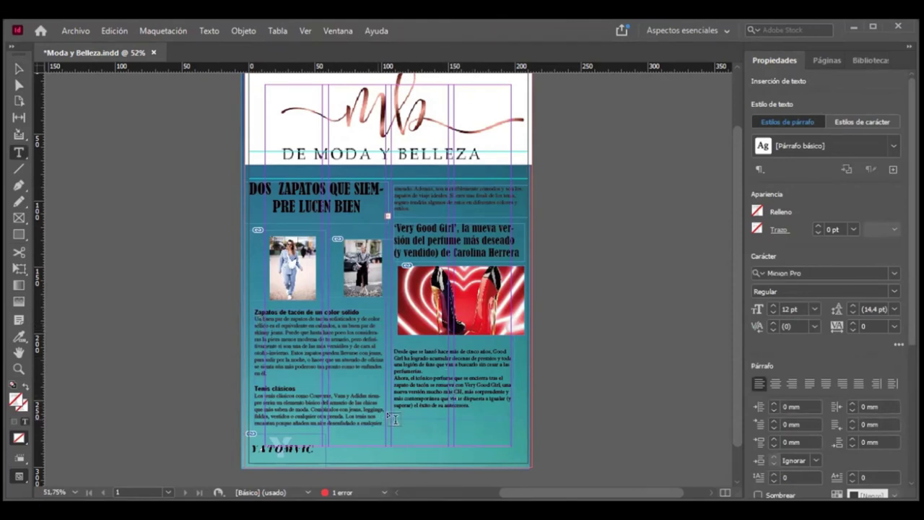
{"action": "left_click_drag", "start_coordinate": [468, 405], "coordinate": [395, 352]}
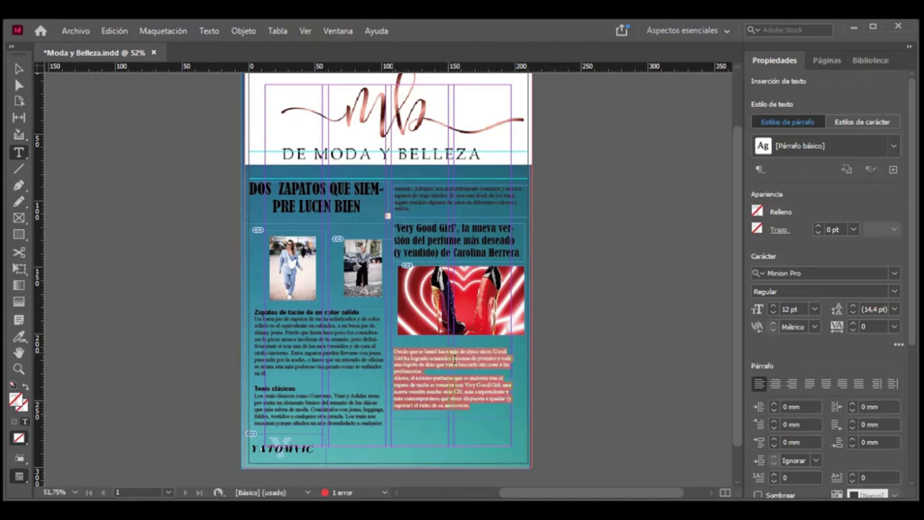
{"action": "left_click", "coordinate": [893, 275]}
{"action": "scroll", "coordinate": [830, 159], "scroll_direction": "up", "scroll_amount": 6}
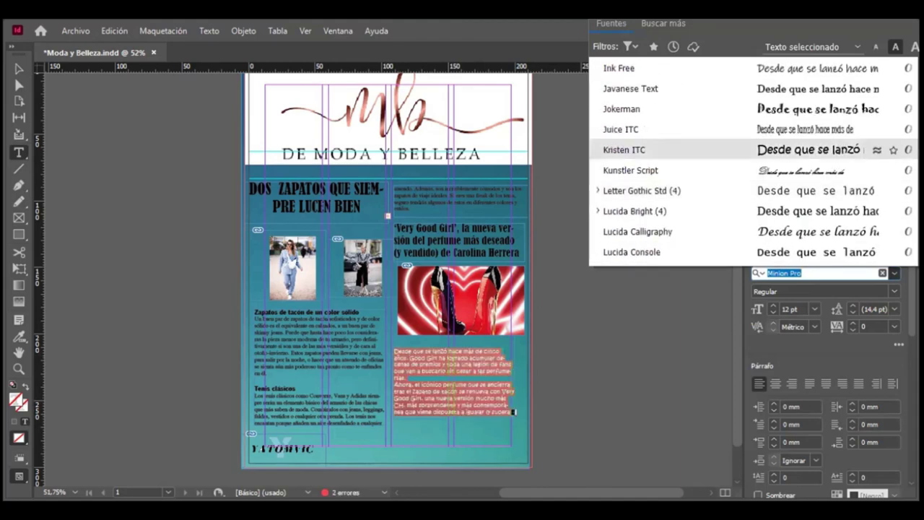
{"action": "scroll", "coordinate": [754, 159], "scroll_direction": "up", "scroll_amount": 10}
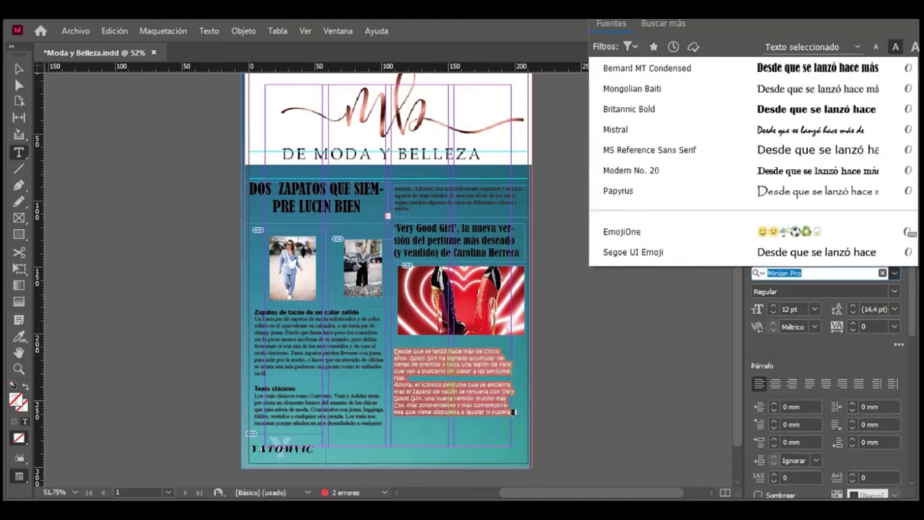
{"action": "left_click", "coordinate": [685, 89]}
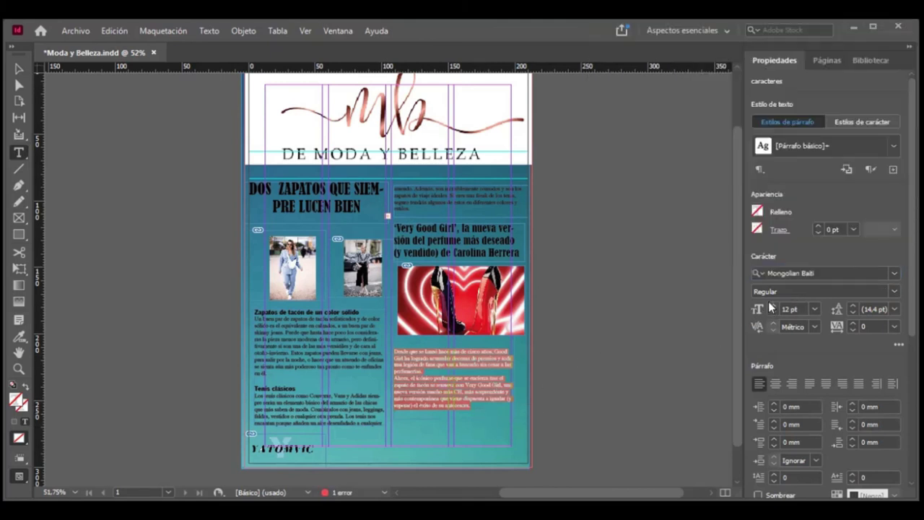
{"action": "left_click", "coordinate": [557, 396]}
{"action": "left_click", "coordinate": [551, 391]}
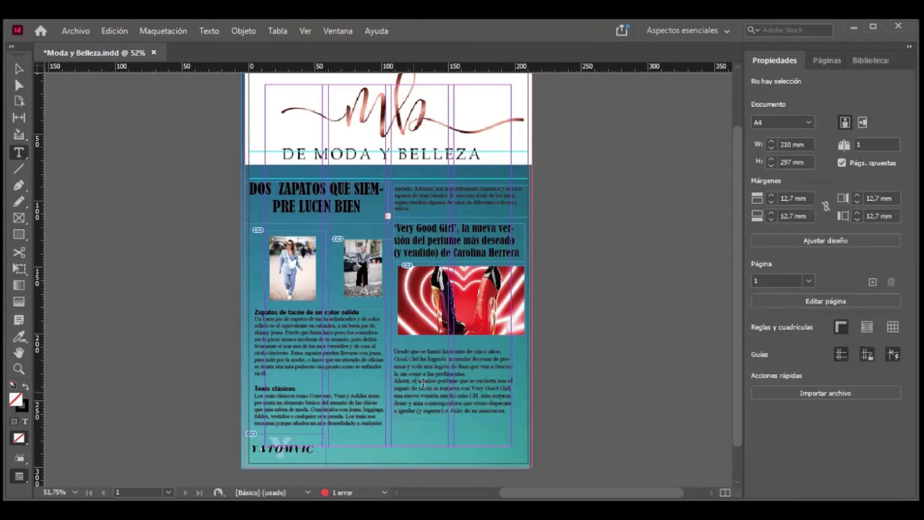
{"action": "left_click", "coordinate": [408, 365]}
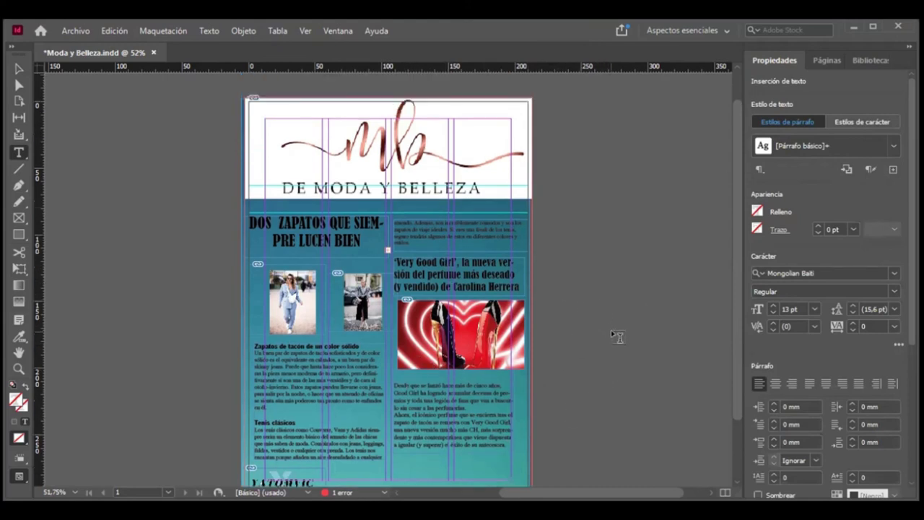
Draw a text frame in the footer below the perfume article, opposite the logo, and enter the page number "Pàg.05".
{"action": "scroll", "coordinate": [614, 336], "scroll_direction": "down", "scroll_amount": 2}
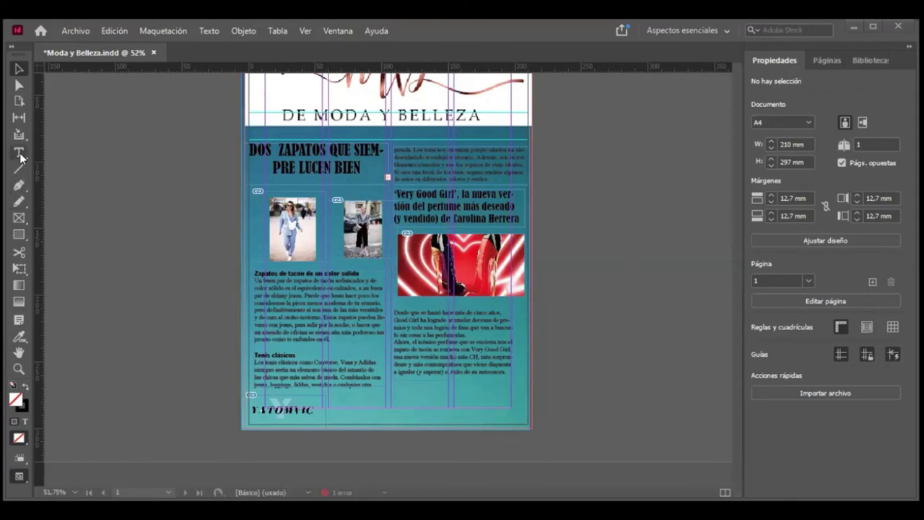
{"action": "key", "text": "t"}
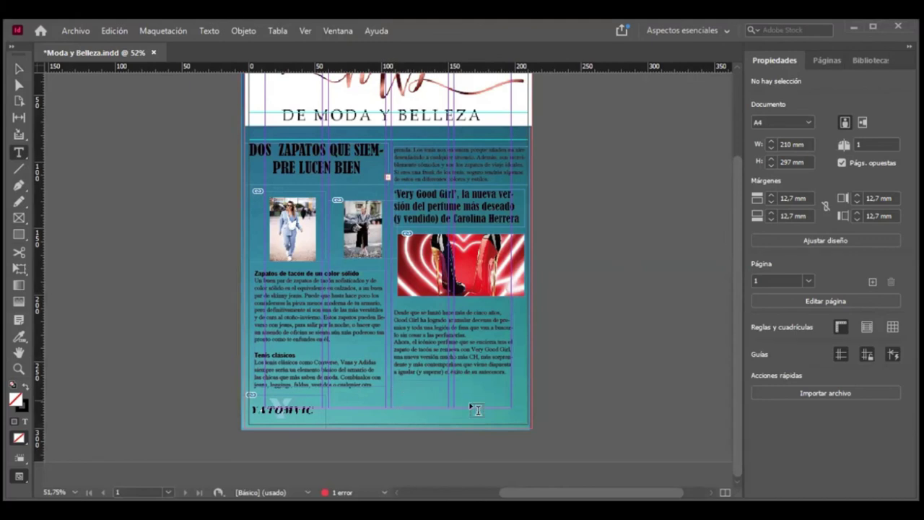
{"action": "left_click_drag", "start_coordinate": [417, 395], "coordinate": [524, 420]}
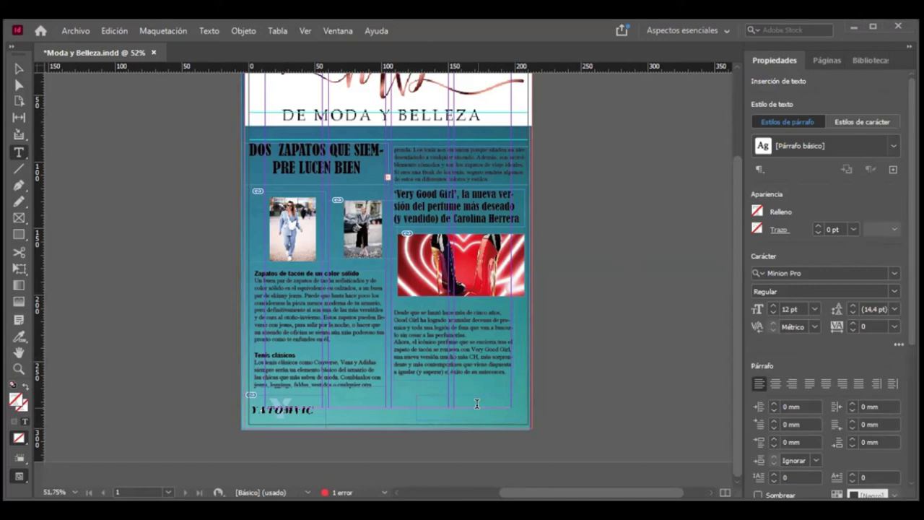
{"action": "type", "text": "Fig:"}
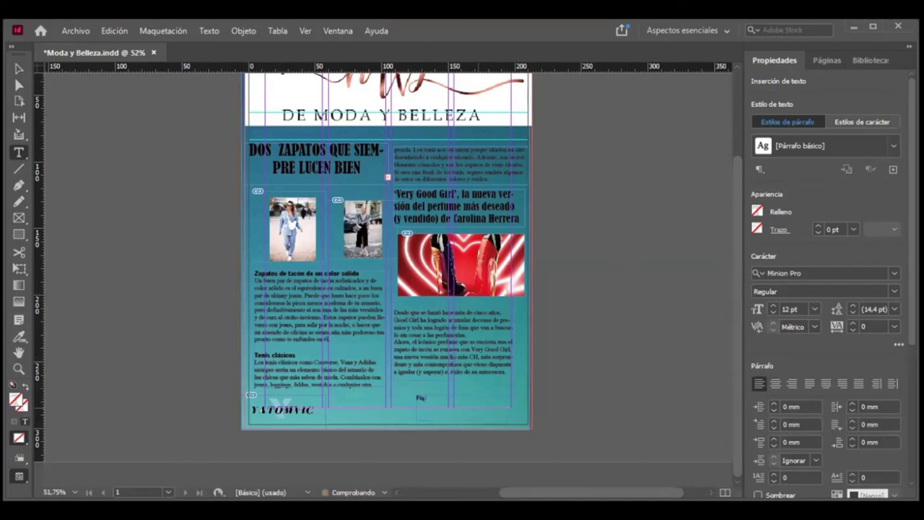
{"action": "type", "text": "1"}
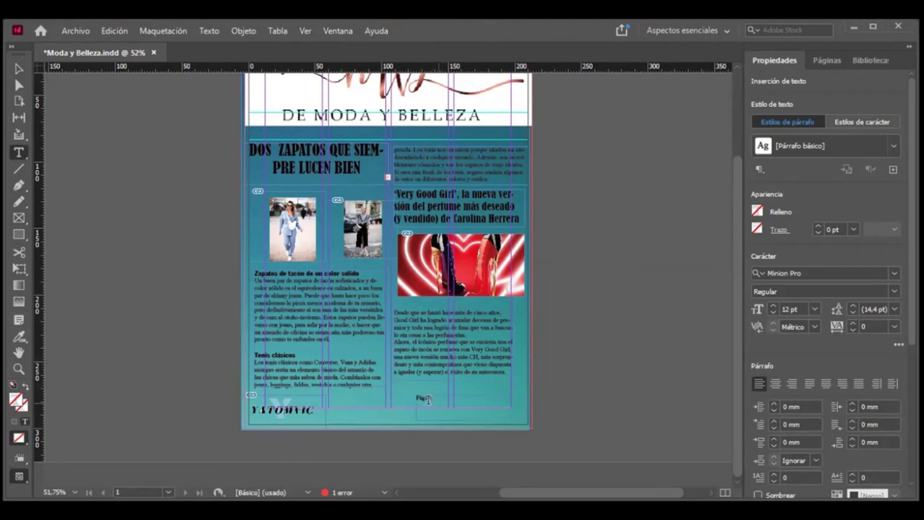
Set the footer page number's text to Bernard MT Condensed at 14 pt.
{"action": "key", "text": "ctrl+shift+period"}
{"action": "left_click_drag", "start_coordinate": [437, 398], "coordinate": [417, 397]}
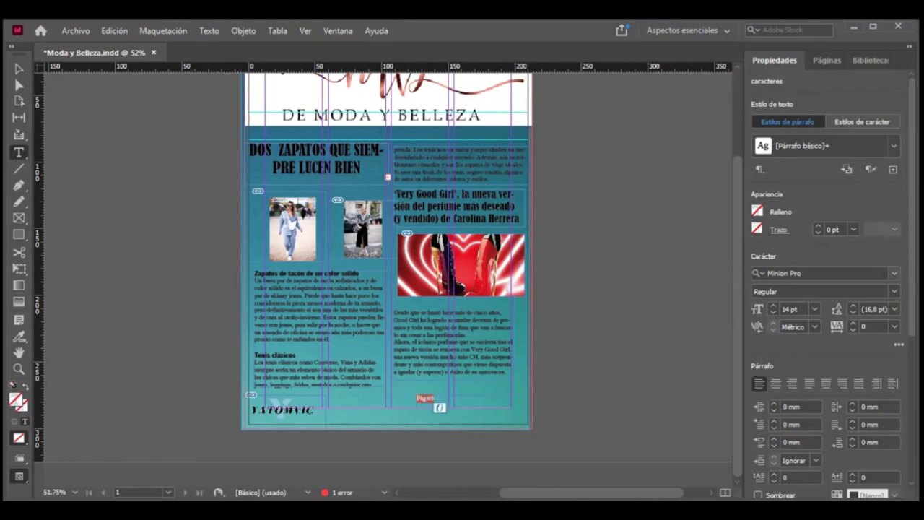
{"action": "left_click", "coordinate": [894, 273]}
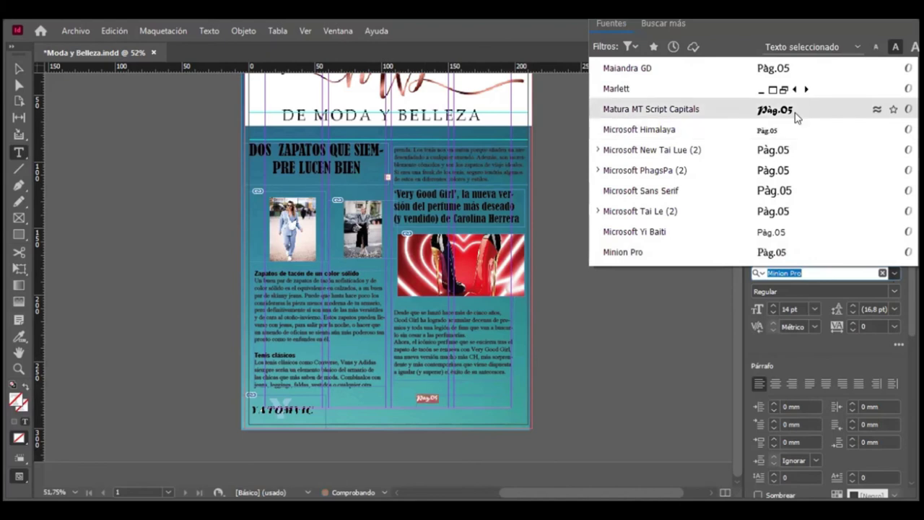
{"action": "scroll", "coordinate": [798, 220], "scroll_direction": "up", "scroll_amount": 6}
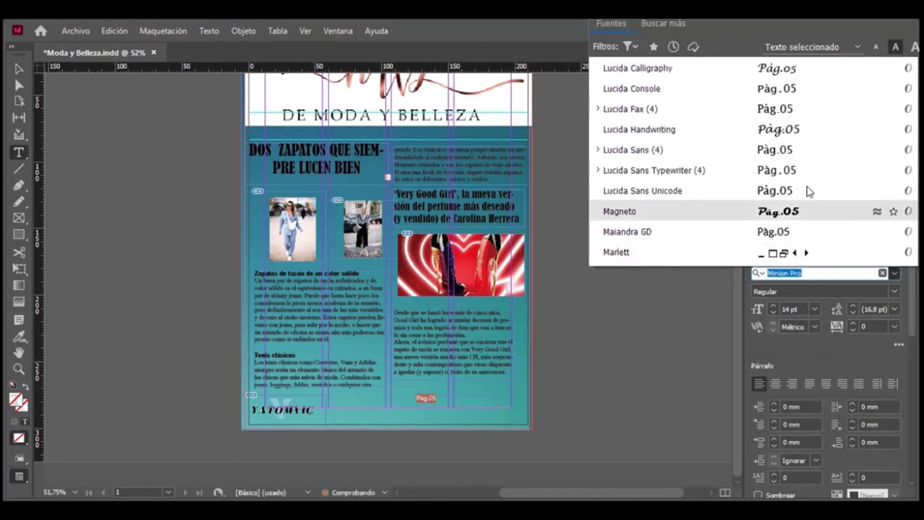
{"action": "scroll", "coordinate": [814, 213], "scroll_direction": "up", "scroll_amount": 15}
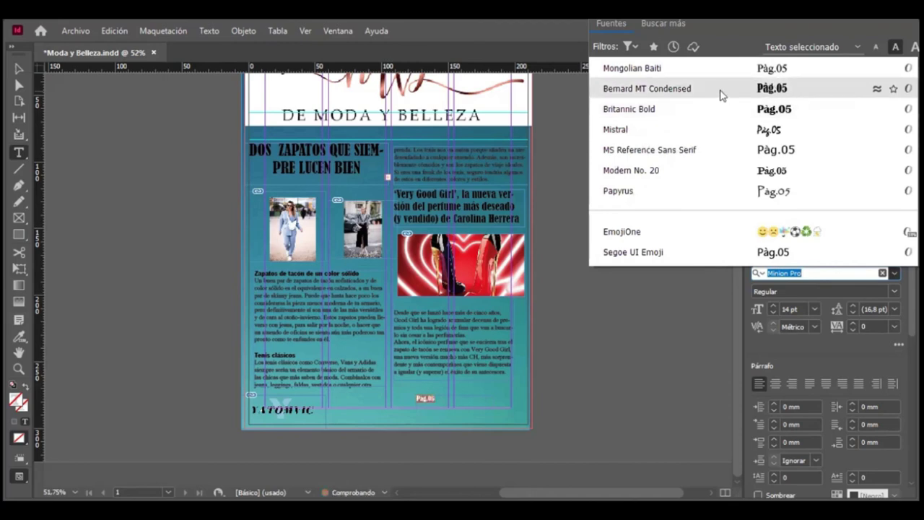
{"action": "left_click", "coordinate": [722, 94]}
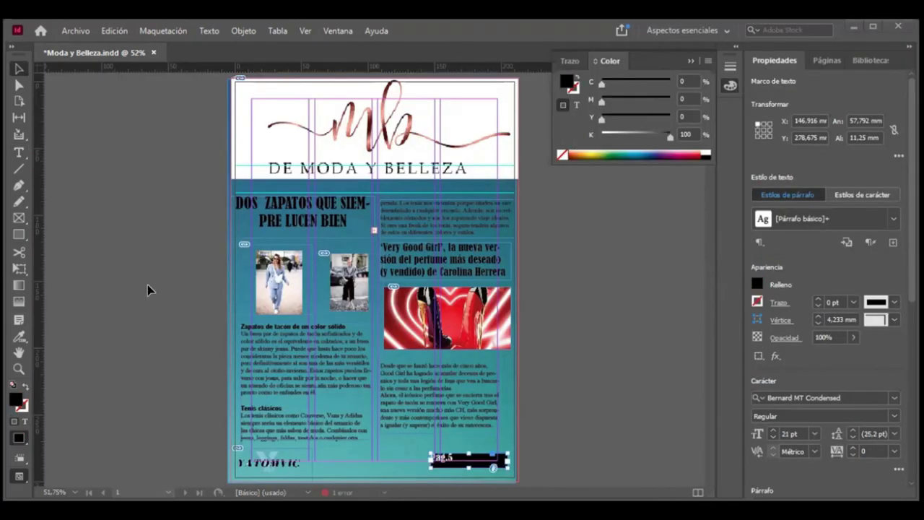
Move the black page-number frame into the page's lower right corner, to about X 170.6 mm and Y 284.3 mm.
{"action": "left_click_drag", "start_coordinate": [488, 459], "coordinate": [487, 462]}
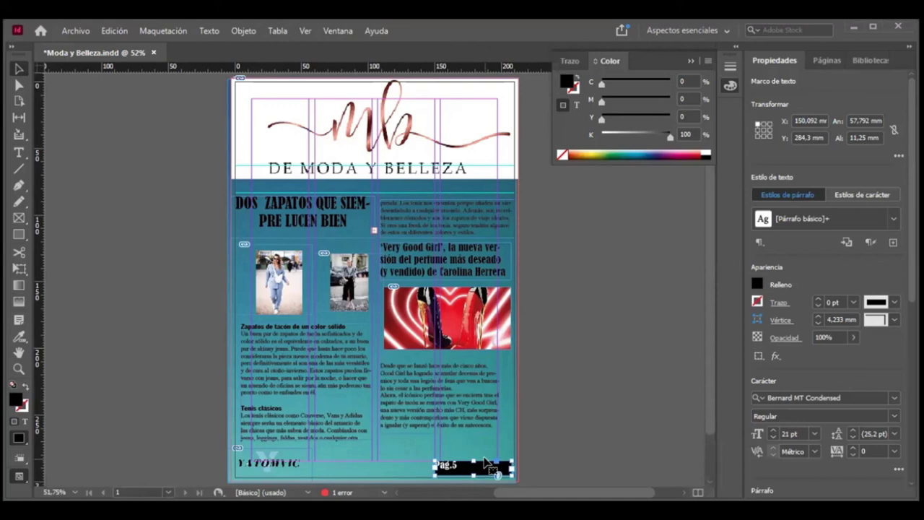
{"action": "left_click_drag", "start_coordinate": [467, 464], "coordinate": [498, 459]}
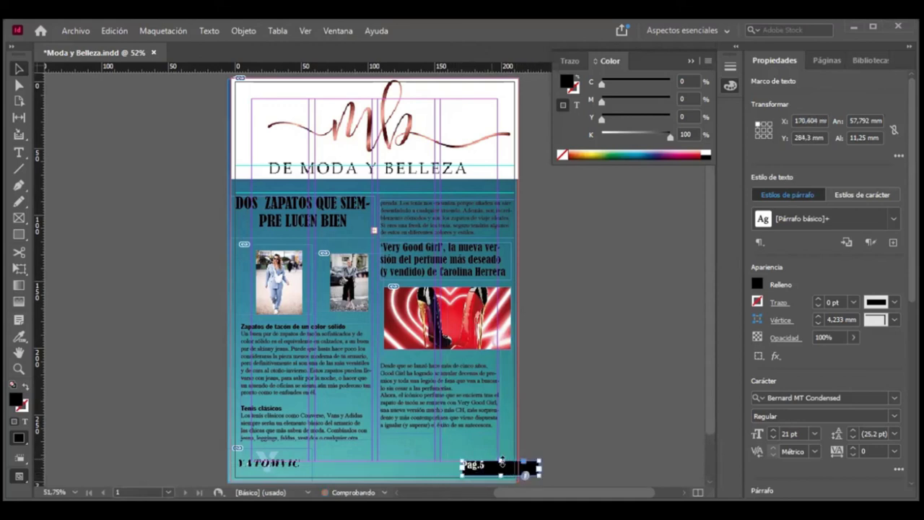
{"action": "left_click", "coordinate": [506, 433]}
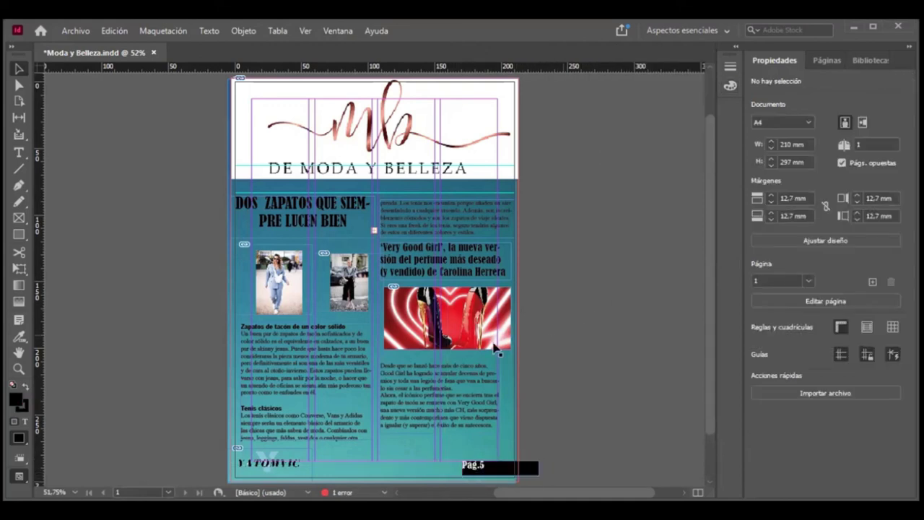
Extend the left edge of the header logo's frame to about X -7.5 mm, for a width of about 220.5 mm.
{"action": "right_click", "coordinate": [596, 245]}
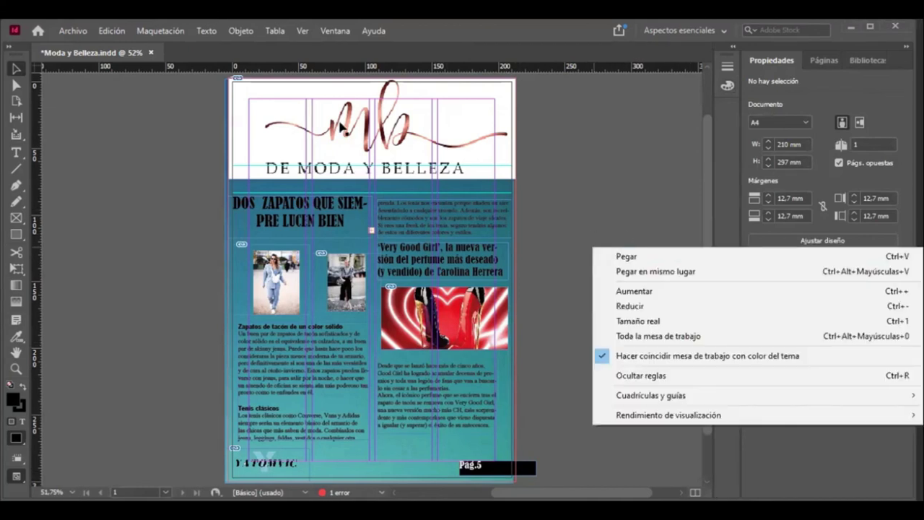
{"action": "left_click", "coordinate": [342, 128]}
{"action": "left_click_drag", "start_coordinate": [225, 130], "coordinate": [225, 129]}
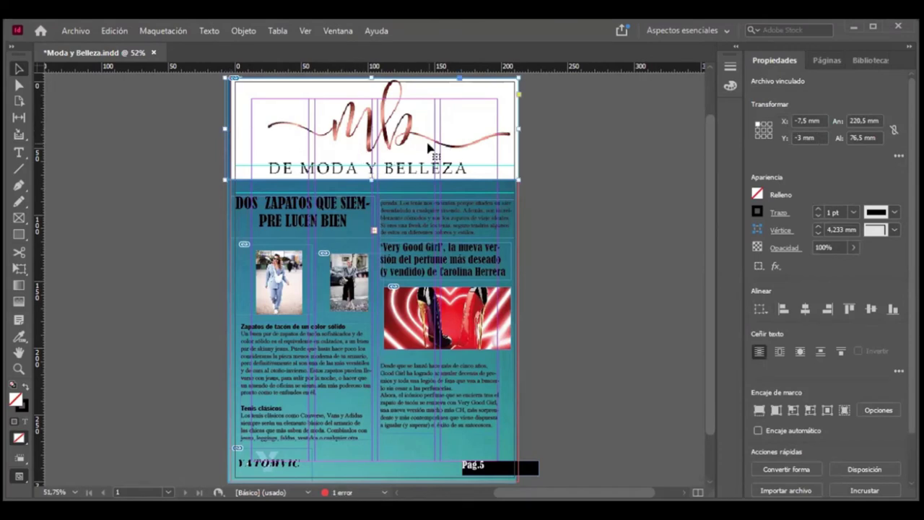
Hide the layout guides and the frame edges so the page shows without construction lines.
{"action": "right_click", "coordinate": [596, 231]}
{"action": "mouse_move", "coordinate": [653, 376]}
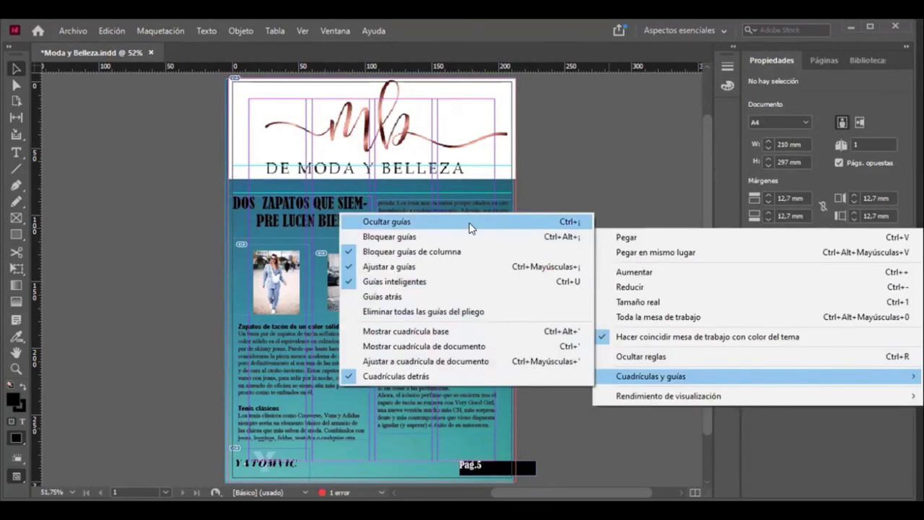
{"action": "left_click", "coordinate": [470, 228]}
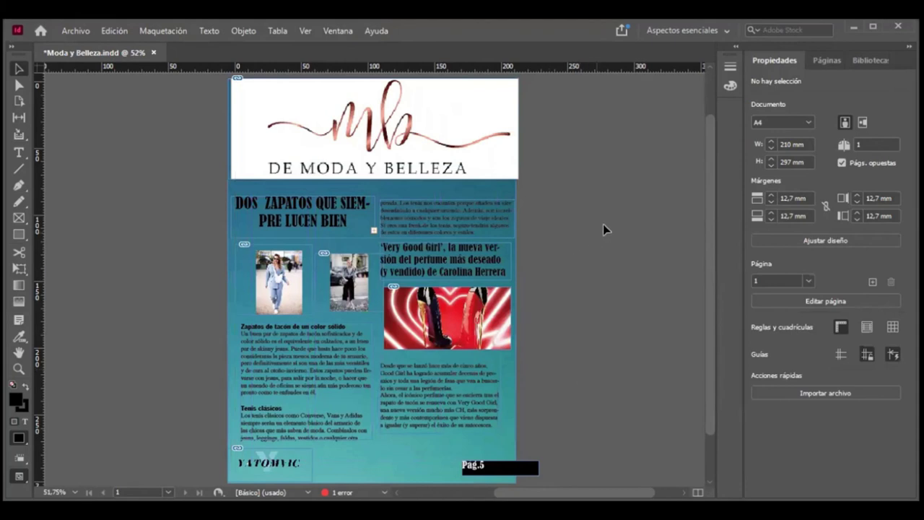
{"action": "key", "text": "ctrl+h"}
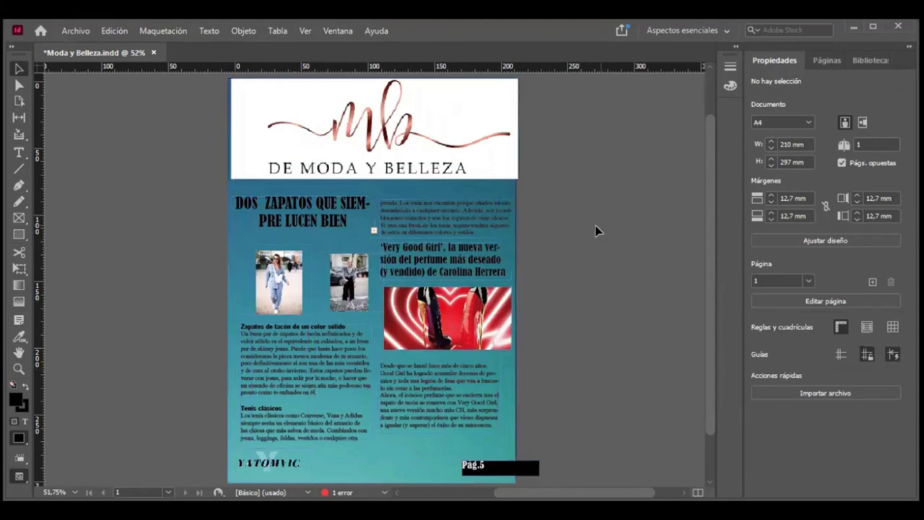
Extend the shoe headline's text frame downward to a height of about 34.75 mm and open its text for editing.
{"action": "left_click", "coordinate": [372, 232]}
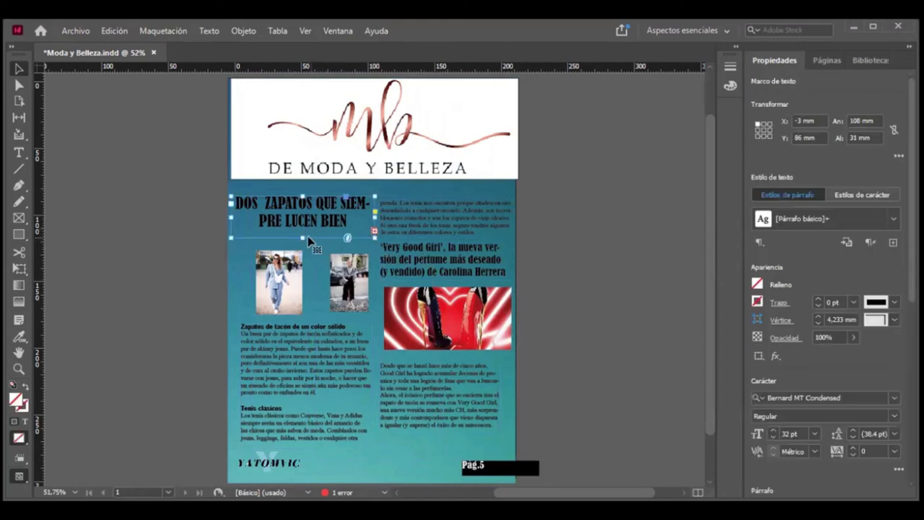
{"action": "left_click_drag", "start_coordinate": [300, 237], "coordinate": [301, 243]}
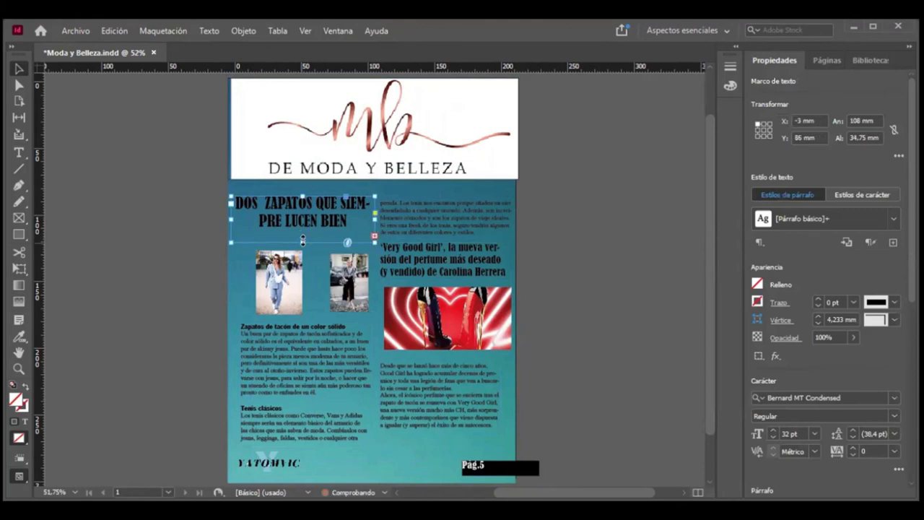
{"action": "left_click", "coordinate": [294, 269]}
{"action": "left_click", "coordinate": [319, 219]}
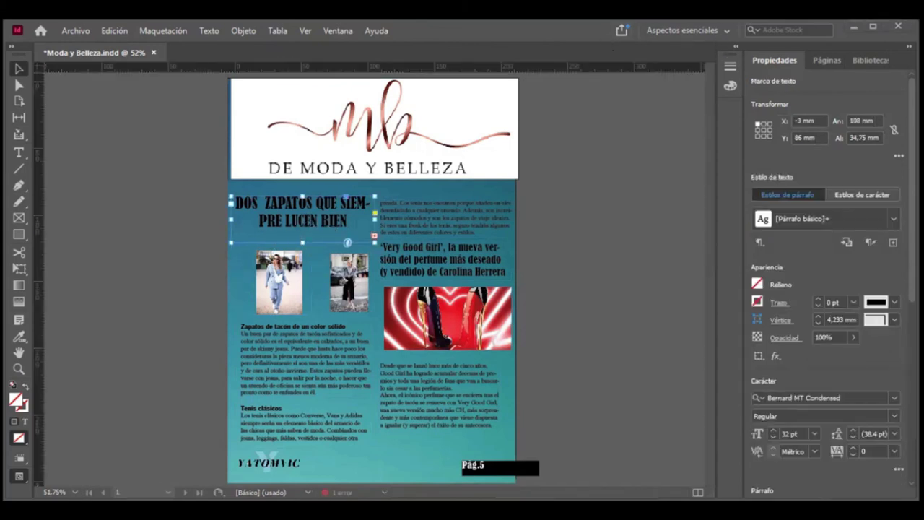
{"action": "double_click", "coordinate": [351, 222]}
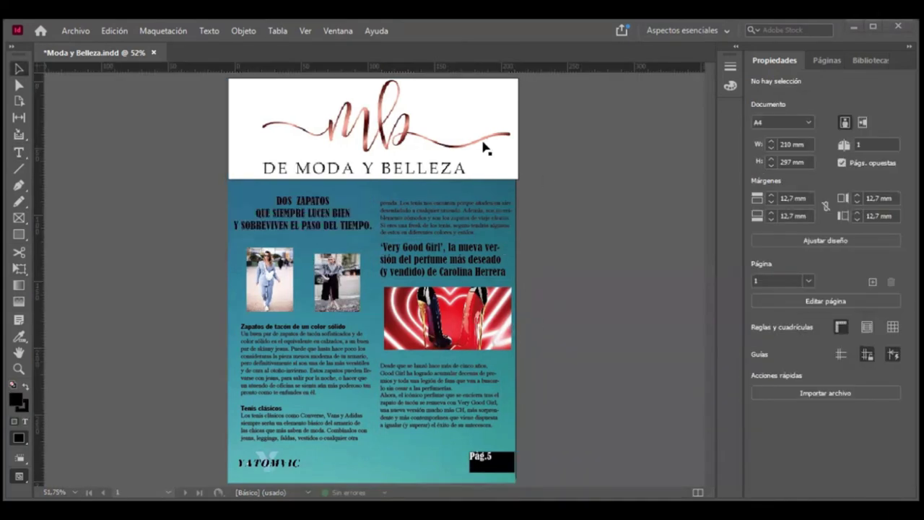
Adjust the right edge of the header logo's frame to a width of about 218.25 mm.
{"action": "left_click", "coordinate": [510, 132]}
{"action": "left_click_drag", "start_coordinate": [510, 132], "coordinate": [516, 128]}
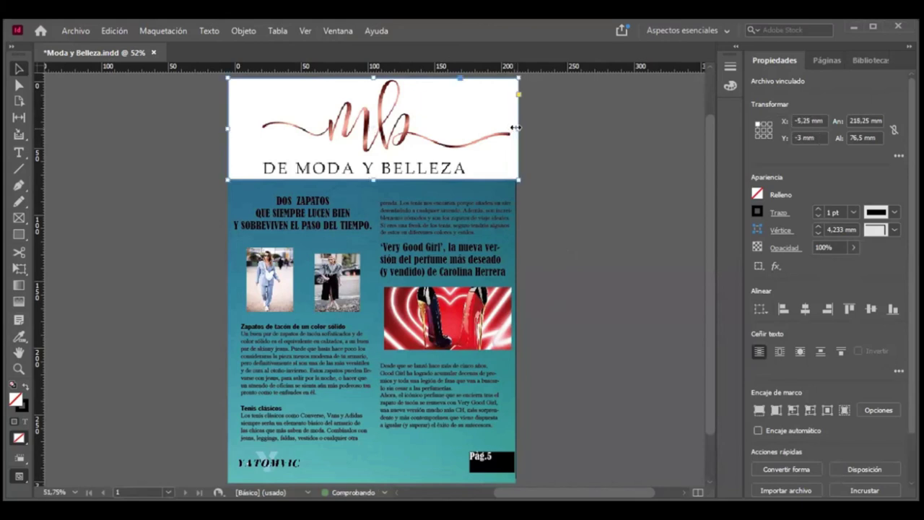
{"action": "left_click", "coordinate": [536, 197]}
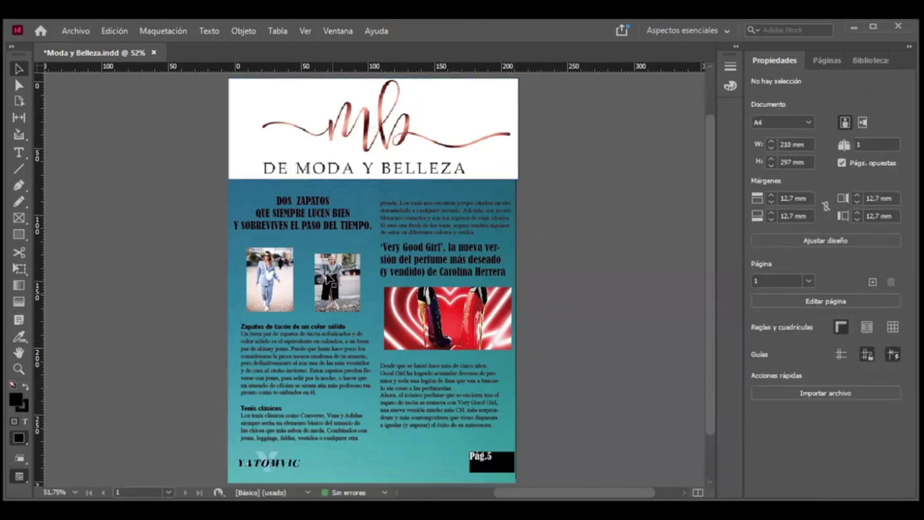
{"action": "scroll", "coordinate": [359, 325], "scroll_direction": "down", "scroll_amount": 2}
{"action": "scroll", "coordinate": [396, 389], "scroll_direction": "up", "scroll_amount": 4}
{"action": "scroll", "coordinate": [480, 343], "scroll_direction": "down", "scroll_amount": 1}
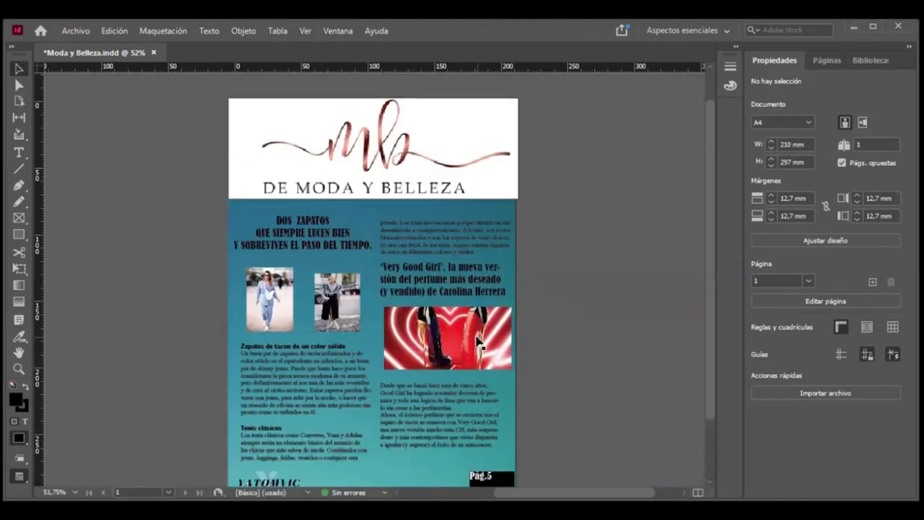
{"action": "scroll", "coordinate": [510, 350], "scroll_direction": "down", "scroll_amount": 1}
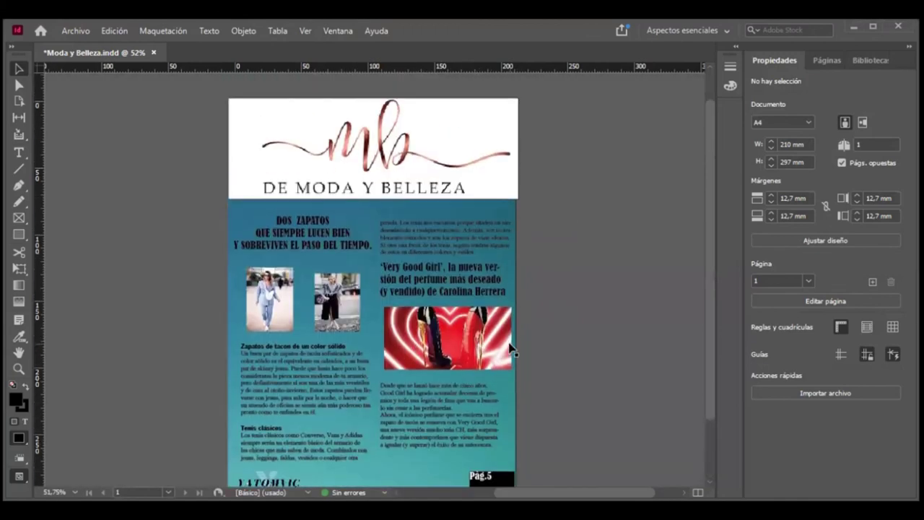
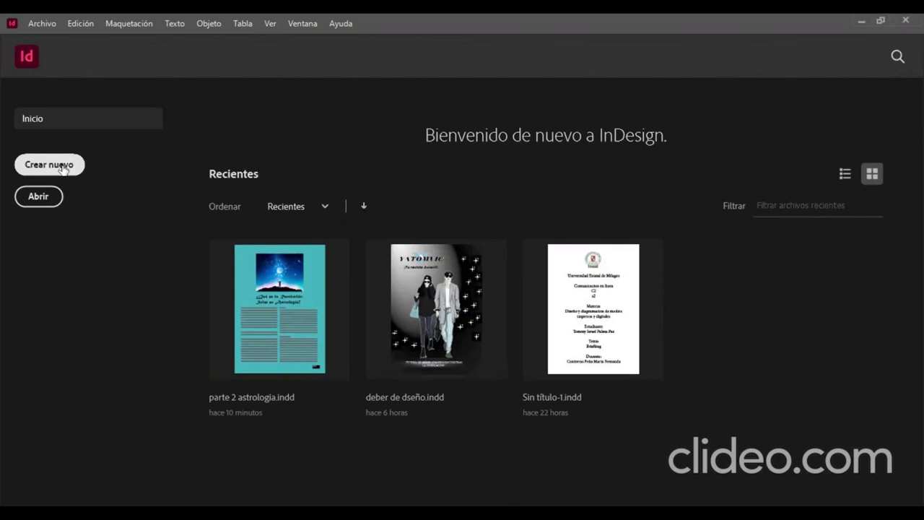
Create a one-page A4 print document and draw a rectangle covering the whole 210 by 297 mm page.
{"action": "left_click", "coordinate": [63, 169]}
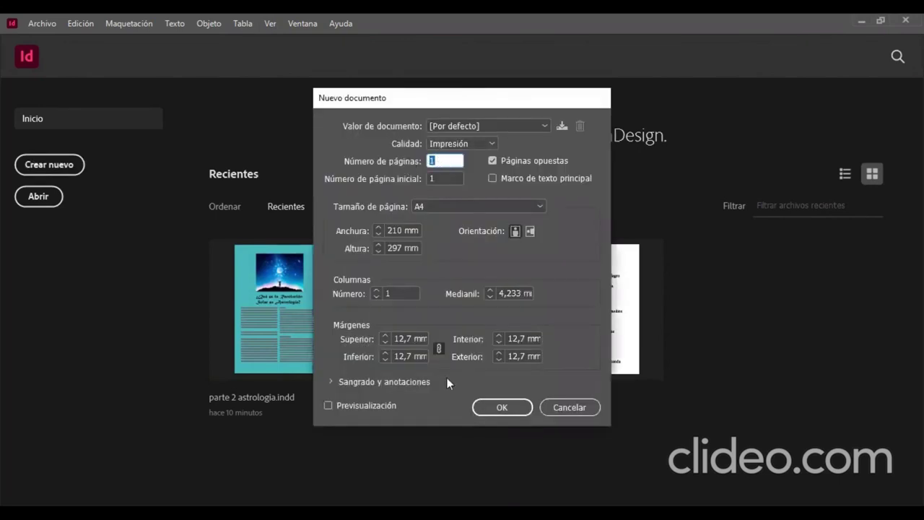
{"action": "left_click", "coordinate": [485, 408]}
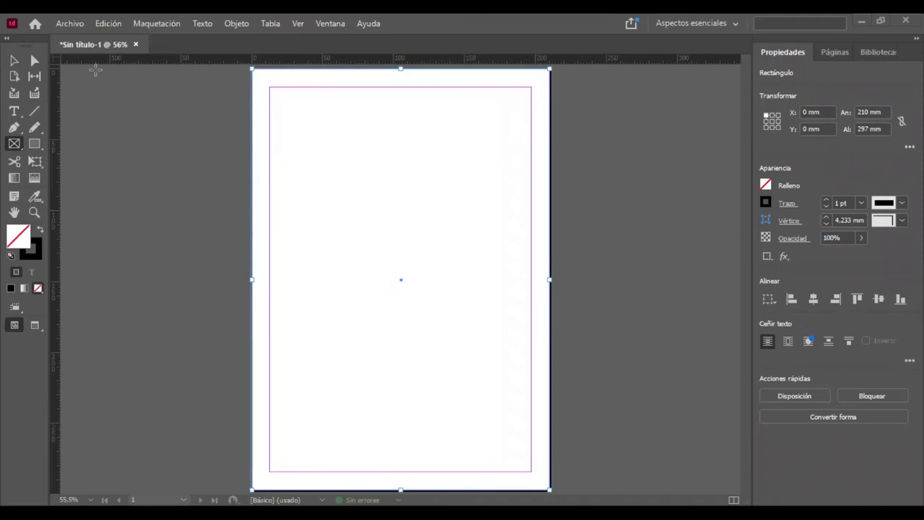
{"action": "left_click", "coordinate": [34, 143]}
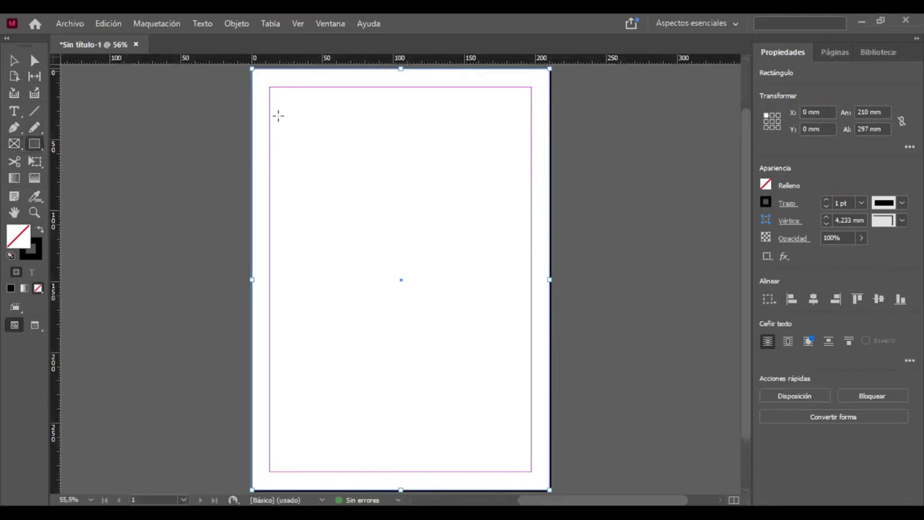
{"action": "left_click_drag", "start_coordinate": [278, 115], "coordinate": [548, 444]}
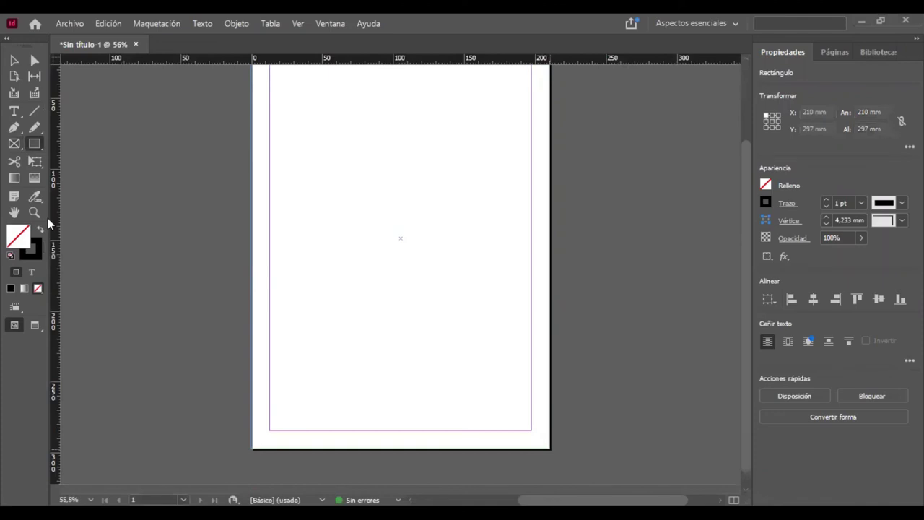
Fill the page-sized rectangle with the cyan swatch C=100 M=0 Y=0 K=0 at a 63% tint.
{"action": "left_click", "coordinate": [25, 289]}
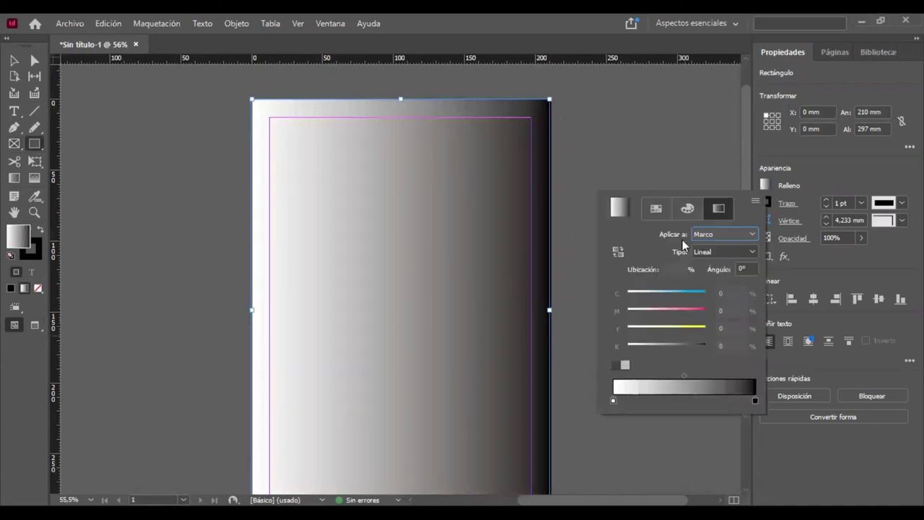
{"action": "left_click", "coordinate": [647, 327]}
{"action": "left_click", "coordinate": [716, 337]}
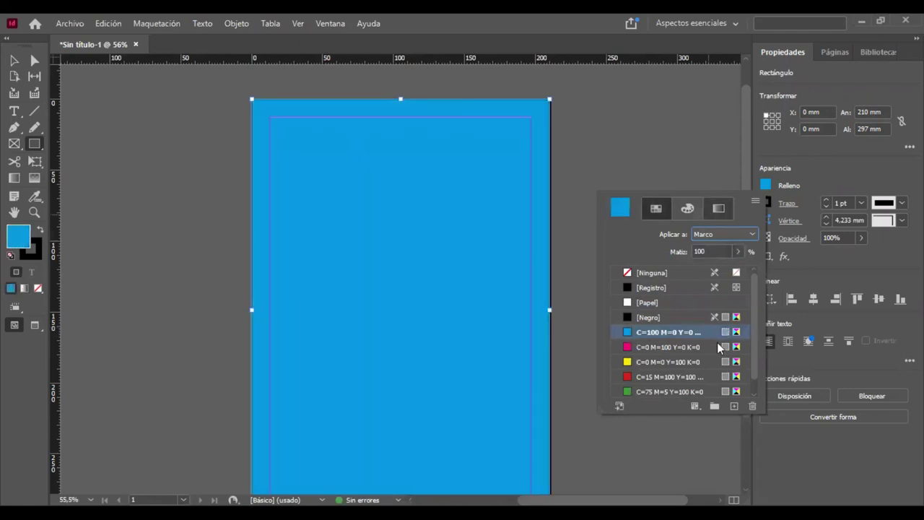
{"action": "left_click", "coordinate": [685, 209]}
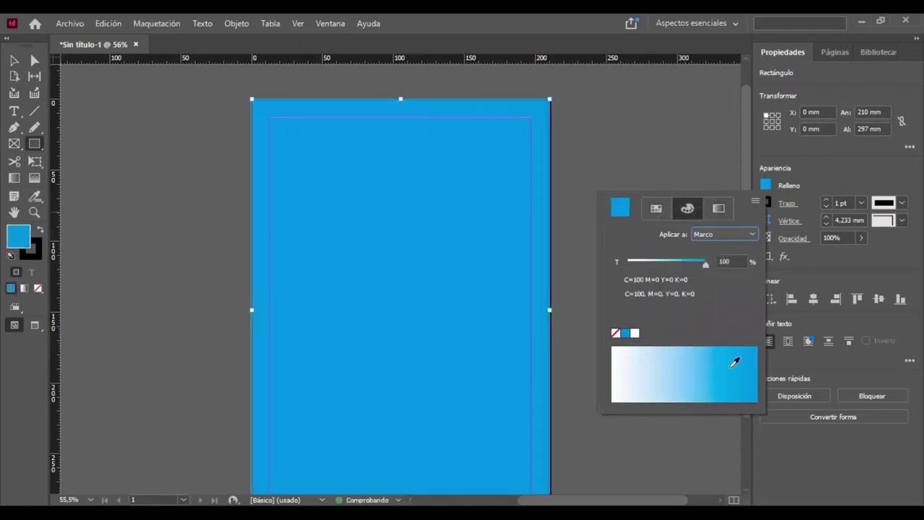
{"action": "left_click", "coordinate": [716, 348]}
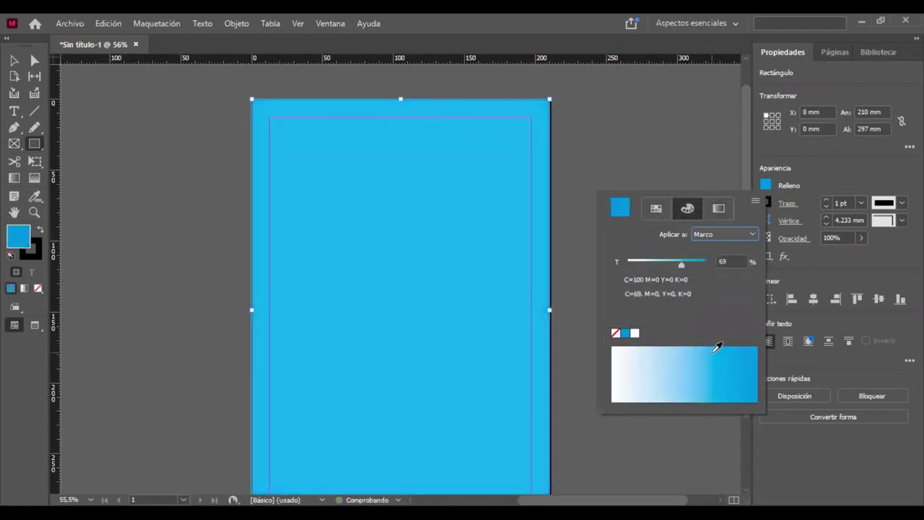
{"action": "left_click", "coordinate": [709, 349]}
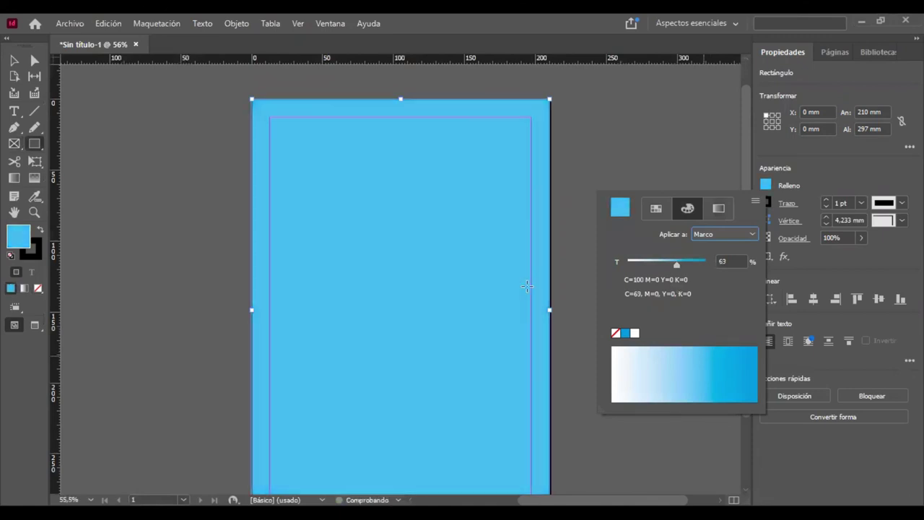
{"action": "scroll", "coordinate": [619, 175], "scroll_direction": "down", "scroll_amount": 3}
{"action": "scroll", "coordinate": [654, 113], "scroll_direction": "up", "scroll_amount": 2}
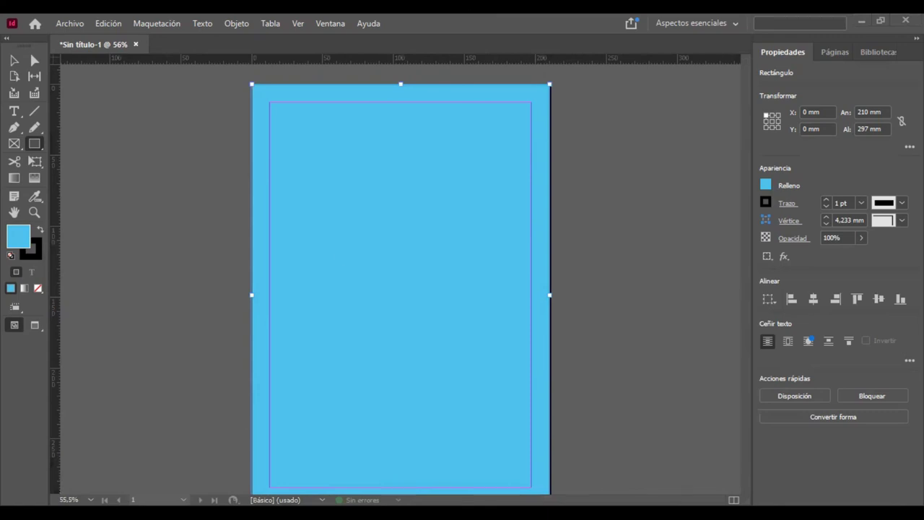
Place the zodiac night-sky image in the blue rectangle, scale it to about 107 by 77 mm and centre it near the page's upper edge.
{"action": "left_click_drag", "start_coordinate": [344, 249], "coordinate": [414, 153]}
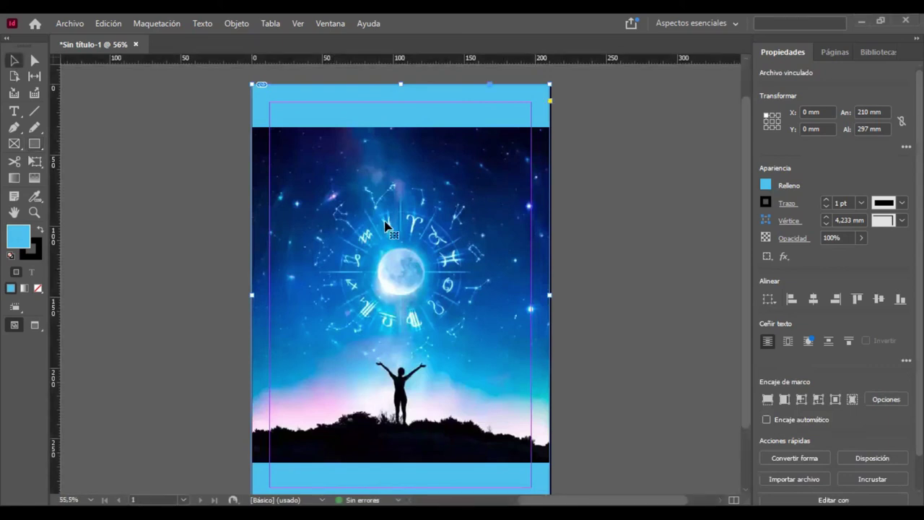
{"action": "key", "text": "shift+Escape"}
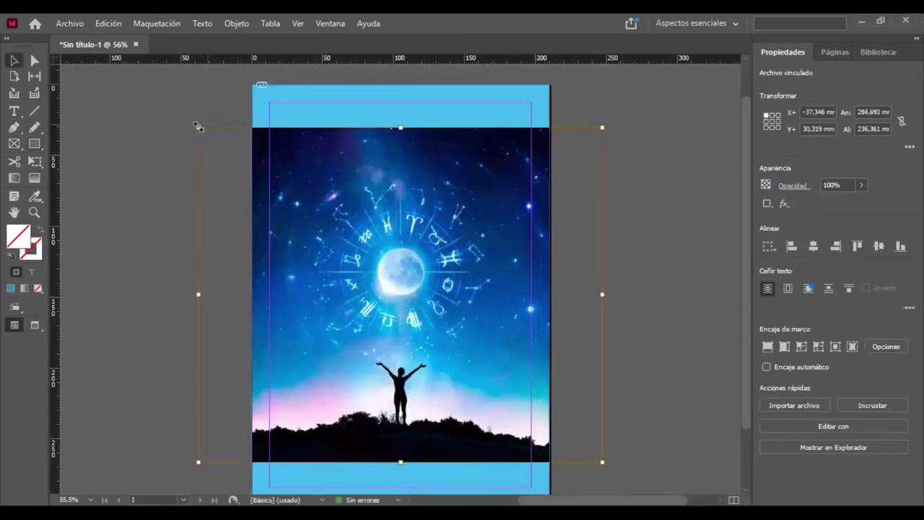
{"action": "left_click_drag", "start_coordinate": [387, 265], "coordinate": [426, 308]}
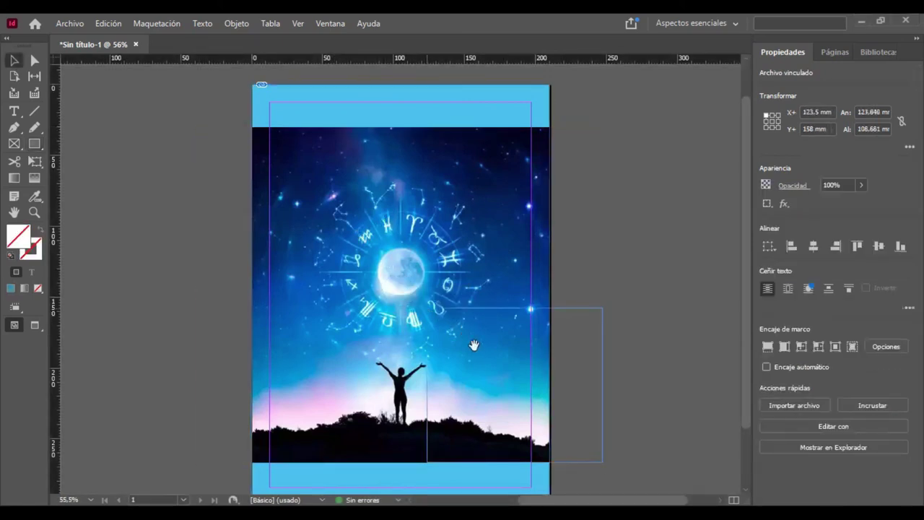
{"action": "left_click_drag", "start_coordinate": [473, 351], "coordinate": [360, 146]}
{"action": "left_click_drag", "start_coordinate": [313, 264], "coordinate": [311, 264]}
{"action": "left_click_drag", "start_coordinate": [395, 160], "coordinate": [390, 160]}
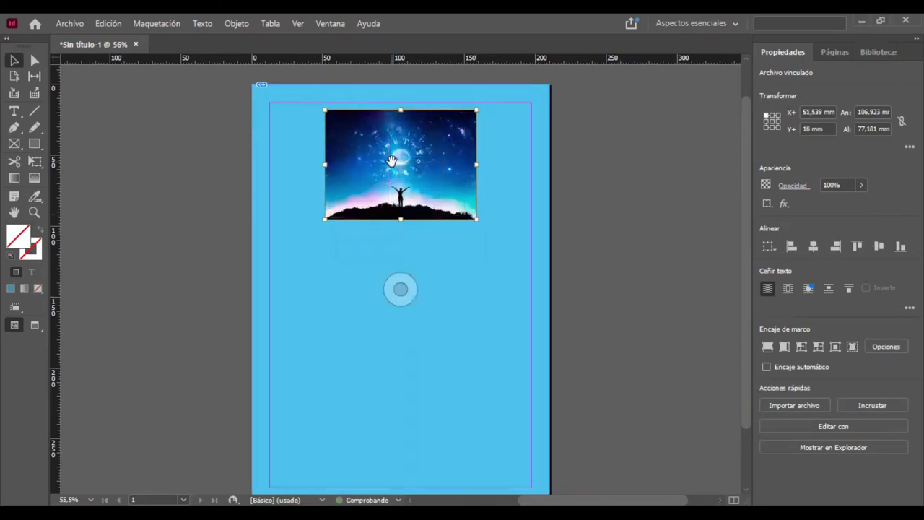
Draw a text frame about 146 by 31.5 mm below the image and paste the headline "¿Qué es la Revolución Solar en Astrología?".
{"action": "left_click", "coordinate": [14, 112]}
{"action": "left_click_drag", "start_coordinate": [284, 235], "coordinate": [494, 281]}
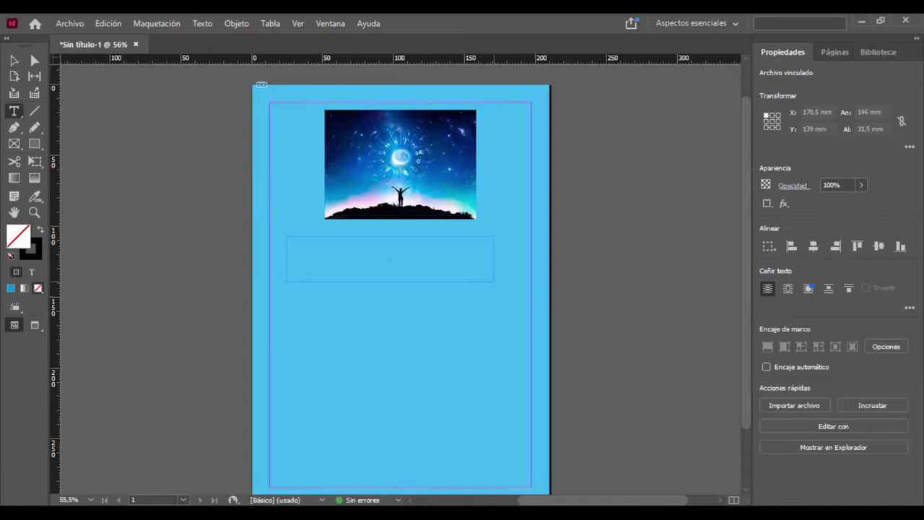
{"action": "left_click", "coordinate": [390, 258]}
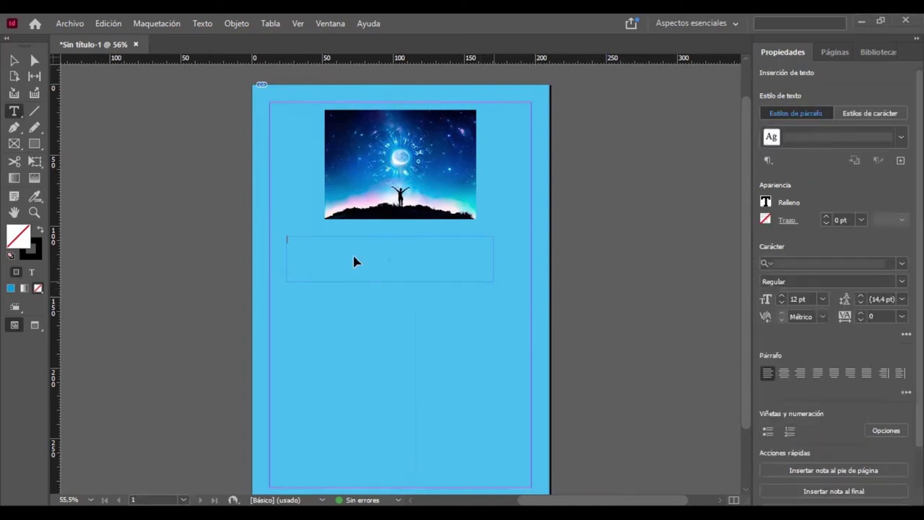
{"action": "key", "text": "ctrl+v"}
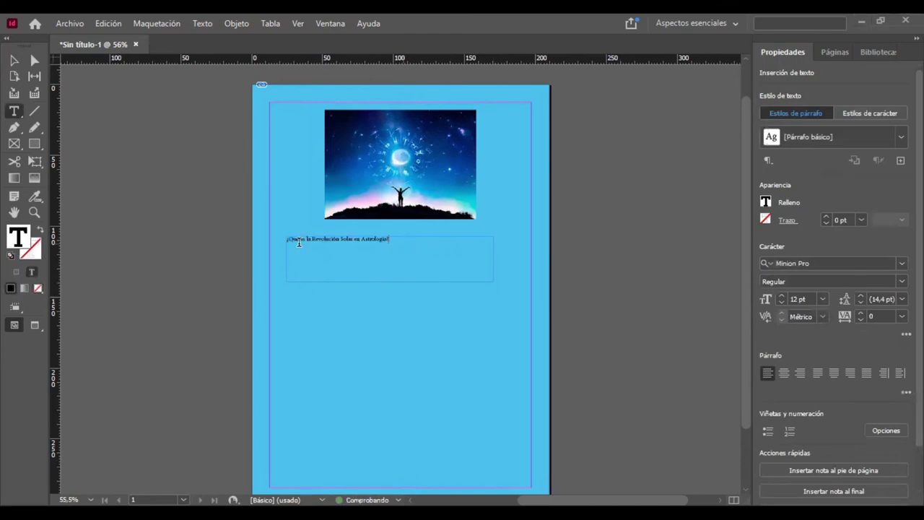
Format the astrology headline in 36 pt Matura MT Script Capitals.
{"action": "key", "text": "ctrl+a"}
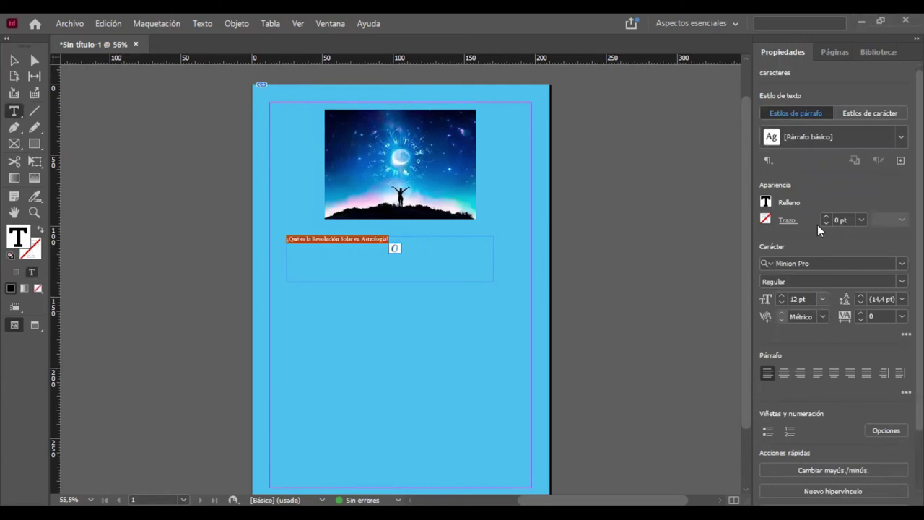
{"action": "left_click", "coordinate": [822, 299]}
{"action": "left_click", "coordinate": [818, 246]}
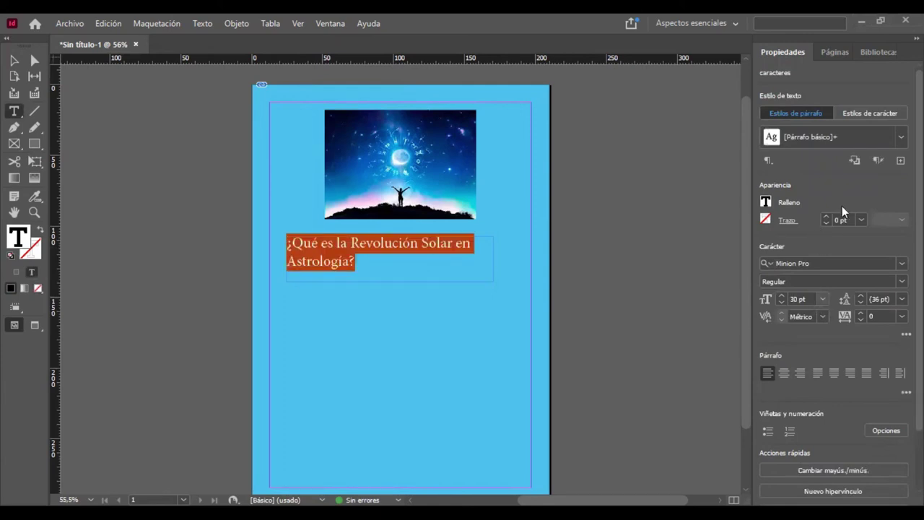
{"action": "key", "text": "ctrl+shift+period"}
{"action": "key", "text": "ctrl+shift+period"}
{"action": "key", "text": "ctrl+shift+period"}
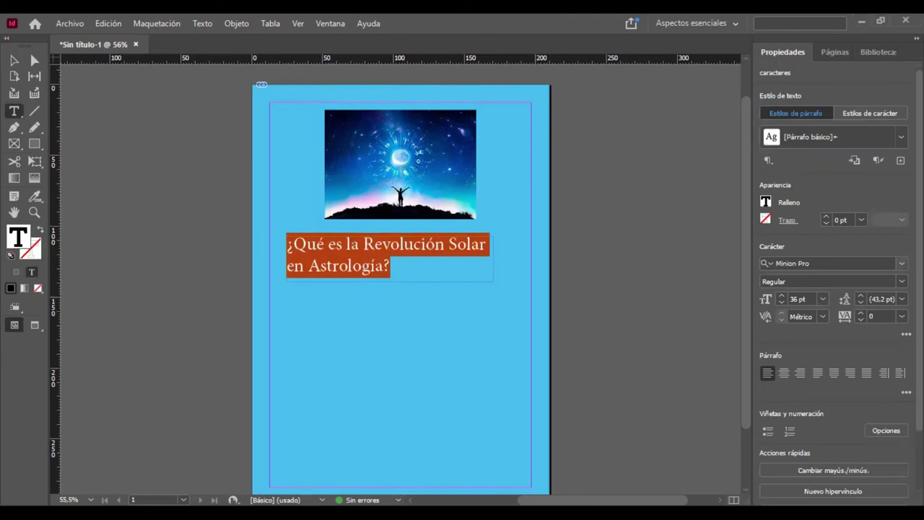
{"action": "left_click", "coordinate": [808, 263]}
{"action": "key", "text": "Down"}
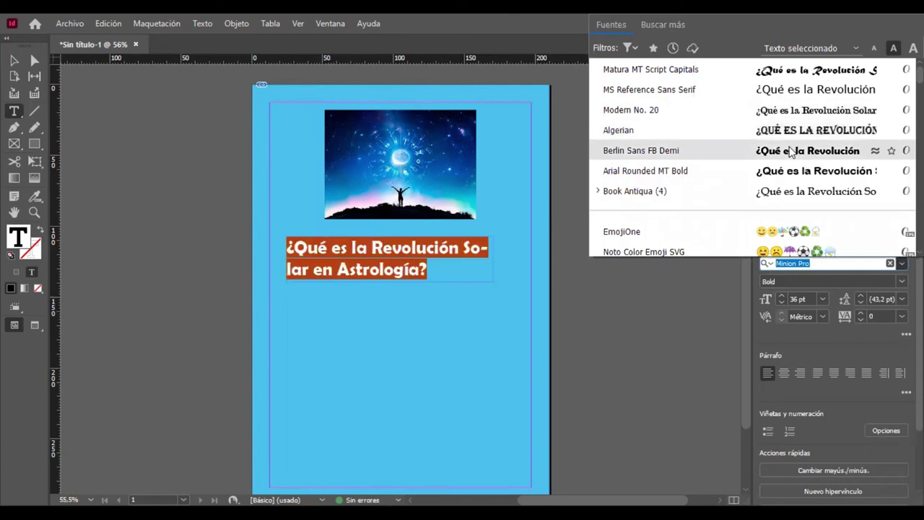
{"action": "left_click", "coordinate": [477, 283]}
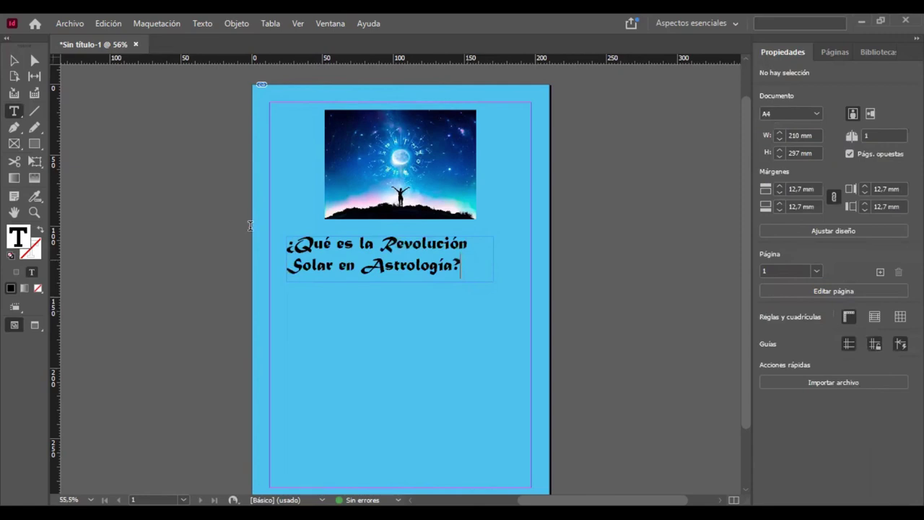
Centre-align the headline text and move its frame to X 32 mm, Y 108 mm, centred on the page.
{"action": "key", "text": "ctrl+a"}
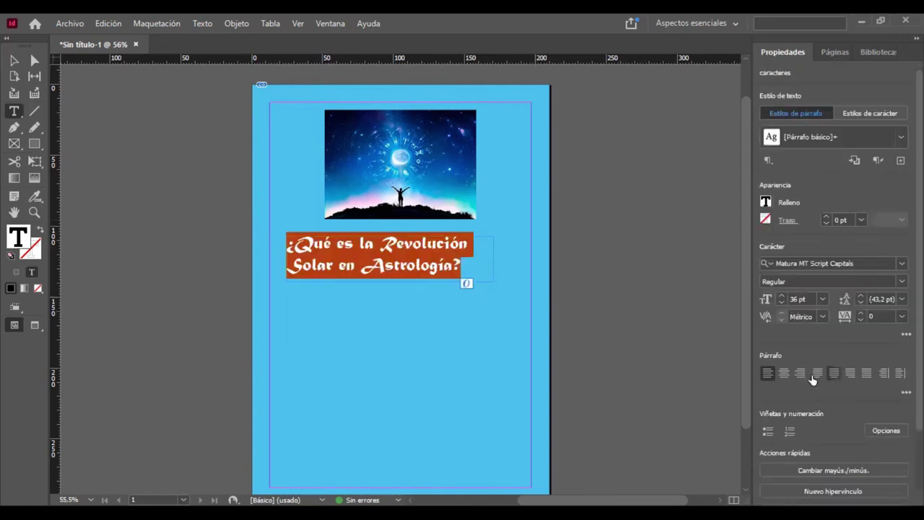
{"action": "left_click", "coordinate": [784, 373]}
{"action": "left_click", "coordinate": [450, 243]}
{"action": "key", "text": "ctrl+shift+c"}
{"action": "key", "text": "Escape"}
{"action": "left_click_drag", "start_coordinate": [317, 246], "coordinate": [324, 247]}
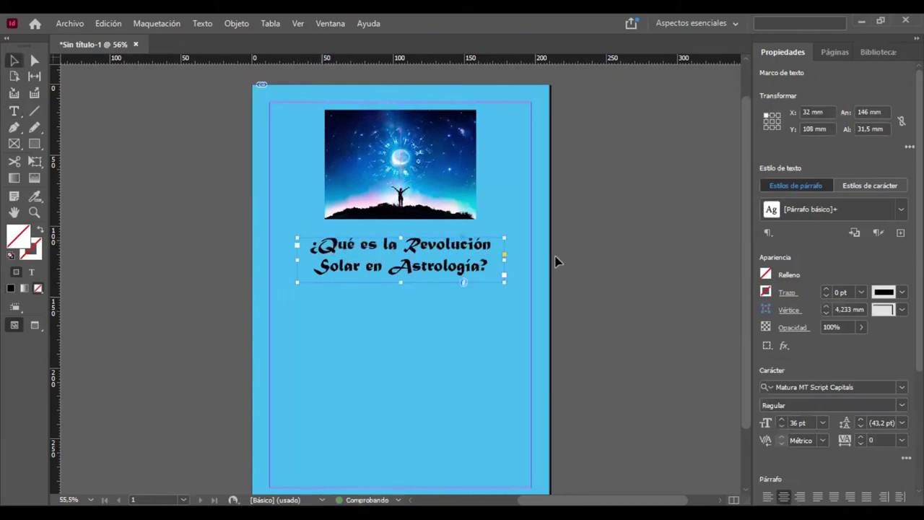
Draw a body text frame about 172 by 132 mm below the headline.
{"action": "scroll", "coordinate": [555, 261], "scroll_direction": "down", "scroll_amount": 2}
{"action": "key", "text": "t"}
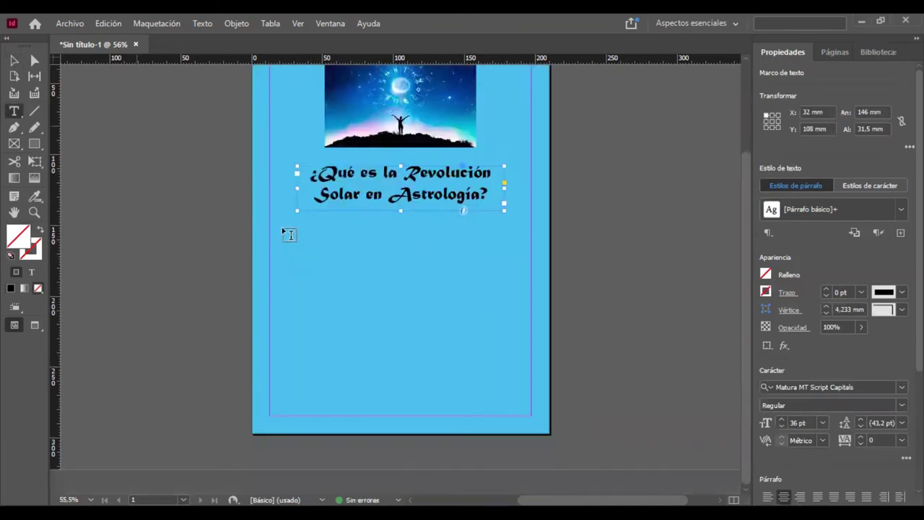
{"action": "left_click_drag", "start_coordinate": [278, 213], "coordinate": [511, 400]}
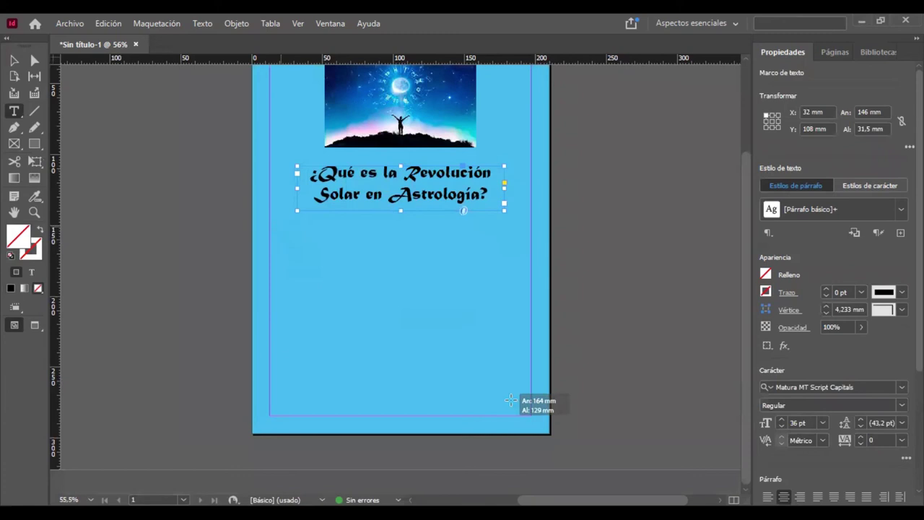
{"action": "left_click_drag", "start_coordinate": [510, 399], "coordinate": [519, 403]}
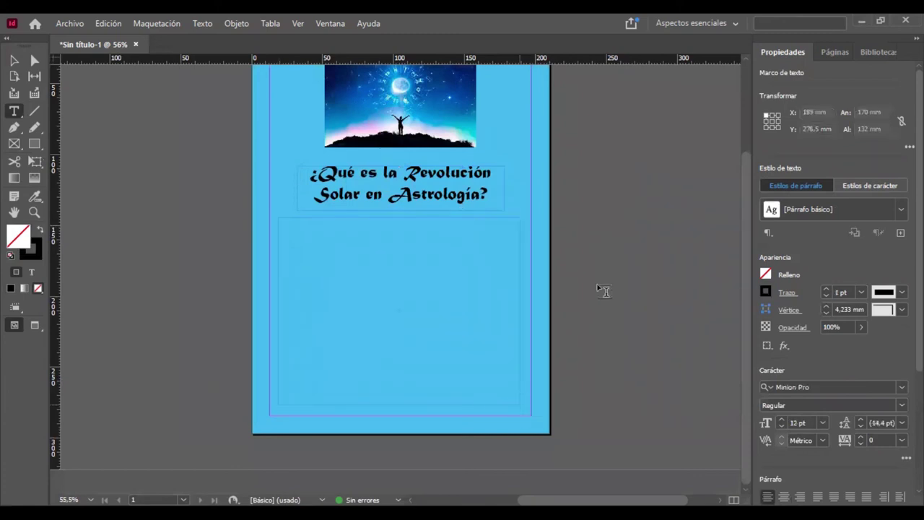
{"action": "scroll", "coordinate": [599, 288], "scroll_direction": "up", "scroll_amount": 3}
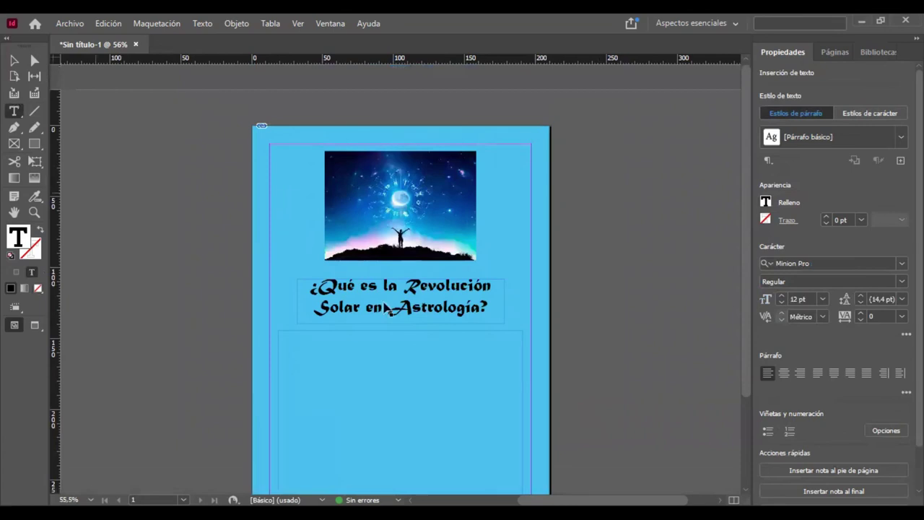
Move the headline frame up closer to the image, to about Y 101 mm.
{"action": "key", "text": "Escape"}
{"action": "left_click_drag", "start_coordinate": [388, 308], "coordinate": [384, 299]}
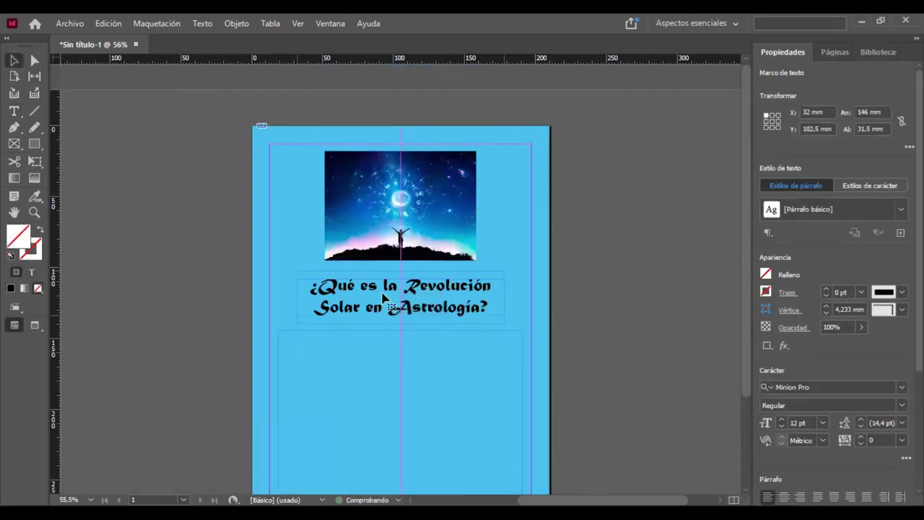
{"action": "left_click", "coordinate": [348, 342]}
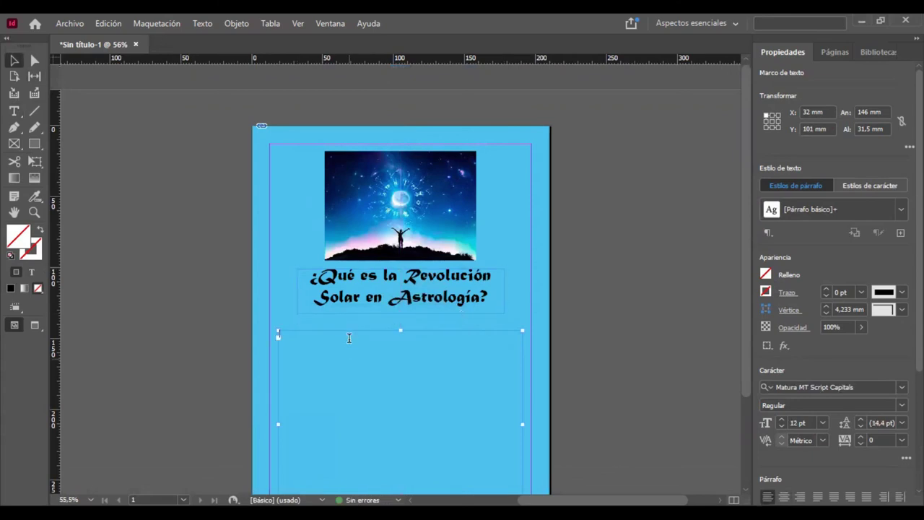
{"action": "left_click", "coordinate": [184, 258]}
Move the empty body text frame up beneath the headline, to about X 17 mm, Y 135 mm.
{"action": "key", "text": "t"}
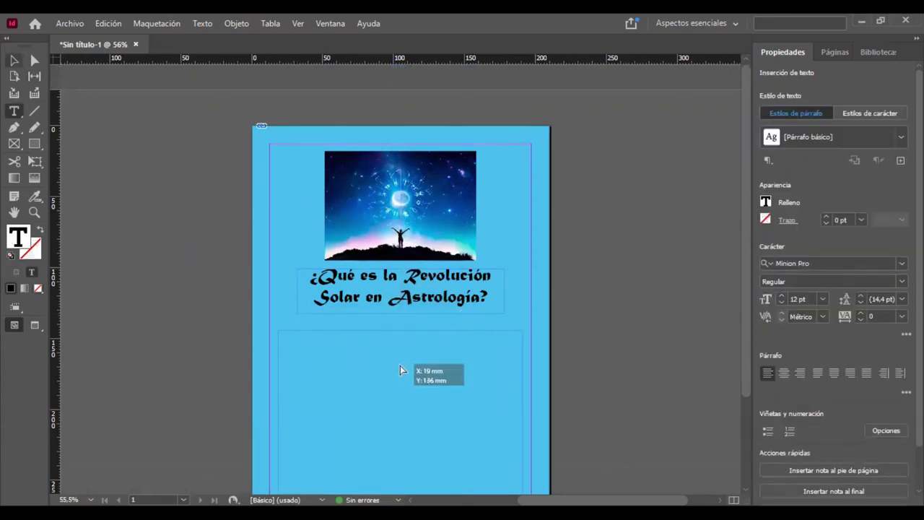
{"action": "left_click_drag", "start_coordinate": [399, 363], "coordinate": [402, 411]}
{"action": "scroll", "coordinate": [398, 393], "scroll_direction": "down", "scroll_amount": 3}
{"action": "key", "text": "Escape"}
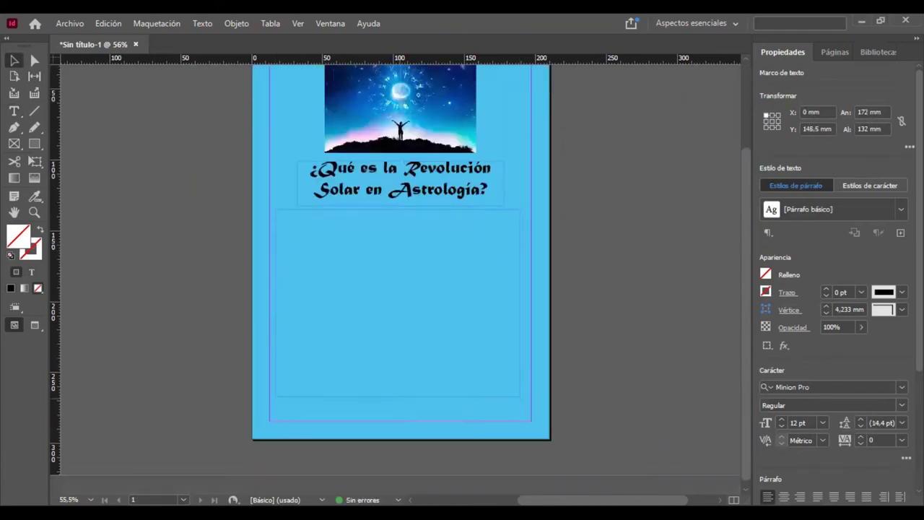
Extend the body frame downward to a height of about 141.5 mm and paste the introductory paragraph about the solar revolution.
{"action": "left_click", "coordinate": [473, 409]}
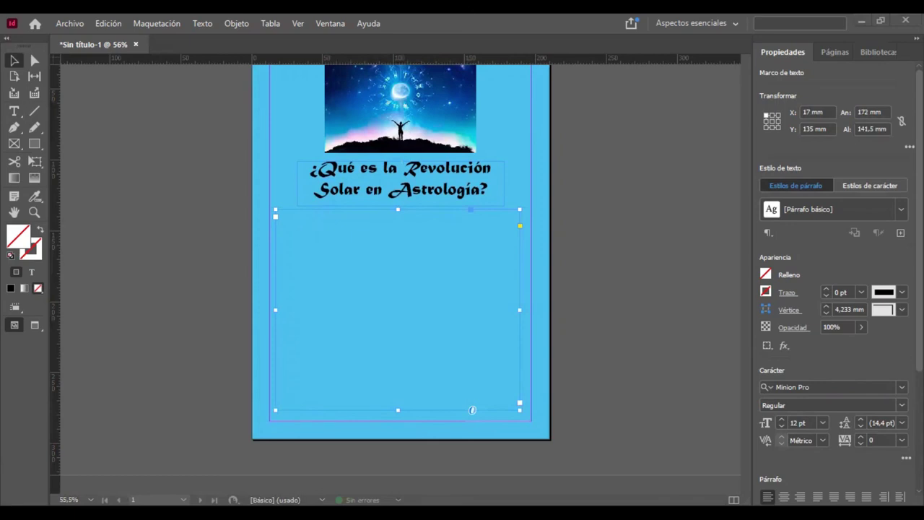
{"action": "double_click", "coordinate": [325, 224]}
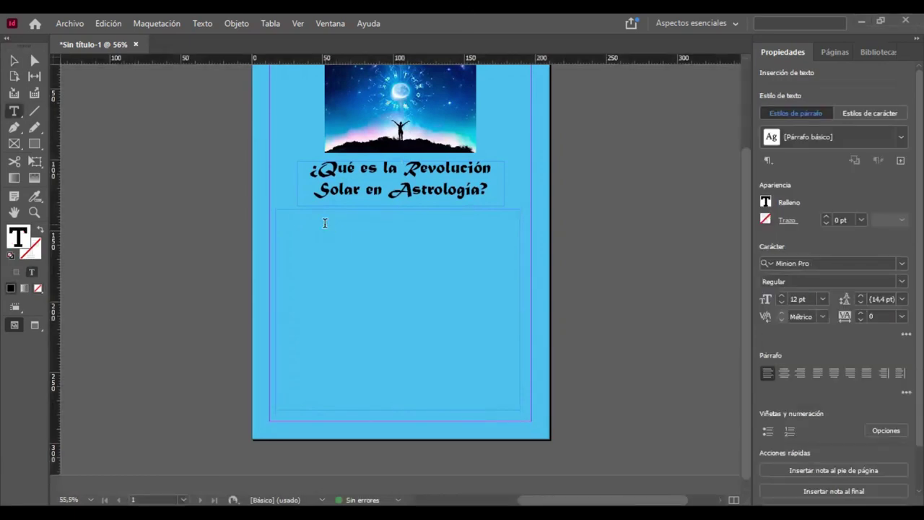
{"action": "key", "text": "ctrl+v"}
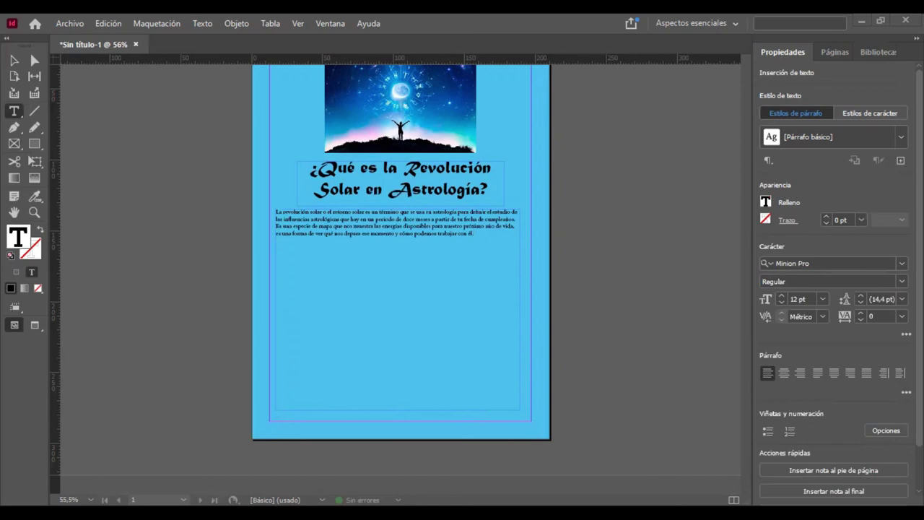
Paste the paragraph on calculating the revolution and the "Qué aspectos se deben tener en cuenta?" section, leaving a blank line after the introductory paragraph.
{"action": "key", "text": "ctrl+v"}
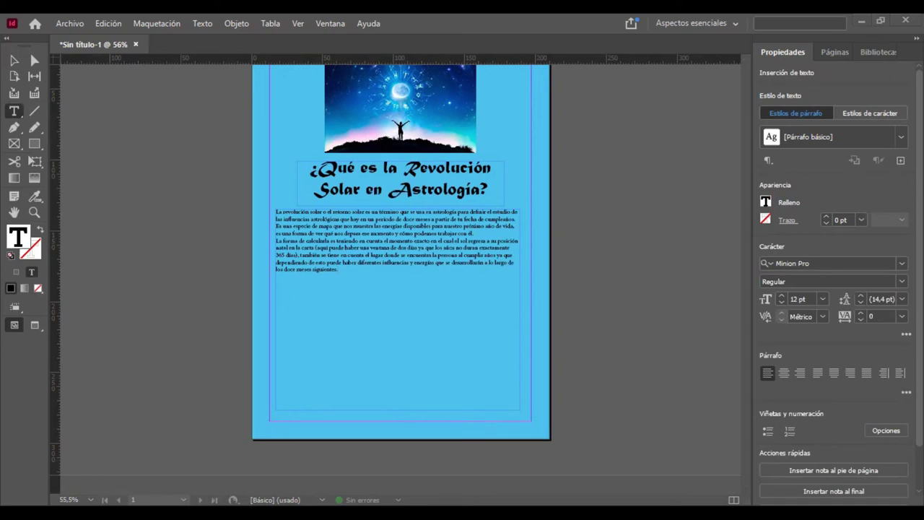
{"action": "left_click", "coordinate": [389, 320]}
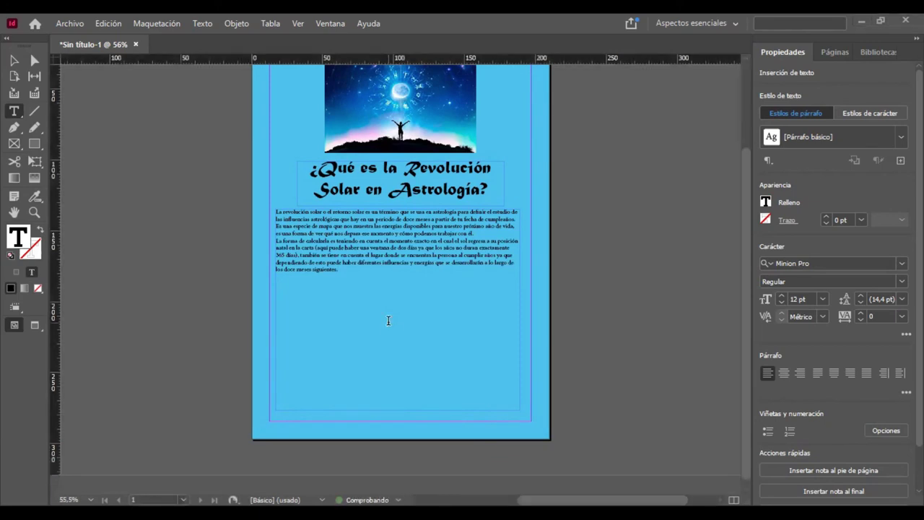
{"action": "key", "text": "ctrl+v"}
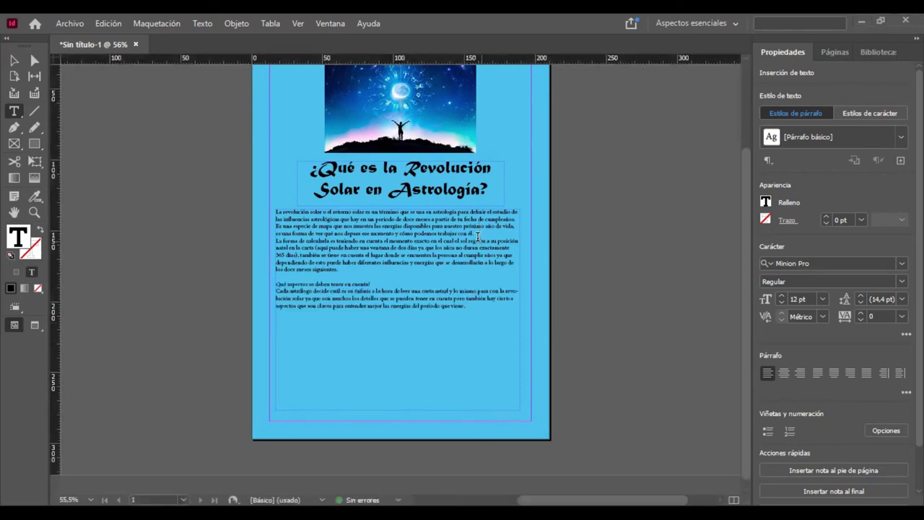
{"action": "left_click", "coordinate": [477, 232]}
{"action": "key", "text": "Return"}
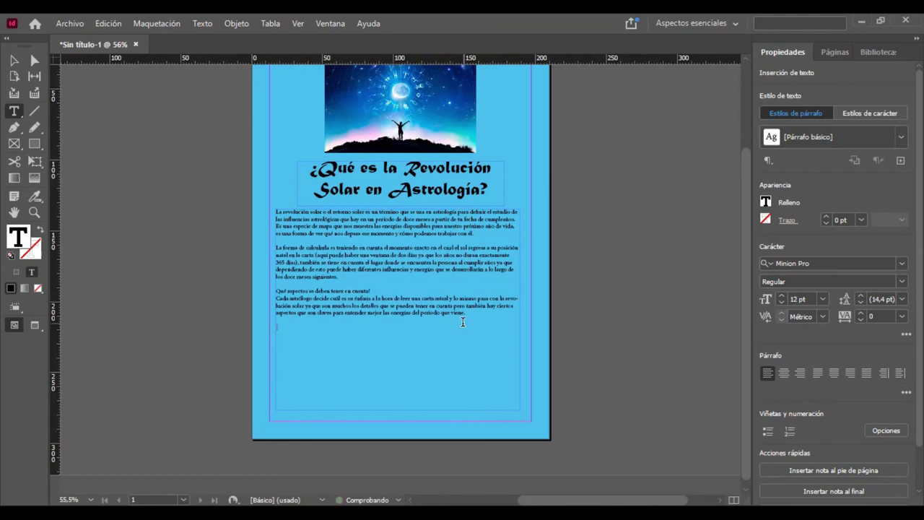
Paste the "La Luna" and "El Medio Cielo" sections below and extend the body frame to a height of about 147 mm.
{"action": "key", "text": "ctrl+v"}
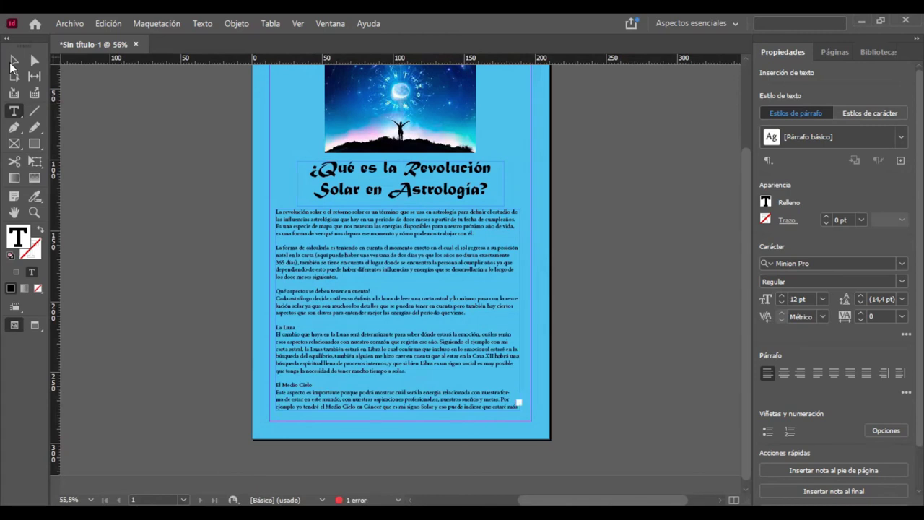
{"action": "left_click", "coordinate": [12, 61]}
{"action": "left_click_drag", "start_coordinate": [400, 419], "coordinate": [402, 420]}
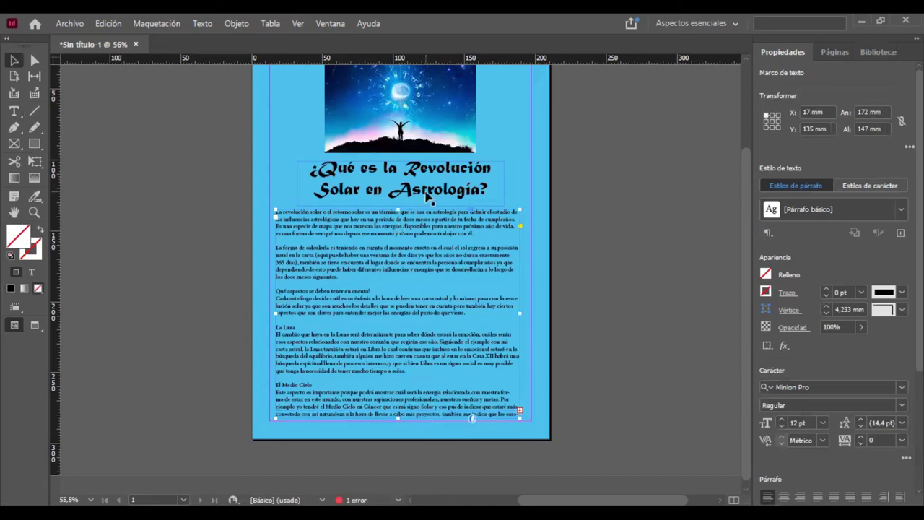
Shrink the zodiac image to about 87 by 58 mm and centre it horizontally on the page at about X 61.5 mm.
{"action": "scroll", "coordinate": [422, 196], "scroll_direction": "up", "scroll_amount": 3}
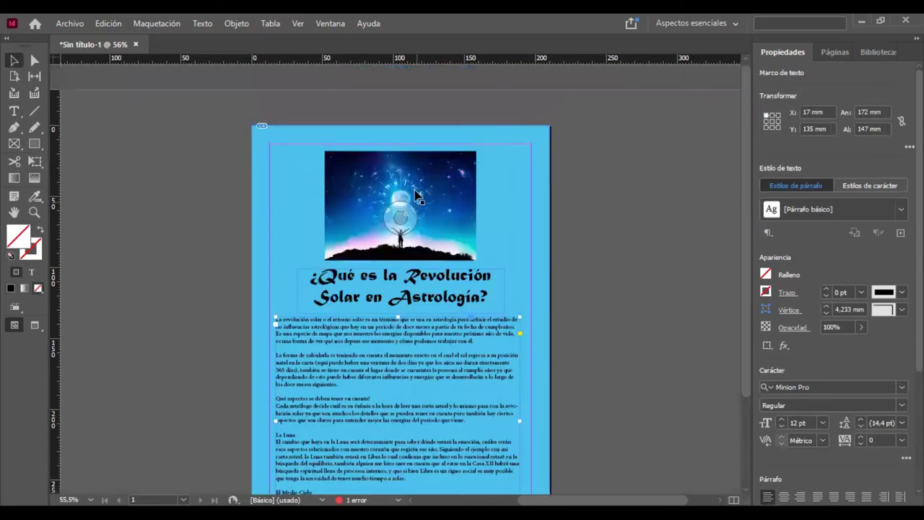
{"action": "left_click", "coordinate": [337, 266]}
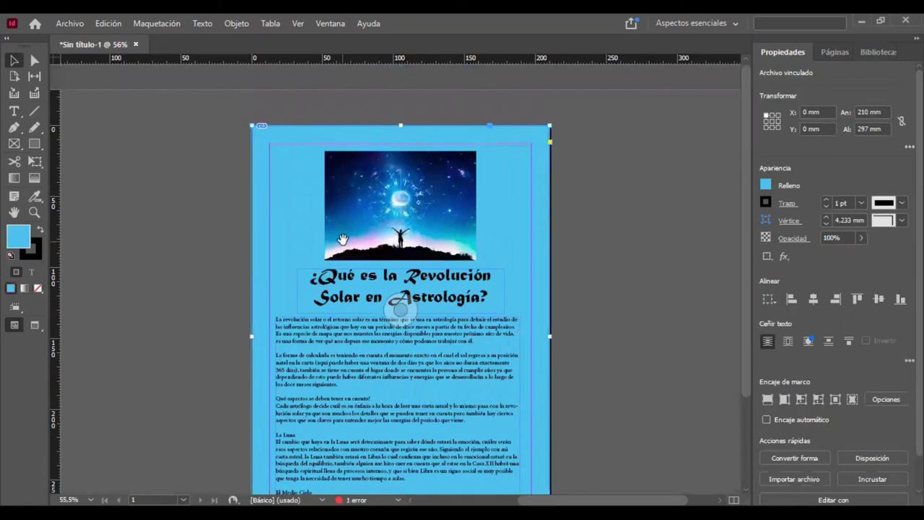
{"action": "left_click", "coordinate": [327, 259]}
{"action": "left_click_drag", "start_coordinate": [327, 259], "coordinate": [353, 233]}
{"action": "left_click_drag", "start_coordinate": [406, 189], "coordinate": [394, 189]}
Move the headline up to about Y 87 mm and fit the body frame beneath it at about X 19, Y 123 mm, about 157 mm high.
{"action": "left_click", "coordinate": [377, 273]}
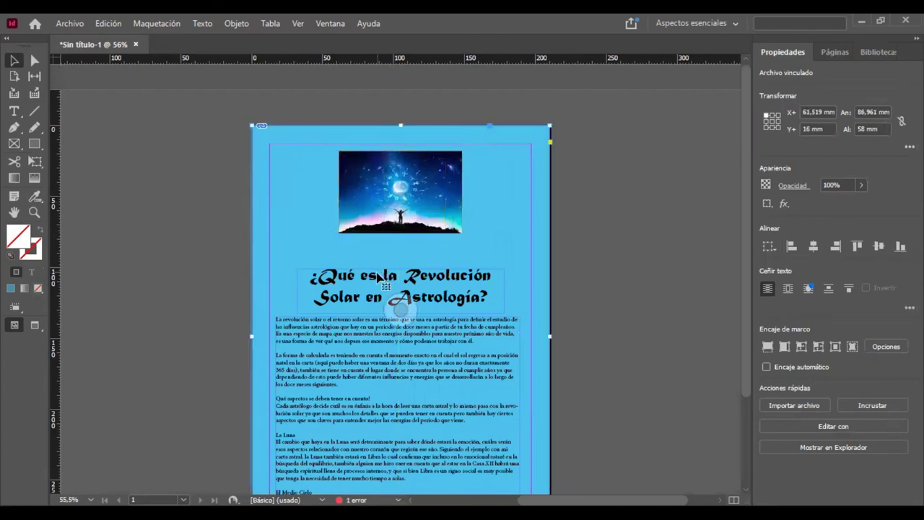
{"action": "left_click", "coordinate": [377, 258]}
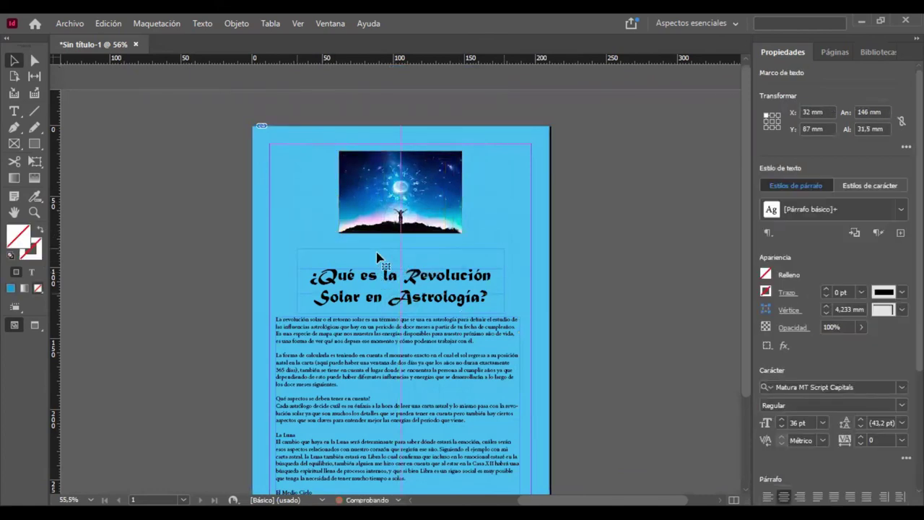
{"action": "left_click_drag", "start_coordinate": [359, 353], "coordinate": [361, 335]}
{"action": "scroll", "coordinate": [402, 401], "scroll_direction": "down", "scroll_amount": 3}
{"action": "left_click_drag", "start_coordinate": [402, 401], "coordinate": [403, 409]}
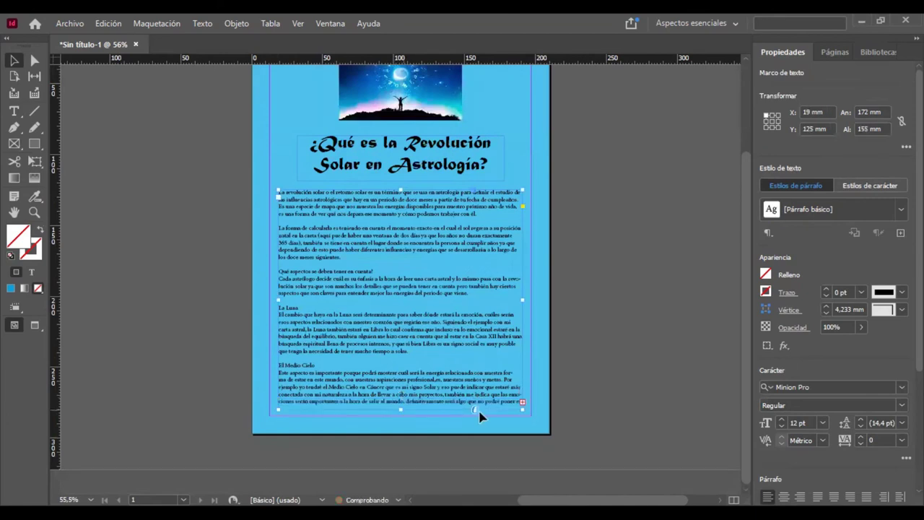
{"action": "left_click_drag", "start_coordinate": [400, 191], "coordinate": [400, 186]}
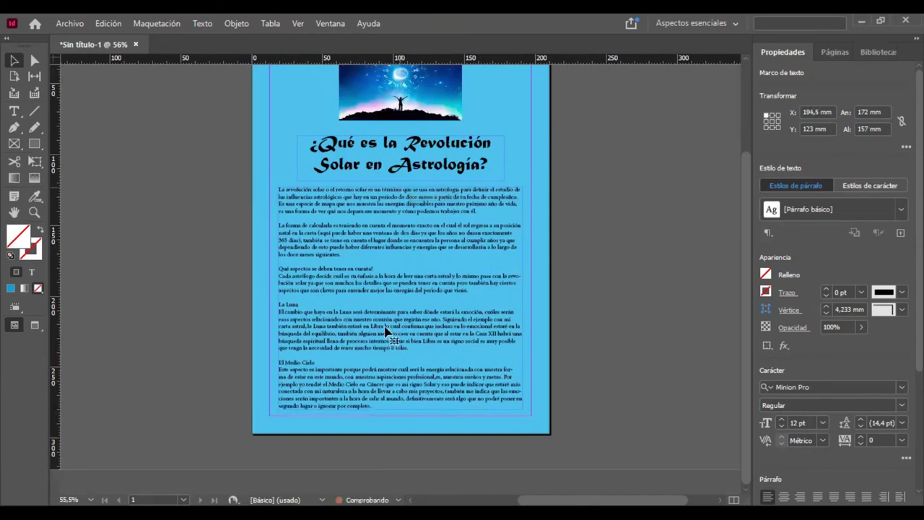
Move the headline frame closer to the image, to about Y 80 mm.
{"action": "scroll", "coordinate": [378, 329], "scroll_direction": "up", "scroll_amount": 1}
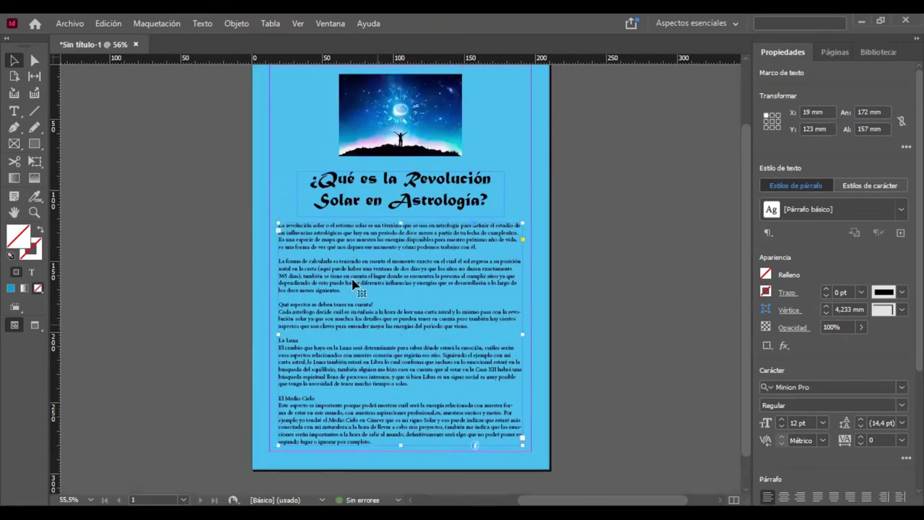
{"action": "scroll", "coordinate": [354, 282], "scroll_direction": "up", "scroll_amount": 1}
{"action": "scroll", "coordinate": [381, 263], "scroll_direction": "up", "scroll_amount": 1}
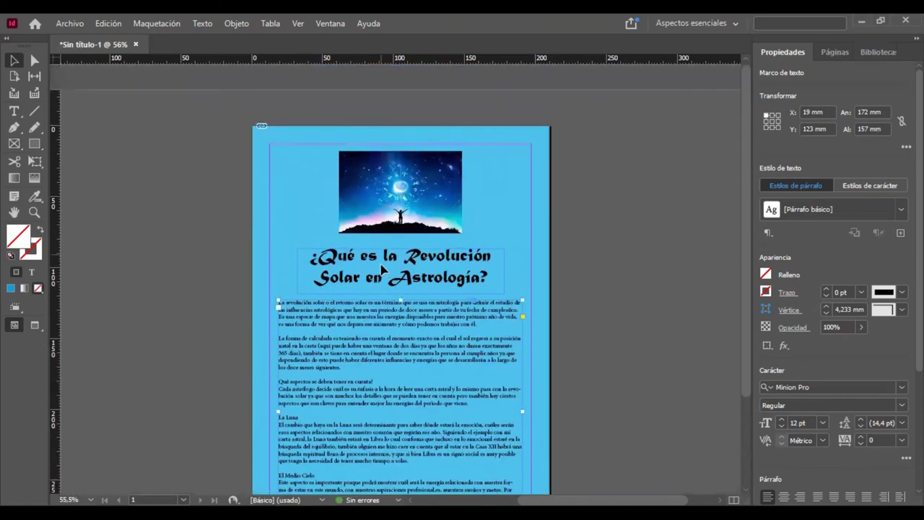
{"action": "left_click_drag", "start_coordinate": [381, 257], "coordinate": [385, 261]}
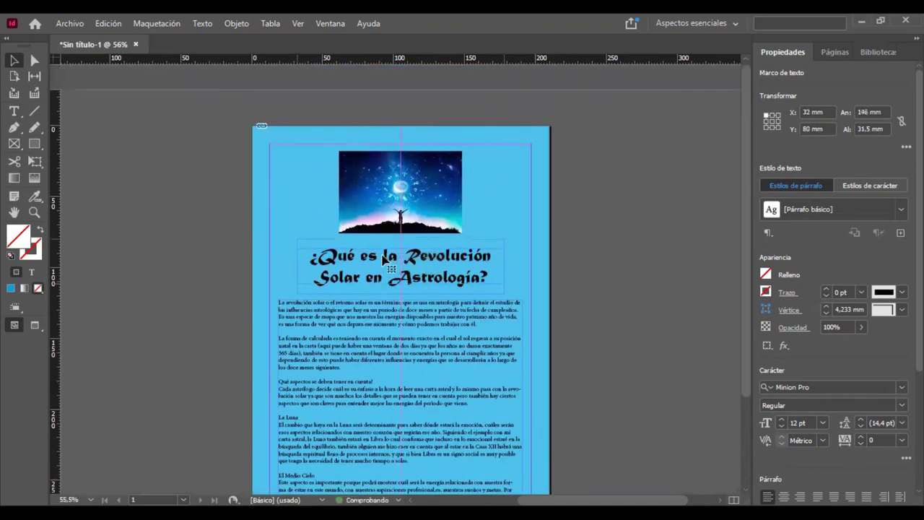
Move the body frame up to about X 17, Y 115 mm and enlarge it to about 177 by 164 mm.
{"action": "scroll", "coordinate": [383, 258], "scroll_direction": "down", "scroll_amount": 4}
{"action": "left_click", "coordinate": [384, 230]}
{"action": "left_click_drag", "start_coordinate": [383, 227], "coordinate": [383, 229]}
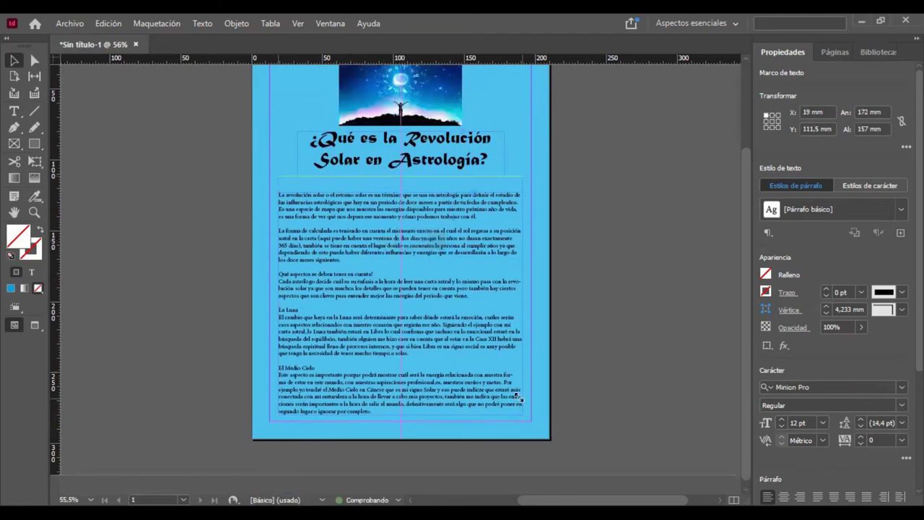
{"action": "left_click_drag", "start_coordinate": [519, 396], "coordinate": [525, 412]}
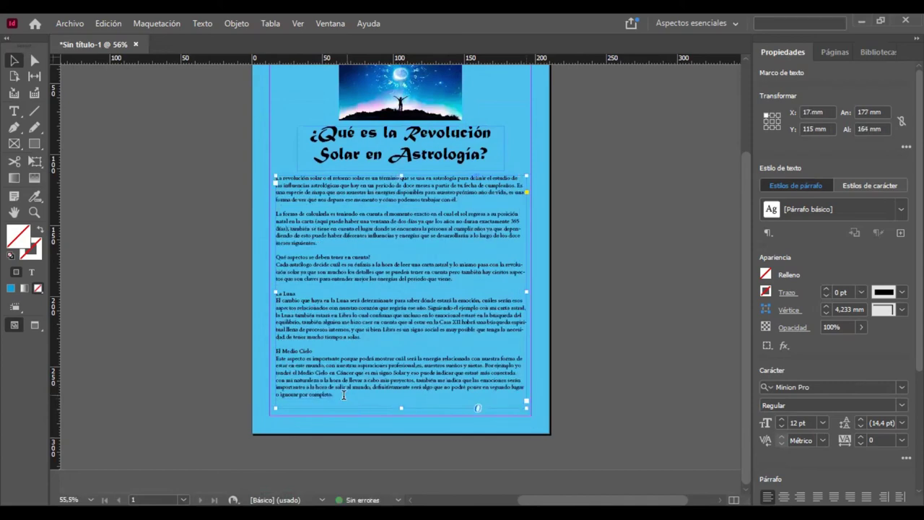
Set the font size of all the body text to 13 pt.
{"action": "double_click", "coordinate": [295, 187]}
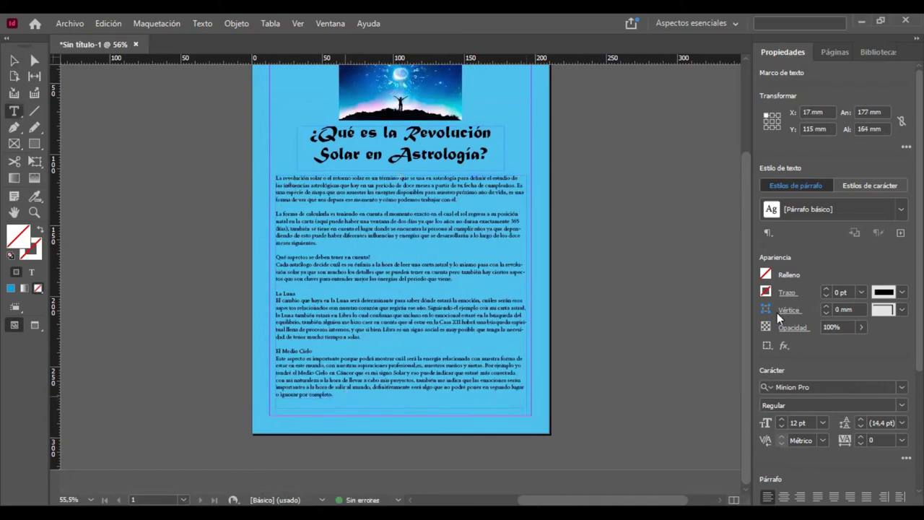
{"action": "key", "text": "ctrl+a"}
{"action": "left_click", "coordinate": [817, 297]}
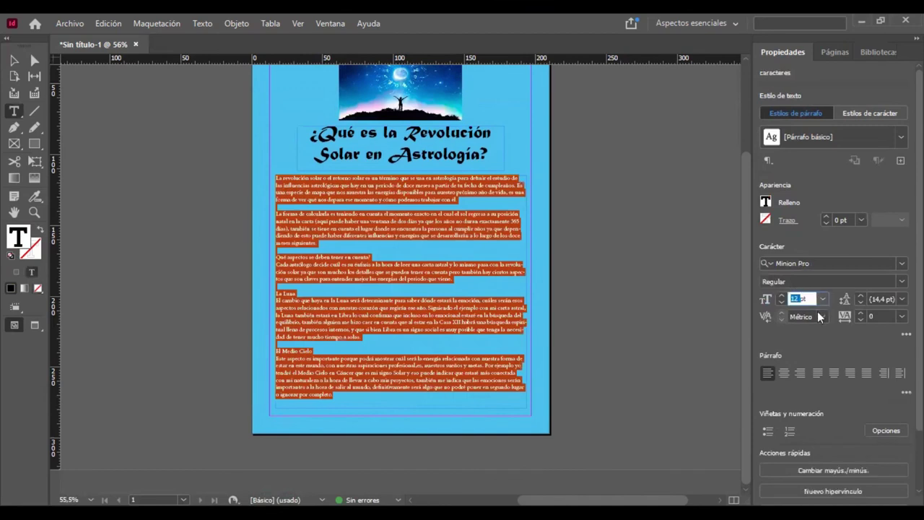
{"action": "left_click", "coordinate": [798, 297]}
{"action": "type", "text": "3"}
{"action": "key", "text": "Return"}
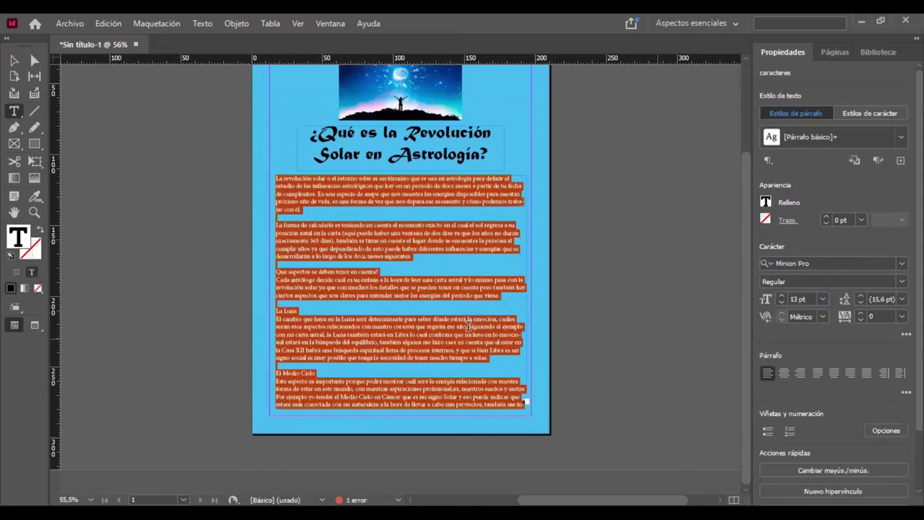
{"action": "left_click", "coordinate": [625, 296]}
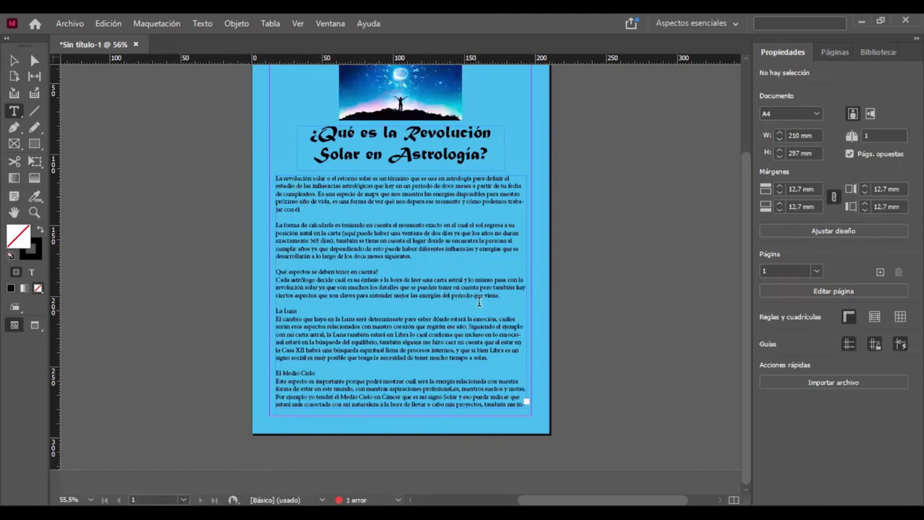
Delete the "Qué aspectos se deben tener en cuenta?" heading and its paragraph from the body text.
{"action": "scroll", "coordinate": [494, 299], "scroll_direction": "up", "scroll_amount": 1}
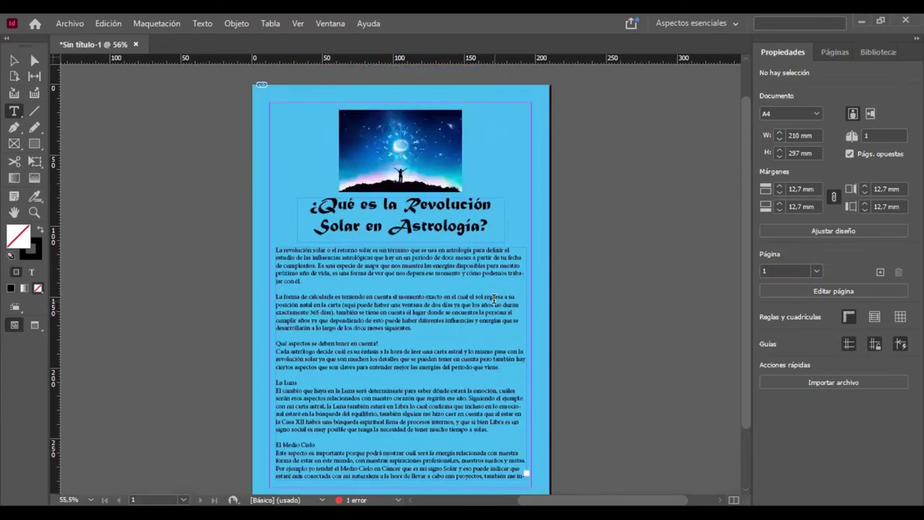
{"action": "scroll", "coordinate": [497, 296], "scroll_direction": "down", "scroll_amount": 1}
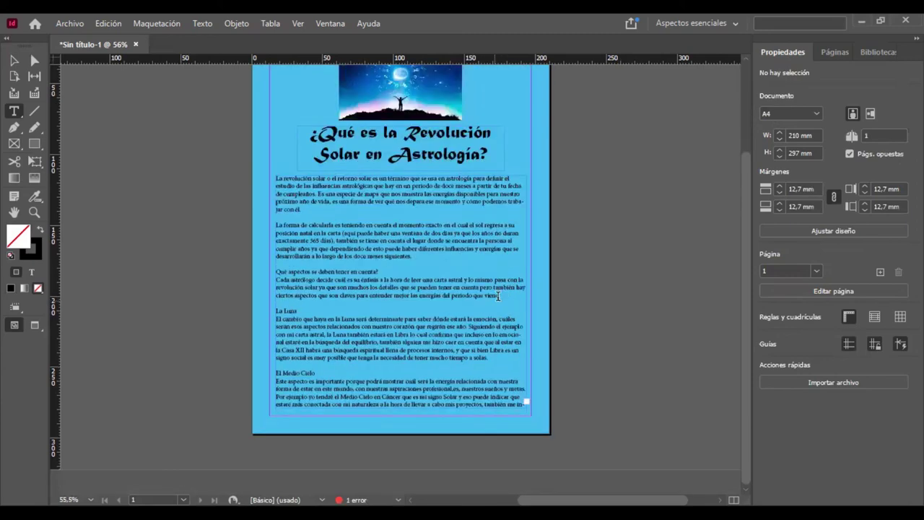
{"action": "left_click", "coordinate": [276, 271], "text": "shift"}
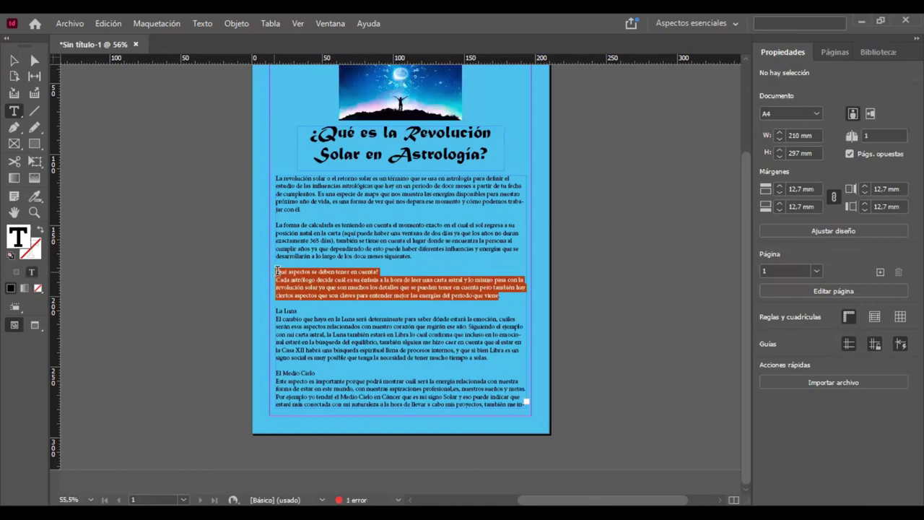
{"action": "key", "text": "BackSpace"}
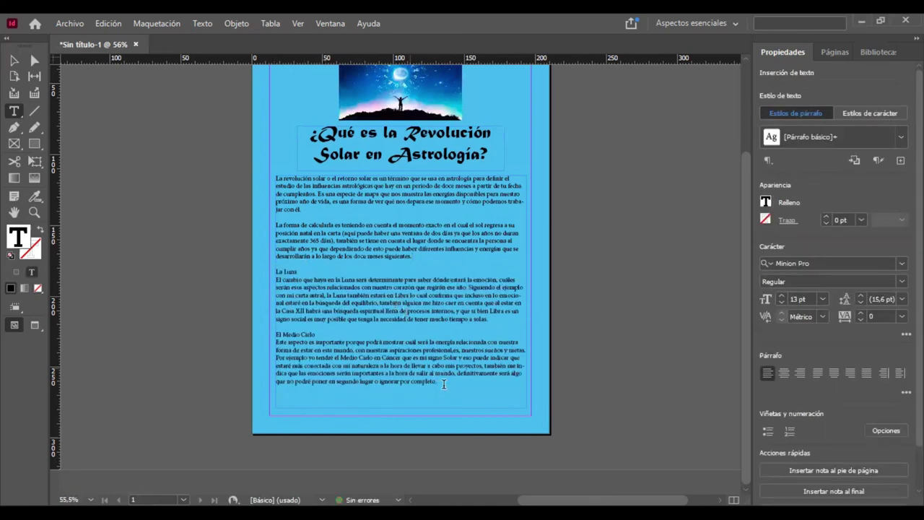
Justify all lines of the body text and left-align the "El Medio Cielo" and "La Luna" headings.
{"action": "left_click", "coordinate": [274, 177], "text": "shift"}
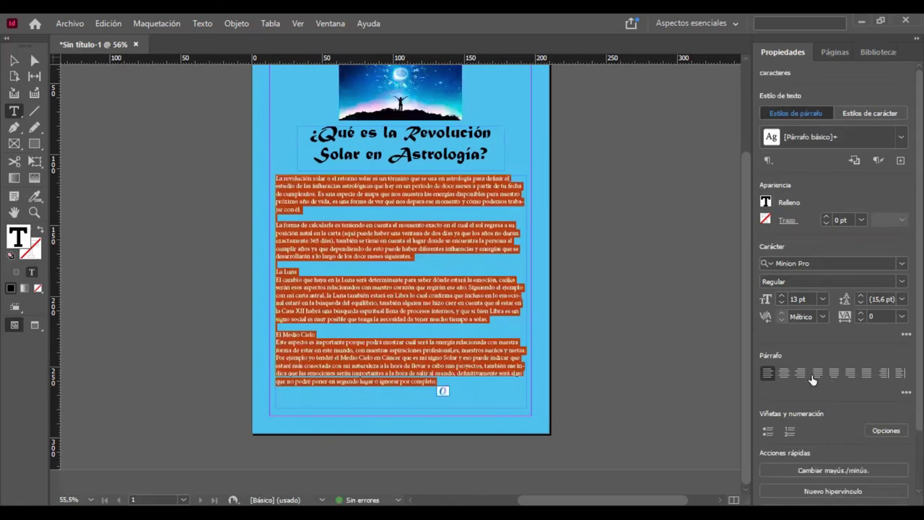
{"action": "left_click", "coordinate": [866, 381]}
{"action": "left_click", "coordinate": [518, 344]}
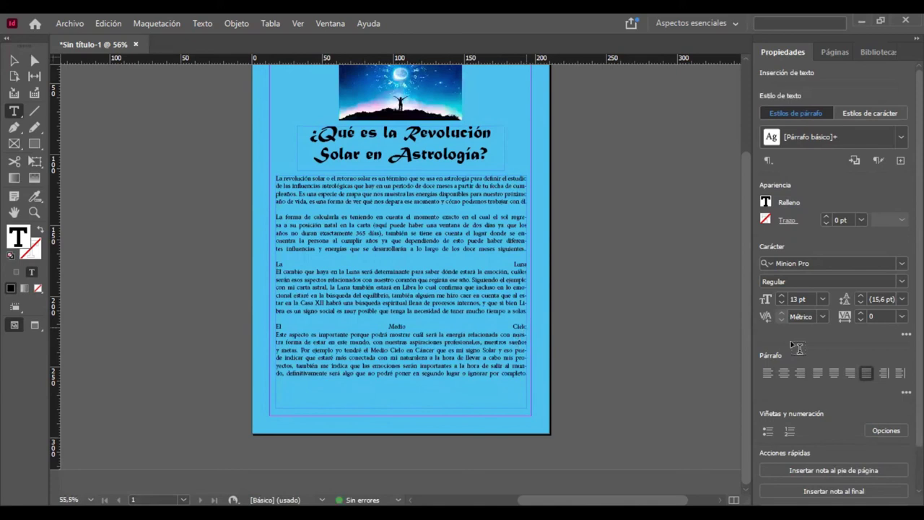
{"action": "key", "text": "shift+Up"}
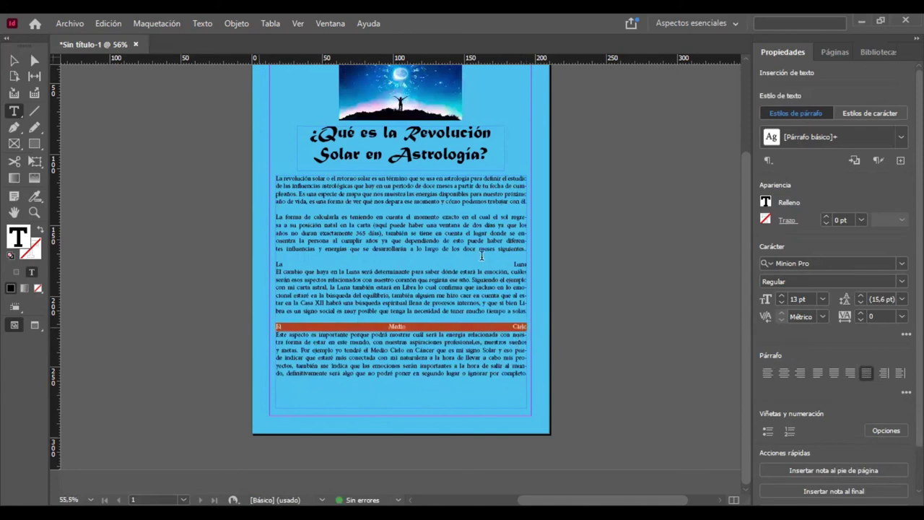
{"action": "key", "text": "ctrl+shift+l"}
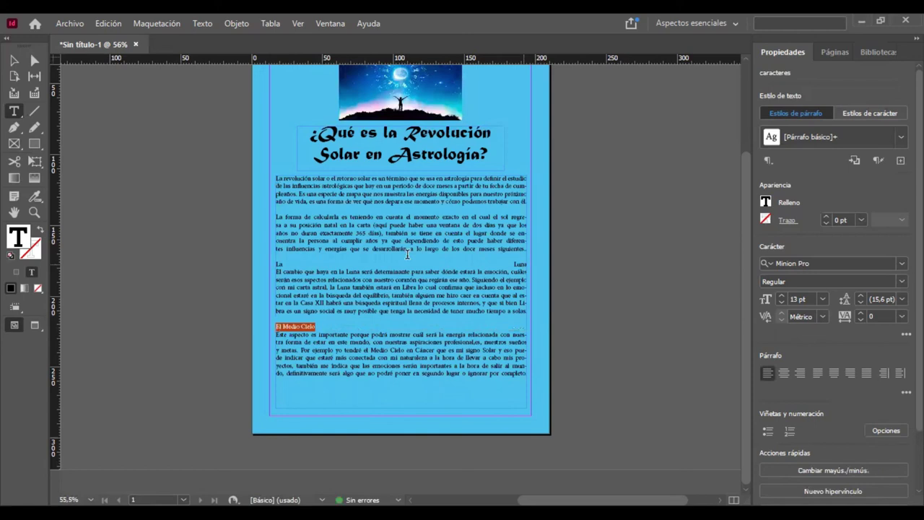
{"action": "triple_click", "coordinate": [315, 259]}
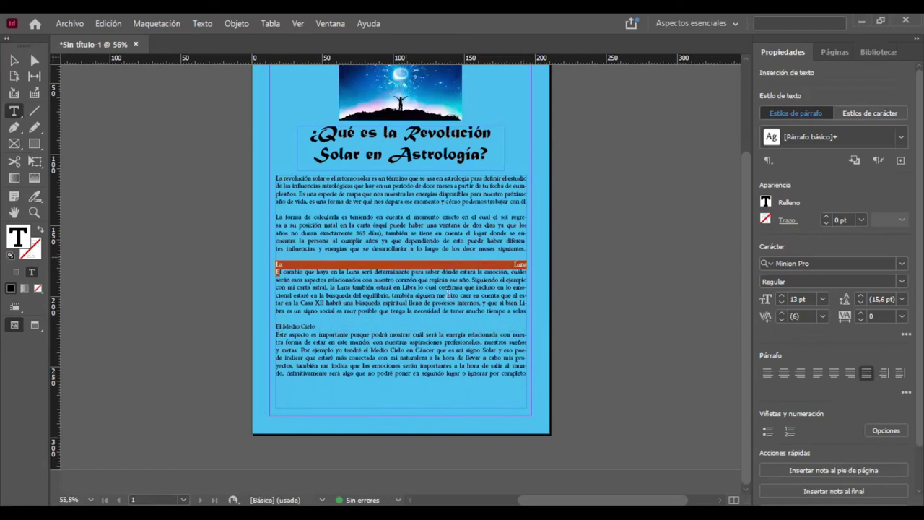
{"action": "key", "text": "ctrl+z"}
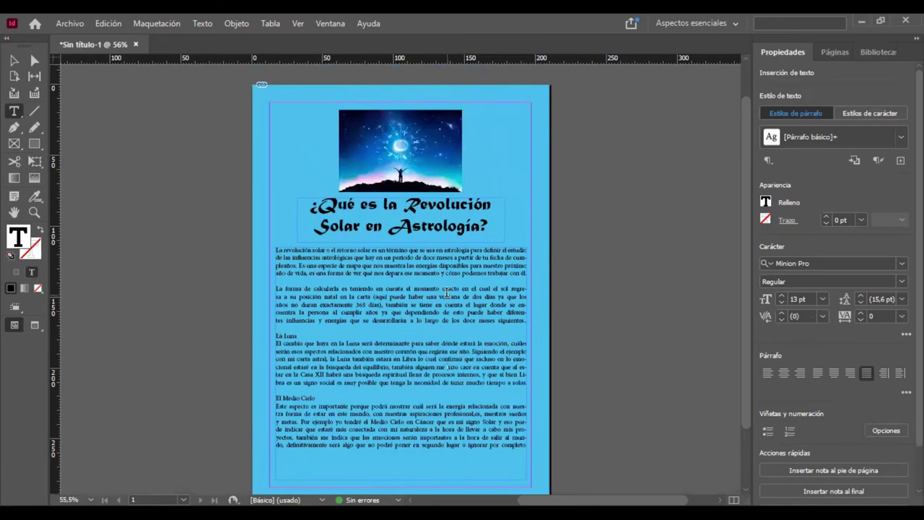
Remove the "La Luna" and "El Medio Cielo" sections from the body frame.
{"action": "scroll", "coordinate": [361, 352], "scroll_direction": "down", "scroll_amount": 1}
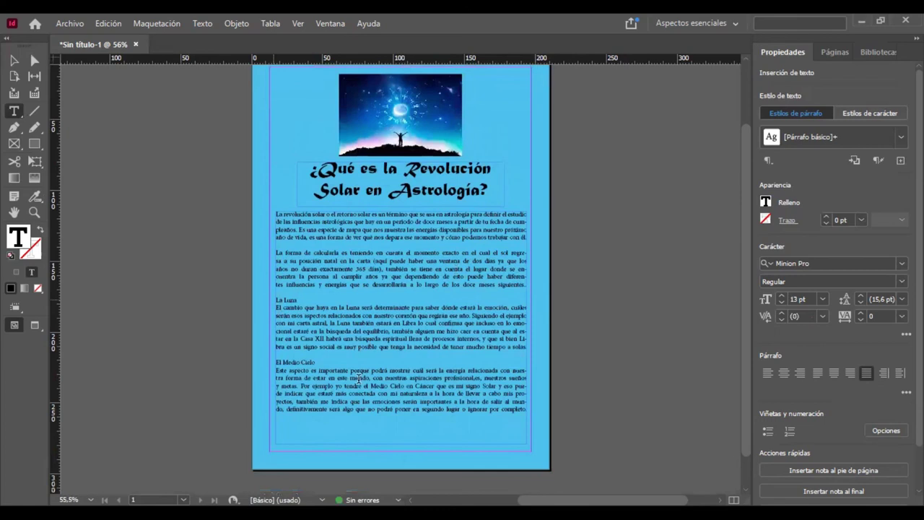
{"action": "key", "text": "ctrl+shift+End"}
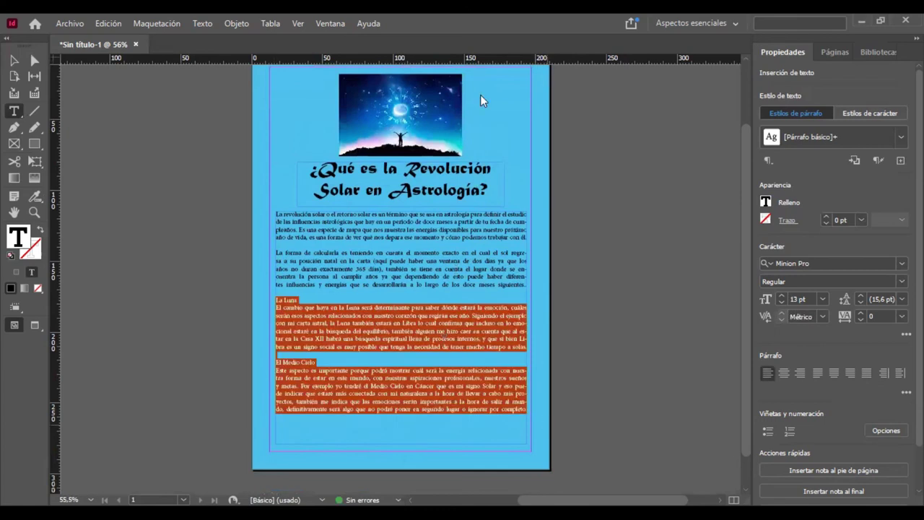
{"action": "key", "text": "Delete"}
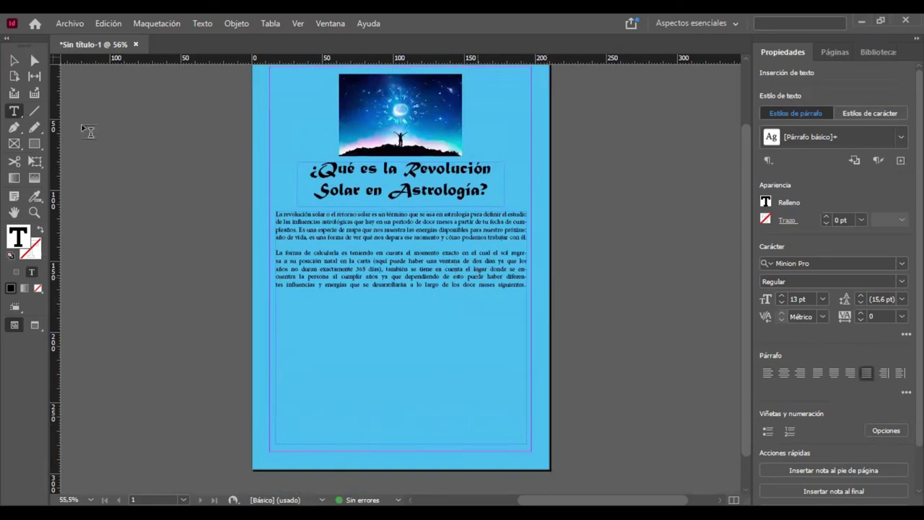
Narrow the body frame to a column about 85 mm wide on the left half of the page.
{"action": "key", "text": "Escape"}
{"action": "left_click_drag", "start_coordinate": [470, 317], "coordinate": [396, 315]}
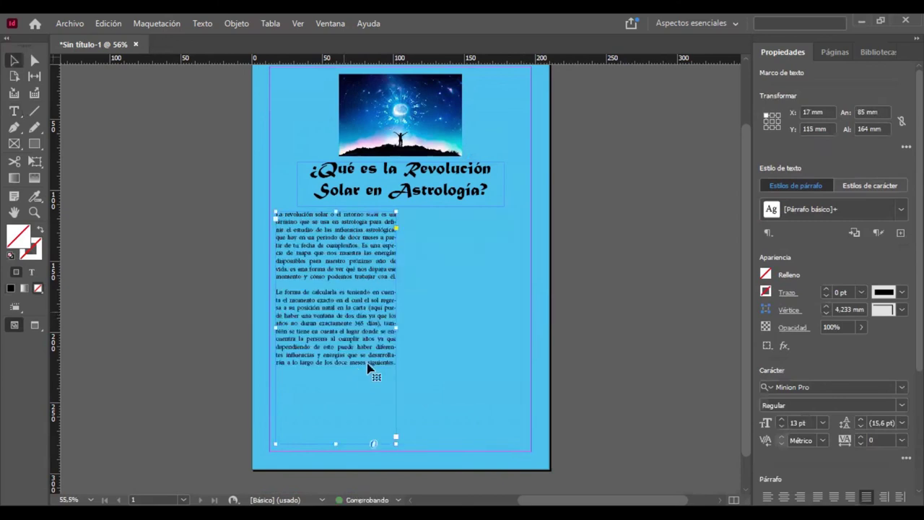
Set all the text in the narrowed body column to 14 pt.
{"action": "double_click", "coordinate": [275, 213]}
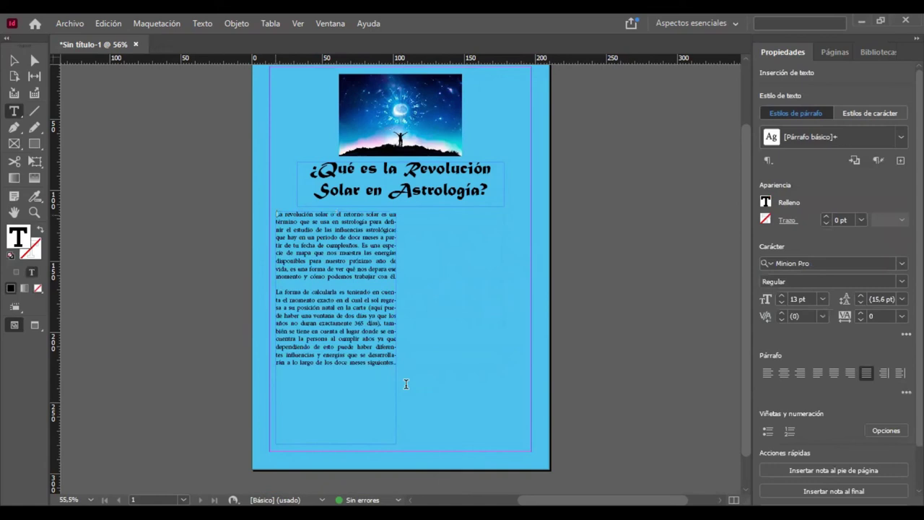
{"action": "key", "text": "ctrl+a"}
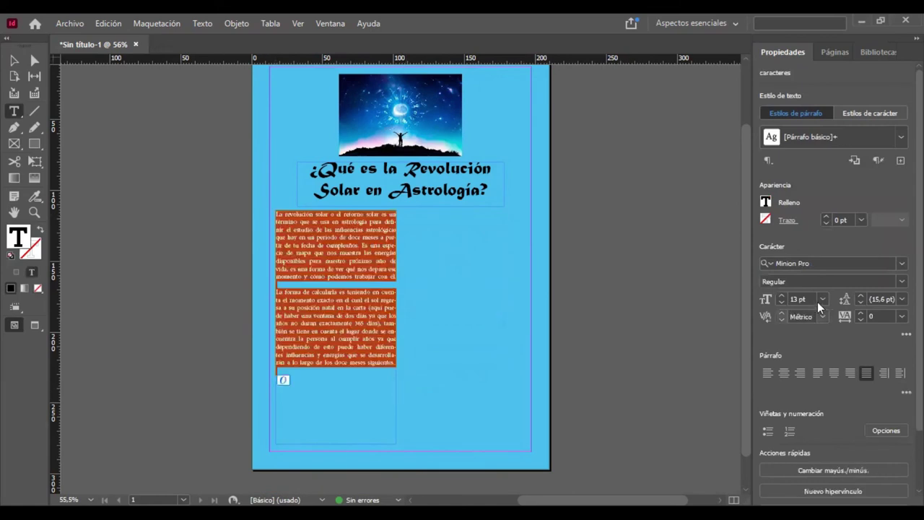
{"action": "type", "text": "14"}
{"action": "key", "text": "Return"}
{"action": "left_click", "coordinate": [287, 216]}
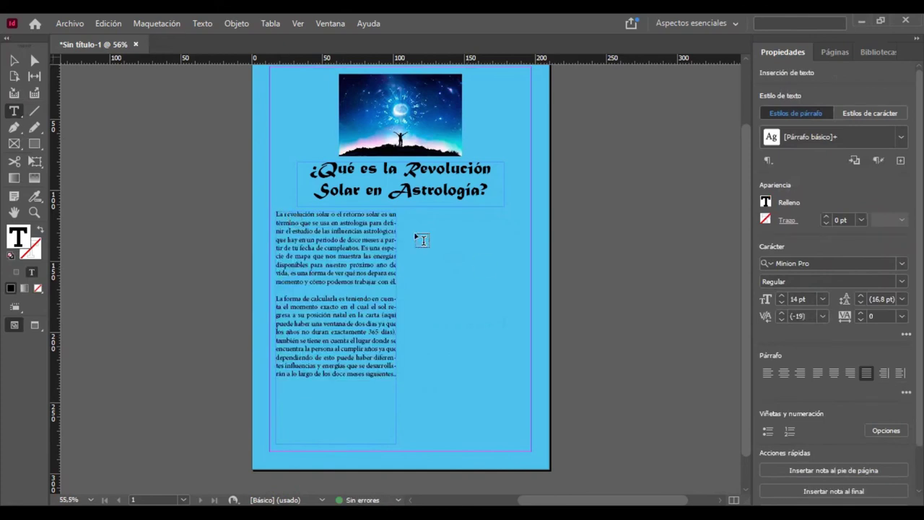
Create a matching text frame to the right of the body column and paste the "La Luna" and "El Medio Cielo" sections into it.
{"action": "mouse_move", "coordinate": [402, 213]}
{"action": "left_mouse_down"}
{"action": "mouse_move", "coordinate": [524, 408]}
{"action": "mouse_move", "coordinate": [525, 446]}
{"action": "left_mouse_up"}
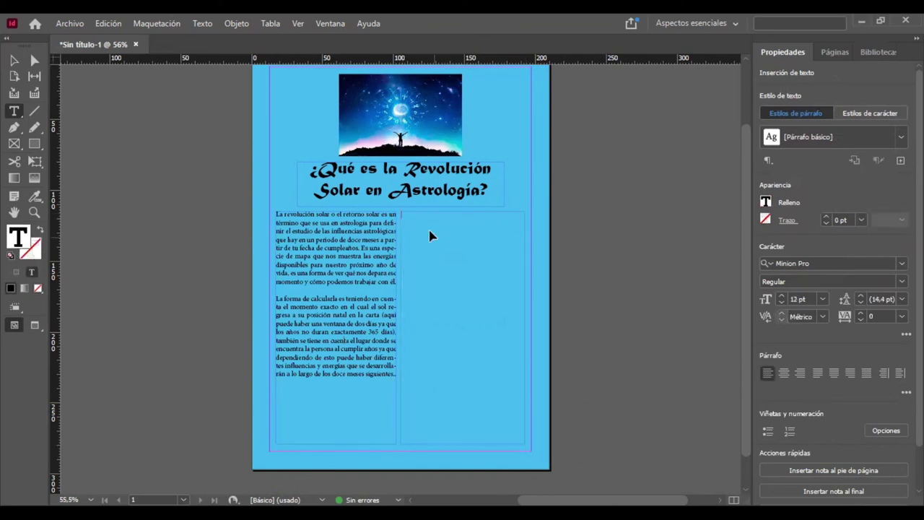
{"action": "key", "text": "ctrl+v"}
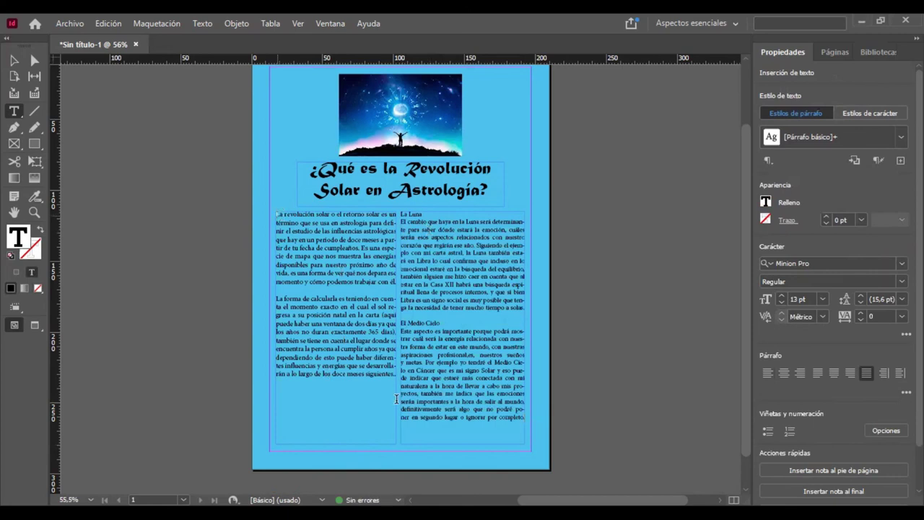
Try the left column's body text at 18, 17 and 16 pt.
{"action": "key", "text": "ctrl+a"}
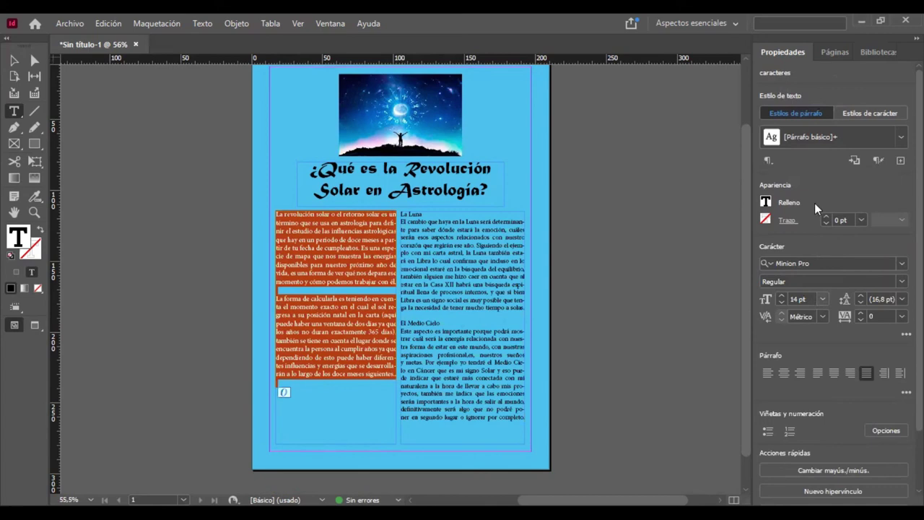
{"action": "key", "text": "ctrl+shift+period"}
{"action": "key", "text": "ctrl+shift+period"}
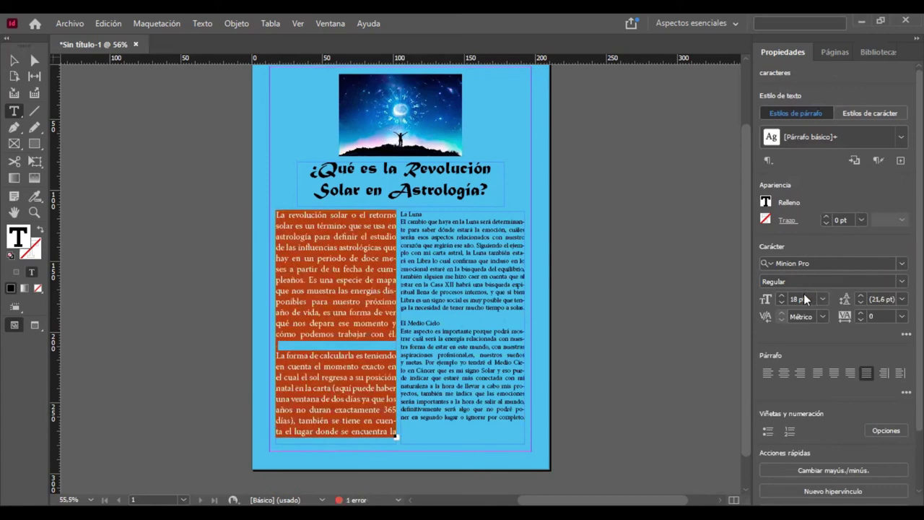
{"action": "left_click", "coordinate": [797, 300]}
{"action": "type", "text": "1"}
{"action": "type", "text": "7"}
{"action": "key", "text": "Return"}
{"action": "left_click", "coordinate": [797, 298]}
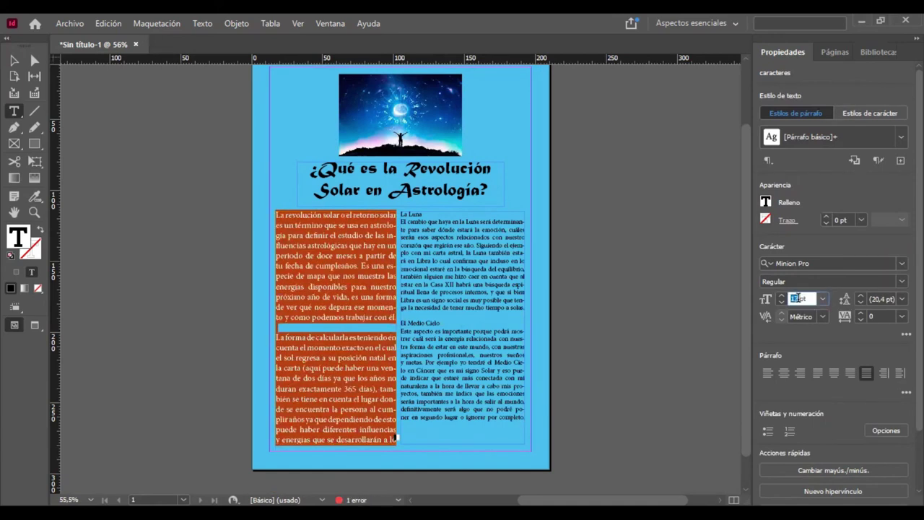
{"action": "left_click", "coordinate": [797, 299]}
{"action": "key", "text": "Return"}
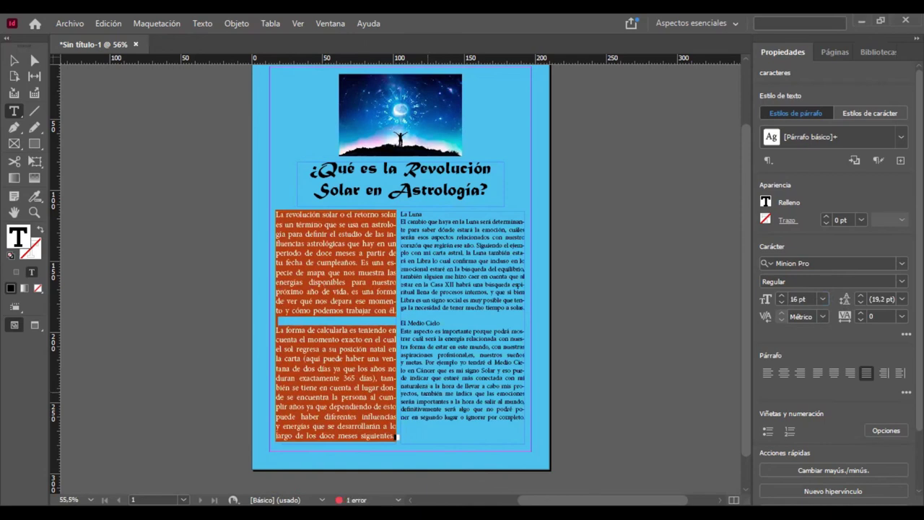
Set the left column's body text to 15 pt.
{"action": "left_click", "coordinate": [797, 298]}
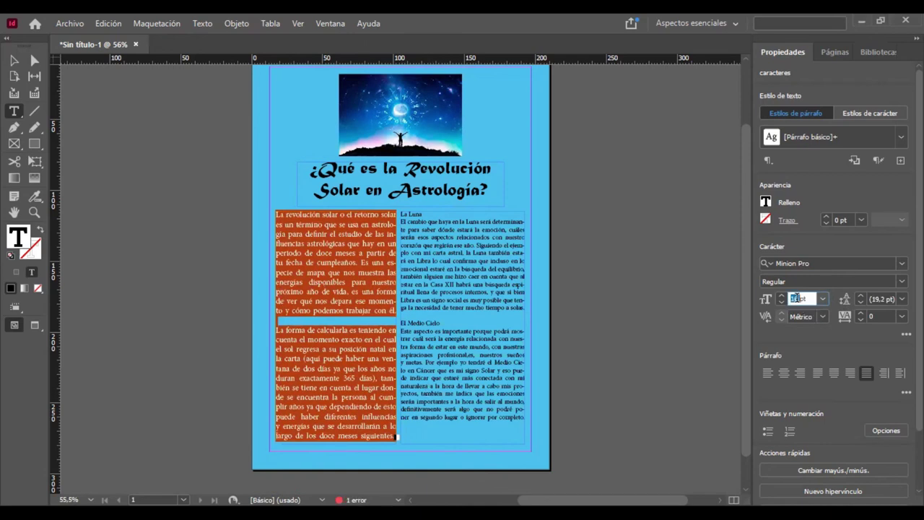
{"action": "type", "text": "1pt"}
{"action": "type", "text": "5"}
{"action": "key", "text": "Return"}
{"action": "left_click", "coordinate": [475, 405]}
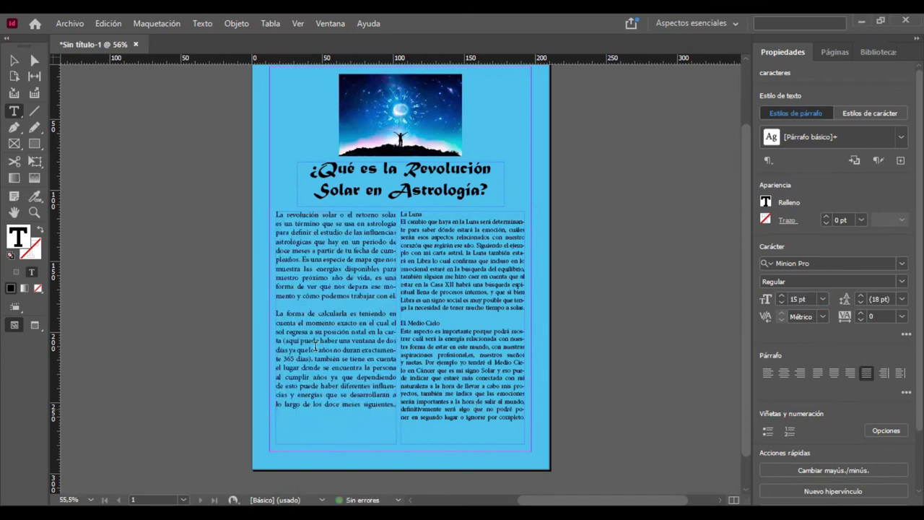
{"action": "left_click", "coordinate": [408, 338]}
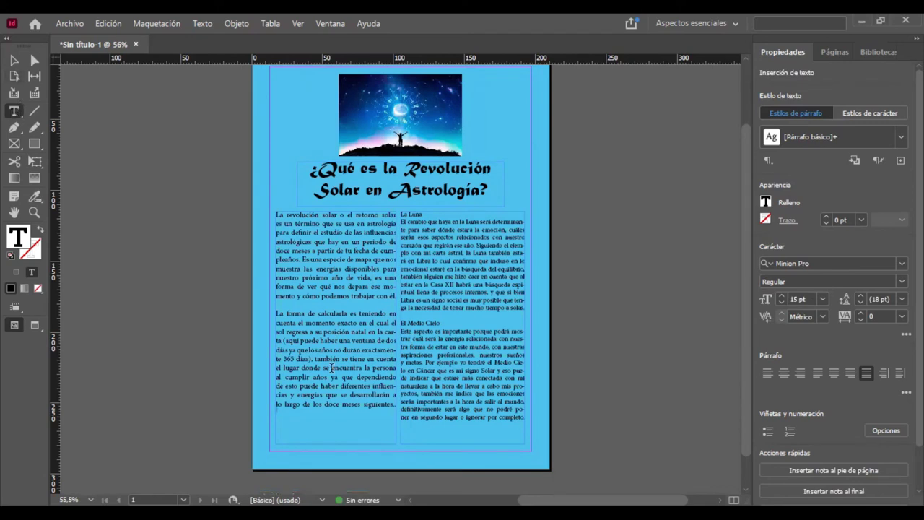
Add a small text frame about 31.5 mm wide below the right column, reading "Pag. 8".
{"action": "left_click_drag", "start_coordinate": [482, 448], "coordinate": [526, 456]}
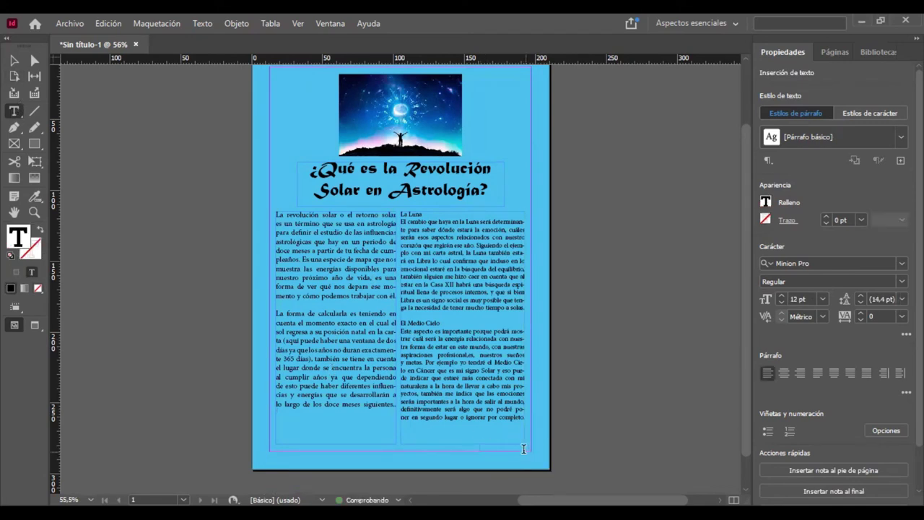
{"action": "type", "text": "Pie"}
{"action": "type", "text": " 8"}
Try the [Registro] and [Negro] swatches as the fill of the "Pag. 8" text.
{"action": "triple_click", "coordinate": [488, 445]}
{"action": "left_click", "coordinate": [763, 204]}
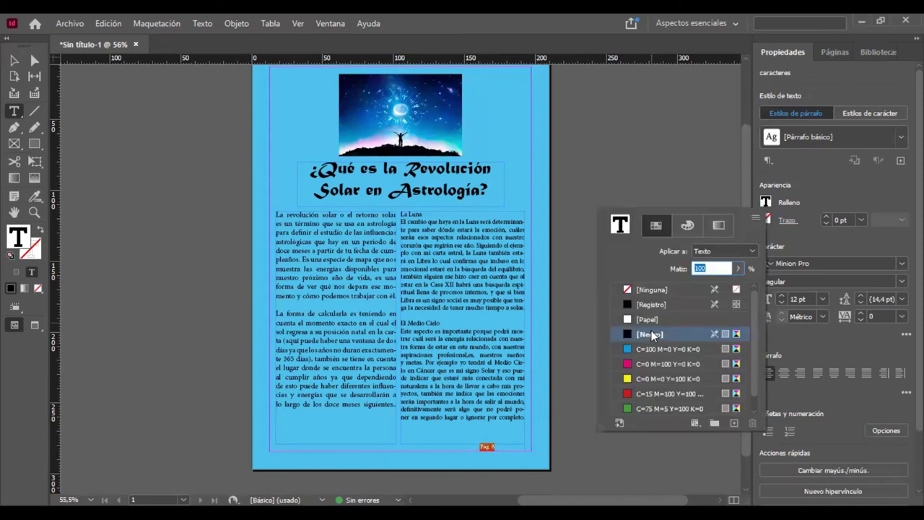
{"action": "left_click", "coordinate": [510, 451]}
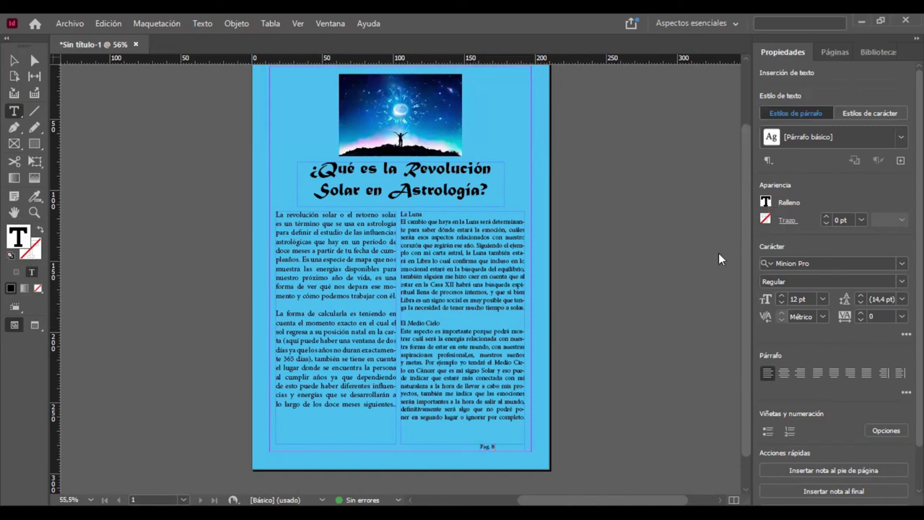
{"action": "left_click", "coordinate": [692, 304]}
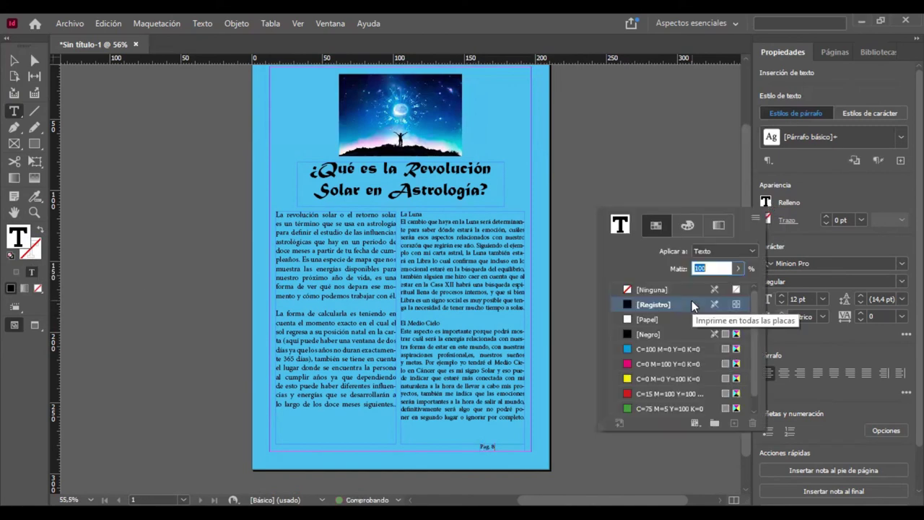
{"action": "left_click", "coordinate": [687, 333]}
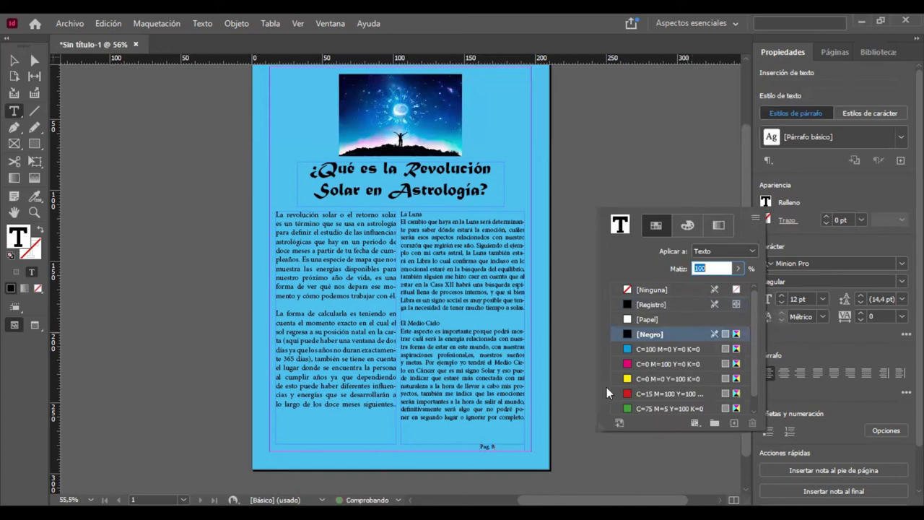
Apply a black 1 pt stroke to the "Pag. 8" text.
{"action": "left_click_drag", "start_coordinate": [500, 445], "coordinate": [486, 445]}
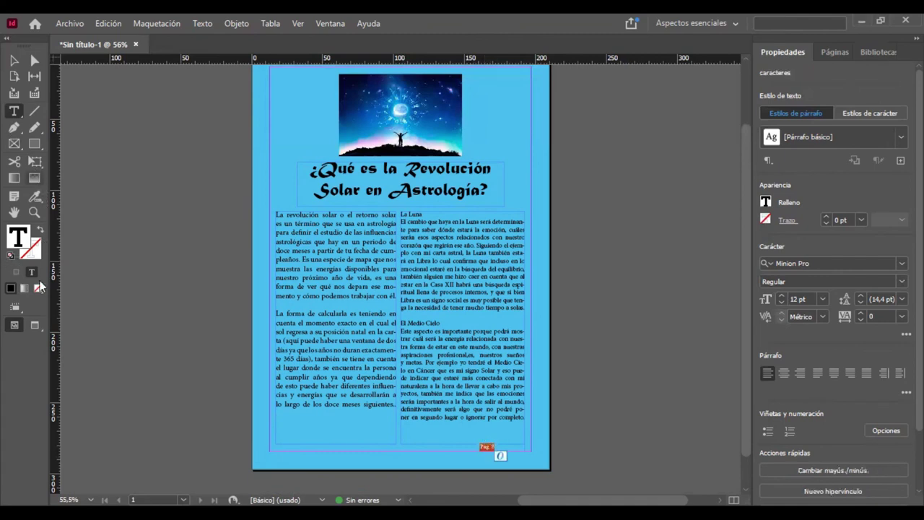
{"action": "left_click", "coordinate": [11, 289]}
{"action": "left_click", "coordinate": [11, 290]}
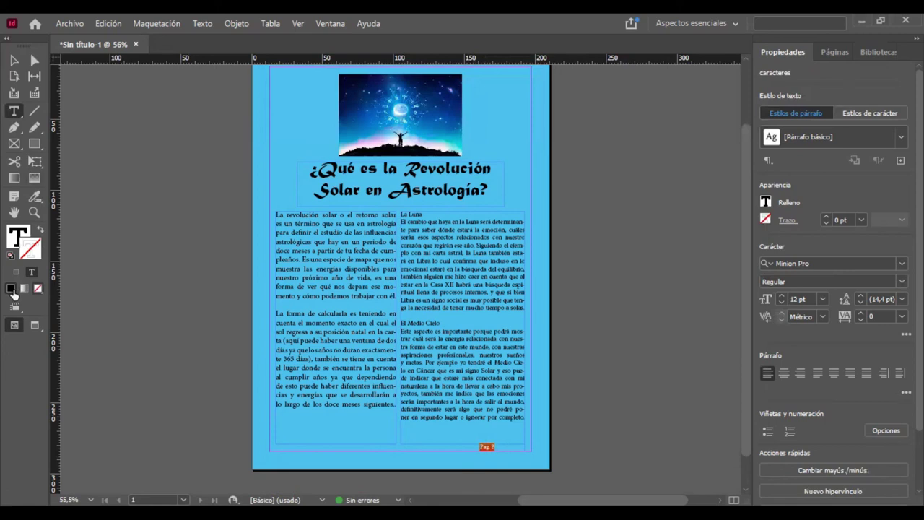
{"action": "left_click", "coordinate": [497, 446]}
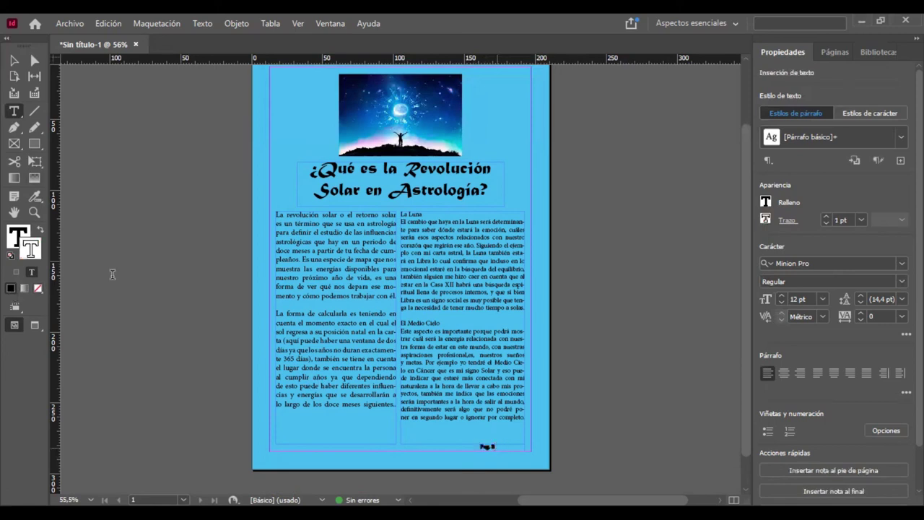
Change the stroke colour of the "Pag. 8" text to white.
{"action": "left_click", "coordinate": [22, 289]}
{"action": "key", "text": "ctrl+a"}
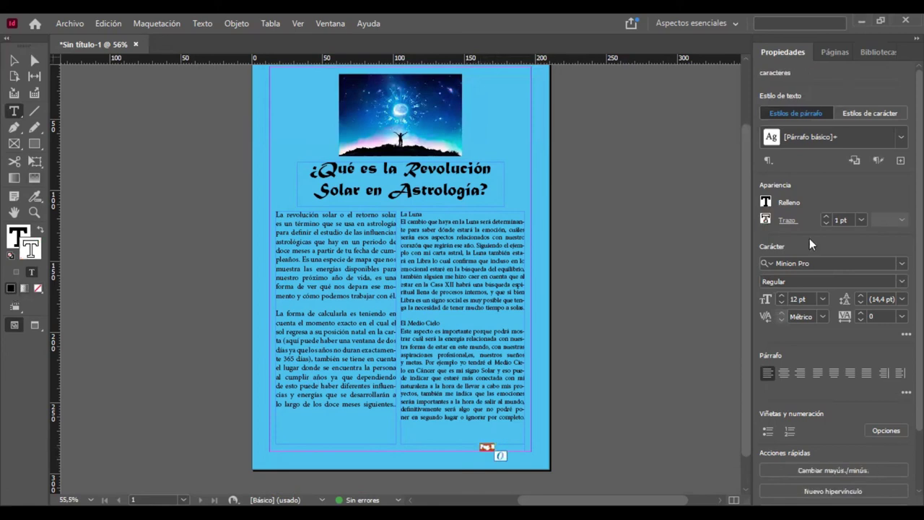
{"action": "left_click", "coordinate": [764, 205]}
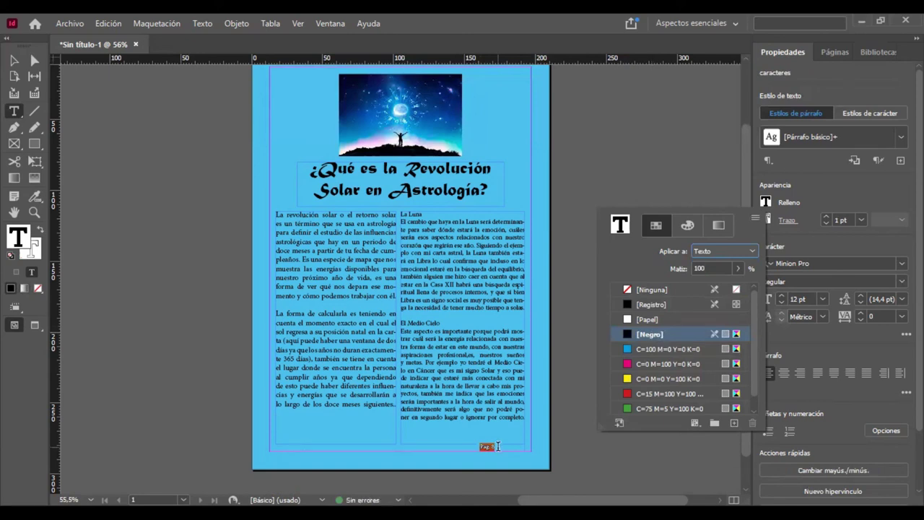
{"action": "key", "text": "Escape"}
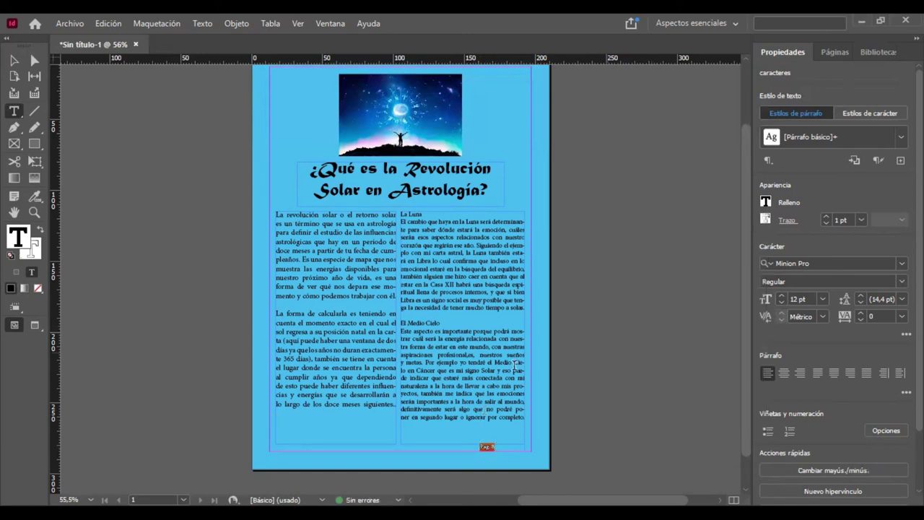
{"action": "left_click", "coordinate": [495, 448]}
{"action": "left_click", "coordinate": [766, 203]}
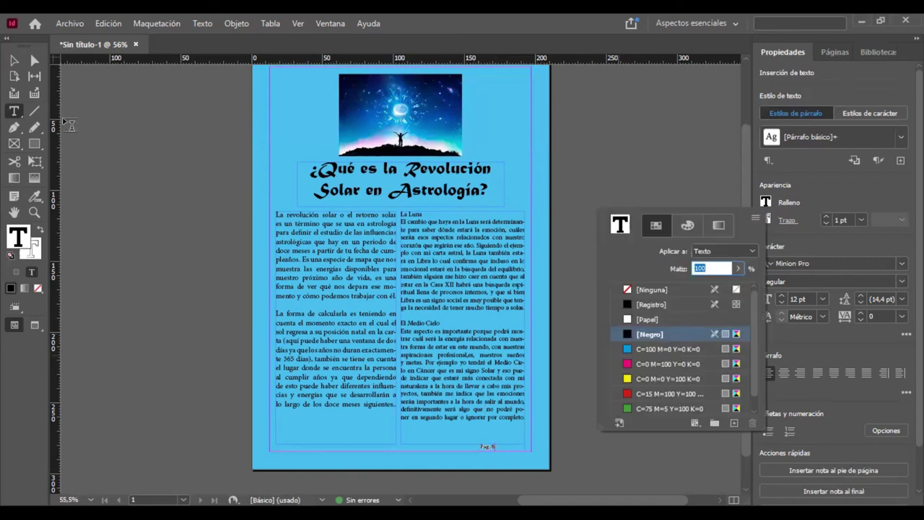
Fill the "Pag. 8" text frame with the [Registro] swatch.
{"action": "left_click", "coordinate": [14, 61]}
{"action": "left_click", "coordinate": [503, 444]}
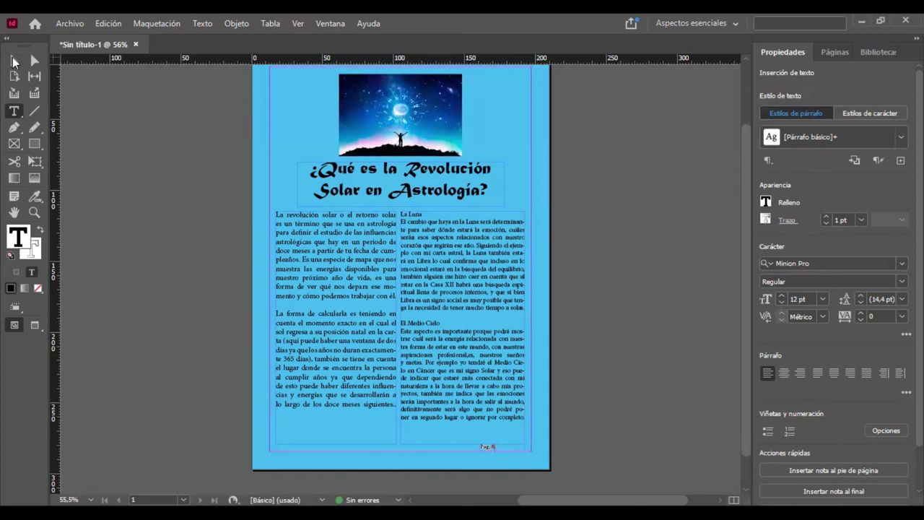
{"action": "key", "text": "Escape"}
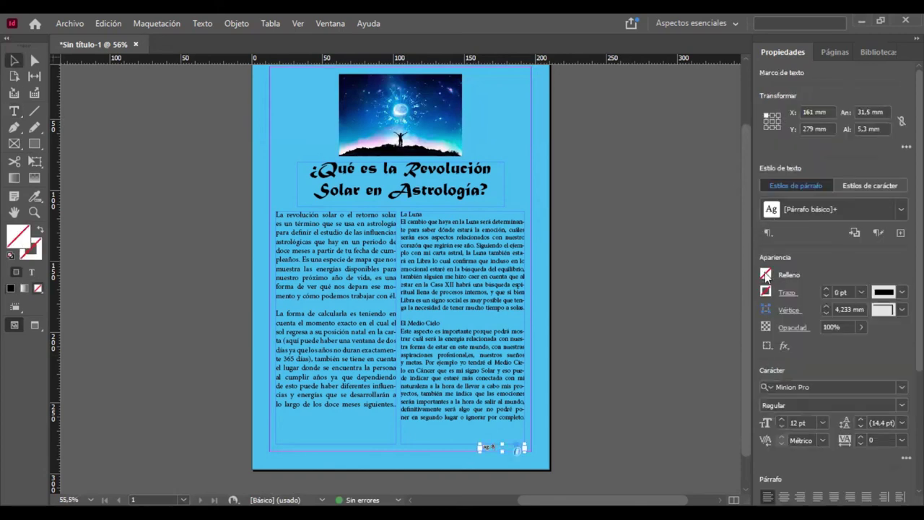
{"action": "left_click", "coordinate": [766, 274]}
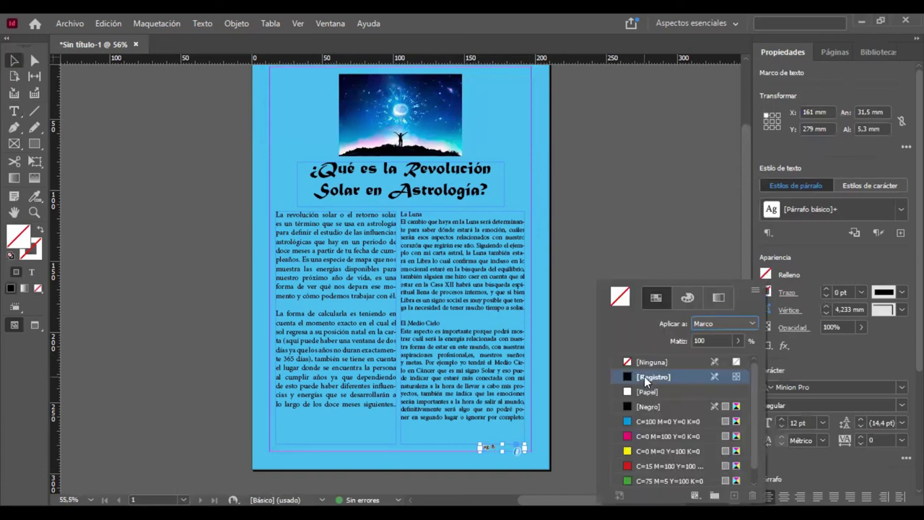
{"action": "left_click", "coordinate": [644, 376]}
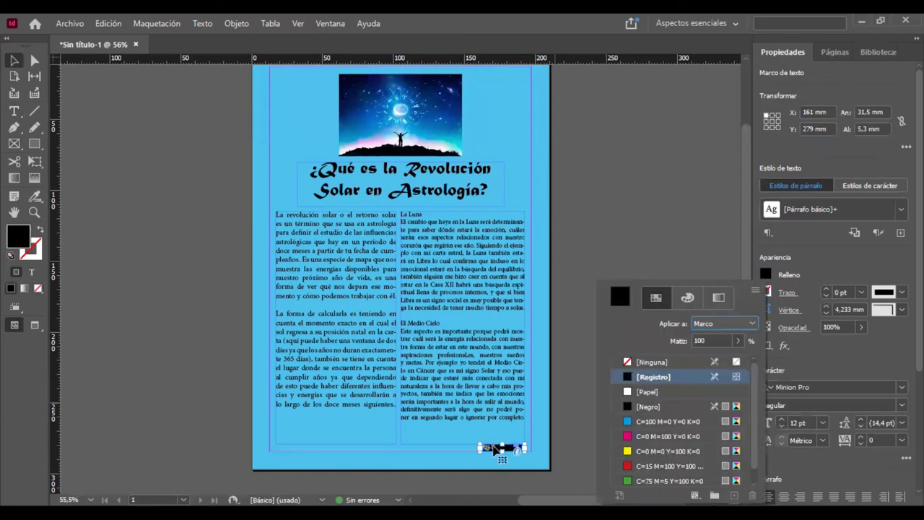
Recolour the "Pag. 8" text white in both fill and stroke.
{"action": "double_click", "coordinate": [491, 447]}
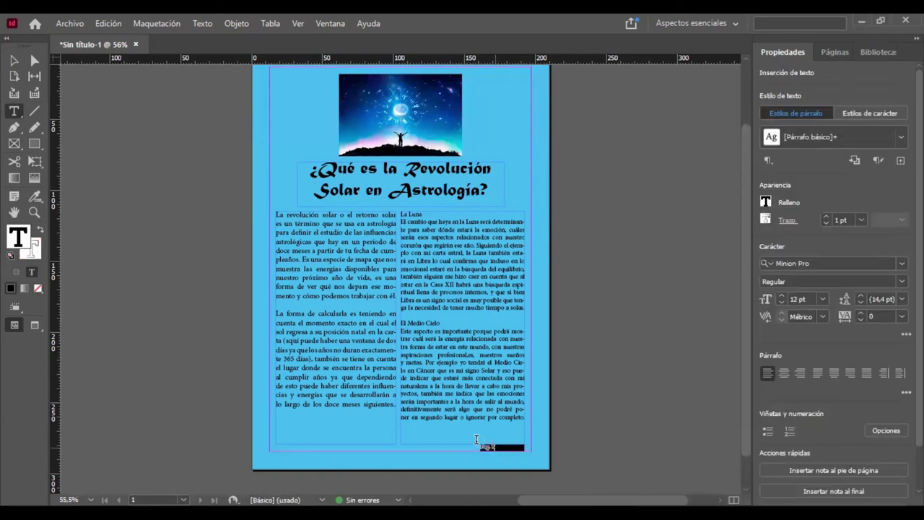
{"action": "key", "text": "ctrl+a"}
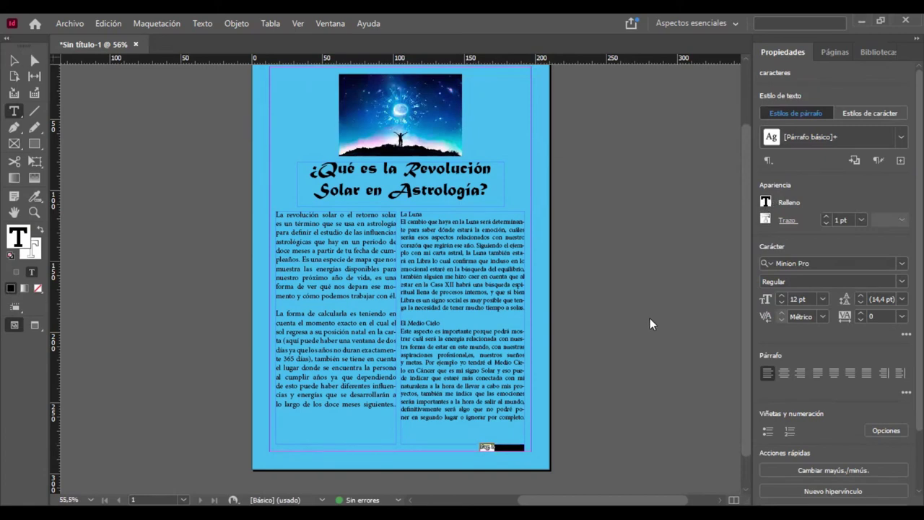
{"action": "left_click", "coordinate": [505, 448]}
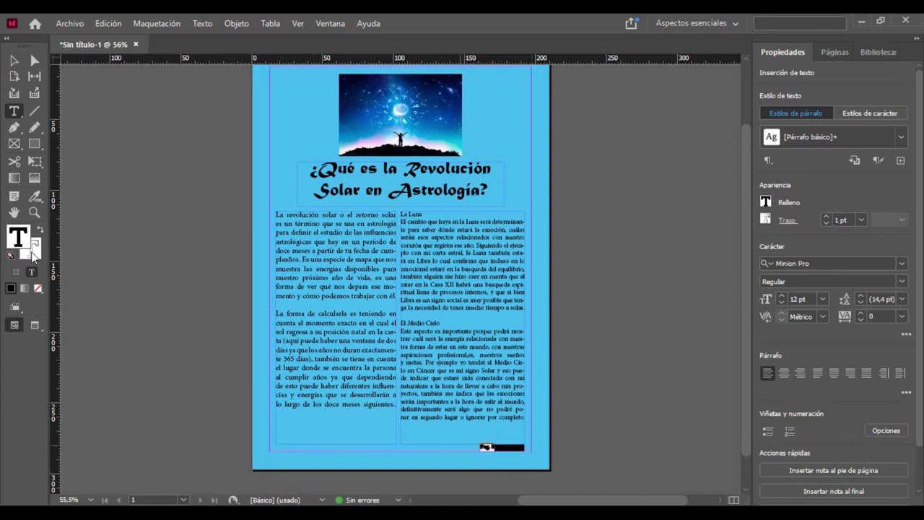
{"action": "double_click", "coordinate": [518, 448]}
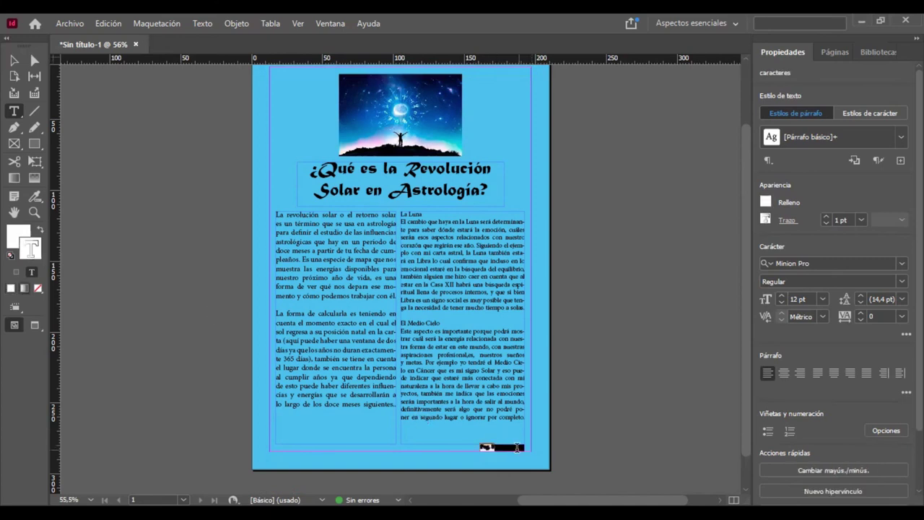
{"action": "left_click", "coordinate": [517, 448]}
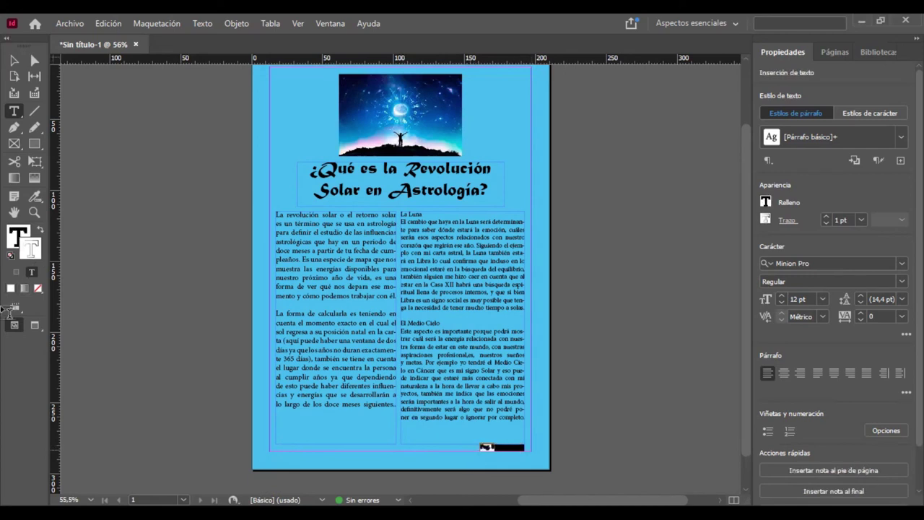
{"action": "double_click", "coordinate": [513, 447]}
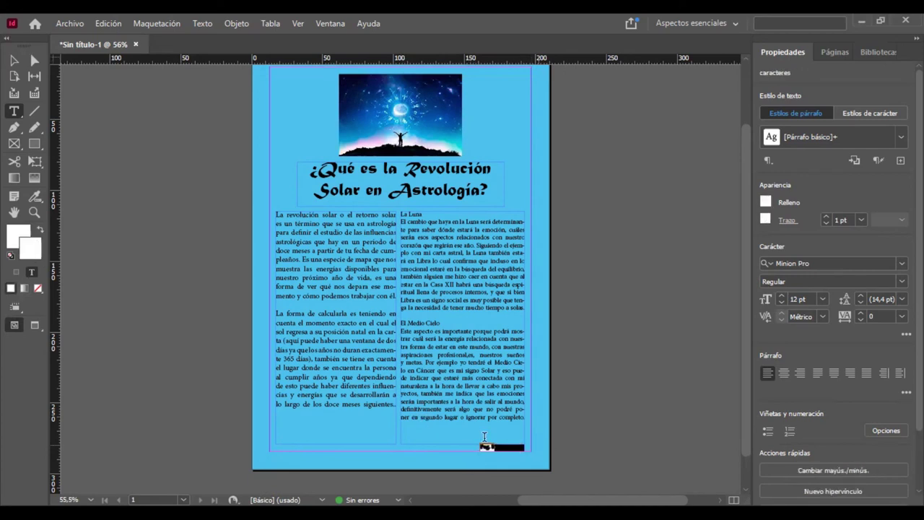
{"action": "left_click", "coordinate": [502, 448]}
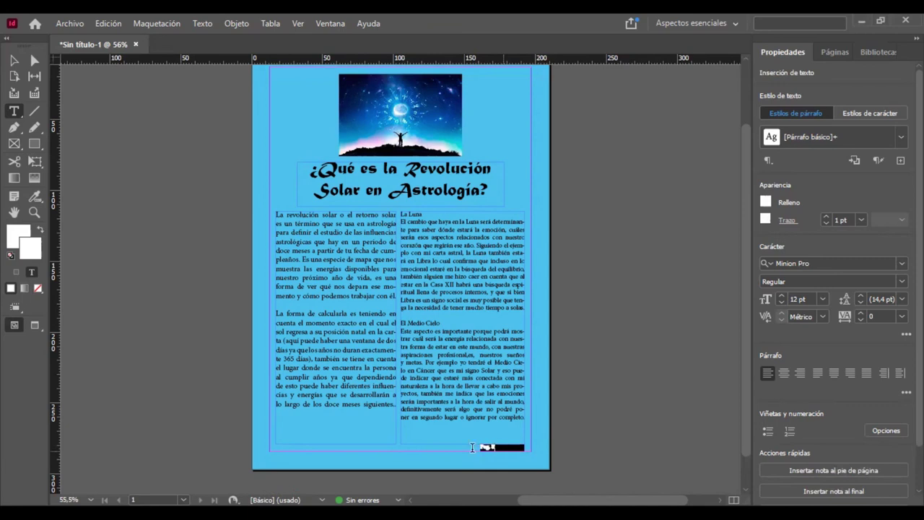
Apply a gradient fill to the "Pag. 8" text and enlarge it to 14 pt.
{"action": "key", "text": "ctrl+a"}
{"action": "left_click", "coordinate": [26, 288]}
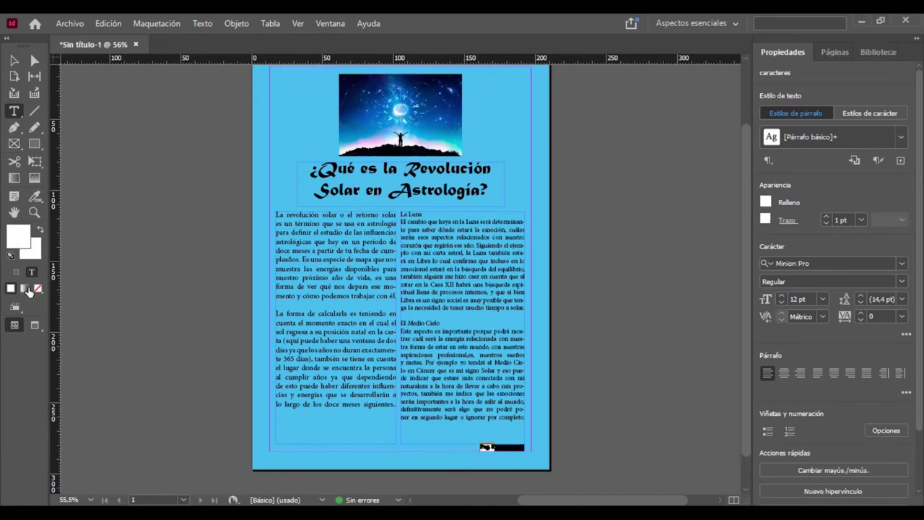
{"action": "left_click", "coordinate": [27, 288]}
{"action": "left_click", "coordinate": [506, 446]}
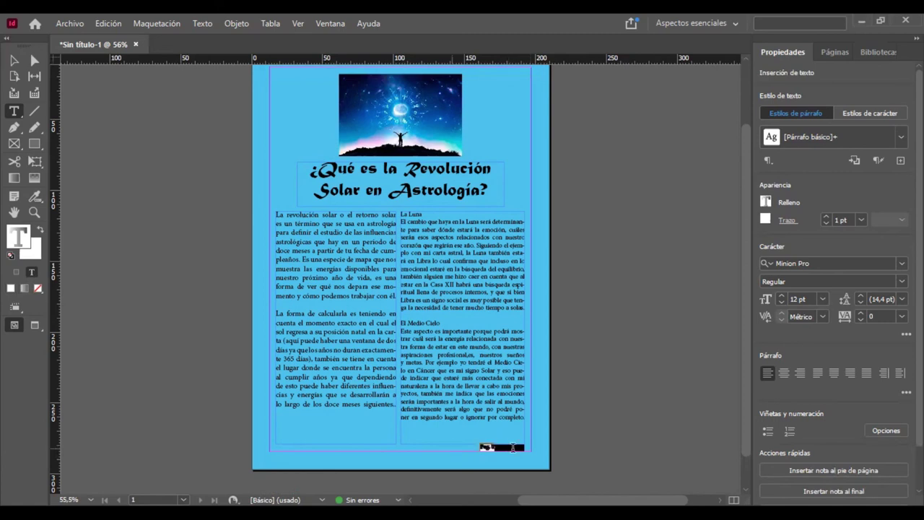
{"action": "key", "text": "ctrl+shift+period"}
{"action": "scroll", "coordinate": [592, 378], "scroll_direction": "up", "scroll_amount": 1}
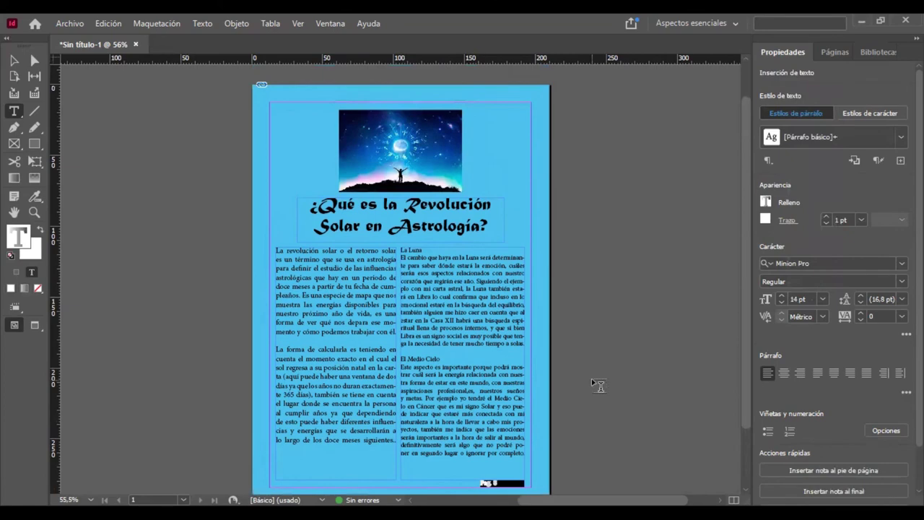
{"action": "scroll", "coordinate": [510, 410], "scroll_direction": "down", "scroll_amount": 2}
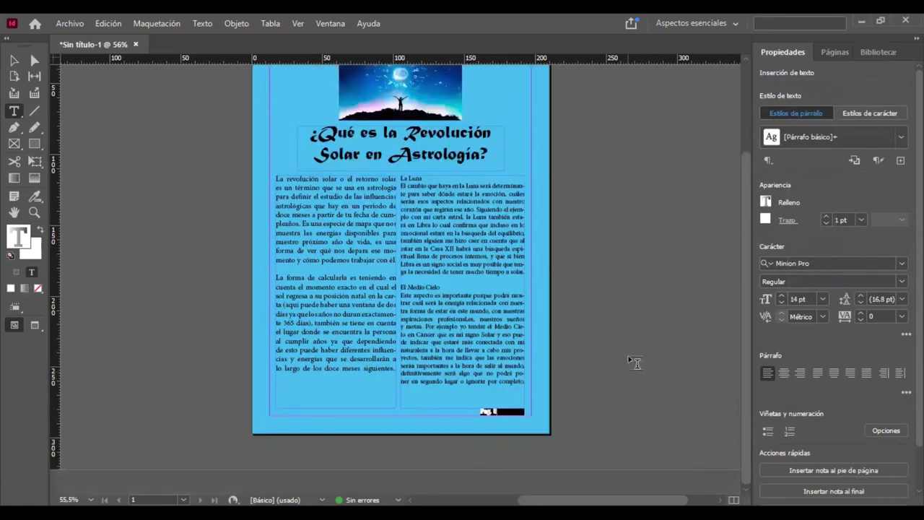
{"action": "scroll", "coordinate": [635, 347], "scroll_direction": "up", "scroll_amount": 3}
{"action": "scroll", "coordinate": [635, 347], "scroll_direction": "down", "scroll_amount": 1}
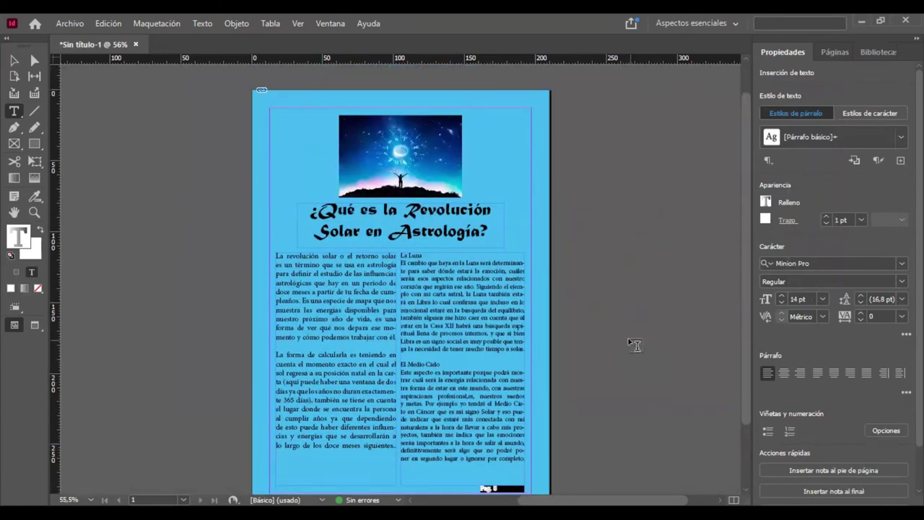